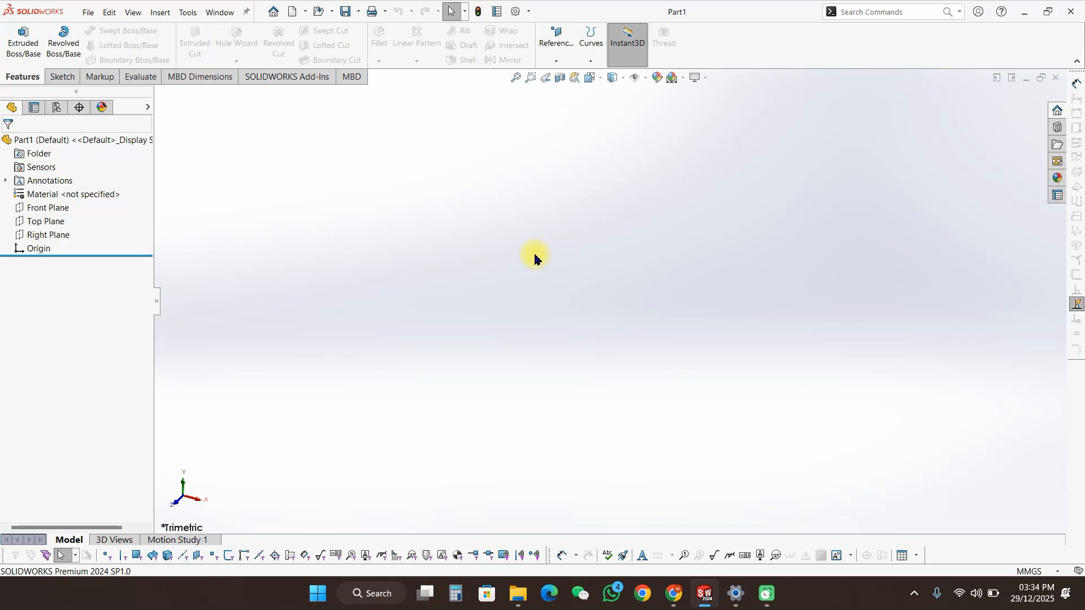
Step: Switch to Chrome and return to the Google image results for "locking power hinge design 3d printed"
mouse_move(676, 593)
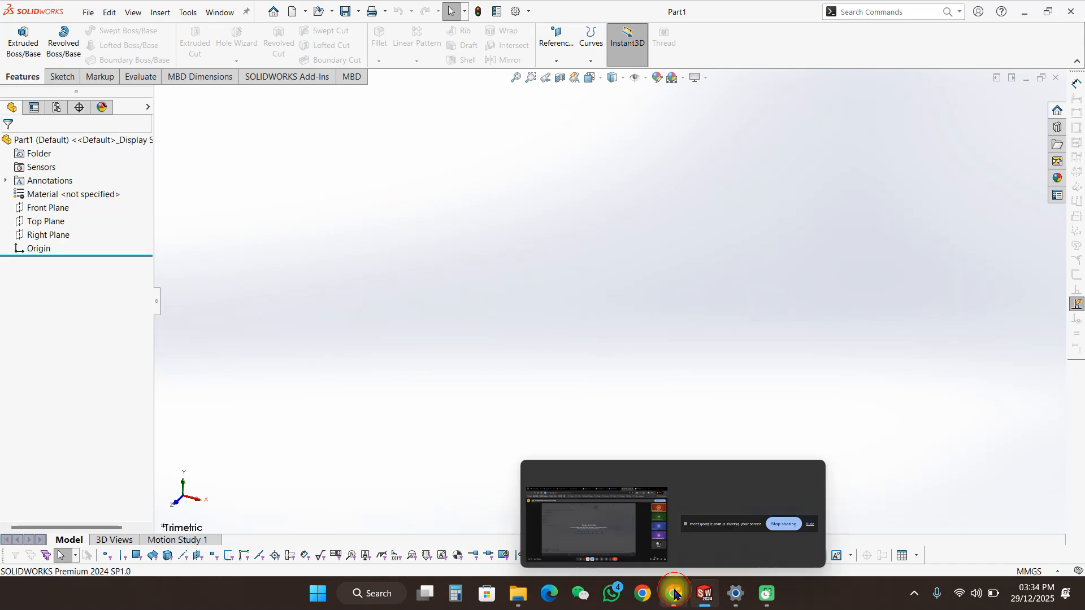
left_click(612, 521)
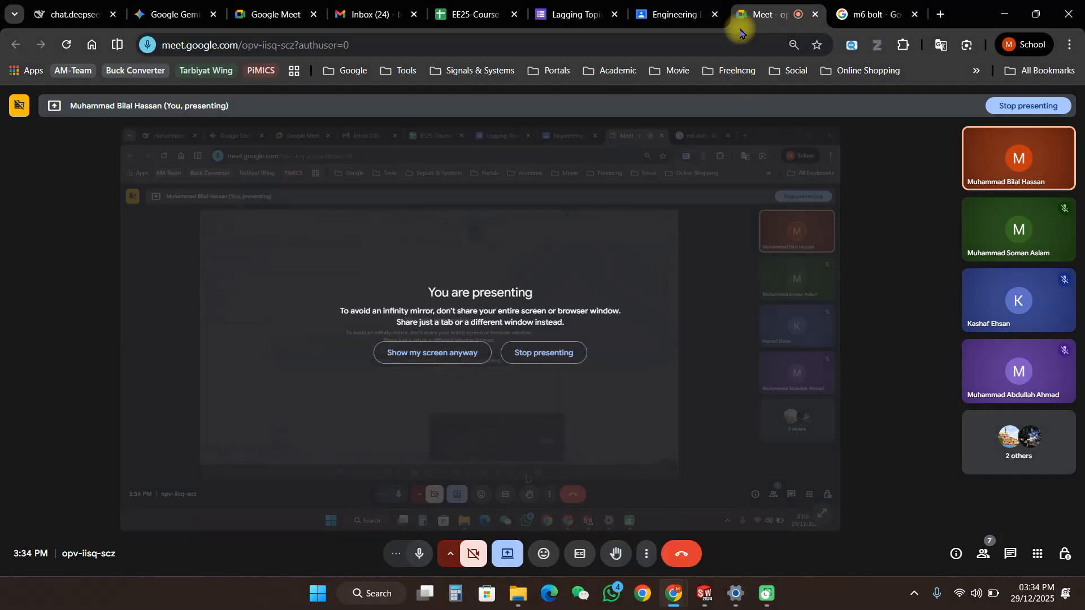
left_click(654, 5)
left_click(574, 4)
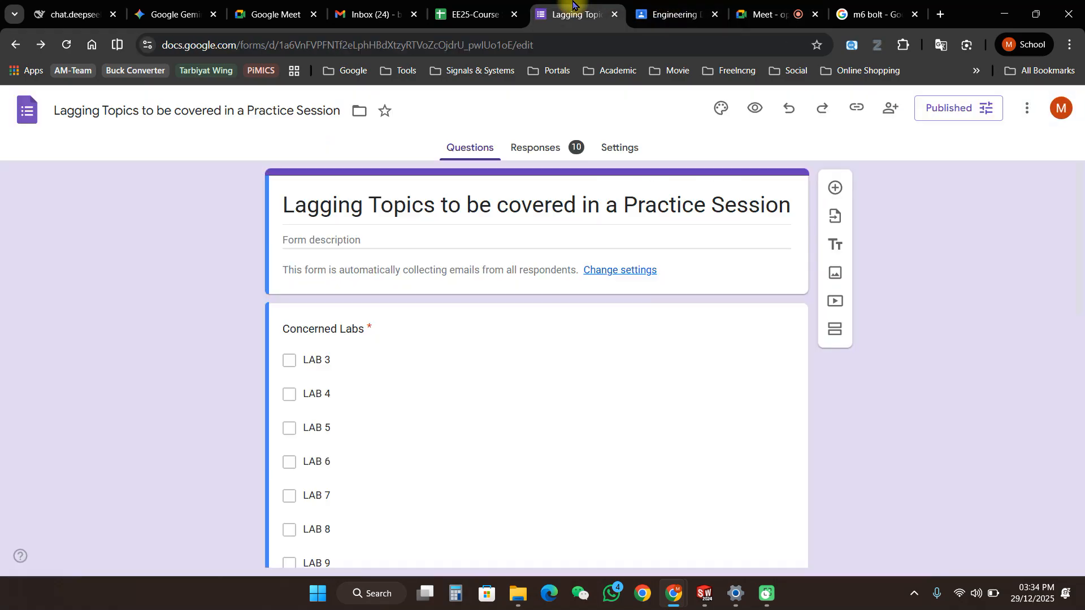
left_click(852, 4)
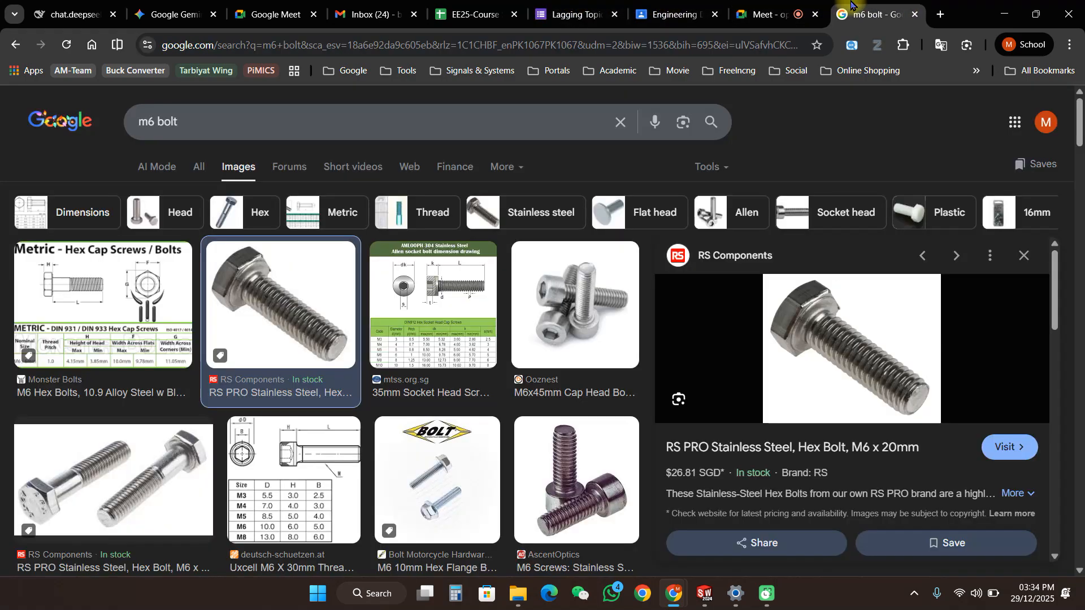
left_click(14, 44)
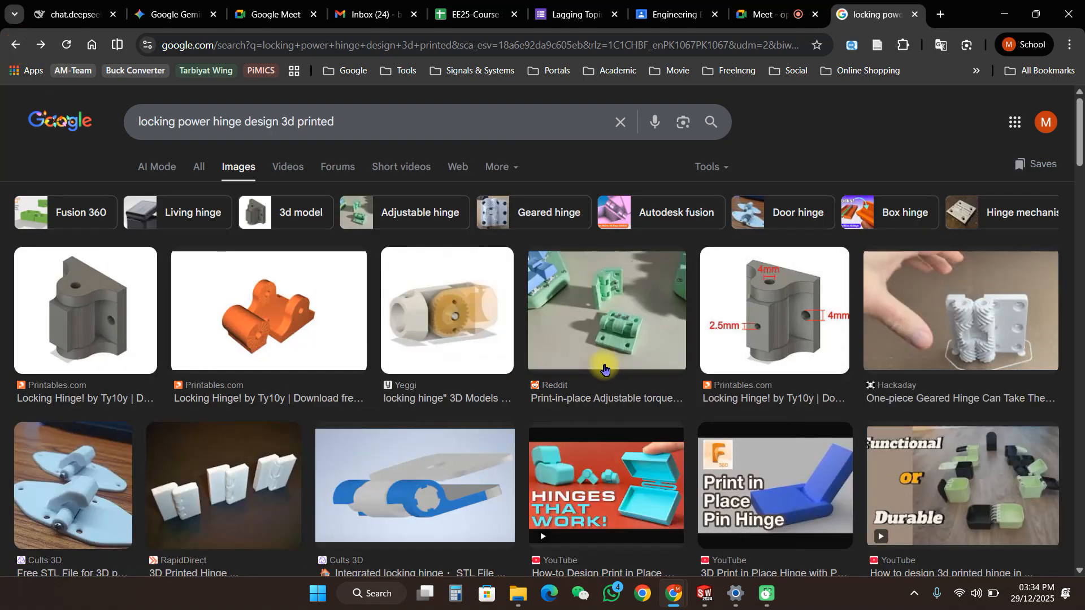
Step: Browse the hinge image results and examine the Yeggi locking hinge with two countersunk plates up close
left_click(604, 369)
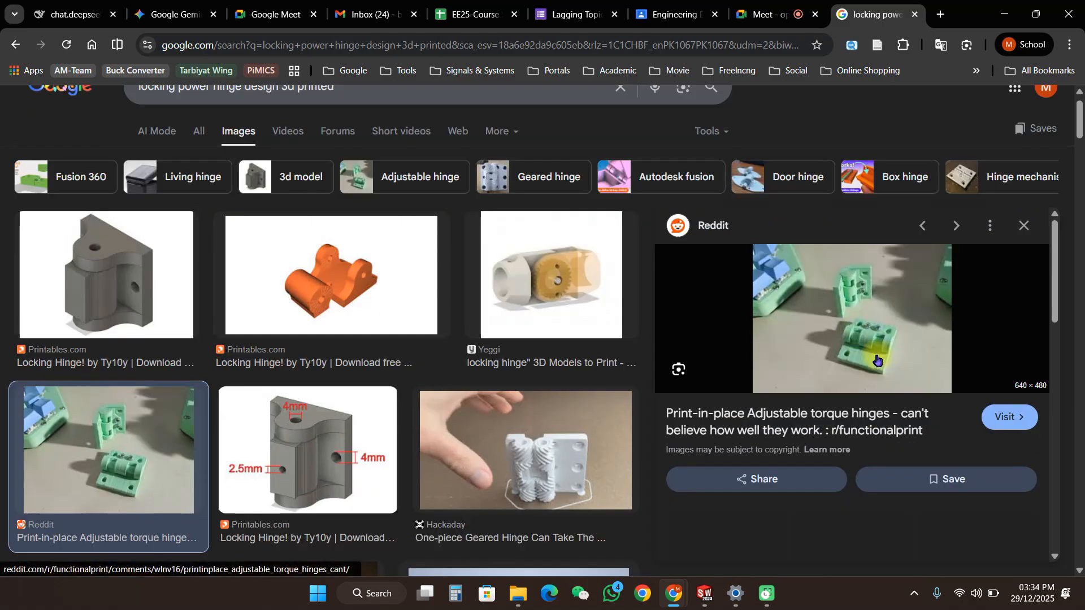
scroll(432, 428, "down", 9)
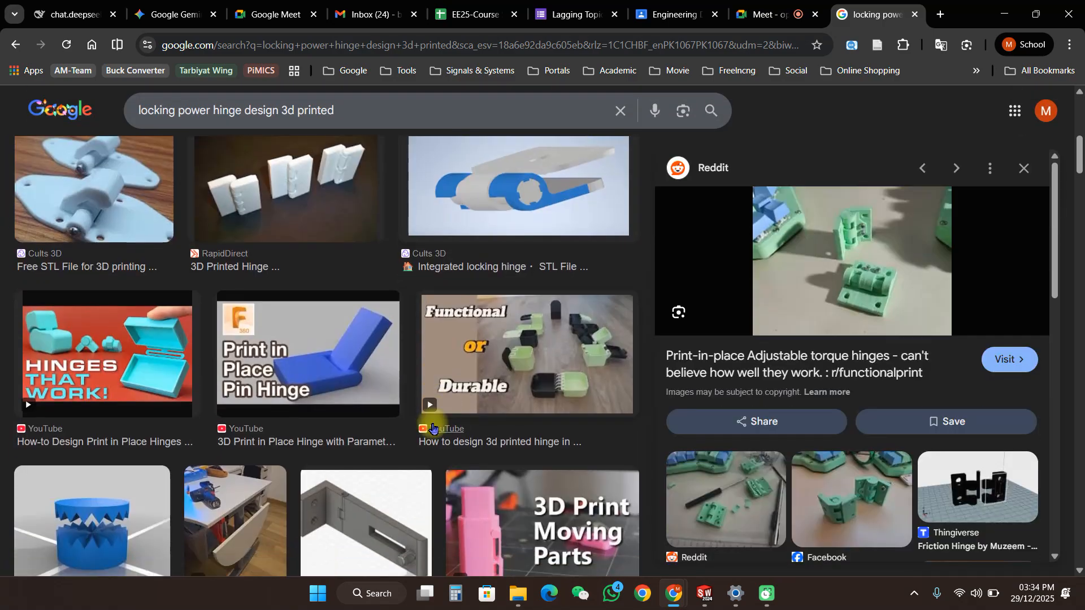
scroll(433, 428, "down", 5)
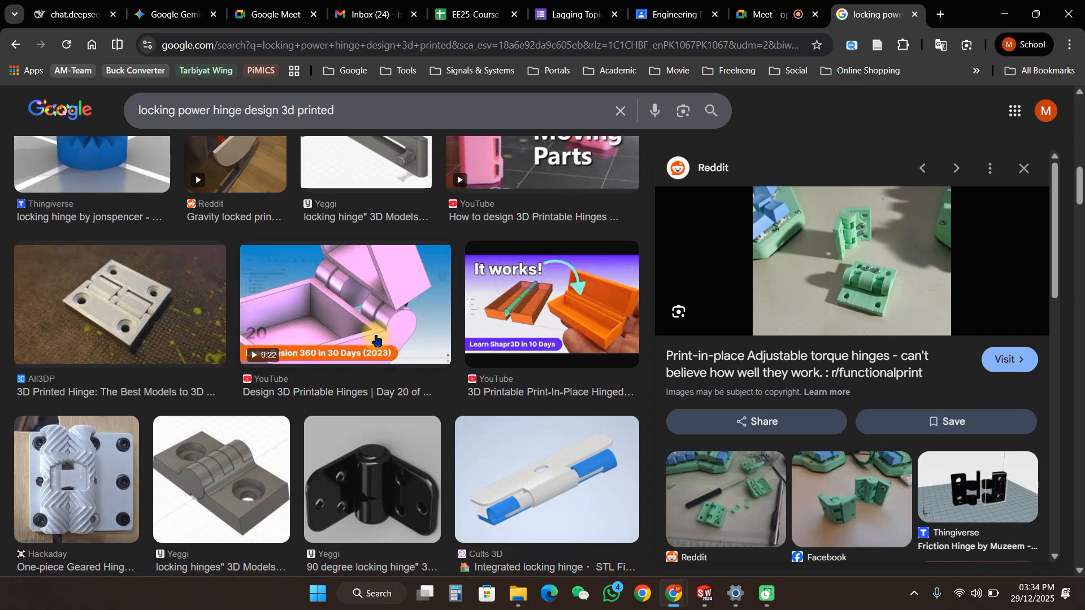
scroll(275, 321, "down", 3)
left_click(274, 321)
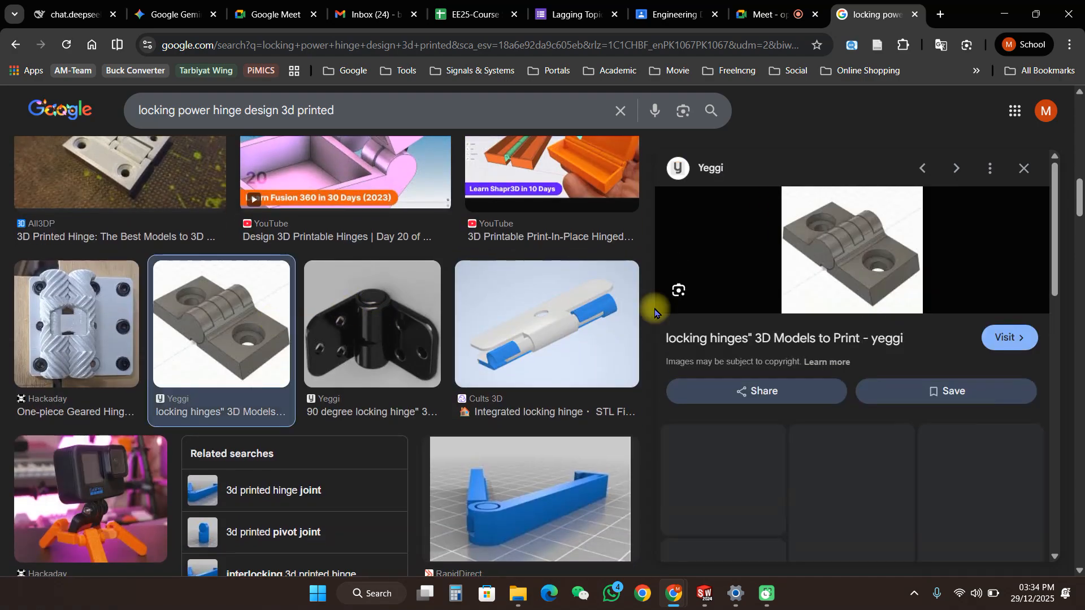
scroll(855, 271, "up", 5, "ctrl")
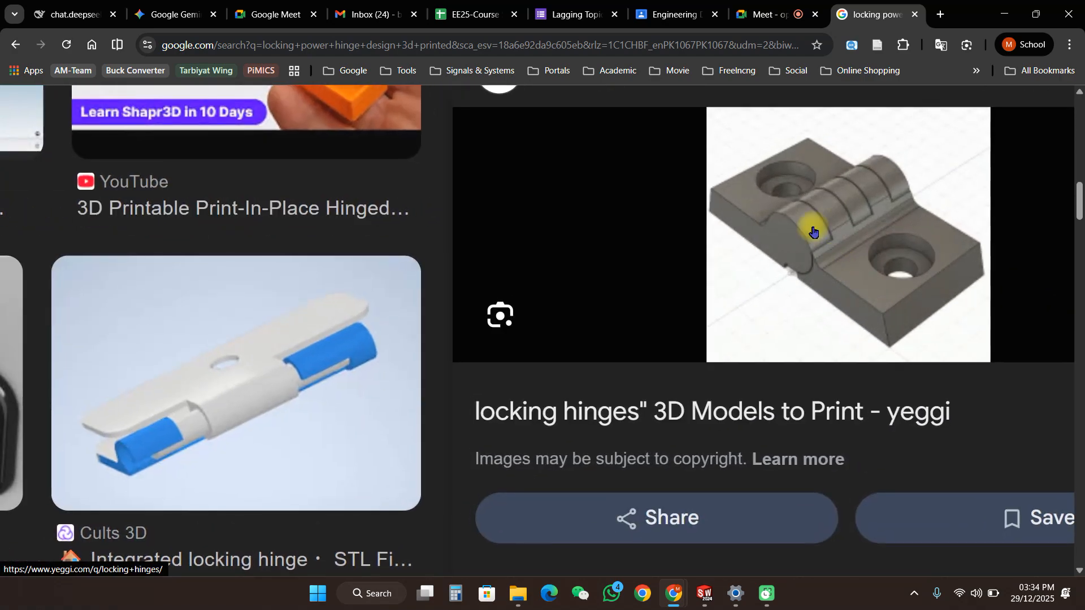
scroll(853, 277, "up", 4, "ctrl")
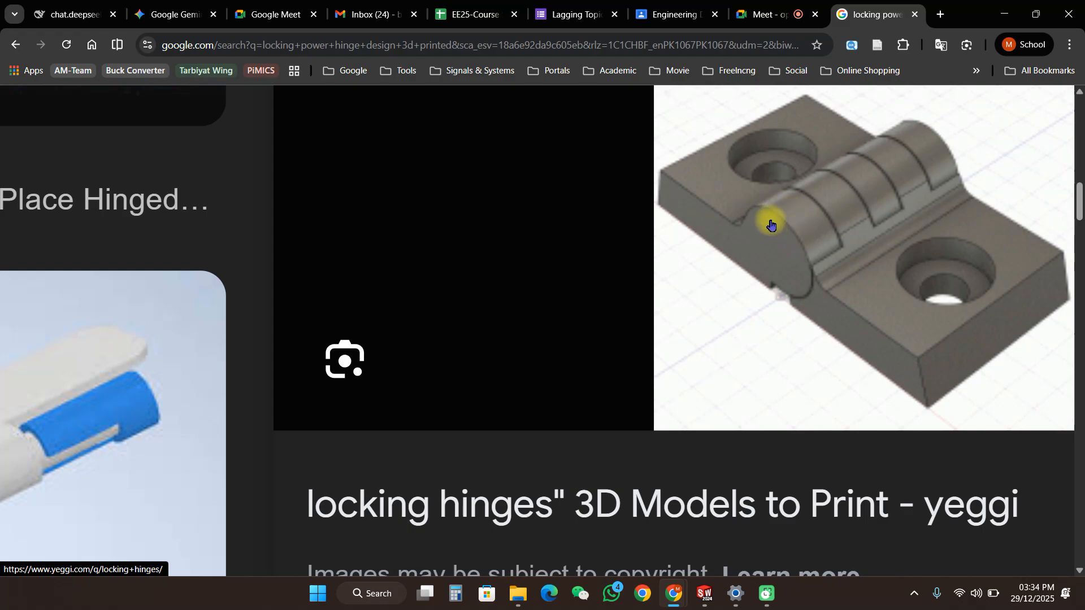
scroll(786, 232, "down", 3, "ctrl")
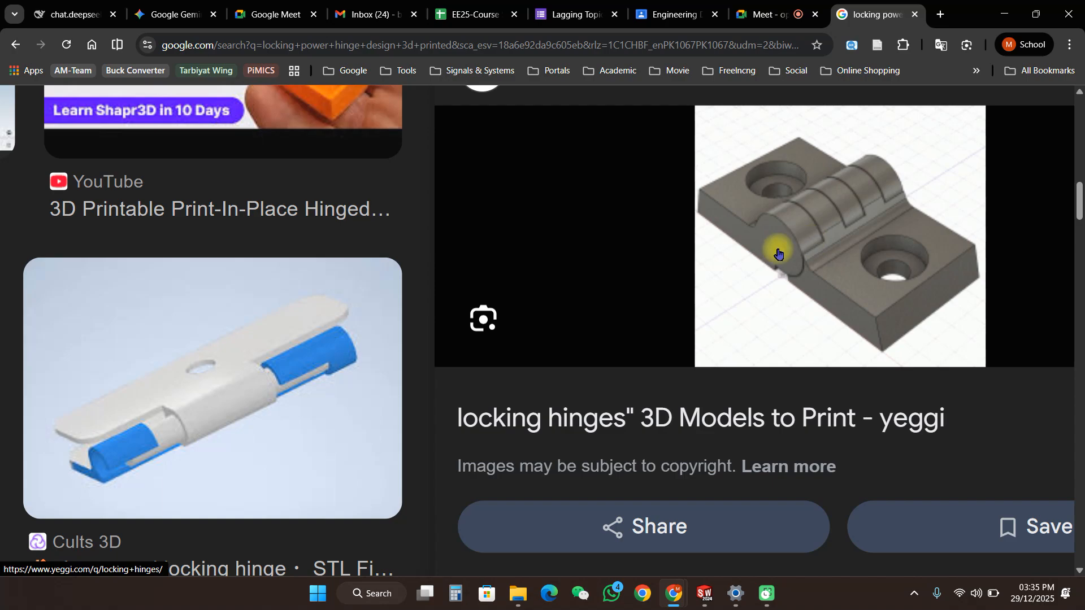
key("ctrl+0")
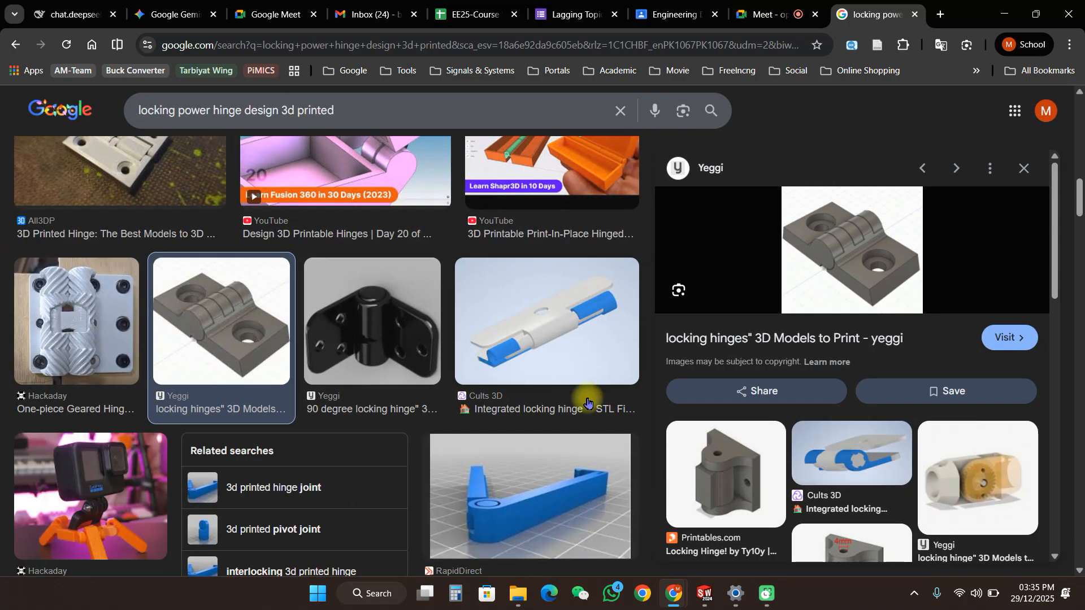
Step: Look through further hinge results and re-examine the knuckle profile in the Yeggi locking hinge picture
scroll(628, 416, "down", 6)
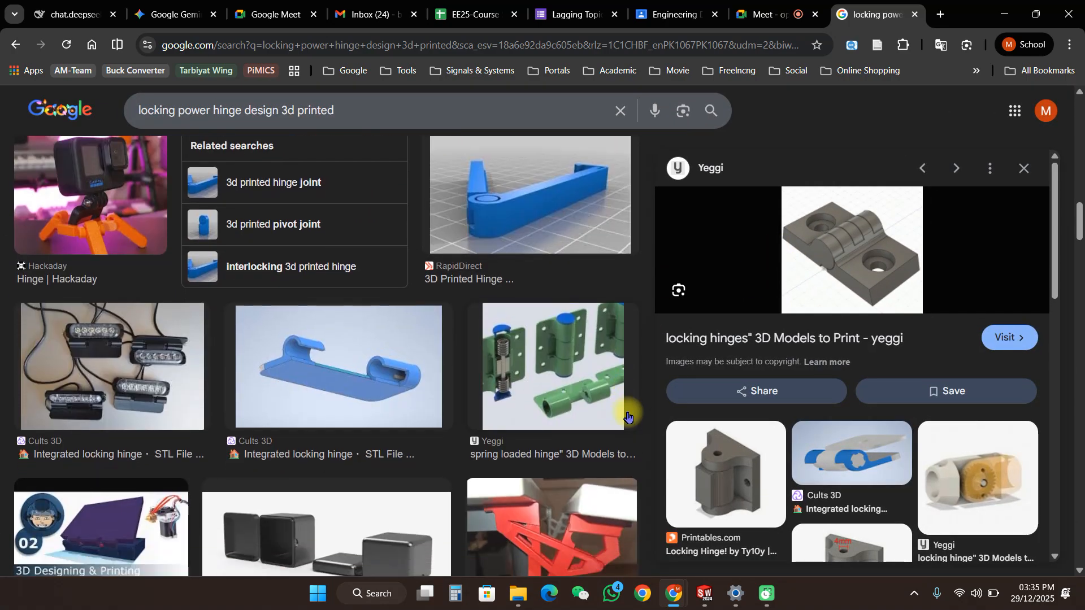
scroll(627, 416, "down", 3)
scroll(627, 416, "up", 6)
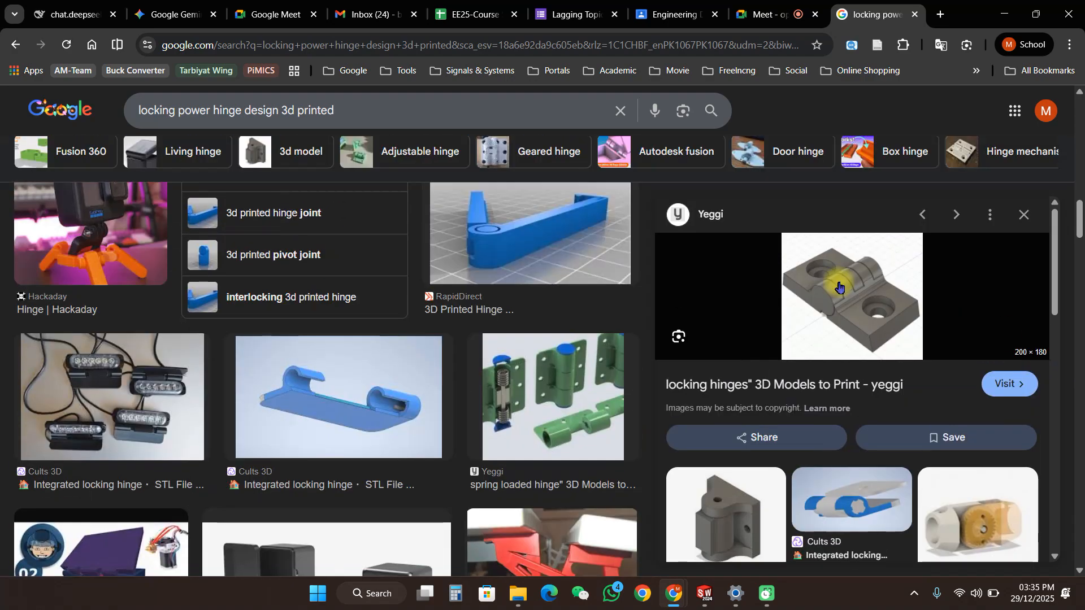
left_click(829, 281)
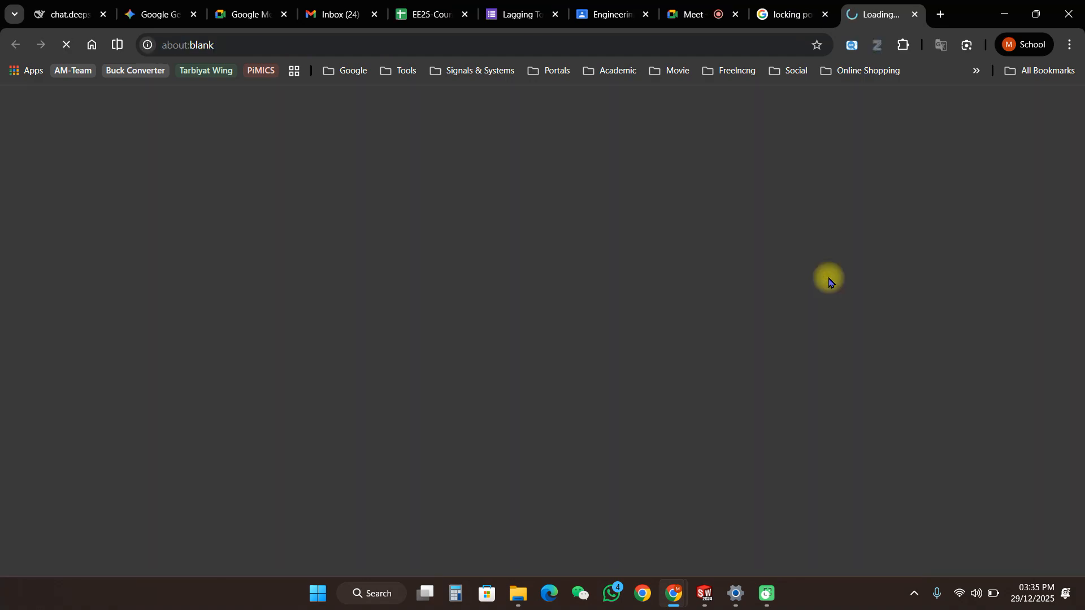
left_click(811, 4)
scroll(811, 319, "up", 5, "ctrl")
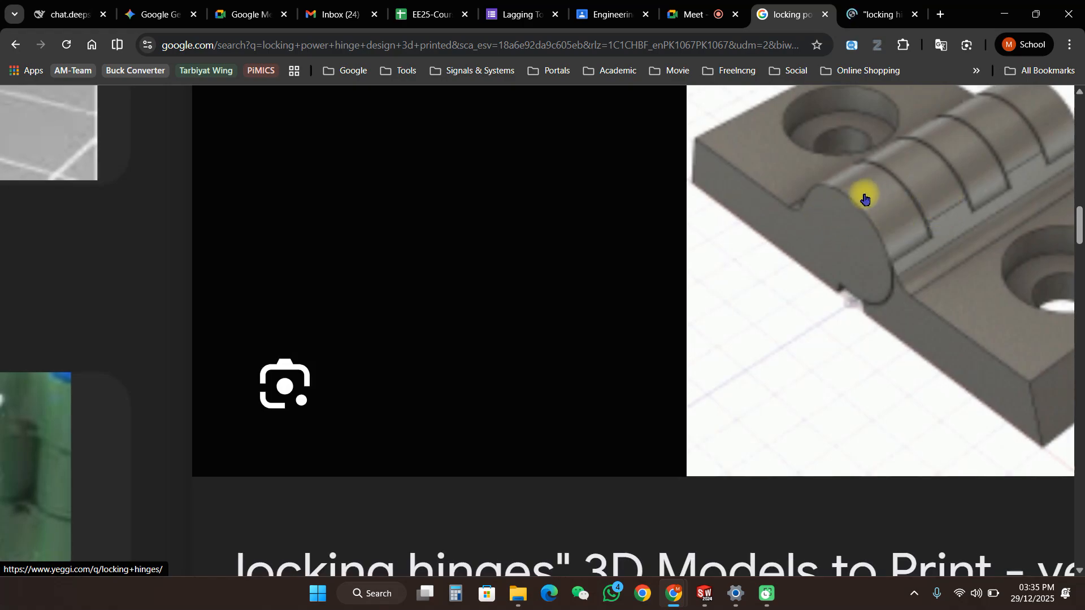
scroll(854, 209, "down", 5, "ctrl")
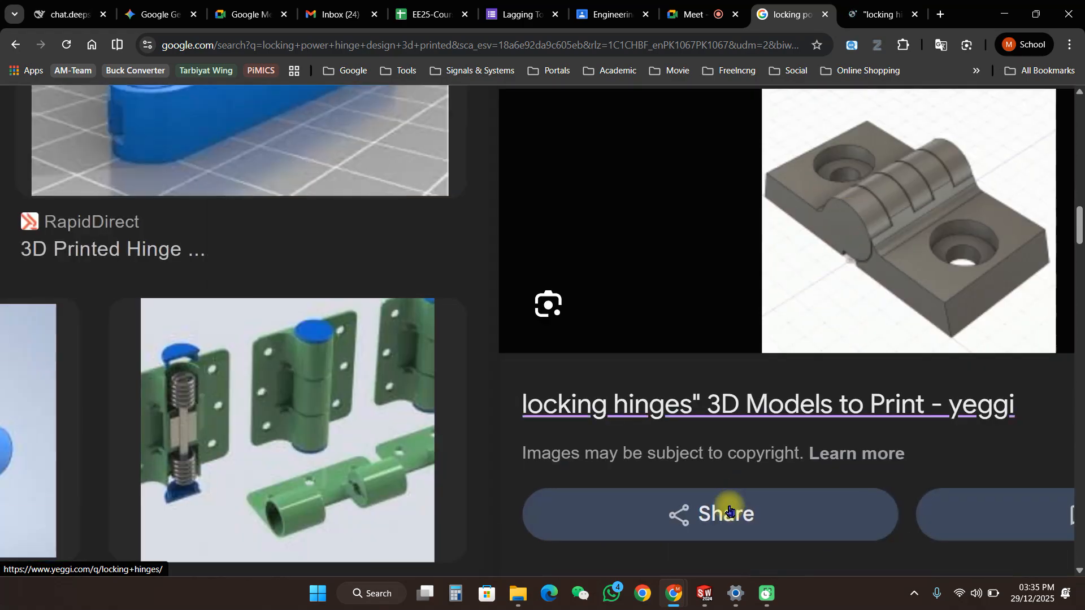
Step: Switch to SOLIDWORKS and sketch a center rectangle about 69 by 106 mm on the Top Plane, centered on the origin
left_click(703, 593)
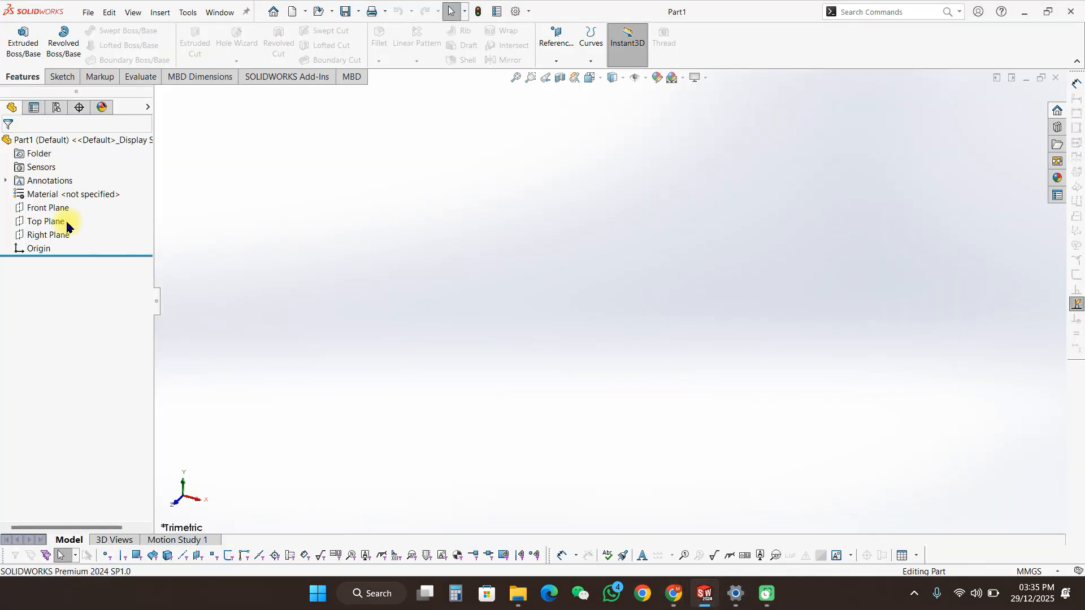
left_click(38, 208)
left_click(39, 225)
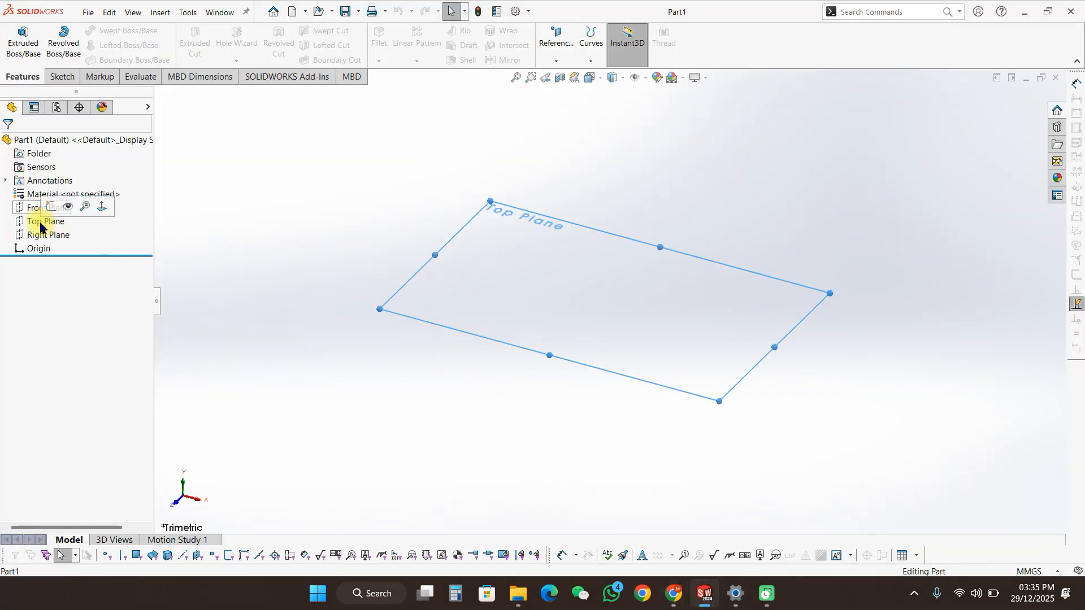
left_click(51, 206)
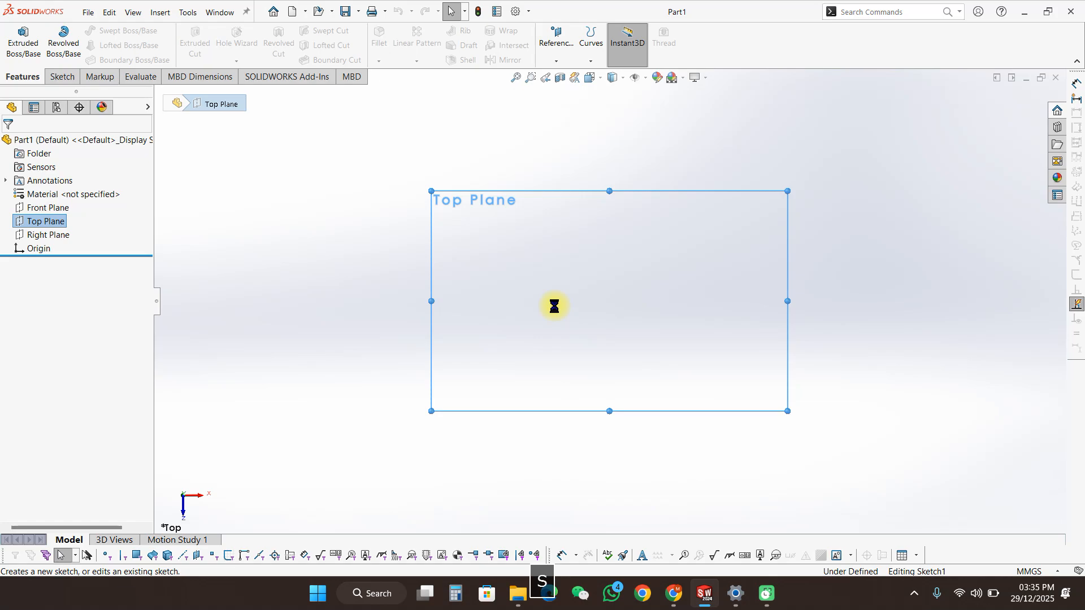
left_click(590, 345)
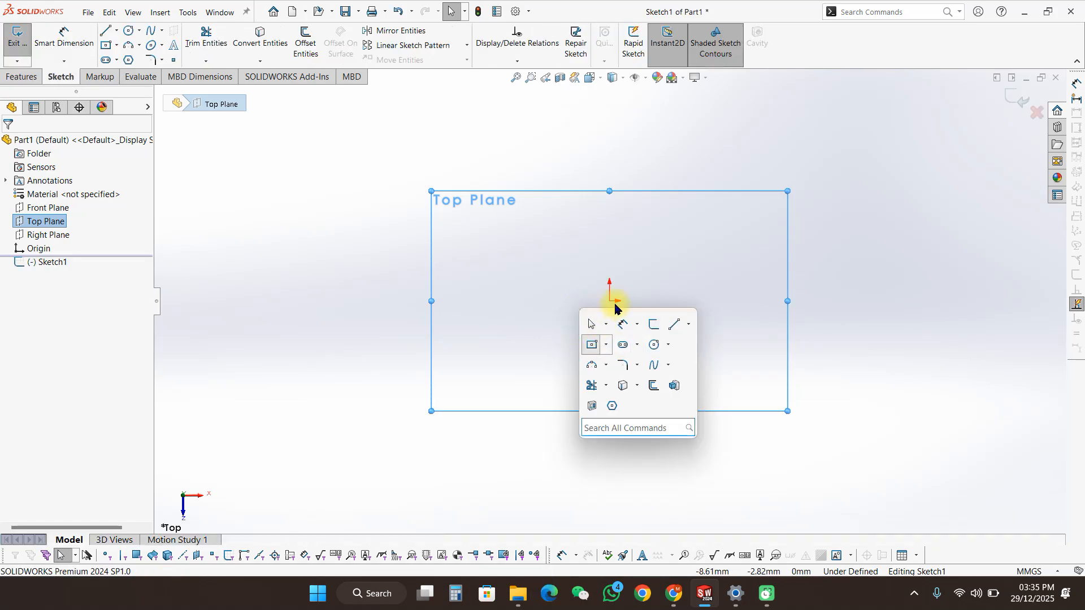
left_click(610, 300)
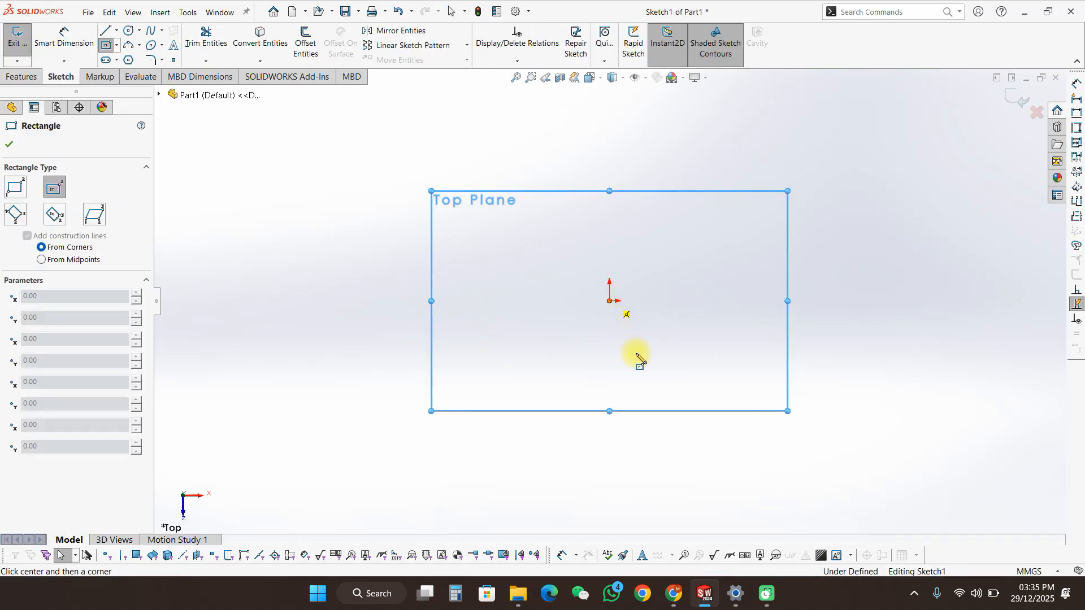
left_click(680, 408)
Step: Extrude the rectangle as a 10 mm blind boss to form the hinge plate
key("s")
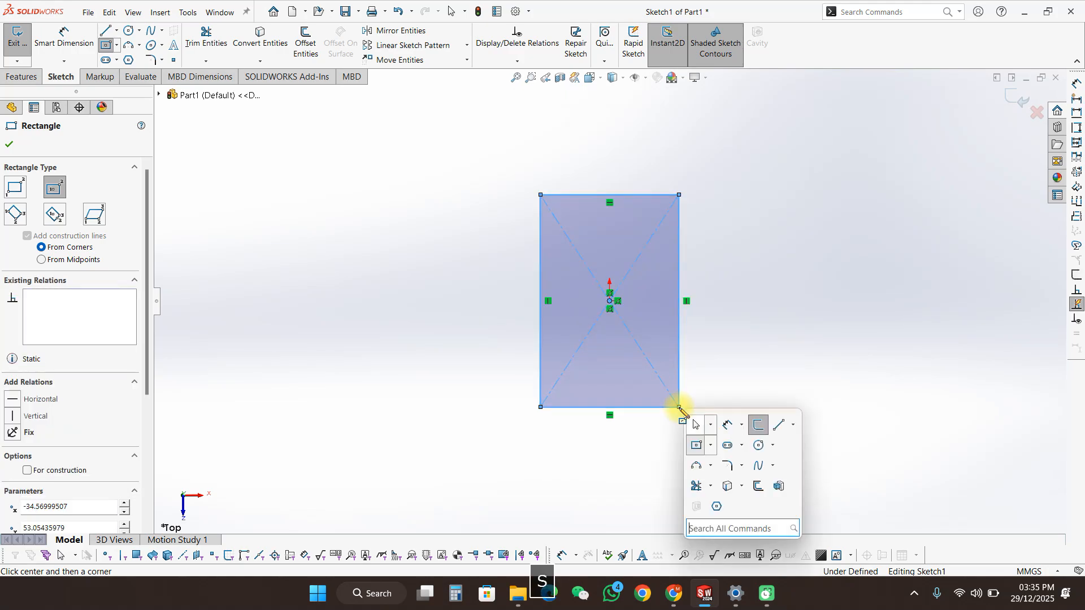
left_click(779, 486)
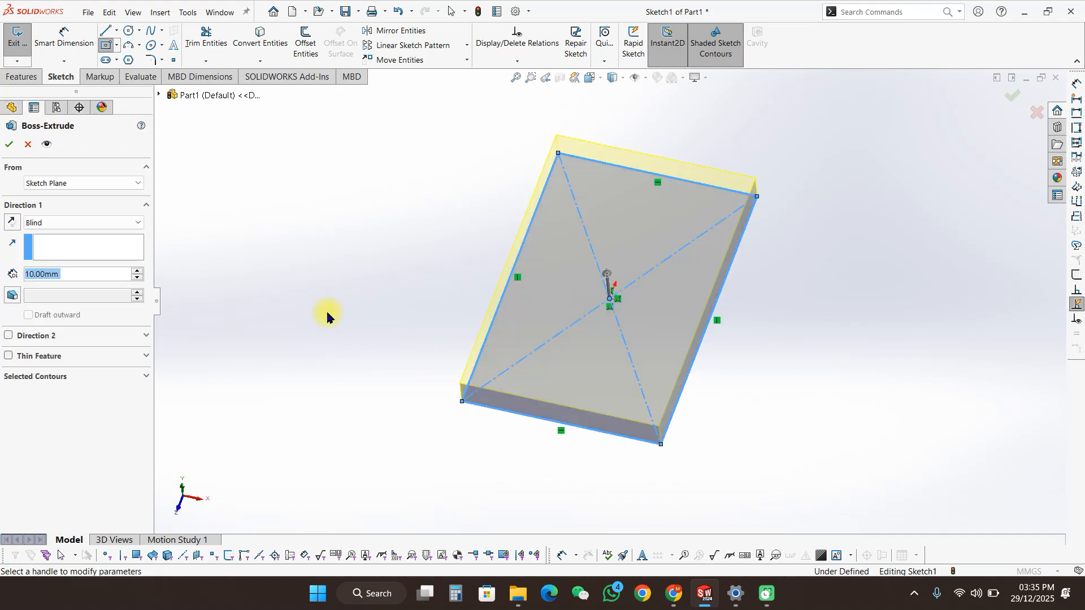
key("Return")
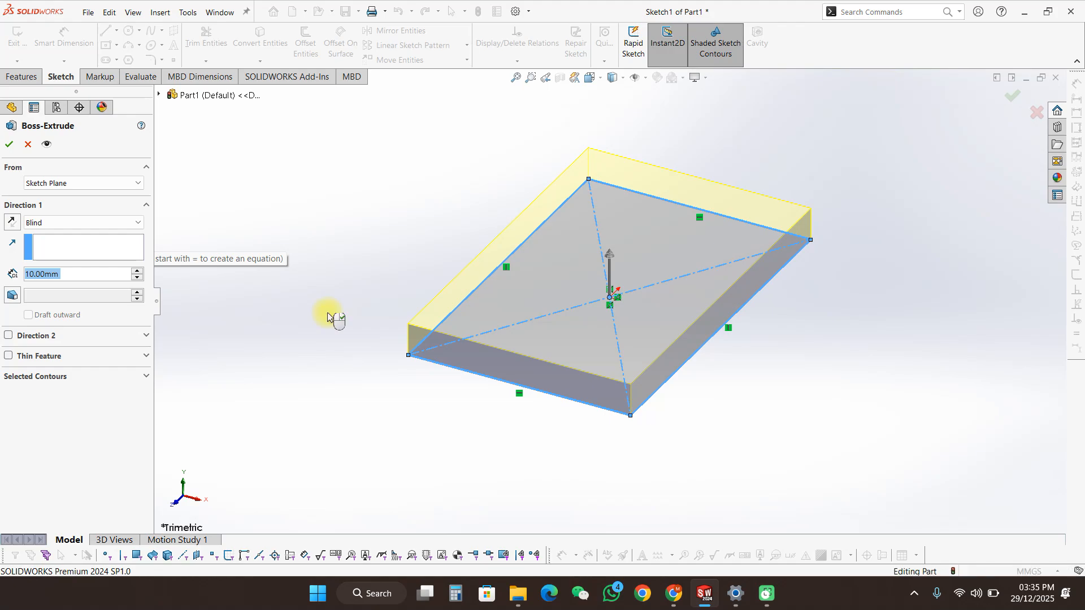
right_click(330, 313)
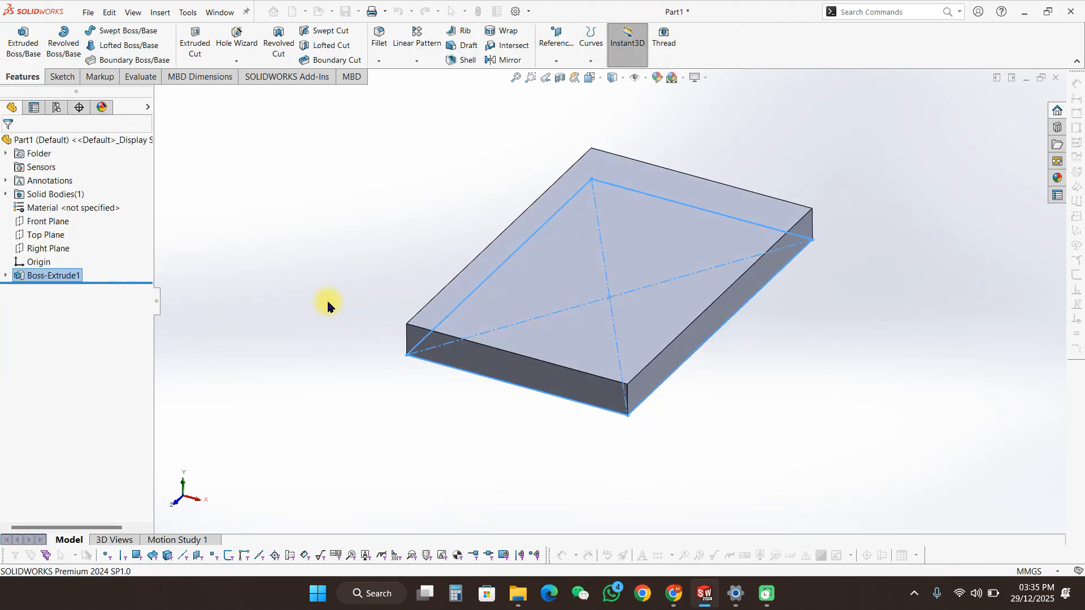
Step: Start a sketch on the plate's right side face and draw a circle of about 18.4 mm radius, centered above the plate's back end
key("space")
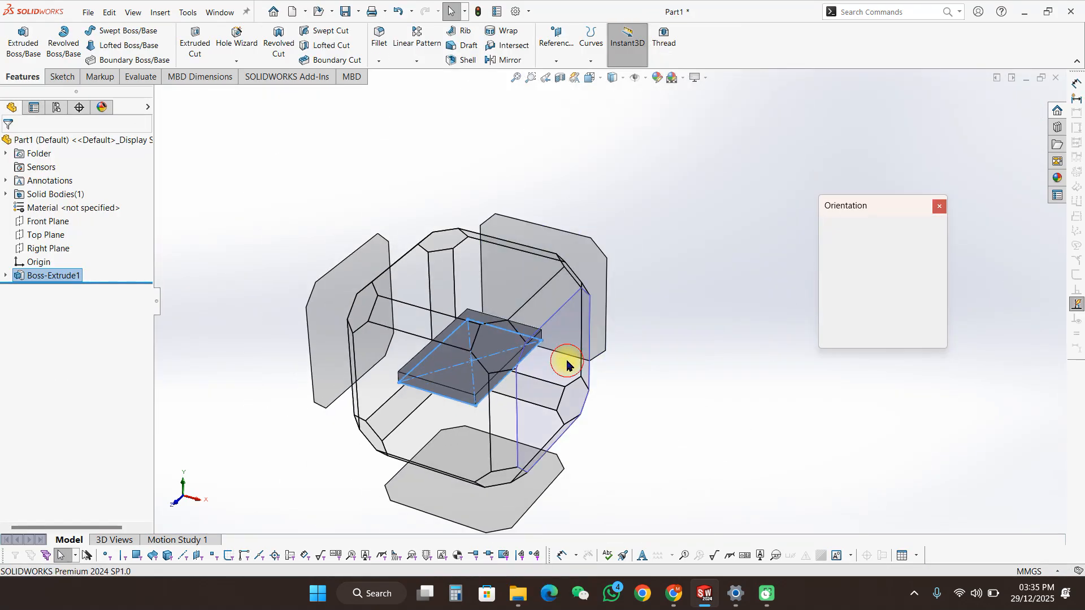
left_click(592, 358)
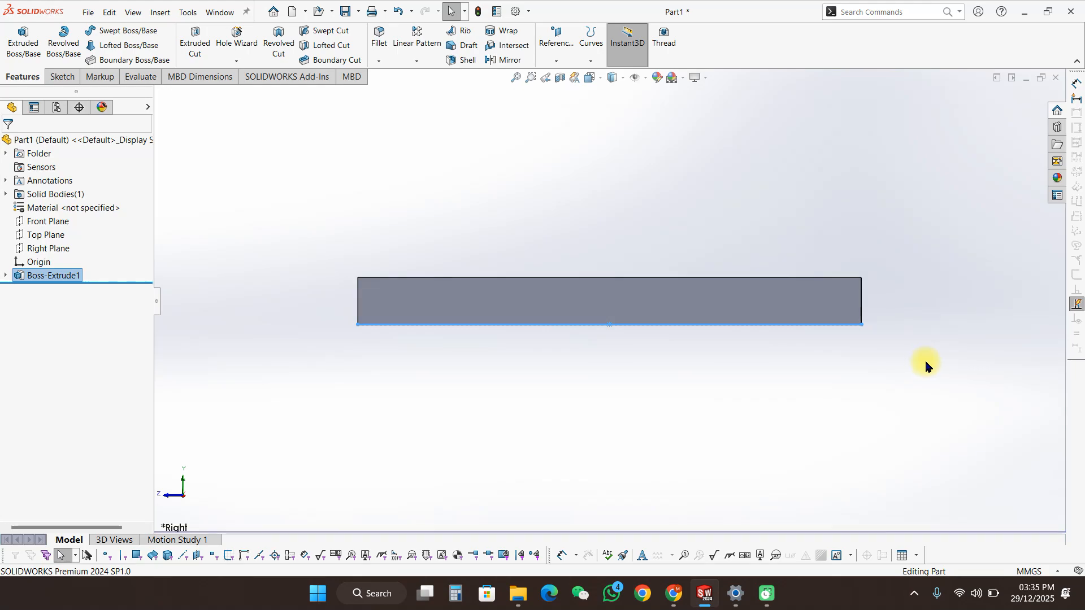
key("s")
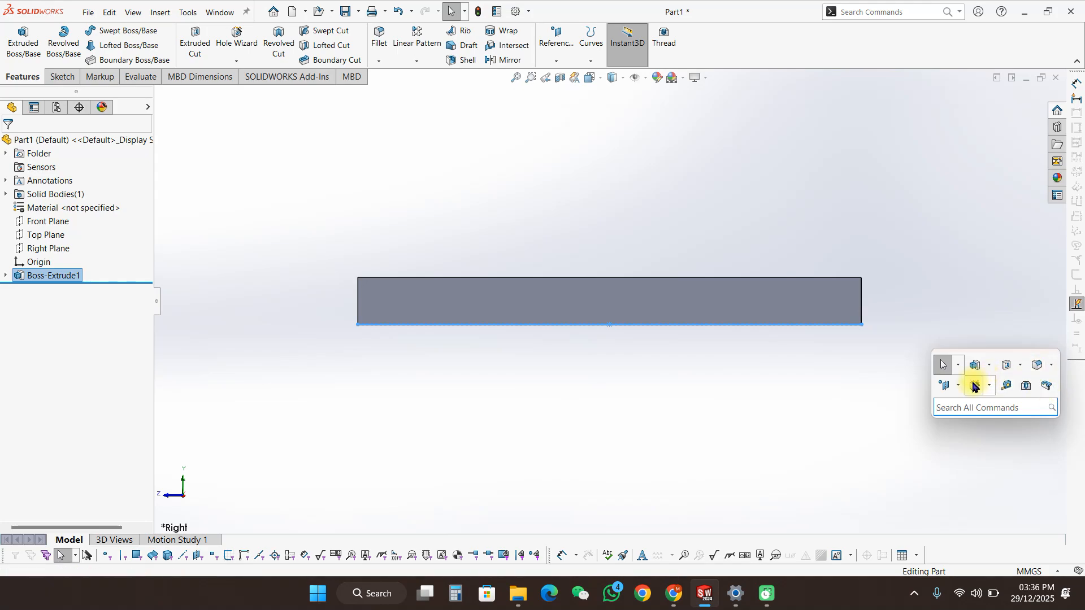
right_click(849, 295)
left_click(860, 279)
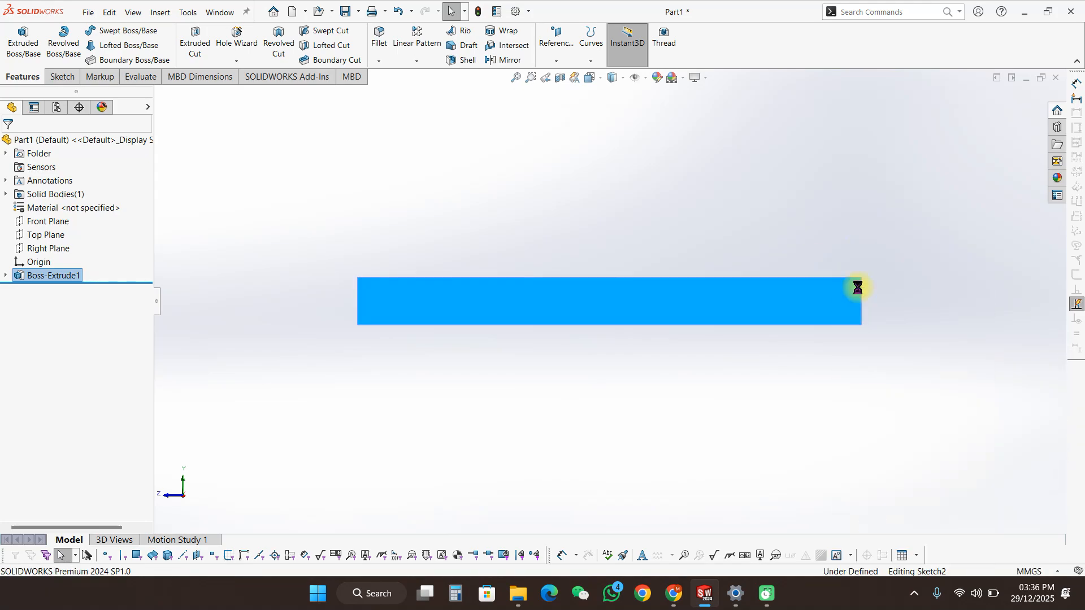
key("s")
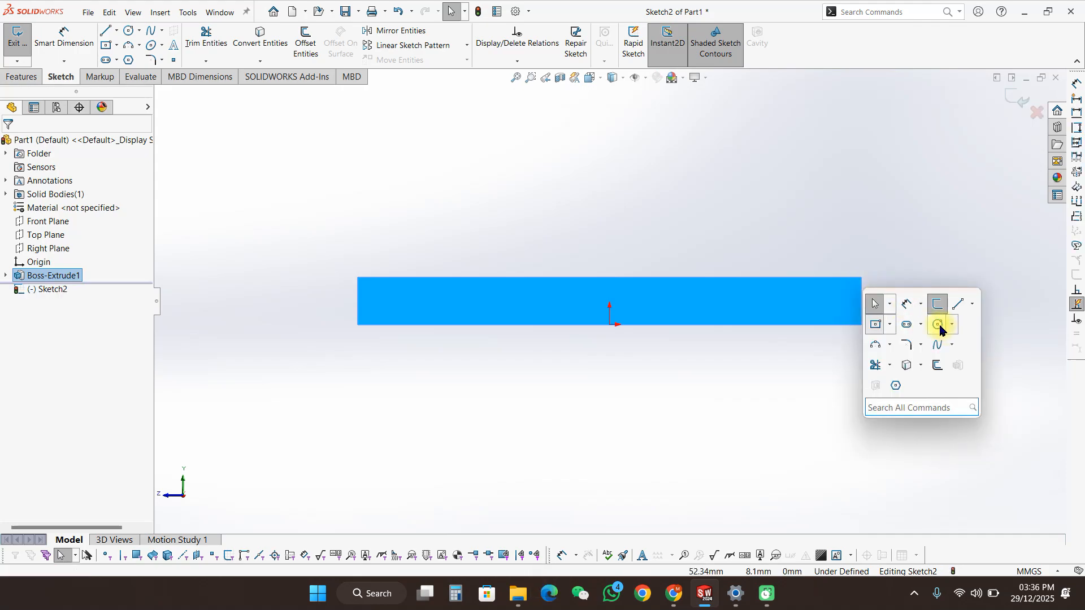
left_click(938, 324)
left_click(870, 237)
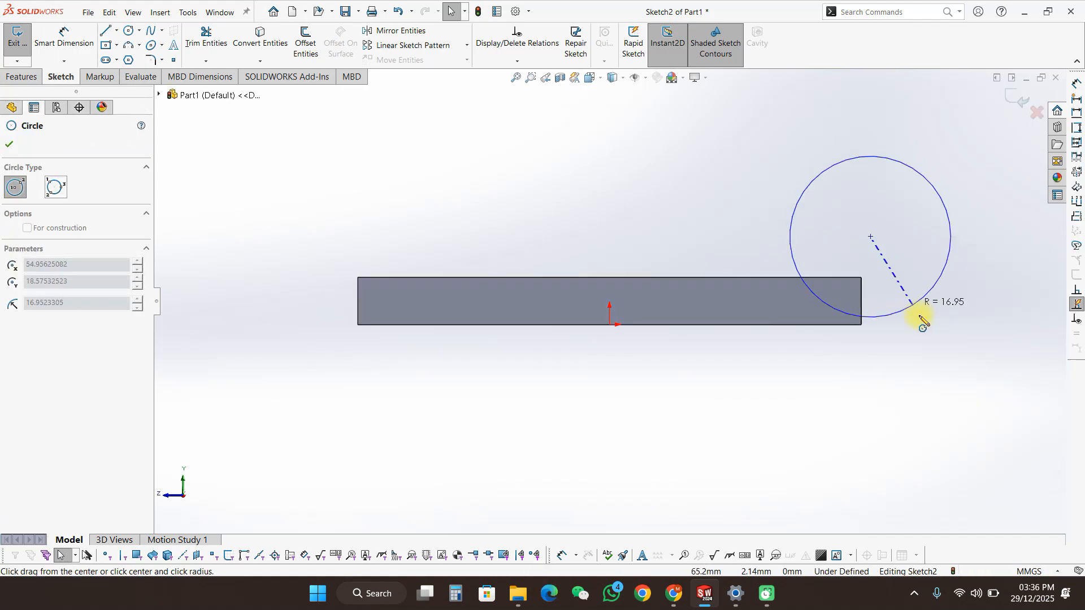
left_click(919, 312)
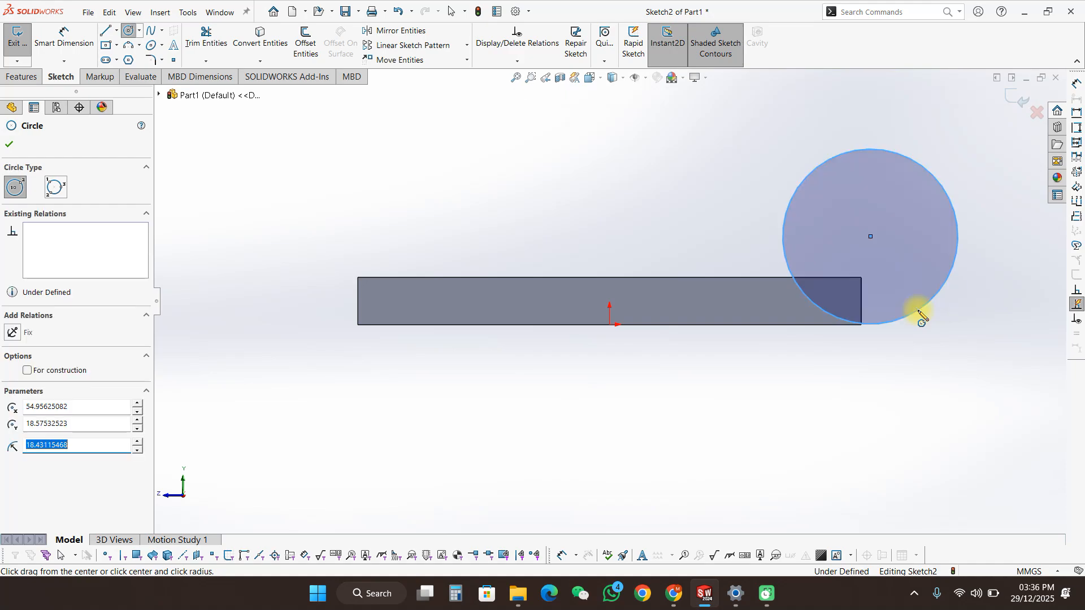
key("Escape")
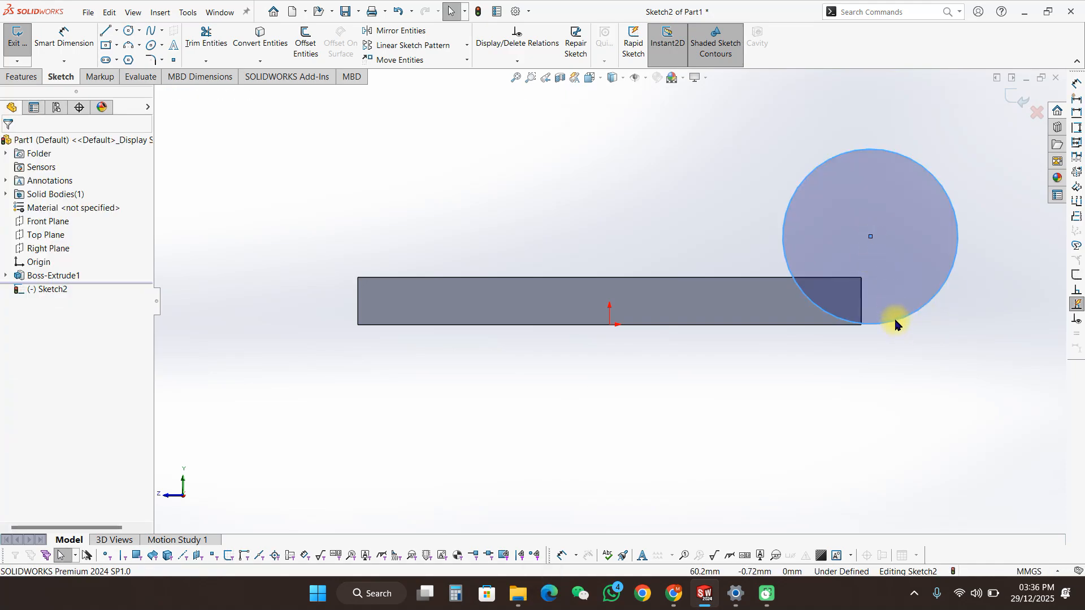
Step: Make the circle tangent to the bottom edge of the plate's side face
left_click(850, 323, "ctrl")
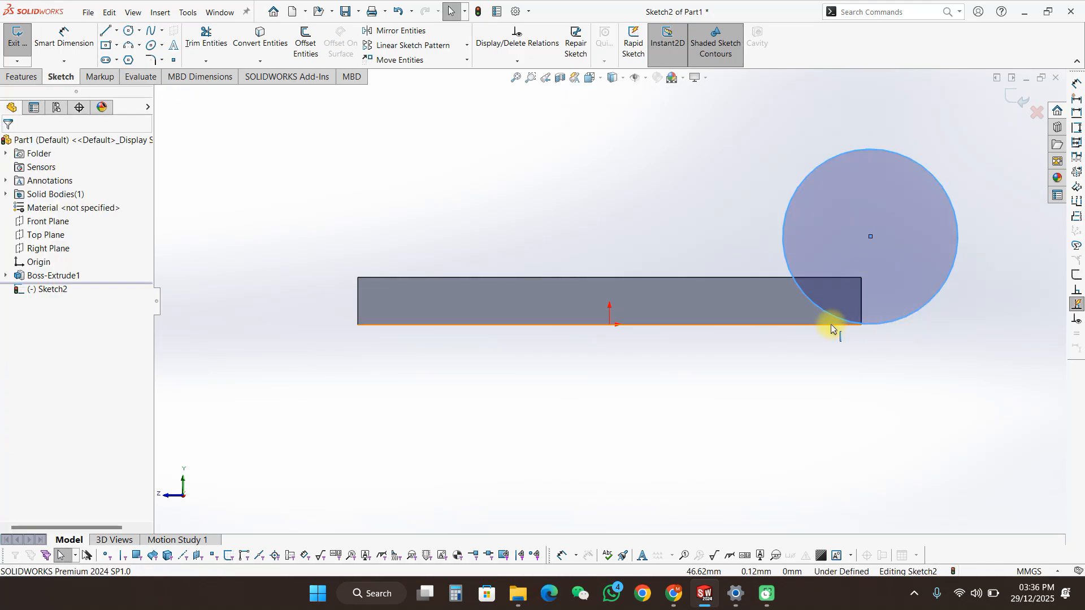
left_click(831, 326, "ctrl")
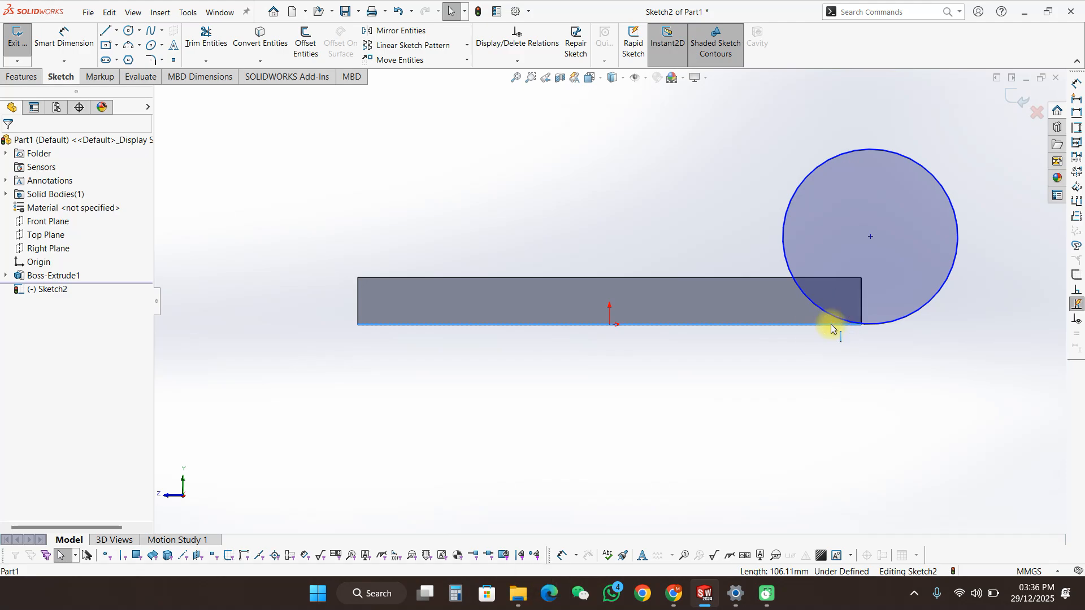
left_click(876, 326, "ctrl")
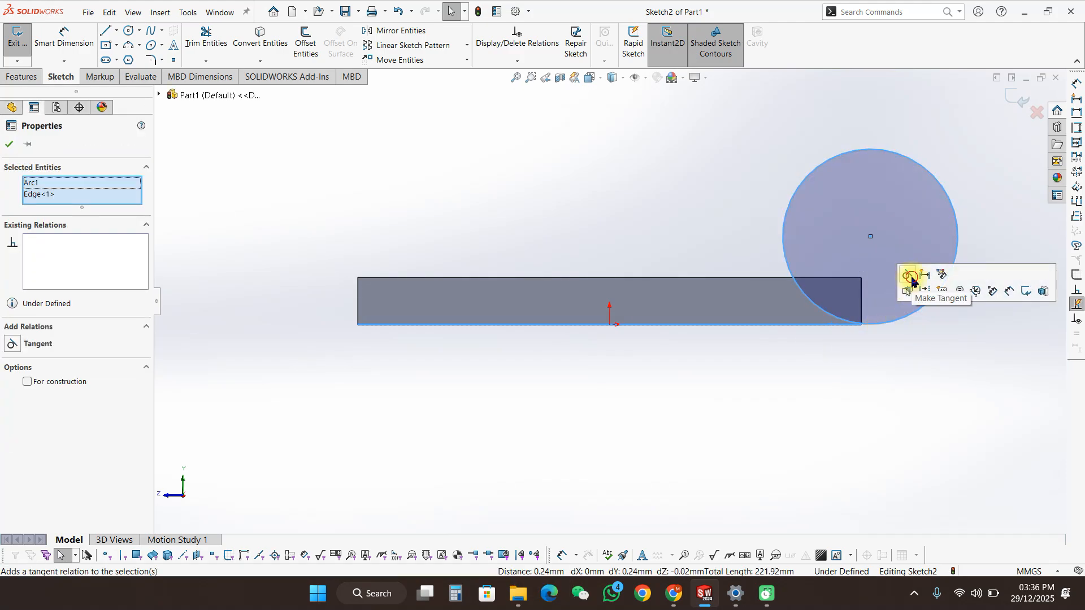
left_click(892, 355)
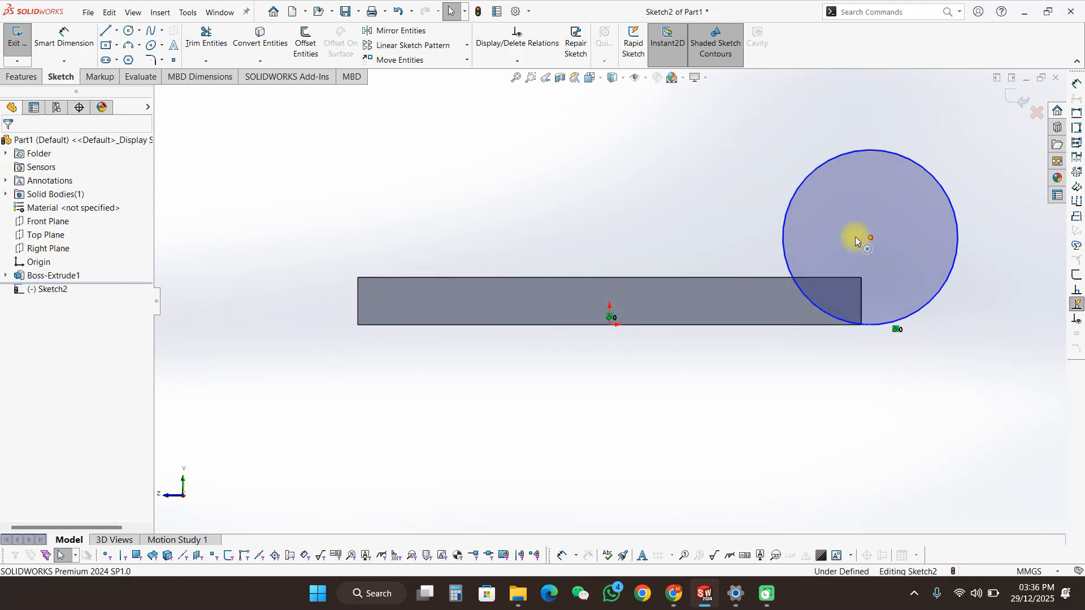
Step: Move the circle's center toward the plate and make it coincident with the vertical edge at the plate's back end
mouse_move(856, 237)
left_mouse_down()
mouse_move(834, 241)
mouse_move(848, 240)
left_mouse_up()
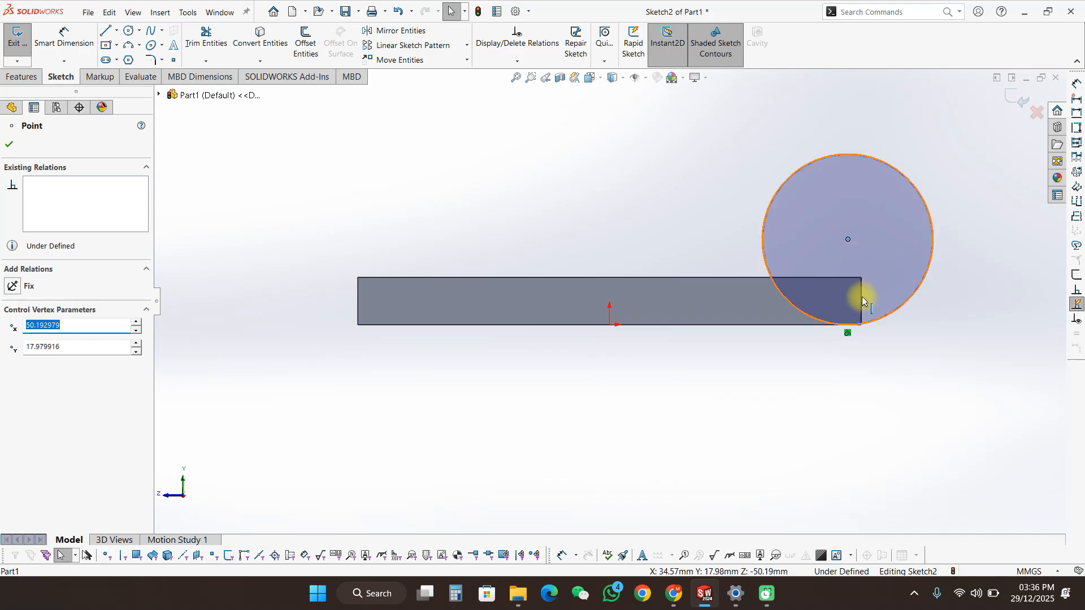
key("Escape")
left_click(861, 300, "ctrl")
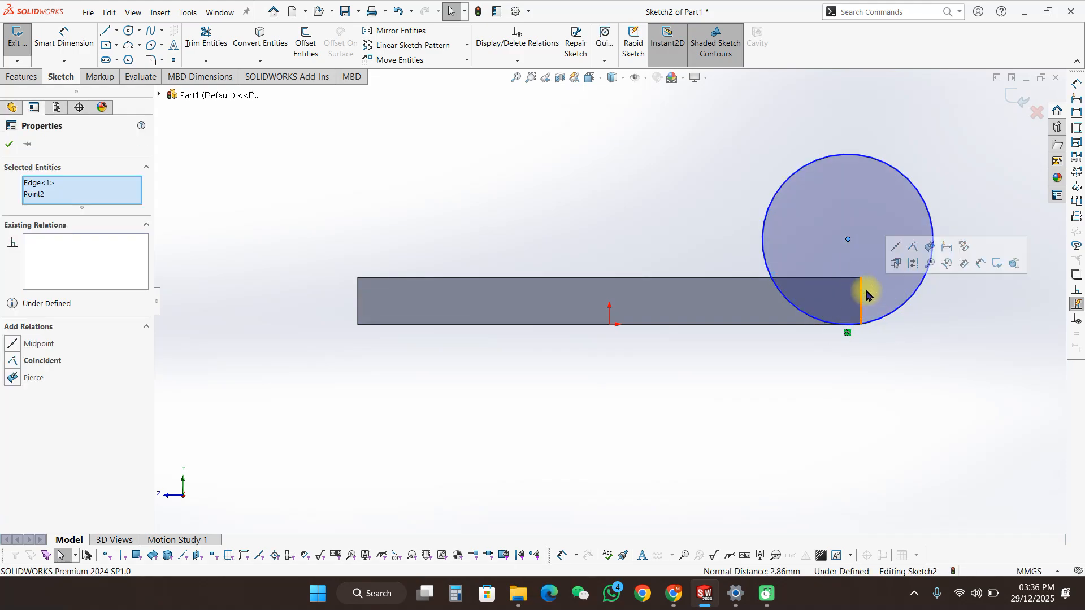
left_click(910, 248)
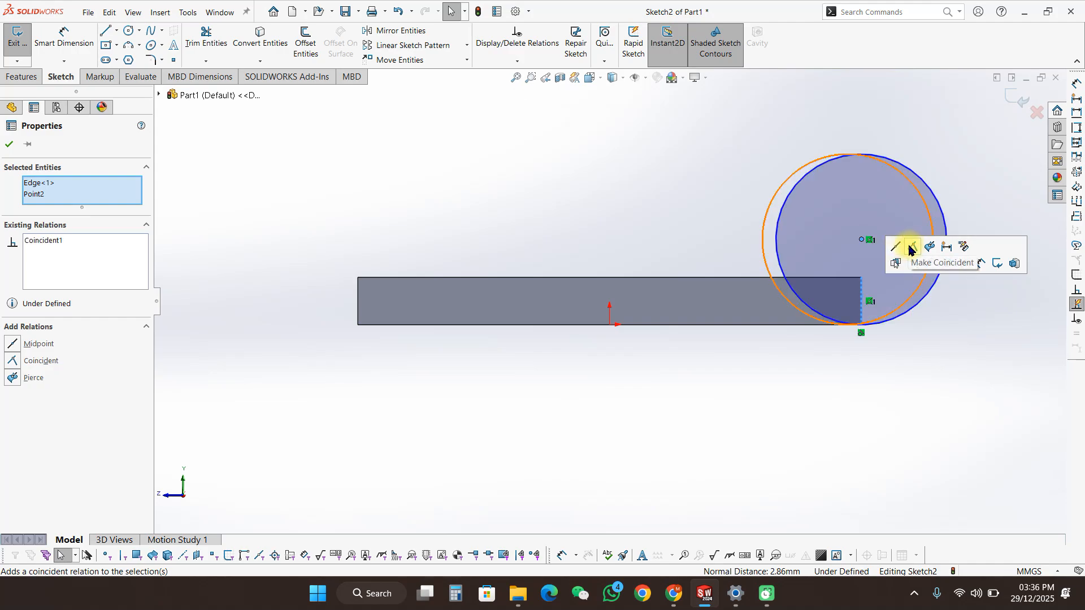
left_click(934, 402)
Step: Dimension the knuckle circle's diameter as 25 mm
key("s")
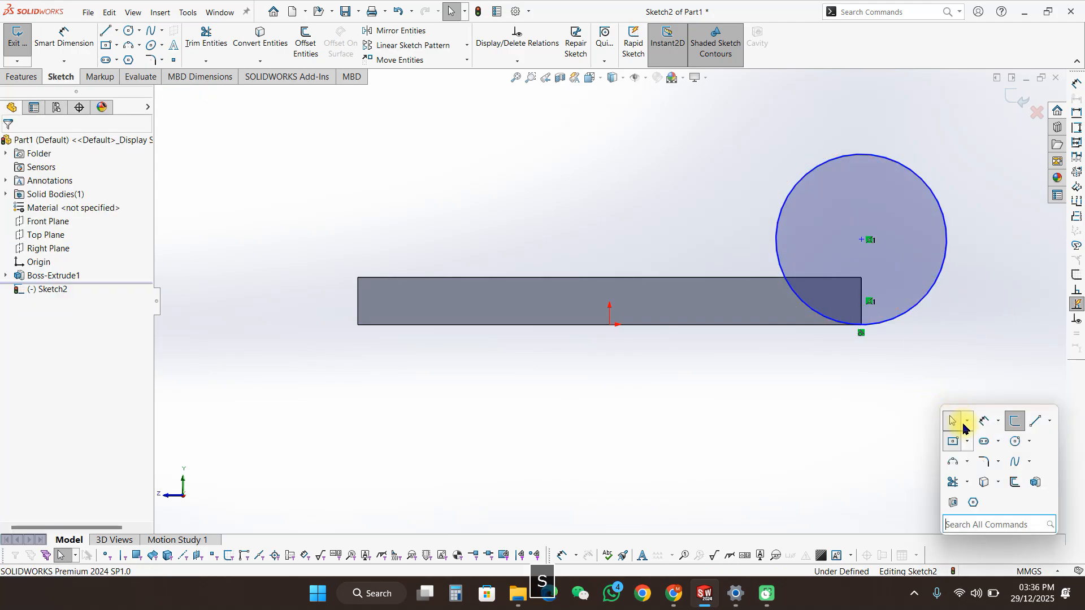
left_click(983, 422)
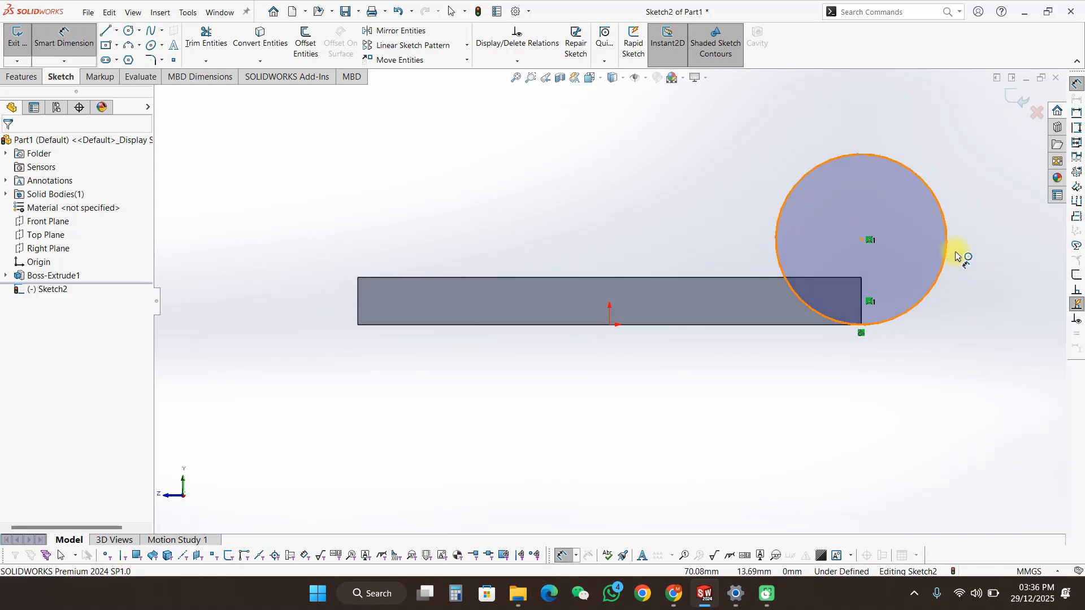
left_click(980, 243)
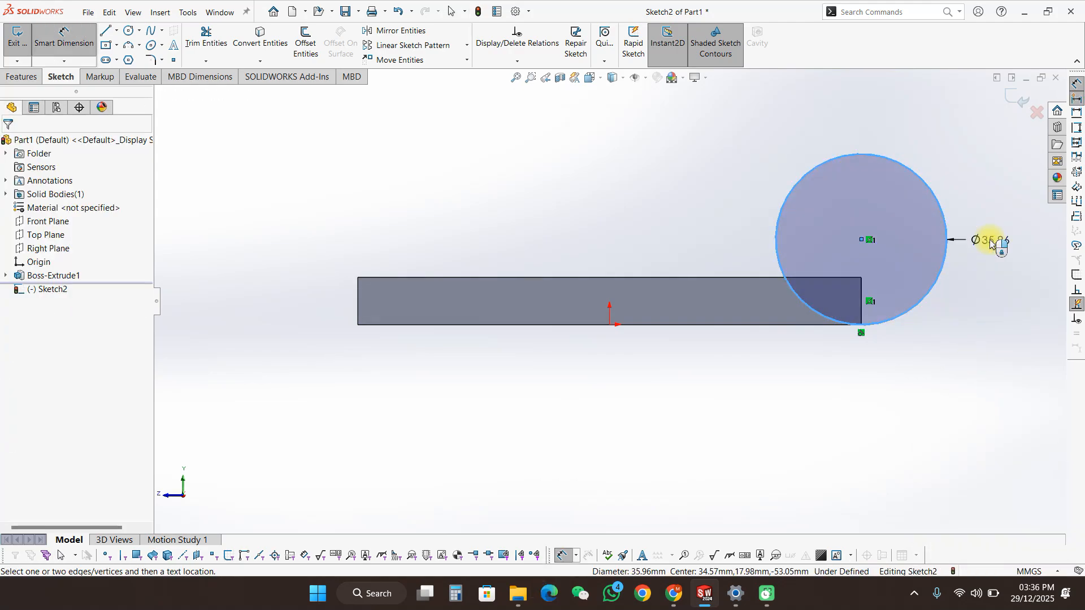
left_click(990, 243)
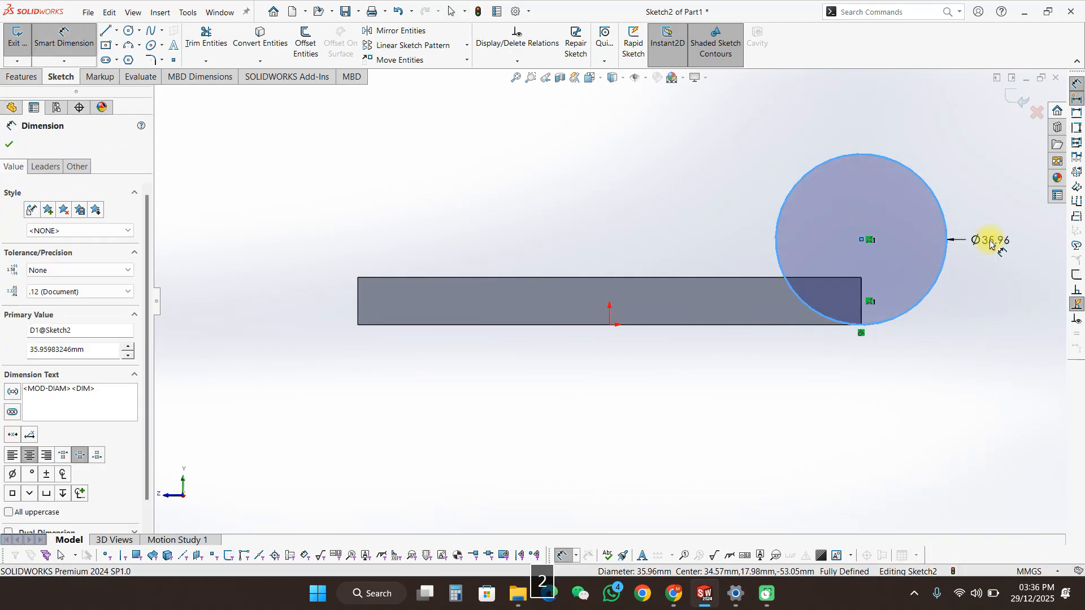
key("Return")
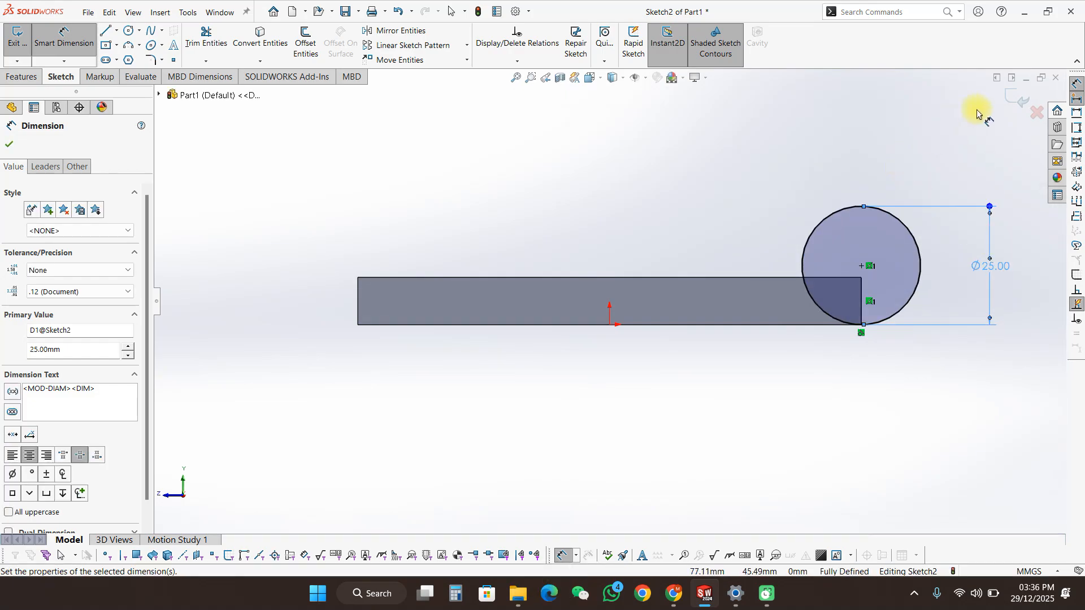
Step: Extrude the 25 mm circle as a boss with the Up To Surface end condition, ending at the plate's opposite side face
key("s")
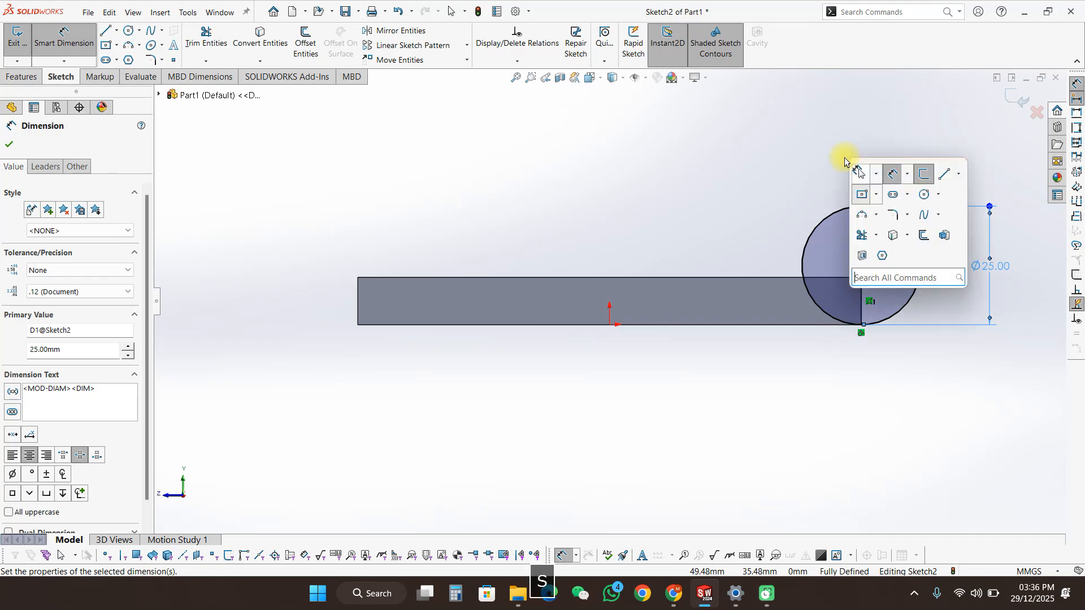
left_click(941, 237)
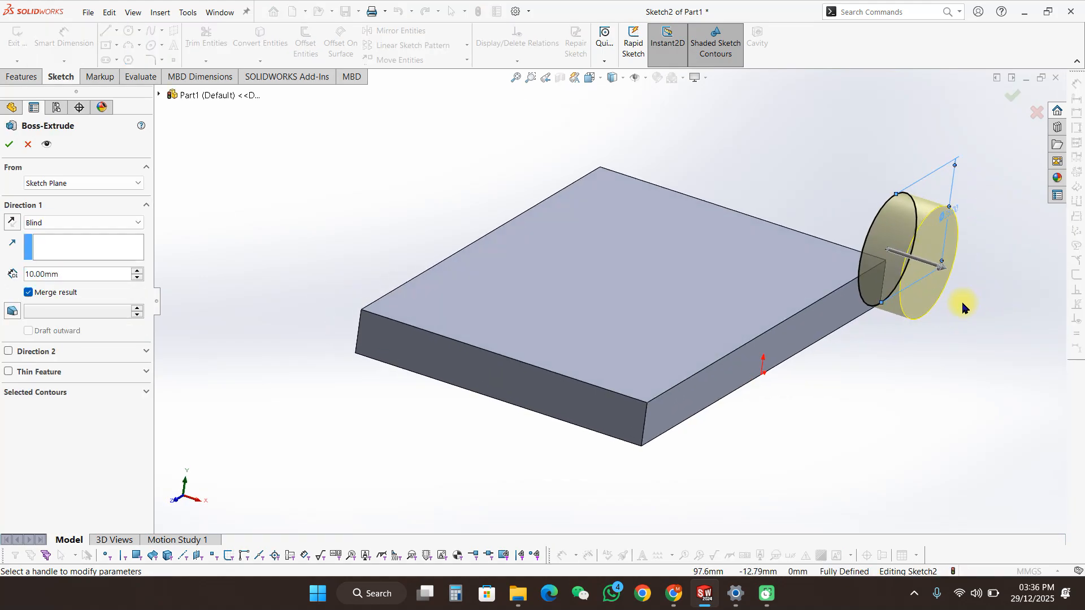
middle_click_drag(438, 209, 513, 237)
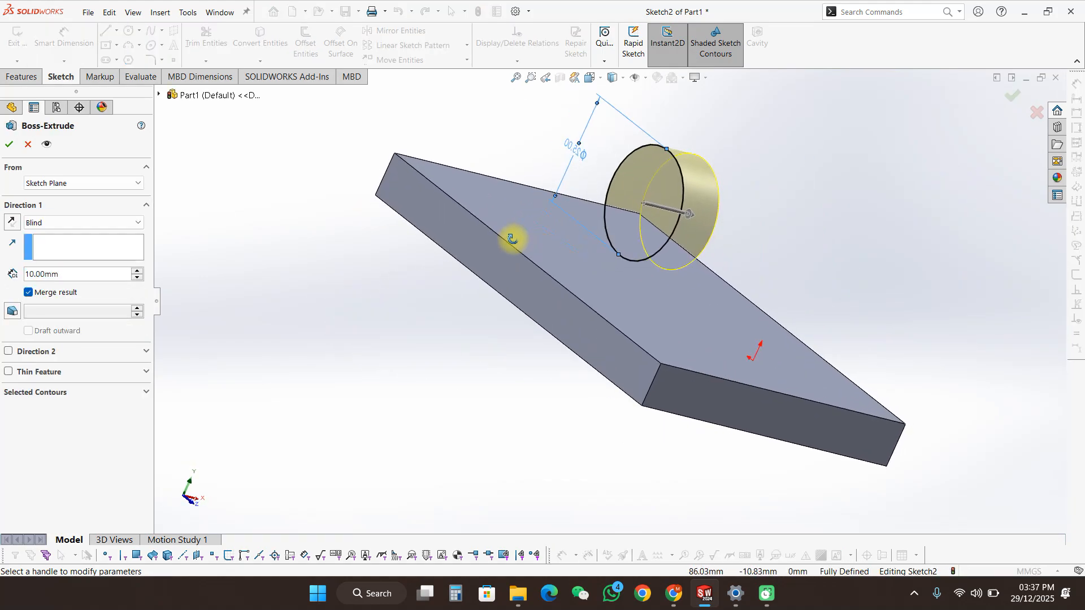
left_click(115, 223)
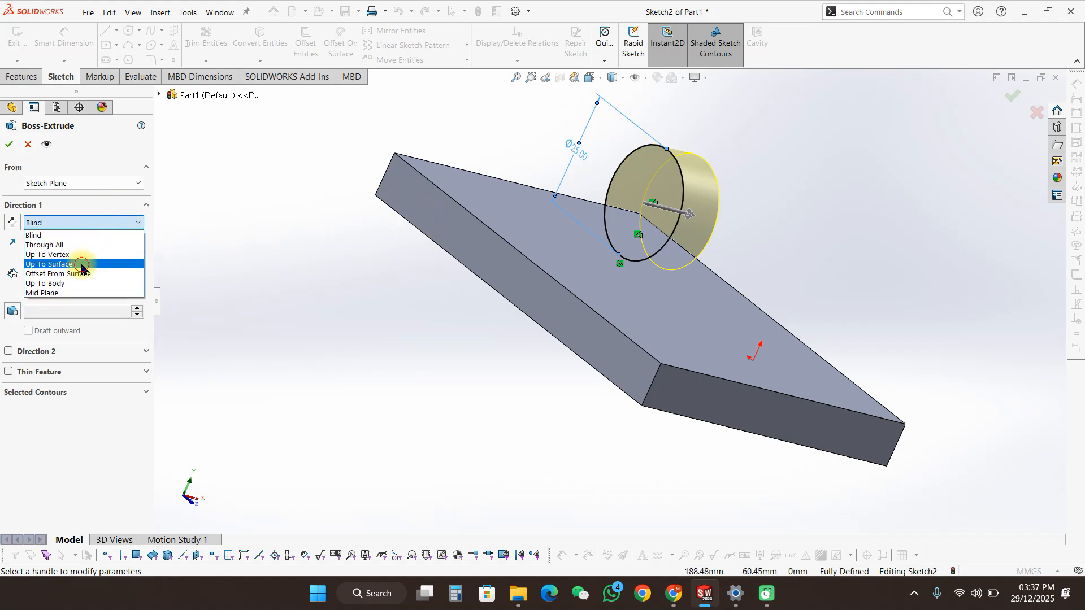
left_click(81, 264)
left_click(435, 204)
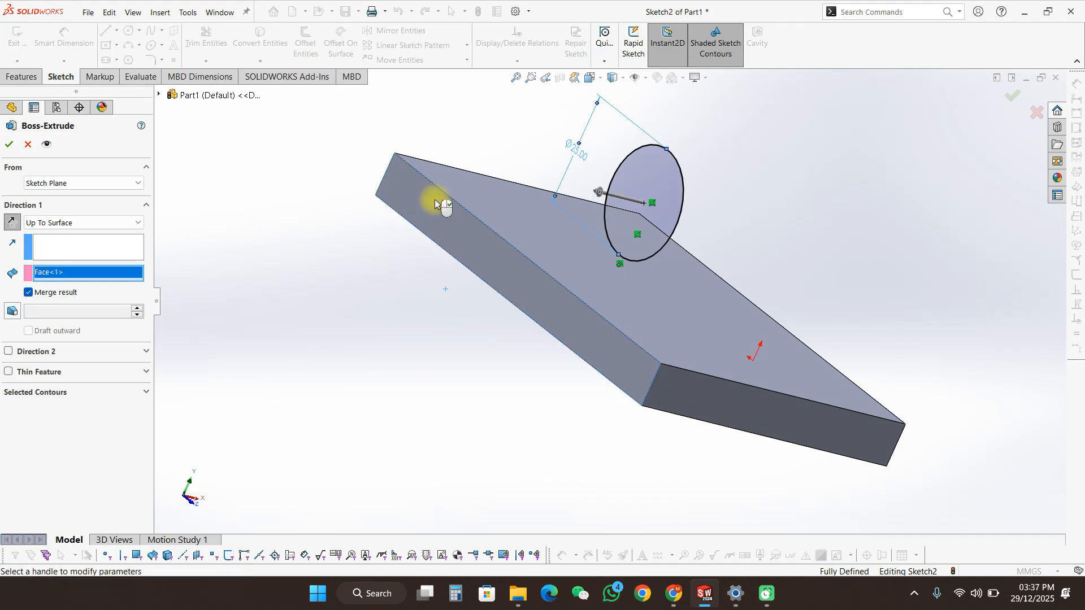
right_click(435, 200)
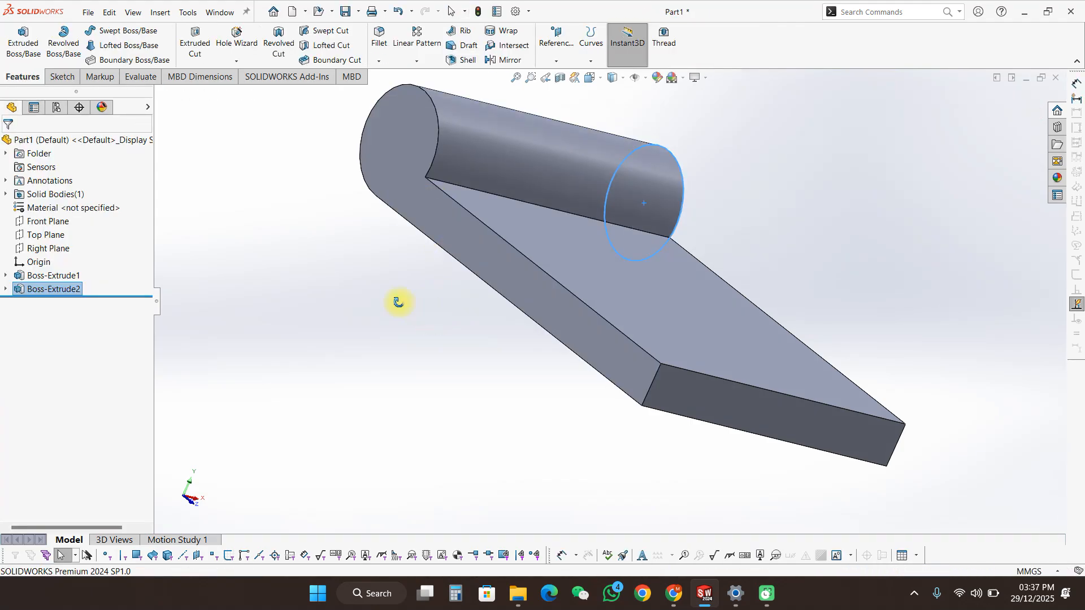
middle_click_drag(395, 300, 381, 235)
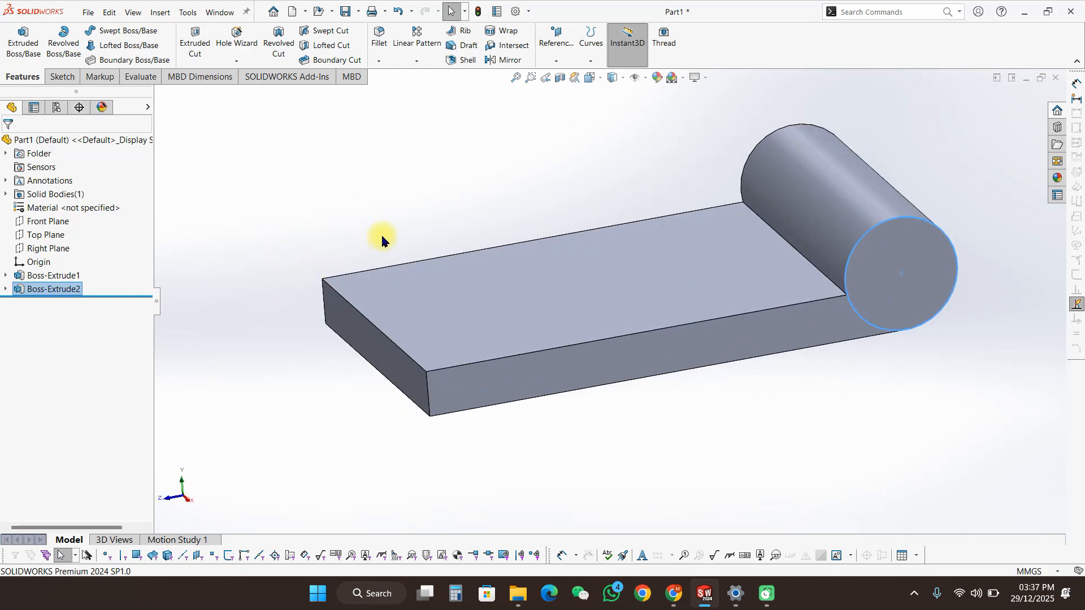
left_click(381, 233)
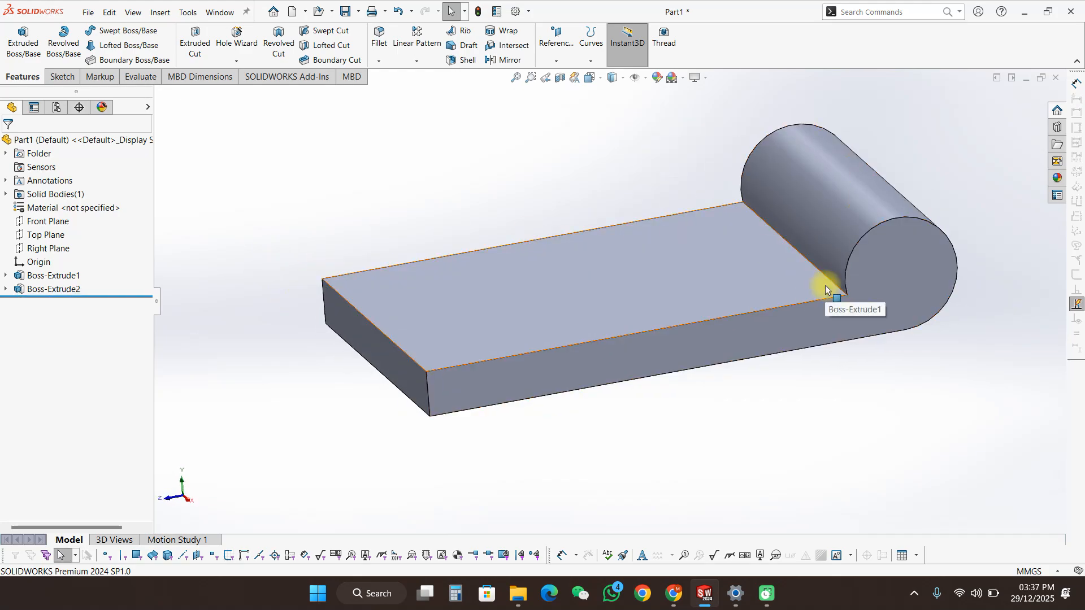
Step: Start a sketch on the hinge's right side face and draw a circle of about 4.1 mm radius, concentric with the round knuckle
middle_click_drag(826, 290, 830, 250)
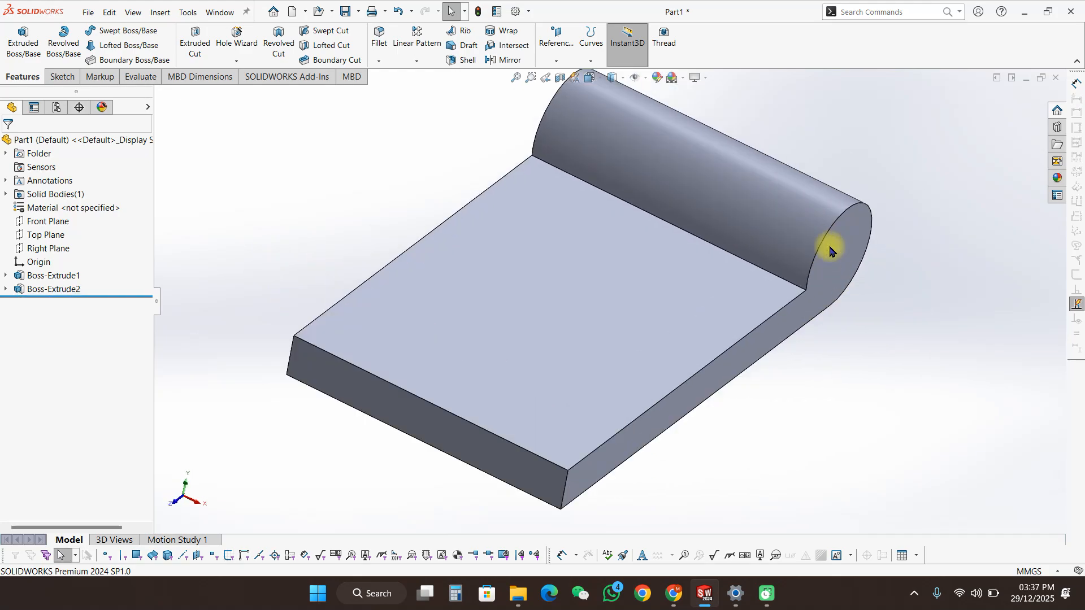
scroll(829, 247, "up", 1)
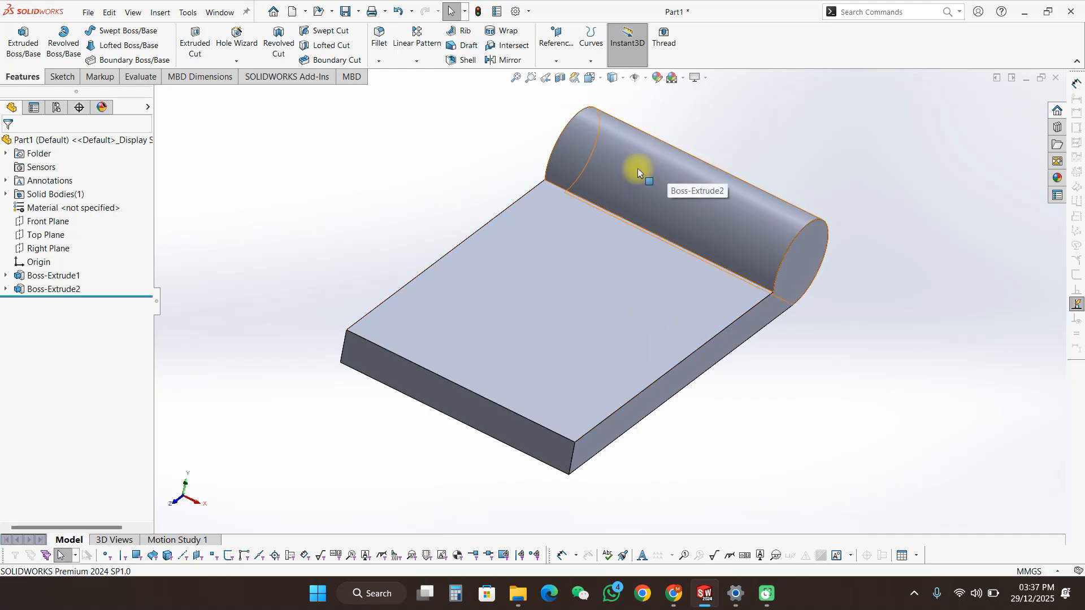
middle_click_drag(827, 296, 785, 261)
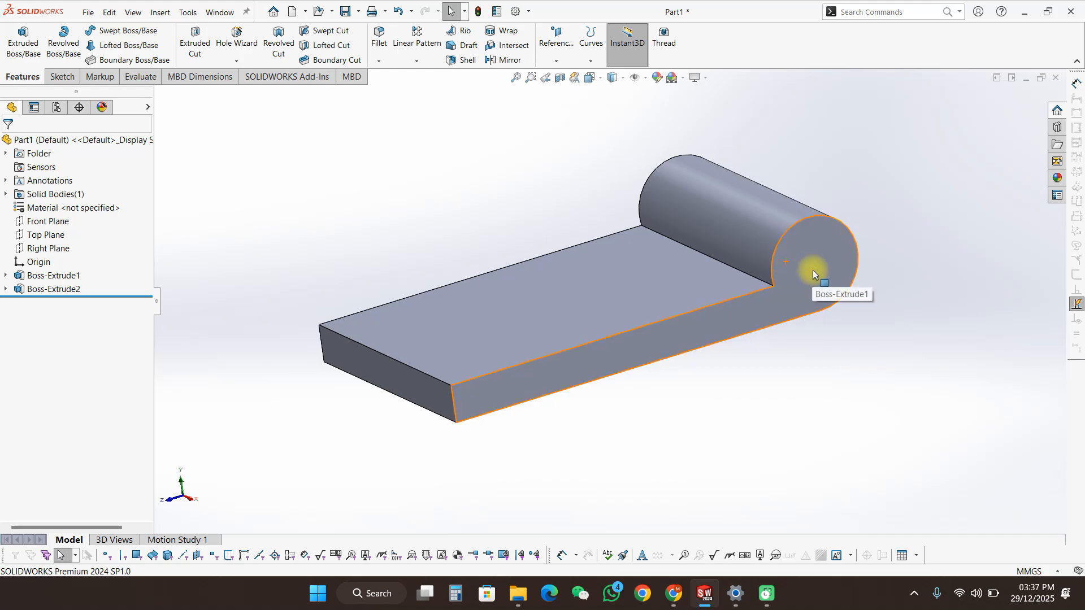
left_click(812, 270)
right_click(813, 270)
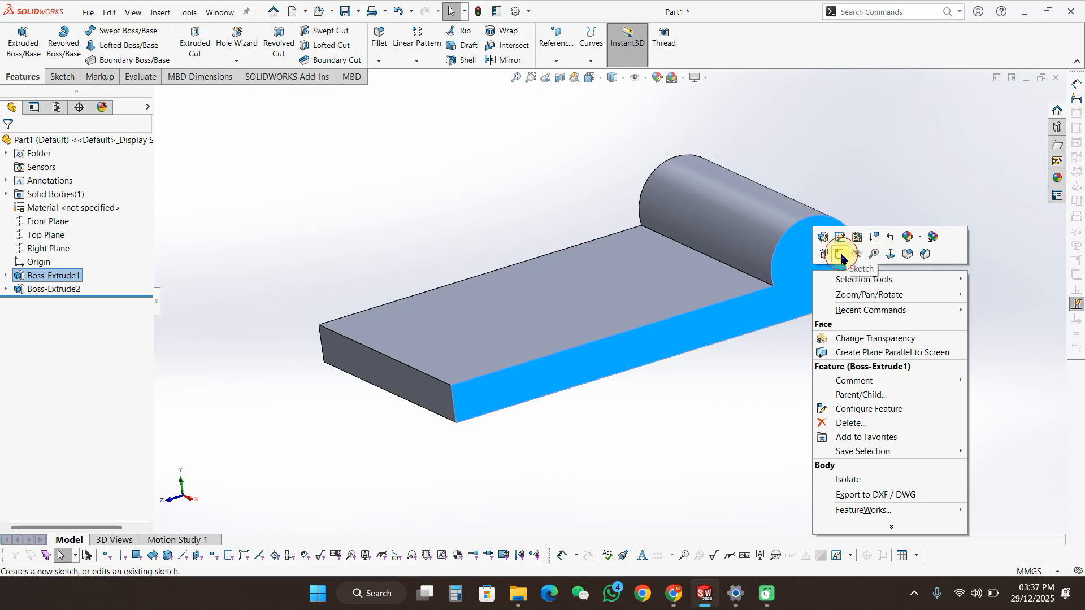
left_click(841, 255)
key("s")
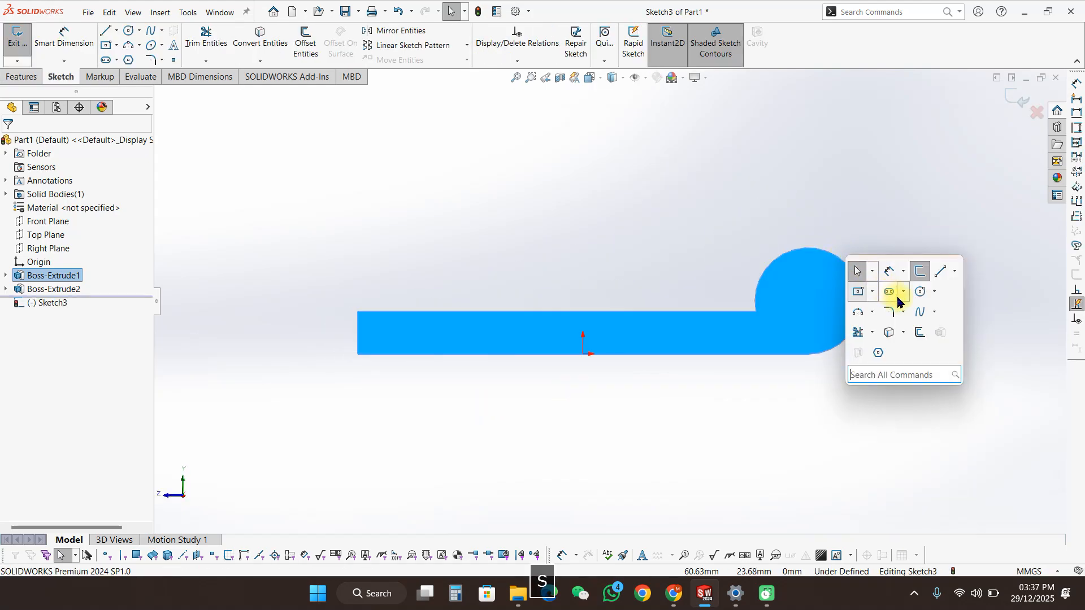
left_click(921, 292)
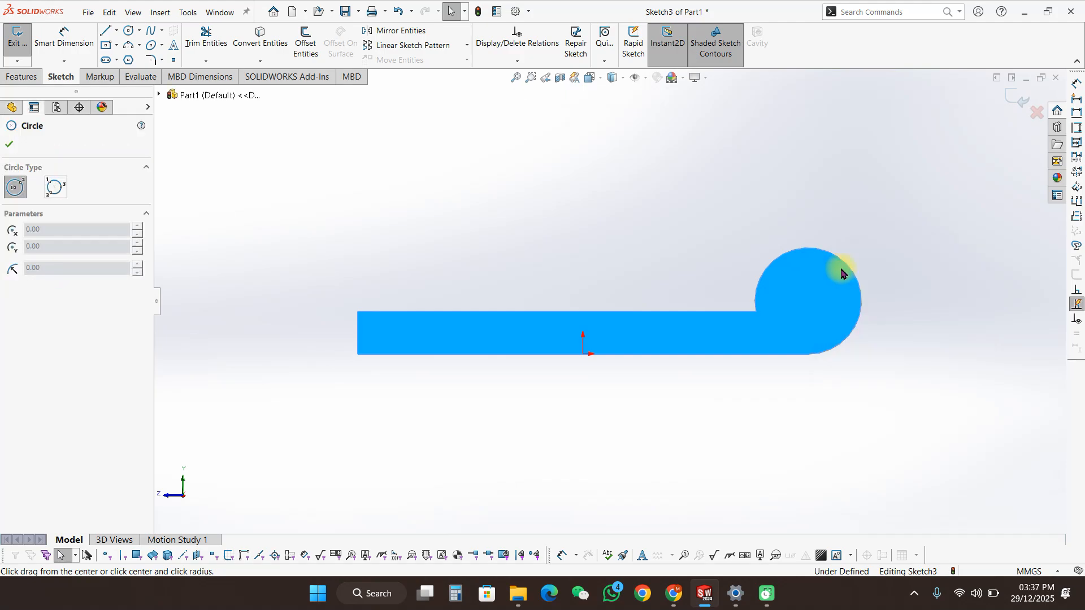
left_click(808, 300)
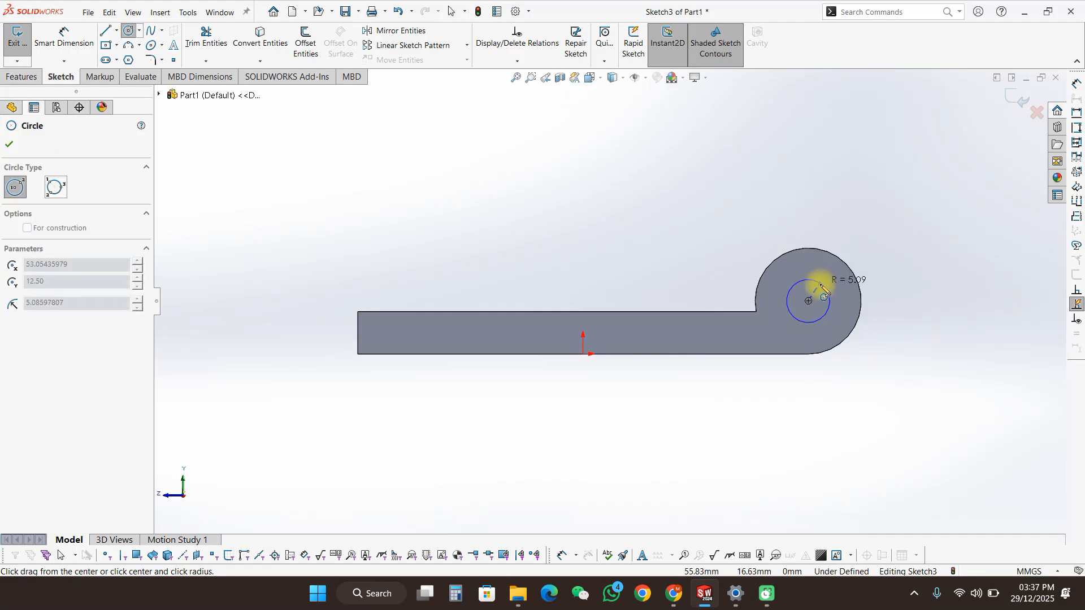
left_click(822, 289)
Step: Cut-extrude the small circle Through All to make the pin hole along the knuckle
key("s")
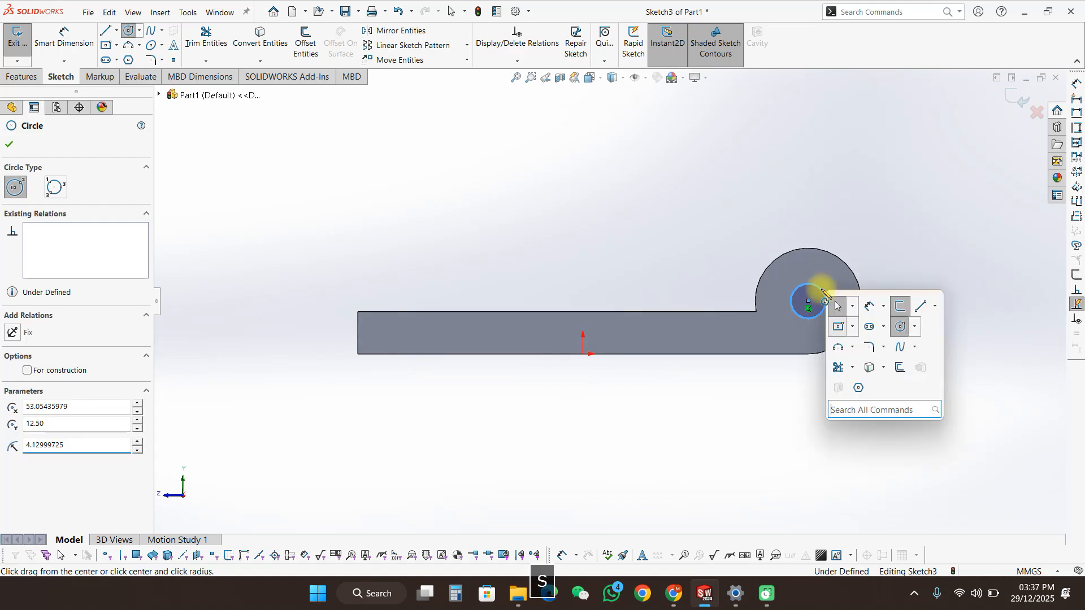
left_click(840, 388)
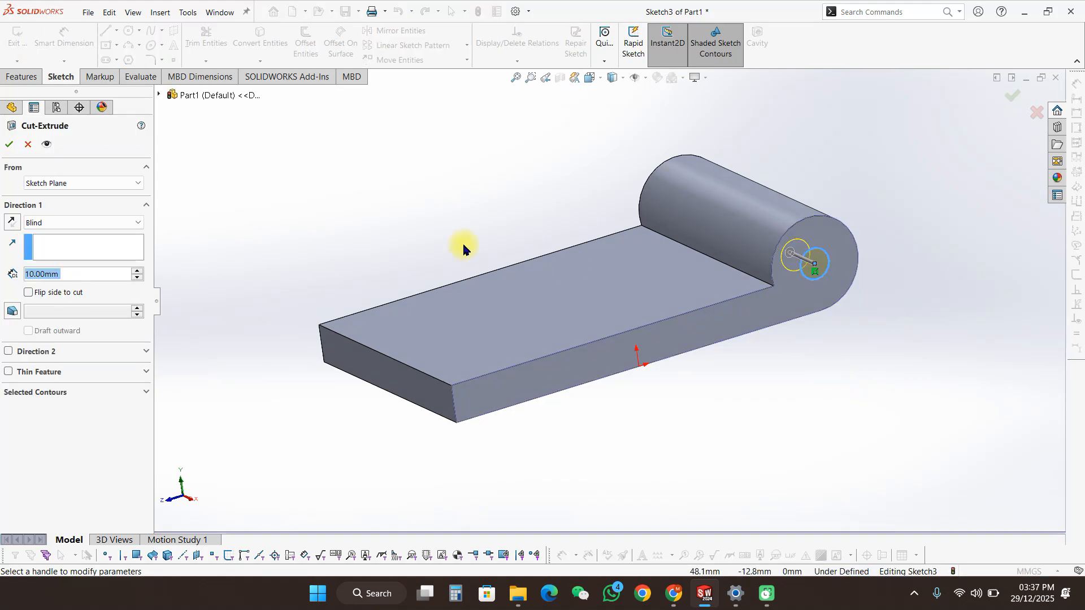
left_click(51, 223)
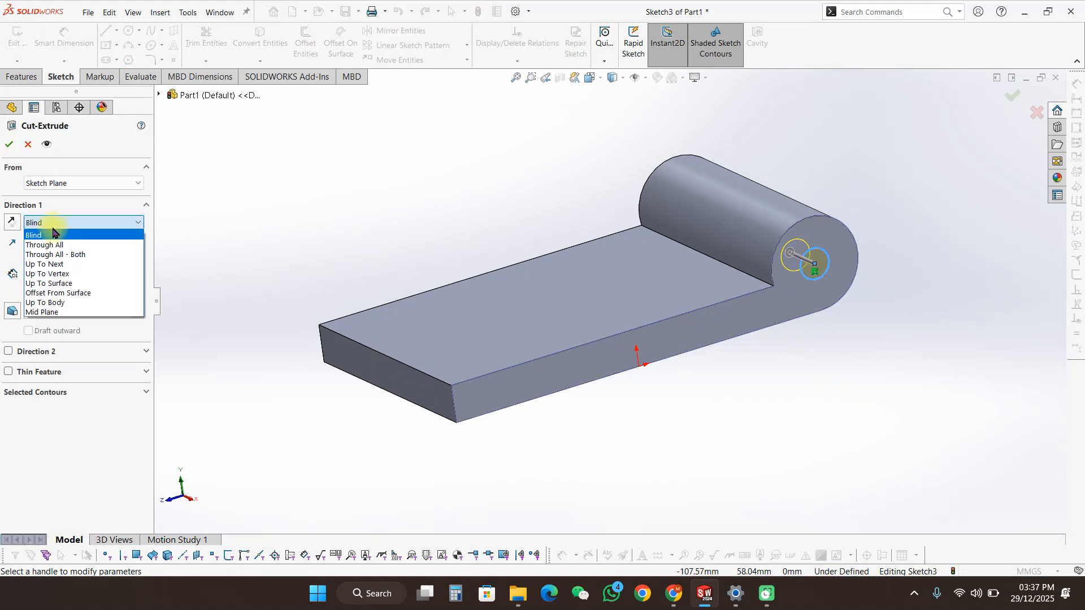
left_click(59, 243)
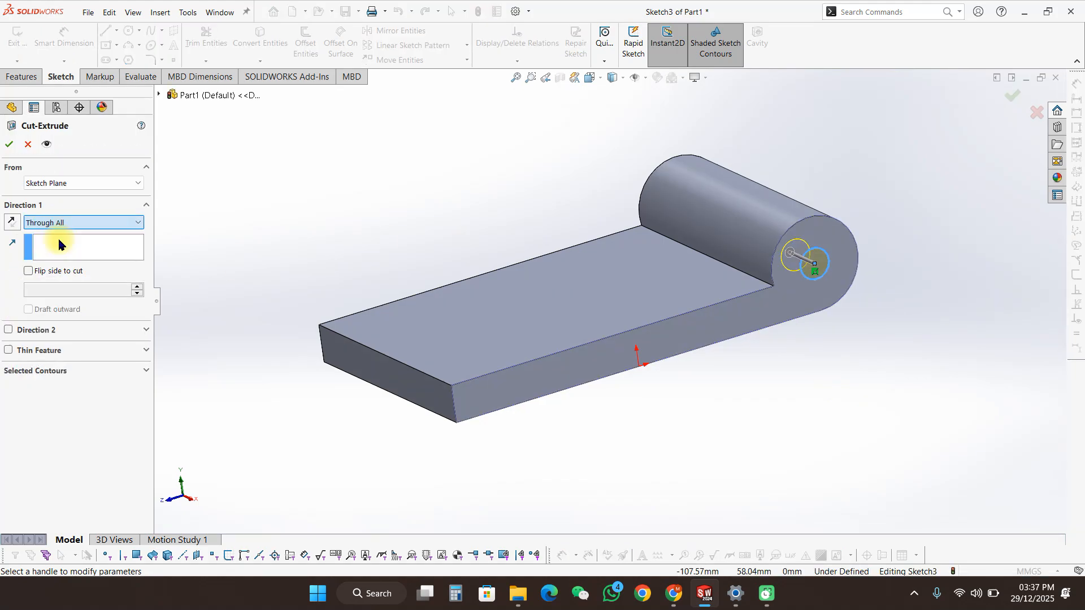
left_click(11, 146)
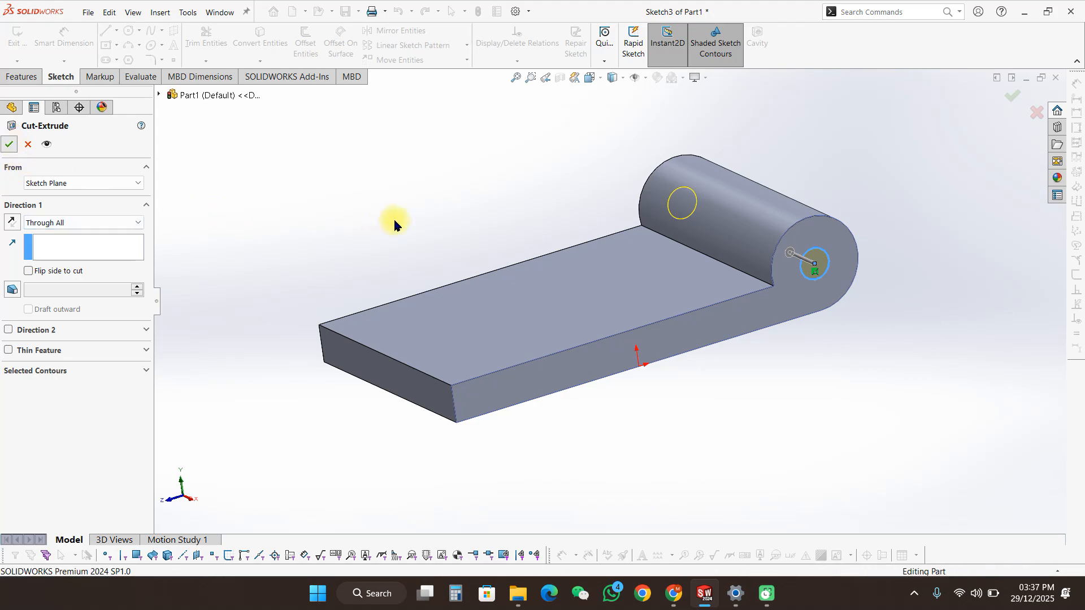
middle_click_drag(537, 241, 385, 240)
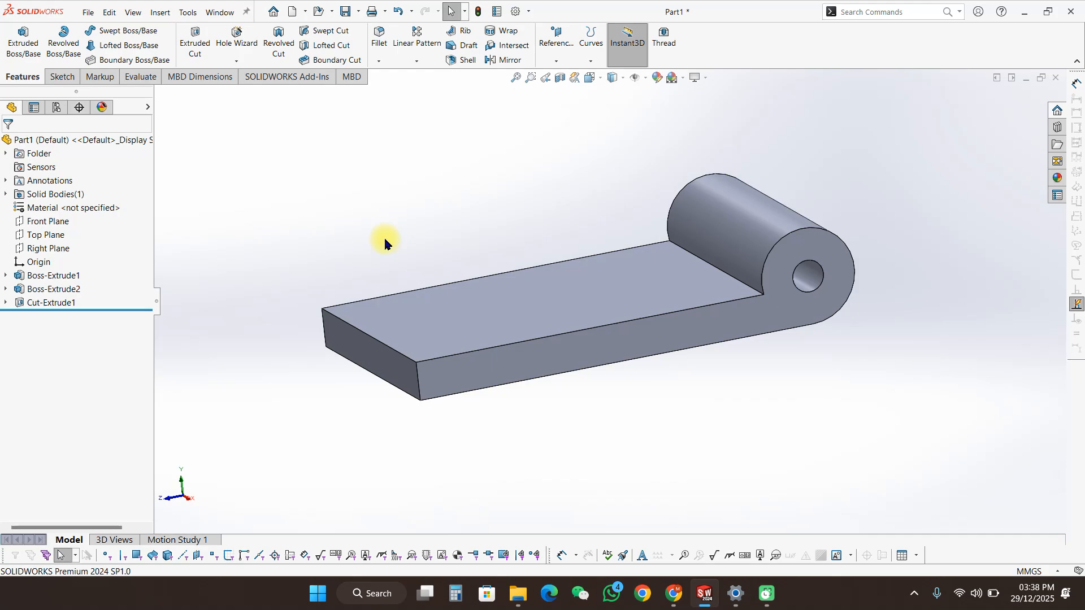
Step: Set the plate to an isometric view and save the part as "side 1" in the Downloads folder
key("ctrl+7")
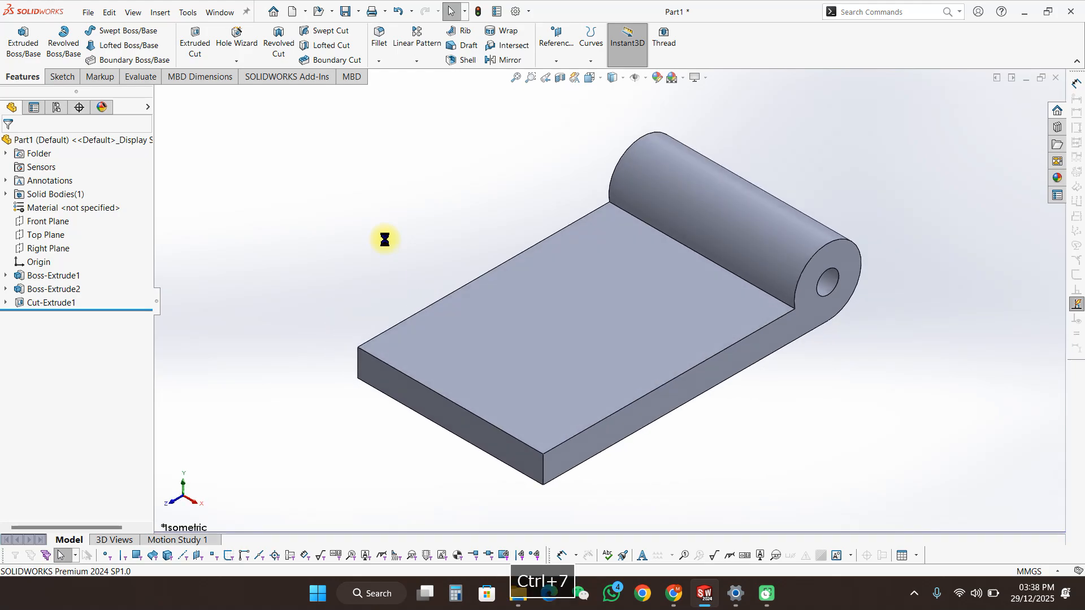
key("ctrl+s")
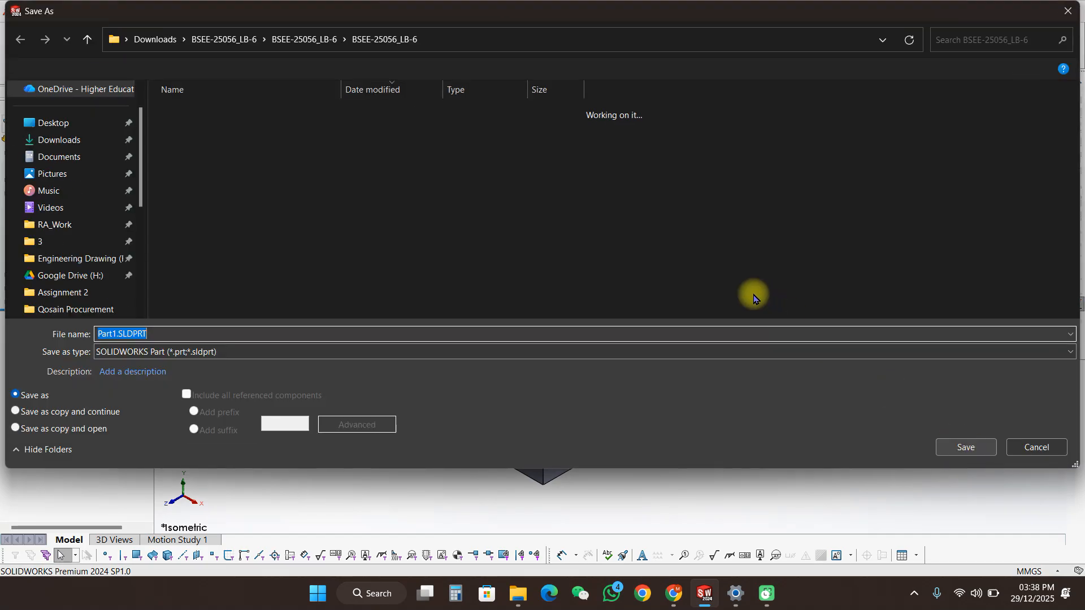
left_click(71, 140)
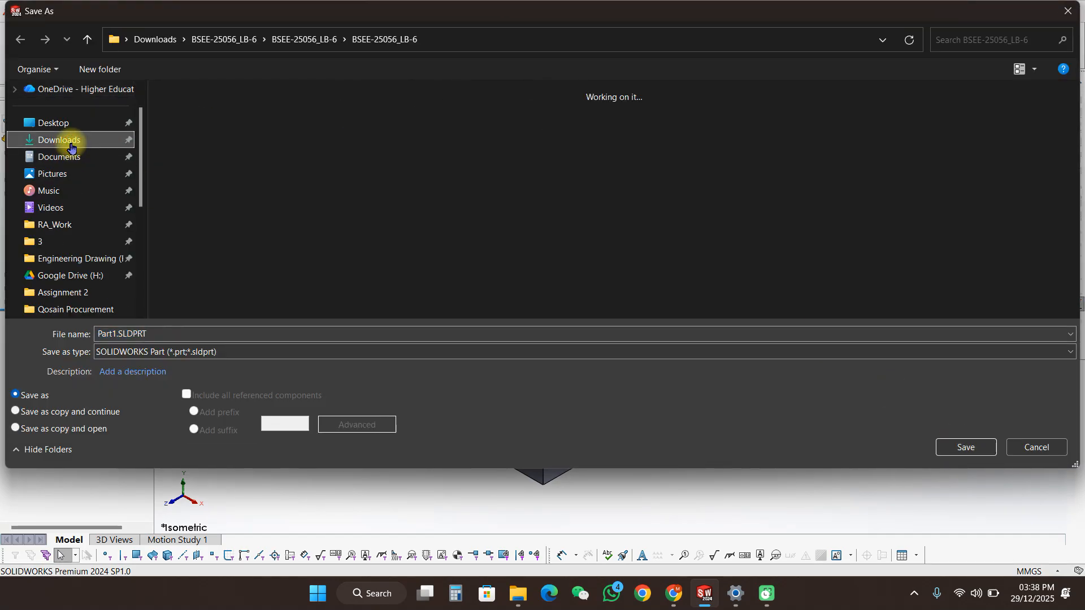
left_click(331, 337)
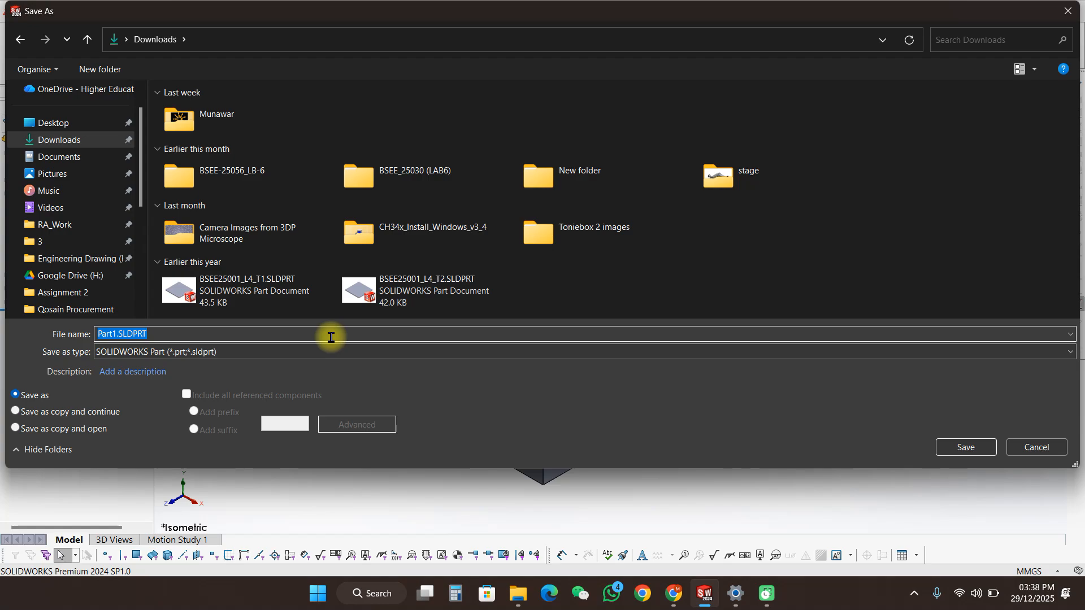
type("side")
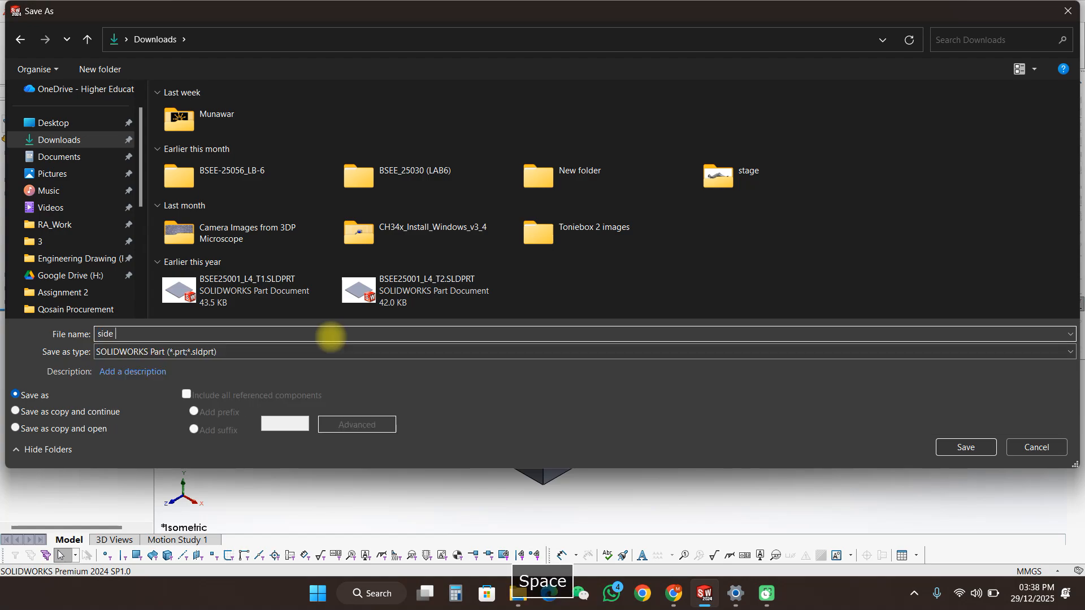
key("Return")
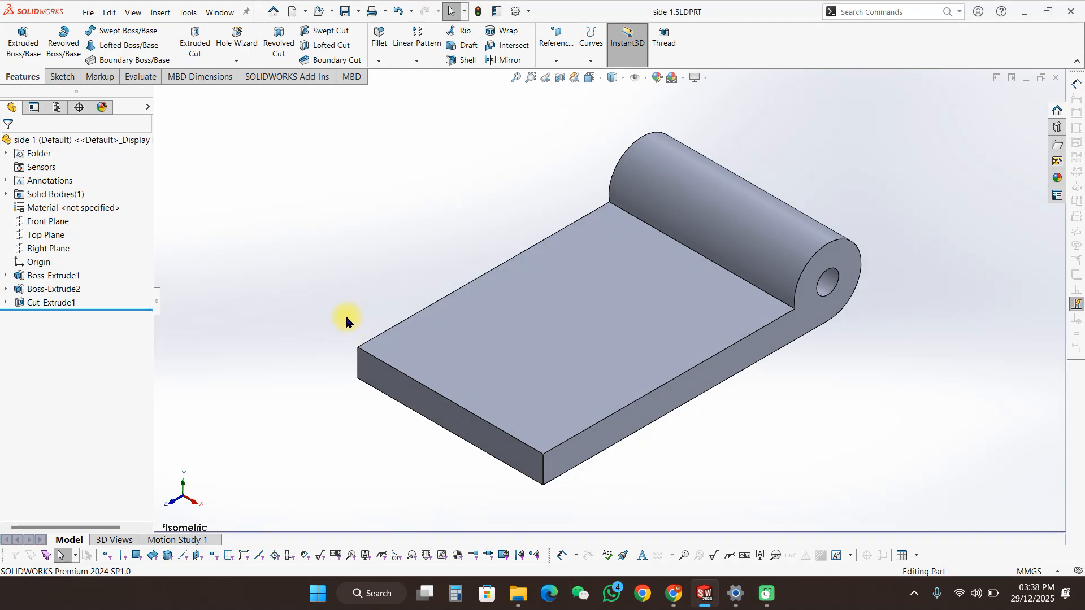
Step: Switch to File Explorer and make a duplicate of side 1.SLDPRT in the Downloads folder
left_click(521, 592)
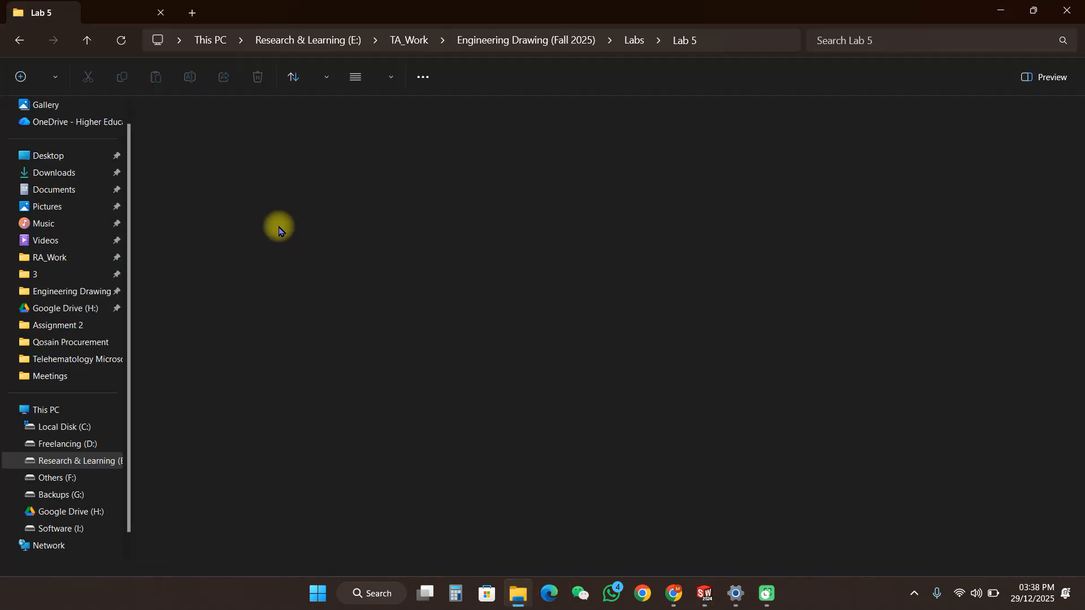
left_click(194, 11)
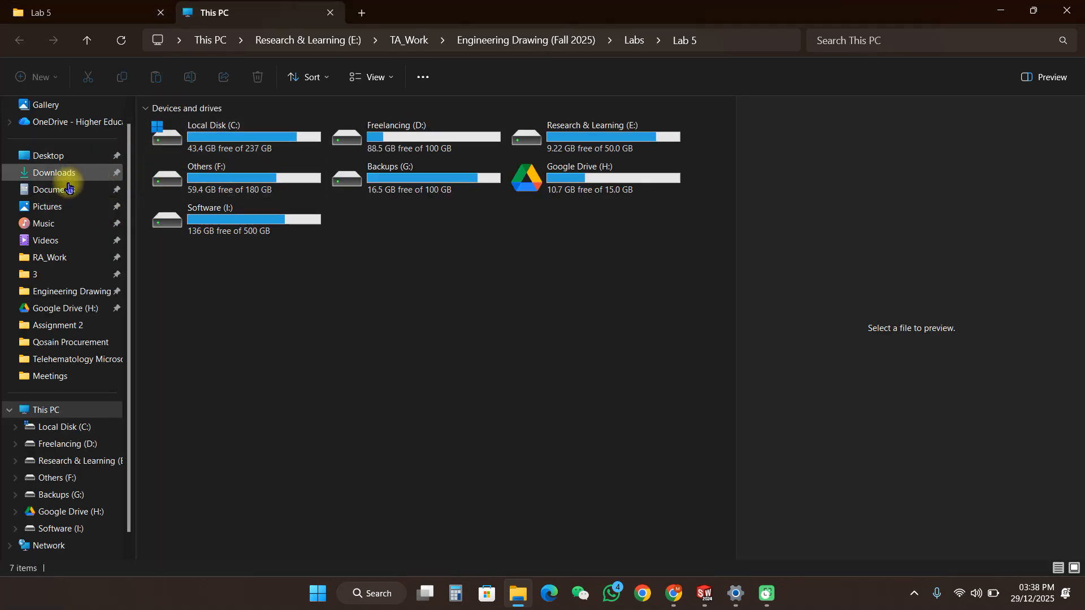
left_click(63, 172)
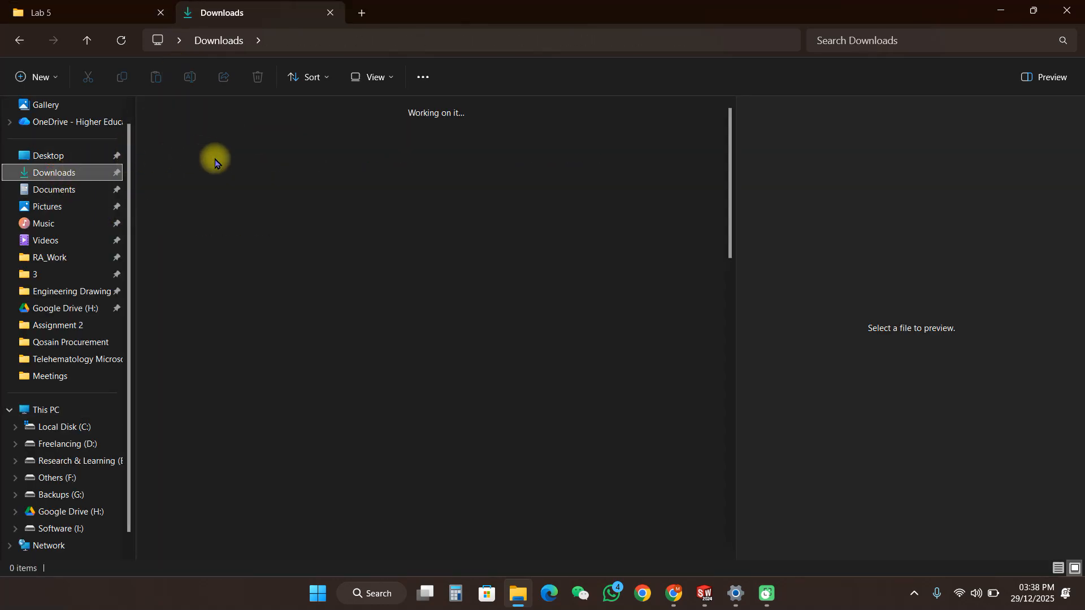
left_click(197, 171)
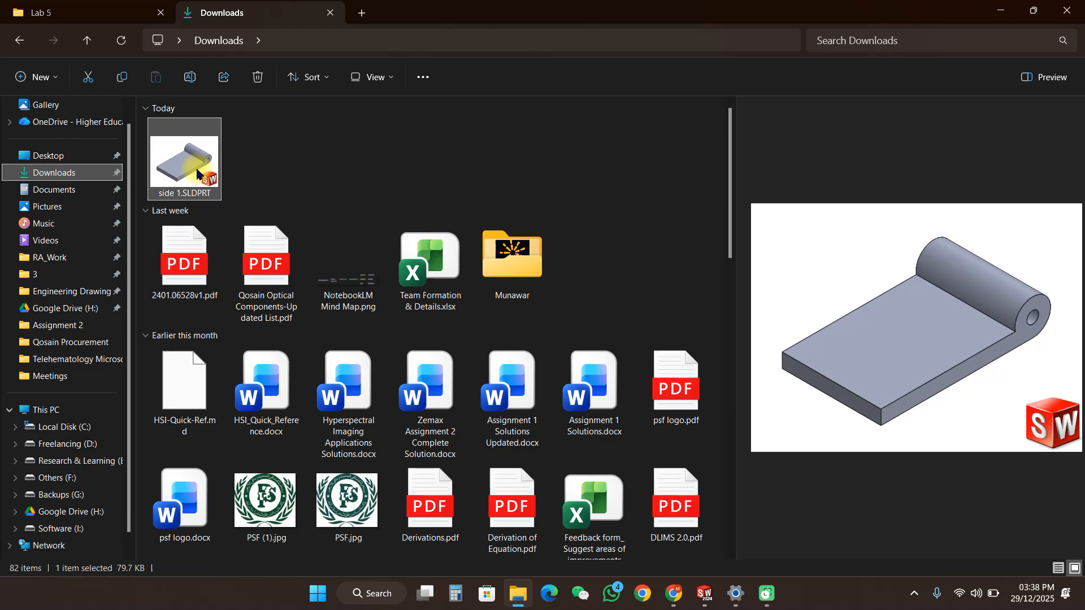
key("ctrl+c")
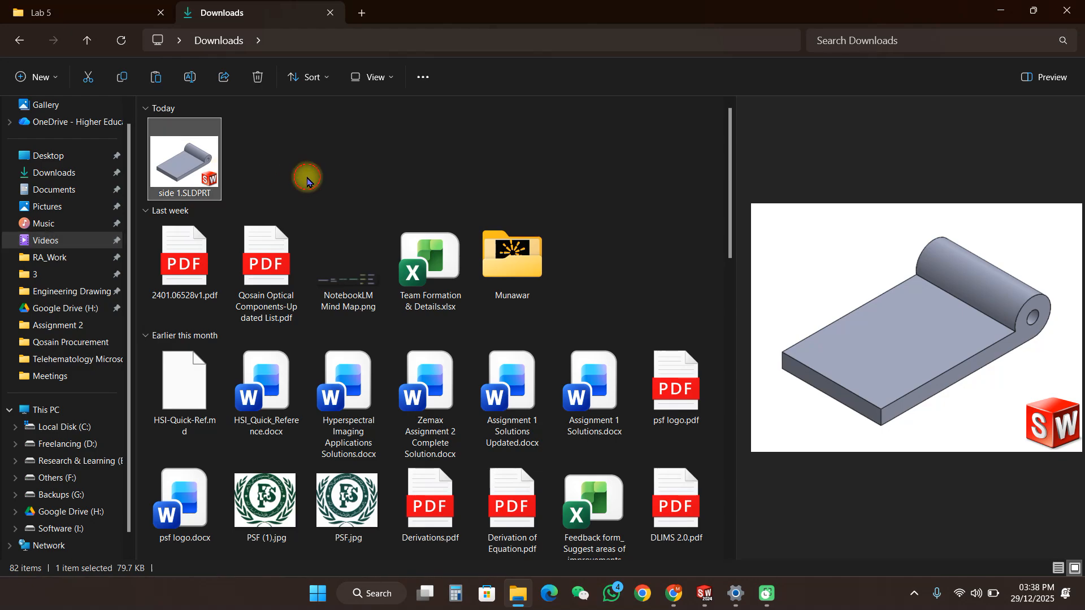
left_click(211, 169)
key("ctrl+c")
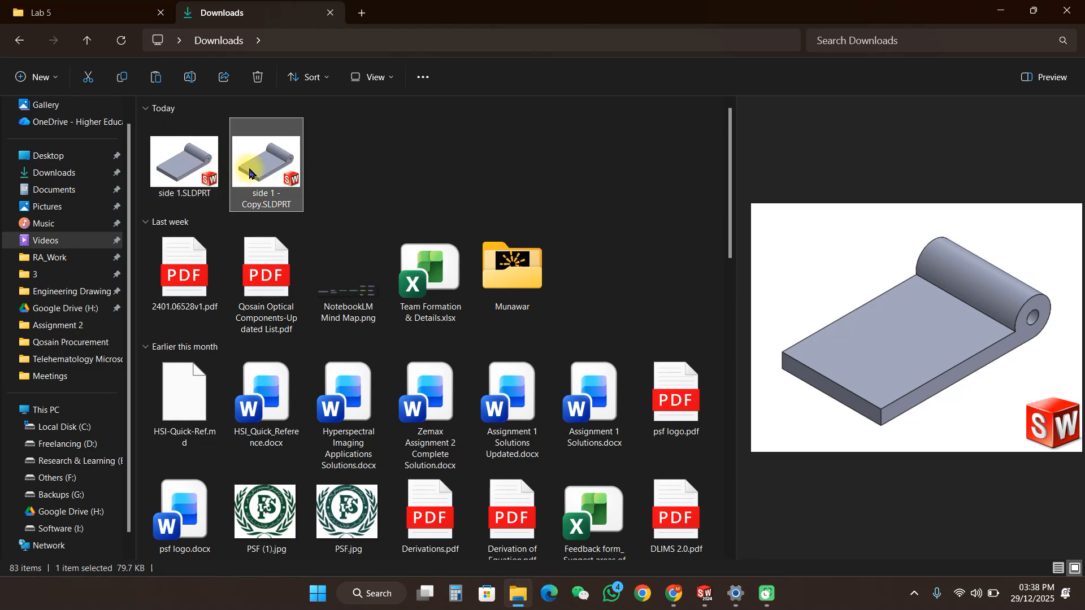
Step: Rename the duplicated part file as side 2.SLDPRT
left_click(267, 199)
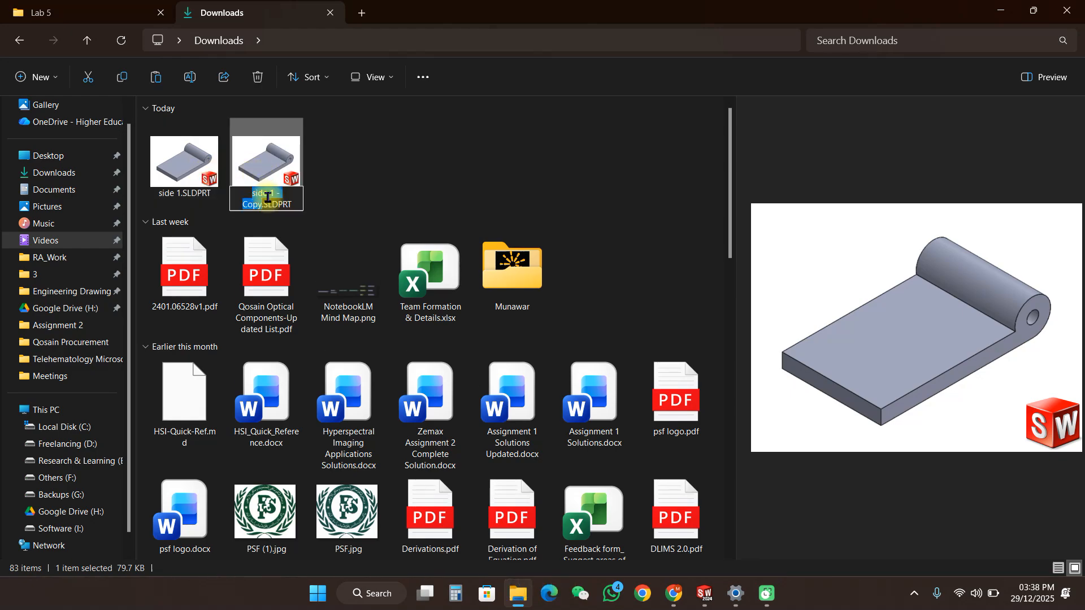
type("side ")
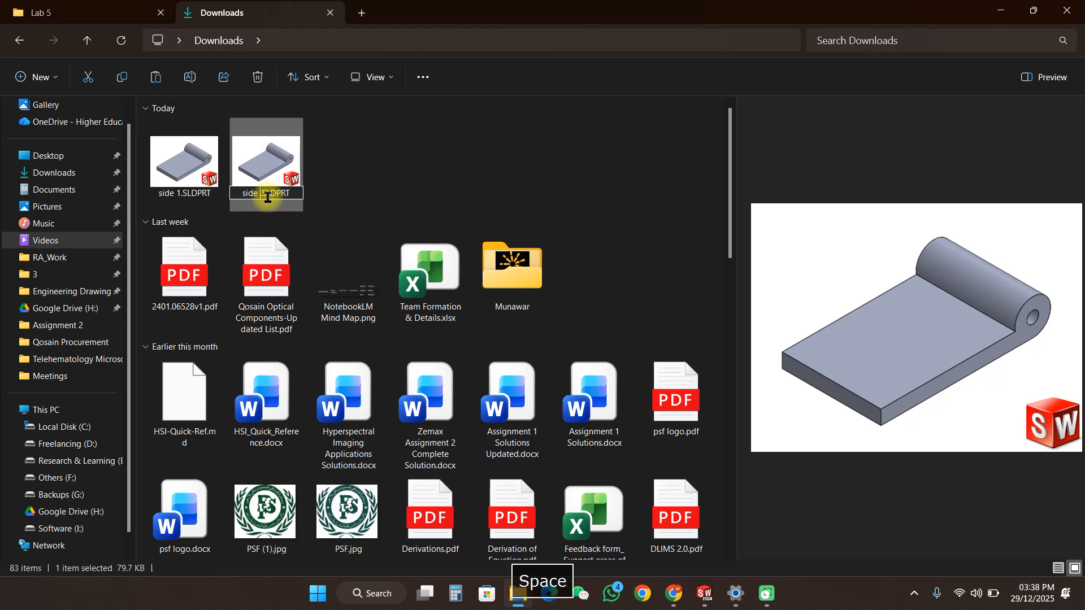
type("2")
key("Return")
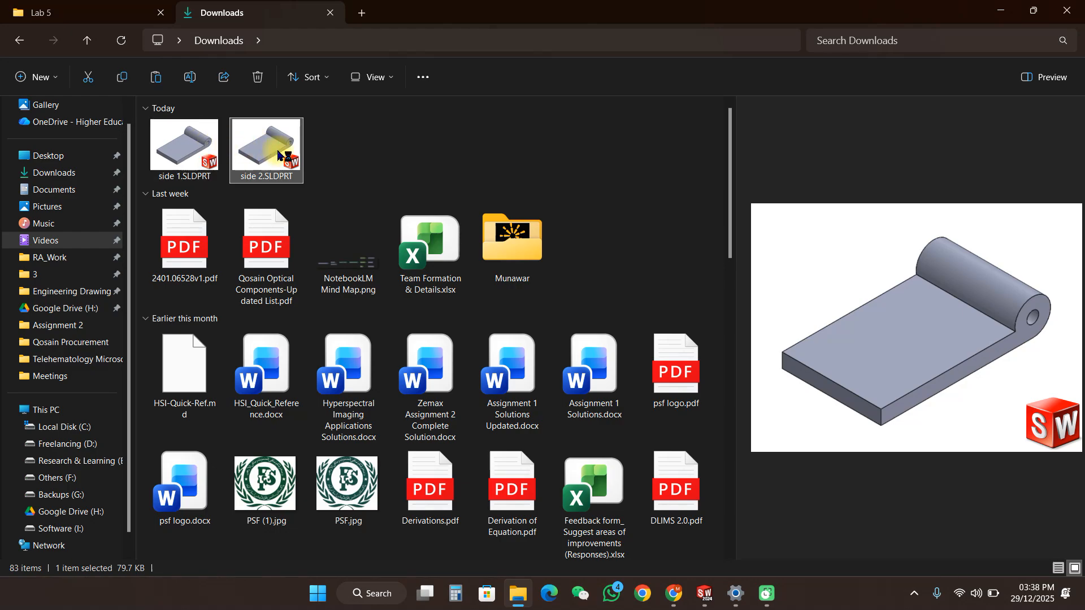
Step: Switch to SOLIDWORKS with side 2 open and bring the side 1 part back into the active window
key("alt+Tab")
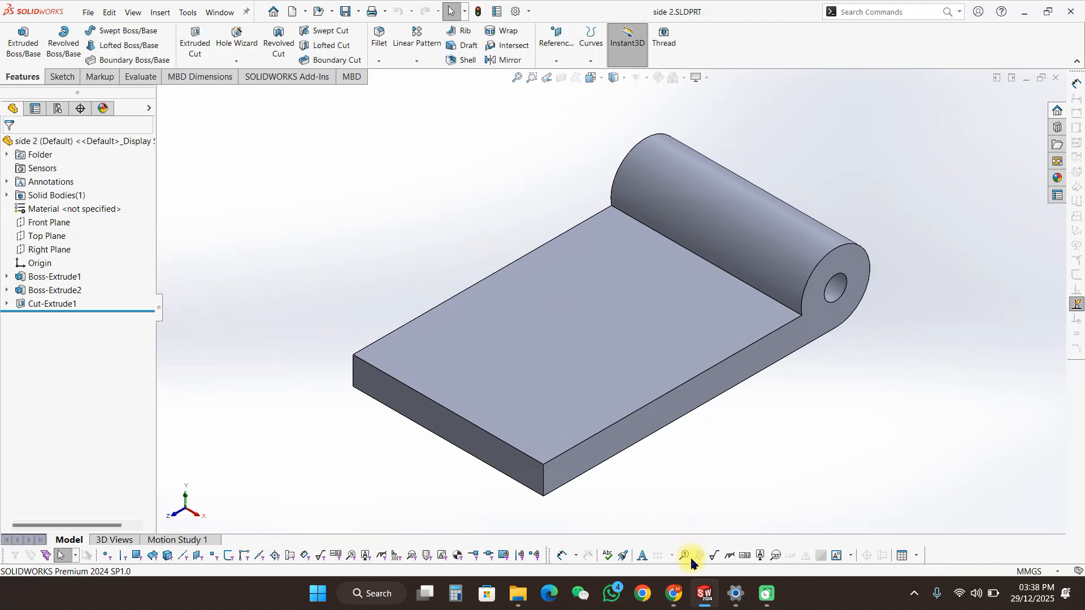
mouse_move(705, 604)
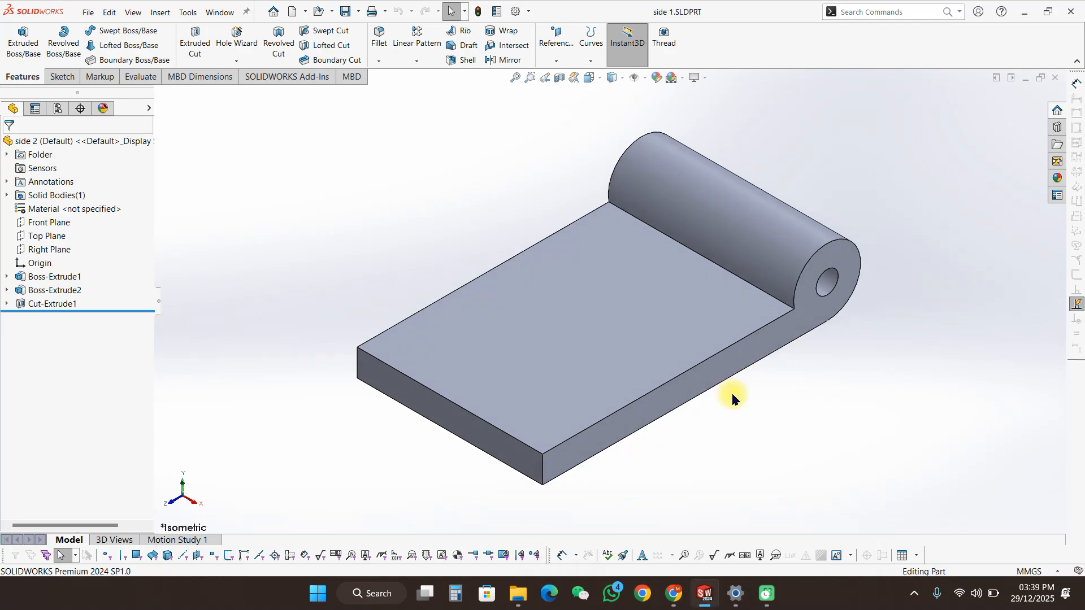
key("ctrl+Tab")
Step: Start a sketch on the plate's upper face and draw a center rectangle about 9.4 by 39 mm across the knuckle near its left end
key("space")
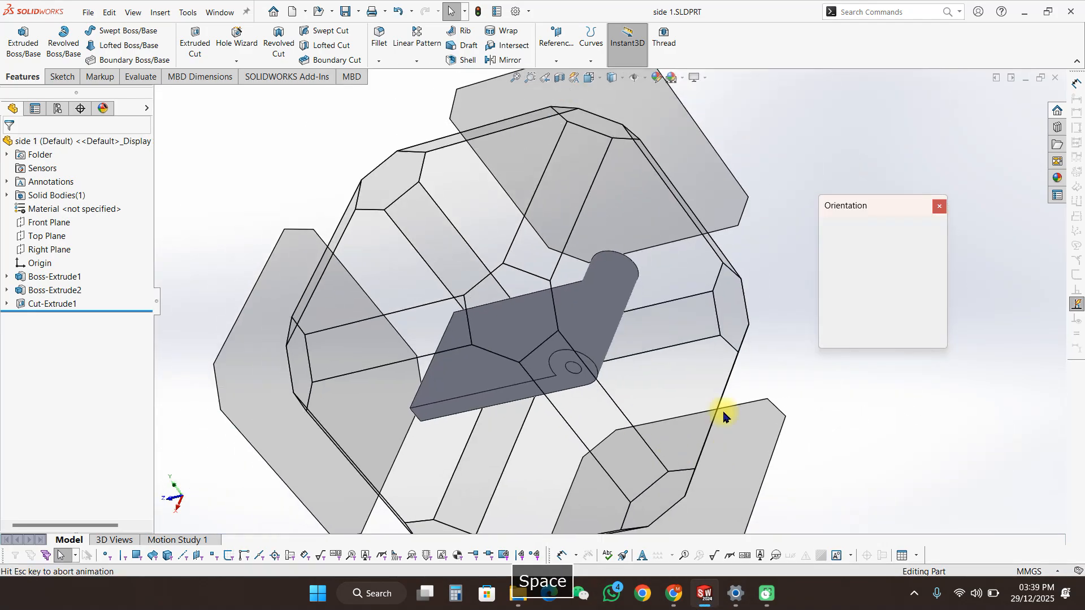
left_click(557, 357)
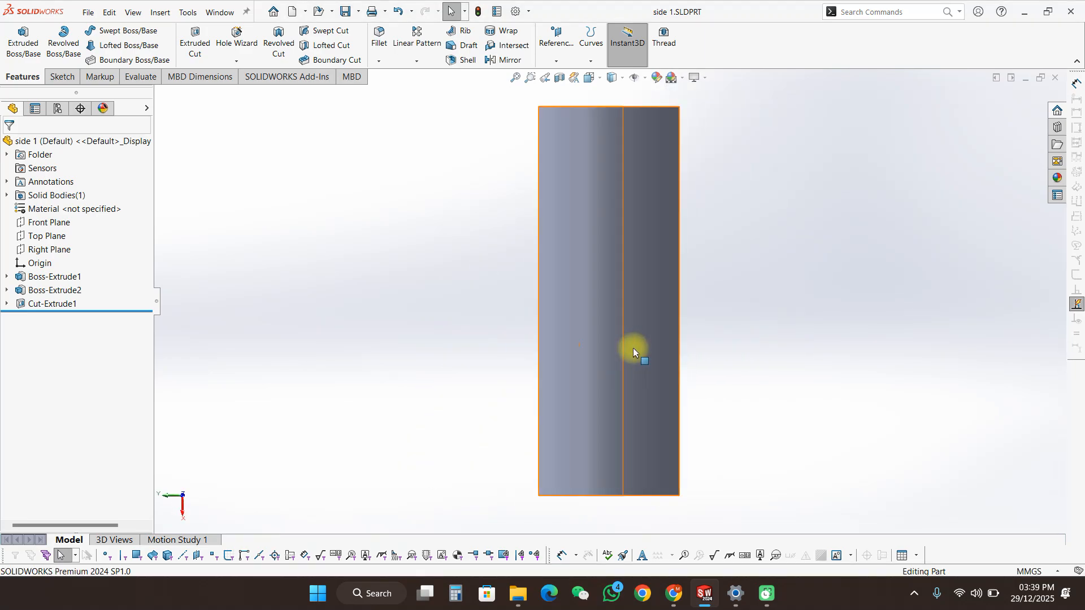
key("ctrl+7")
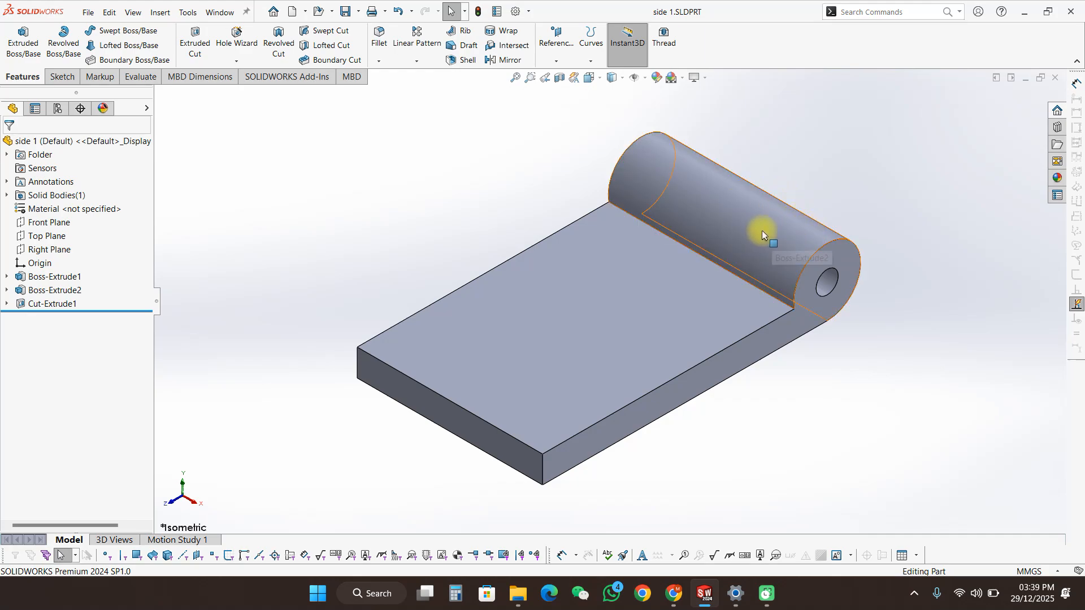
right_click(724, 273)
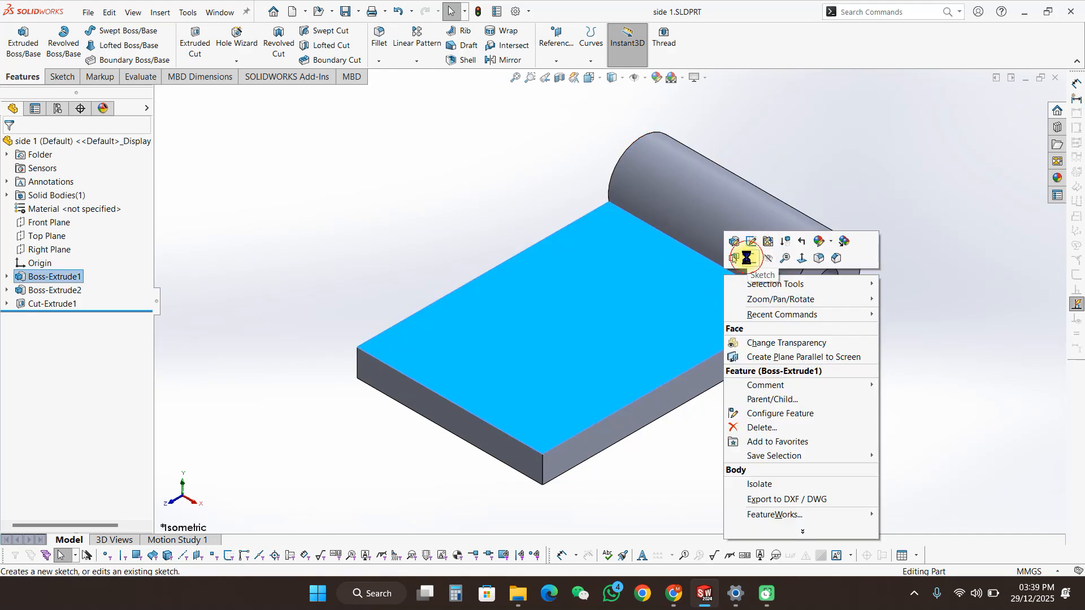
left_click(746, 258)
scroll(602, 116, "up", 3)
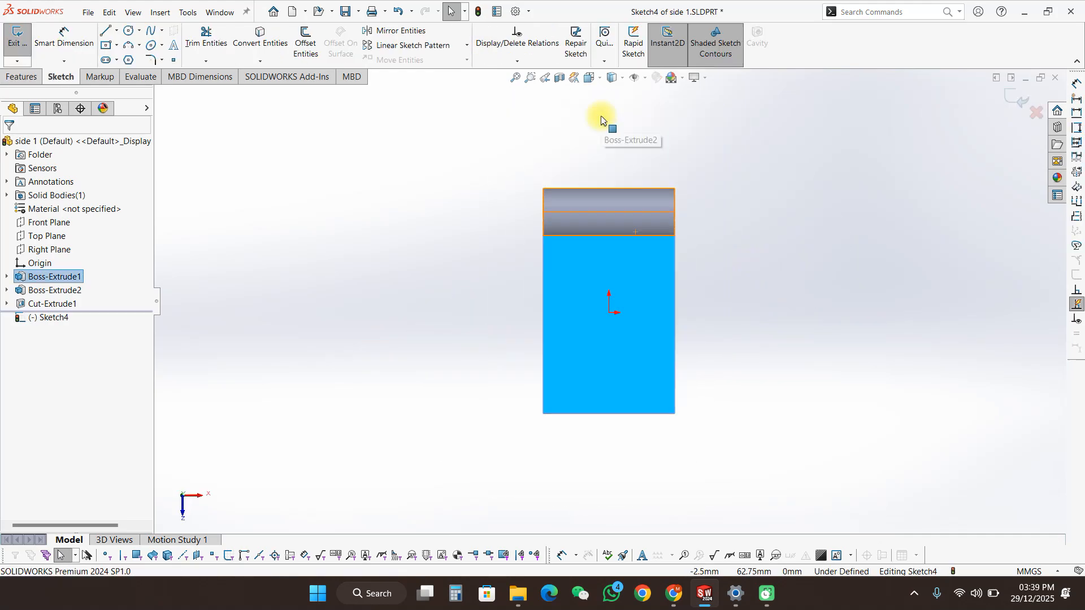
scroll(602, 117, "down", 1)
scroll(601, 117, "down", 1)
key("s")
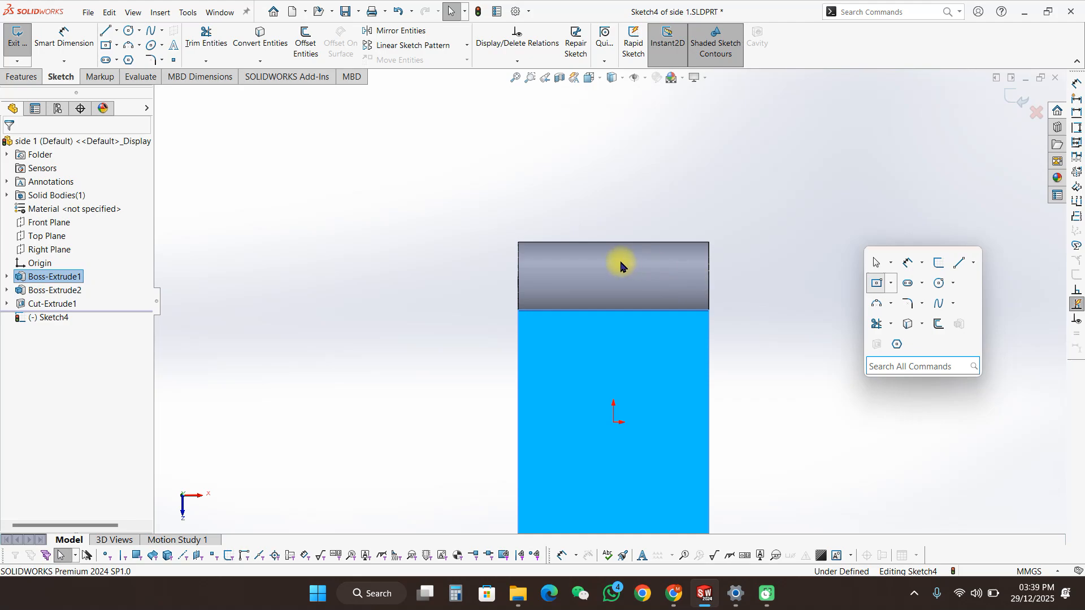
left_click(876, 283)
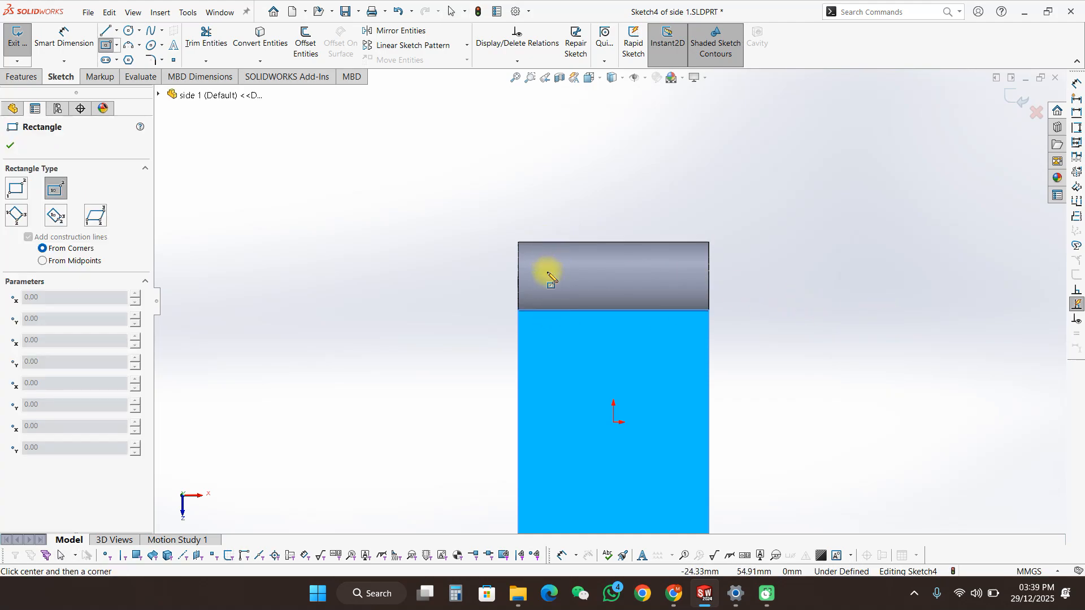
left_click(547, 273)
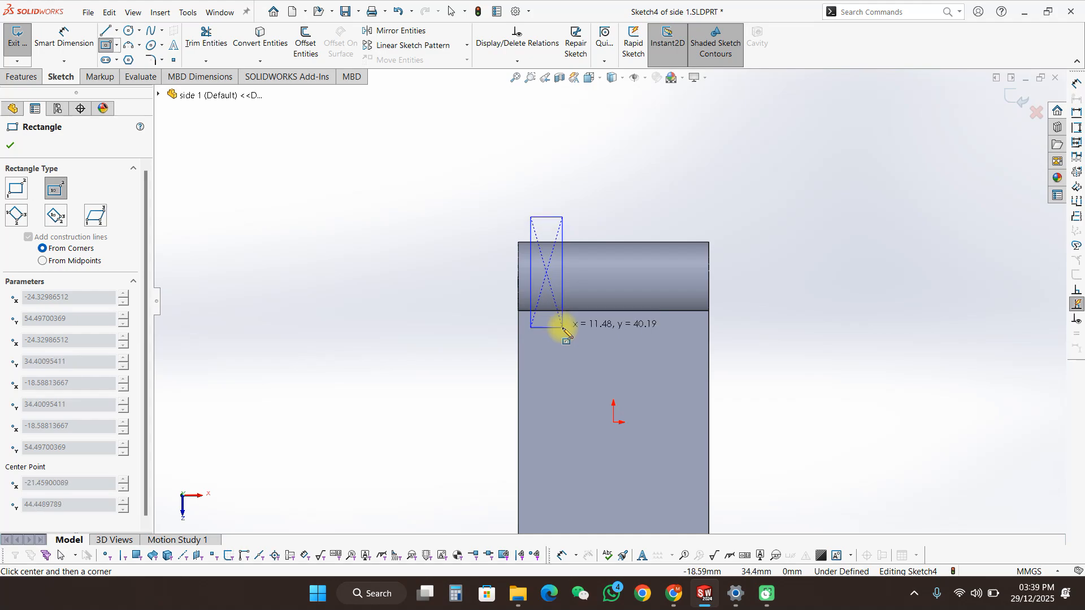
left_click(560, 327)
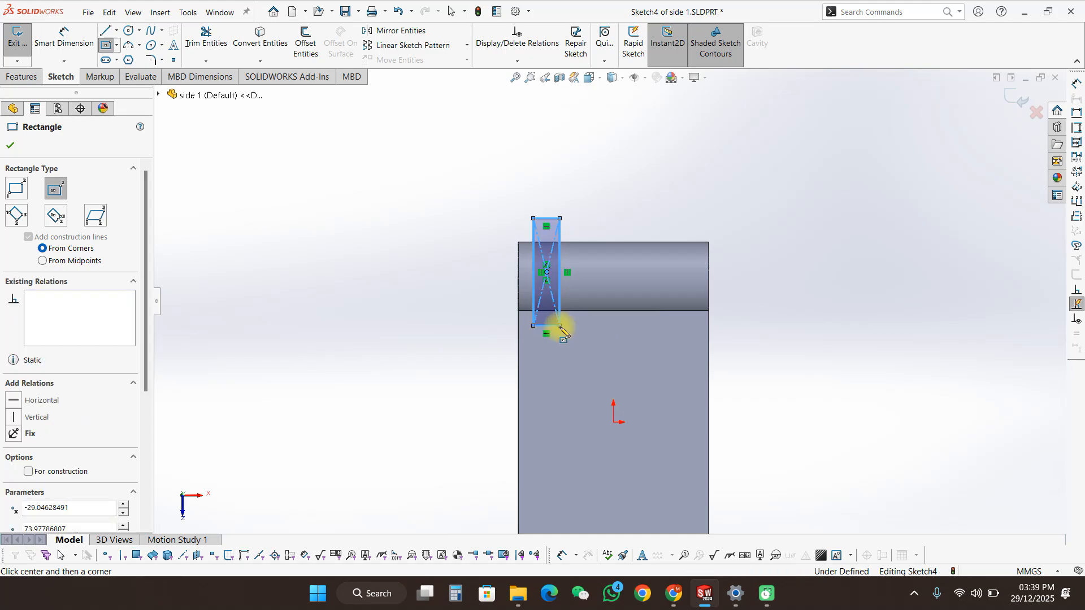
Step: Dimension the gap between the knuckle's left end and the rectangle's nearest side as 6 mm
scroll(531, 297, "down", 3)
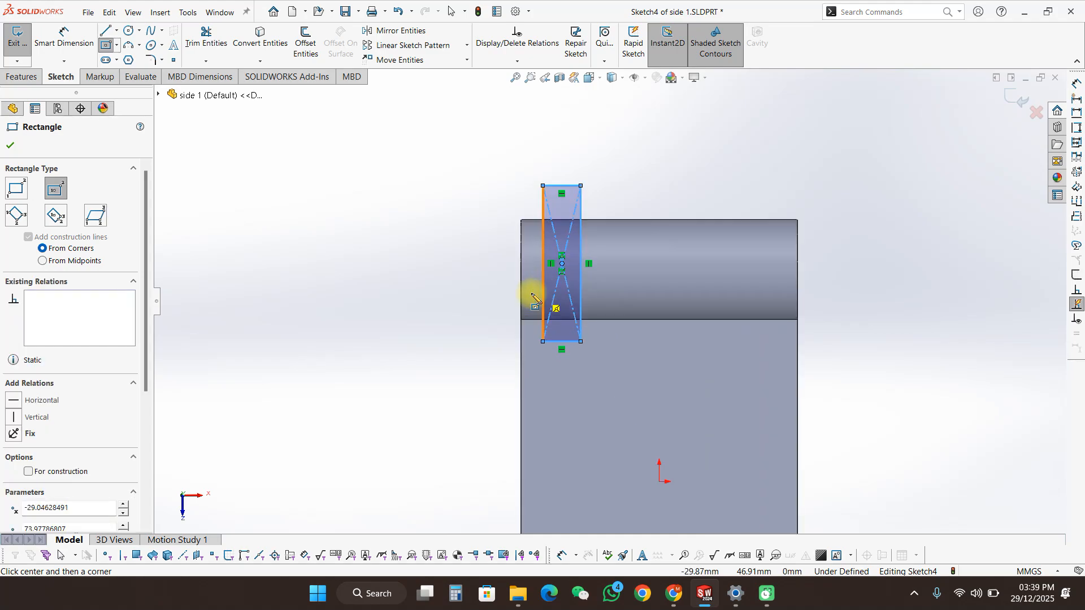
scroll(531, 297, "down", 1)
key("s")
left_click(577, 311)
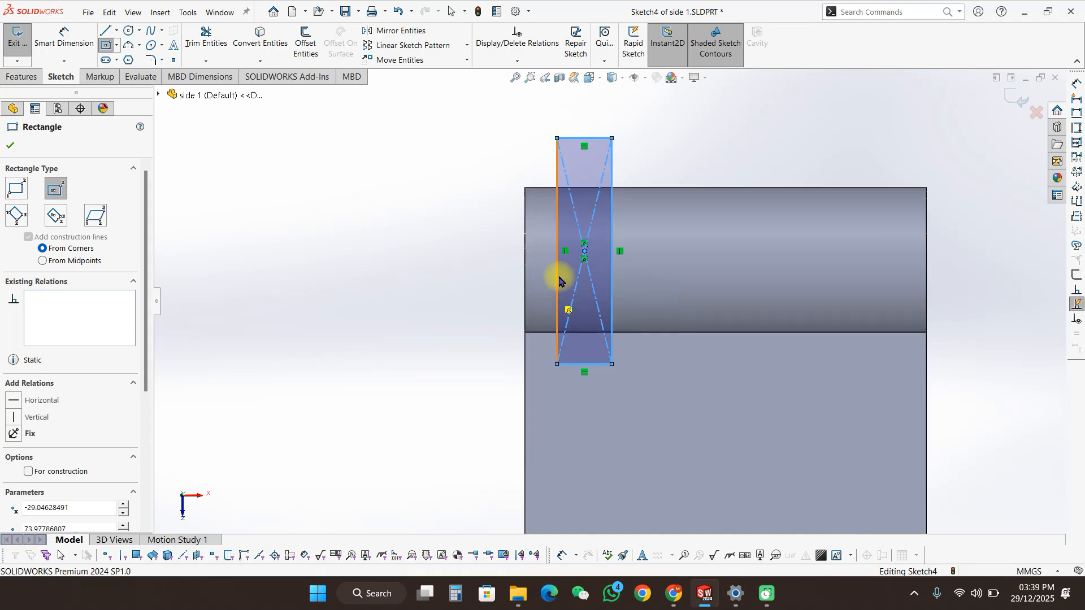
left_click(525, 267)
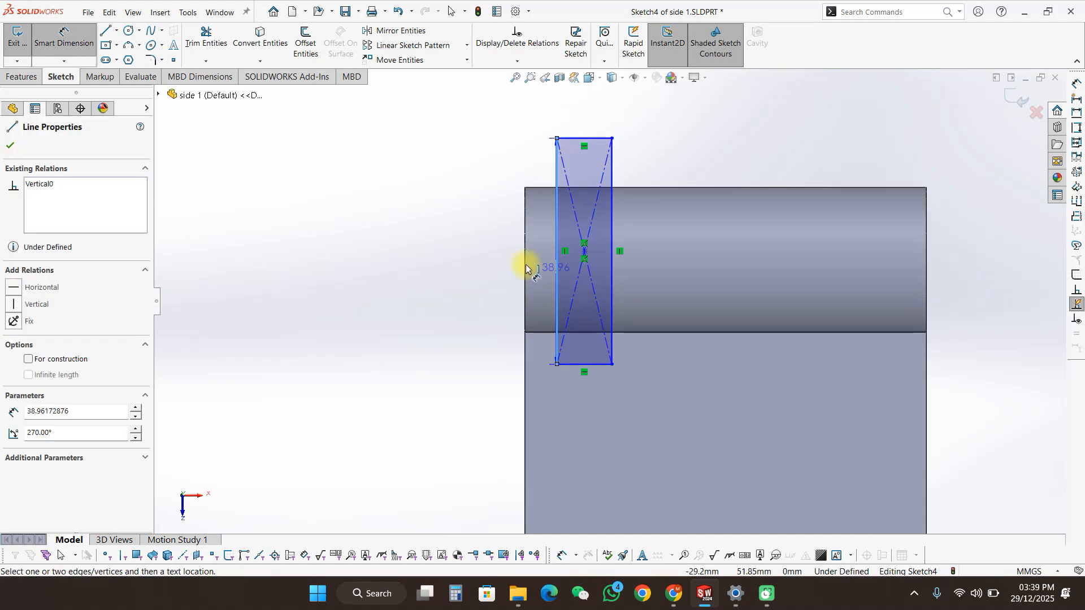
left_click(523, 263)
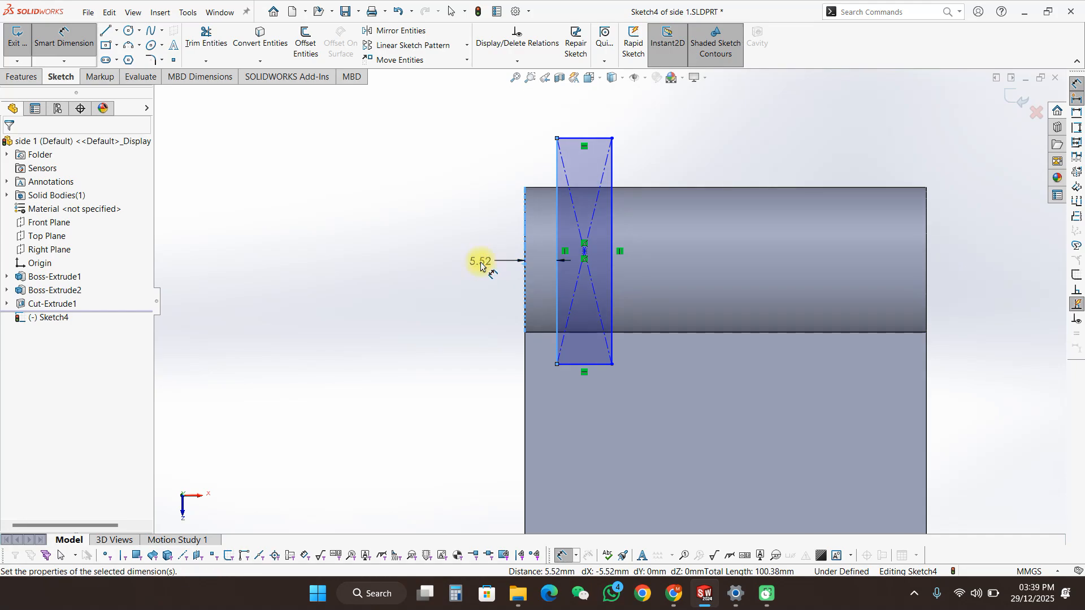
left_click(481, 265)
key("Return")
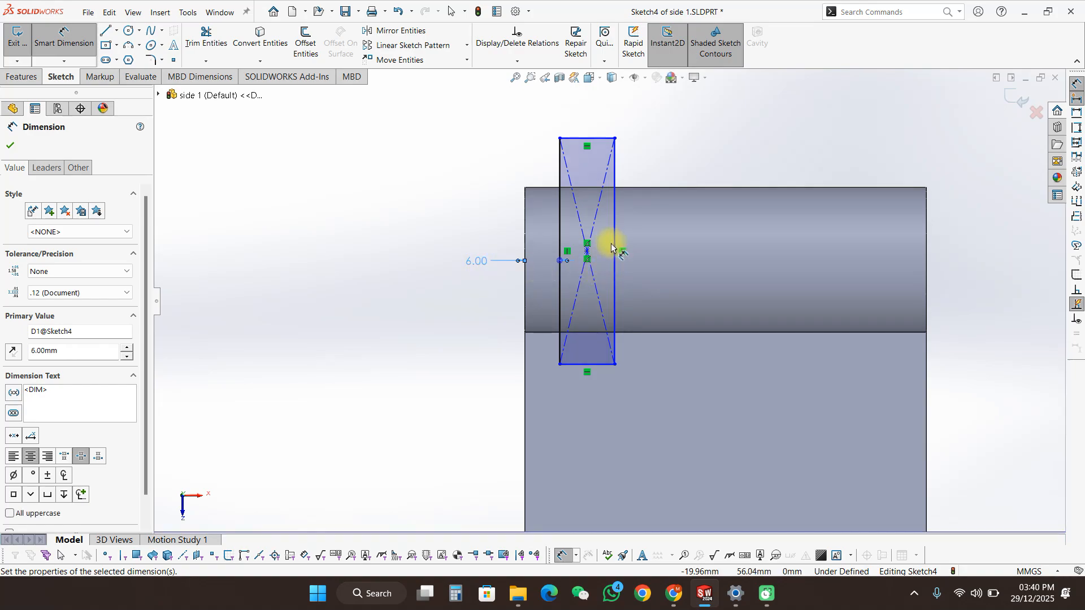
Step: Dimension the rectangle's width as 10 mm and leave the dimension tool
left_click(600, 137)
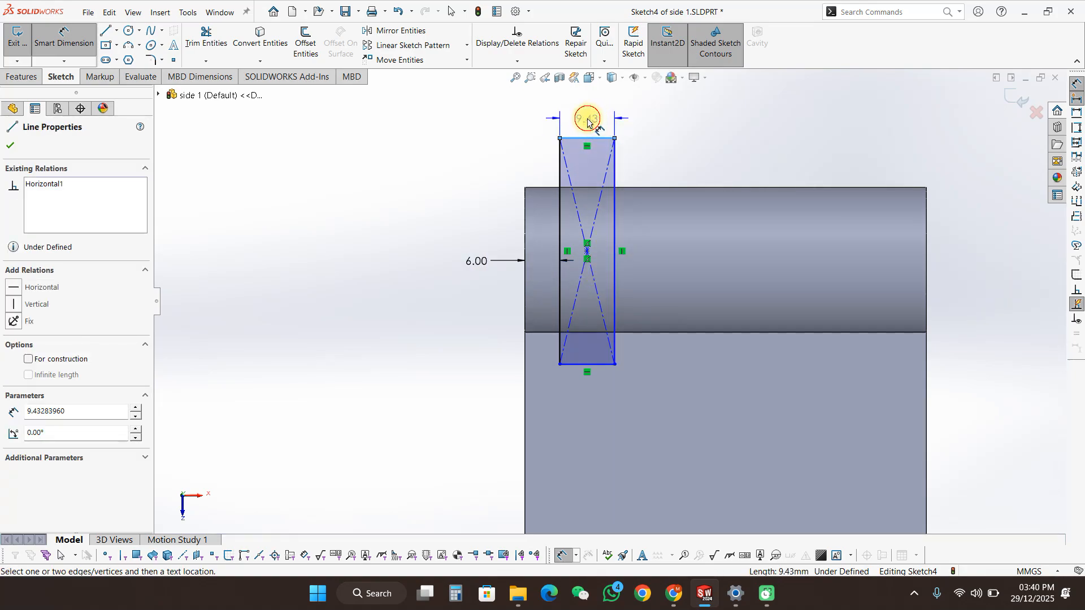
left_click(588, 122)
key("Return")
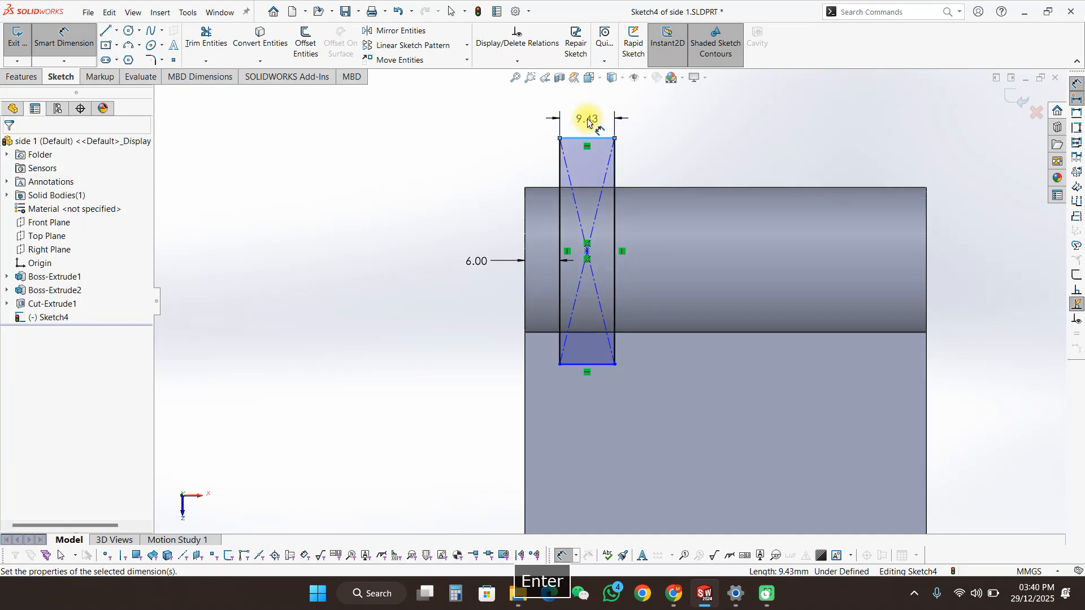
double_click(588, 120)
type("10")
key("Escape")
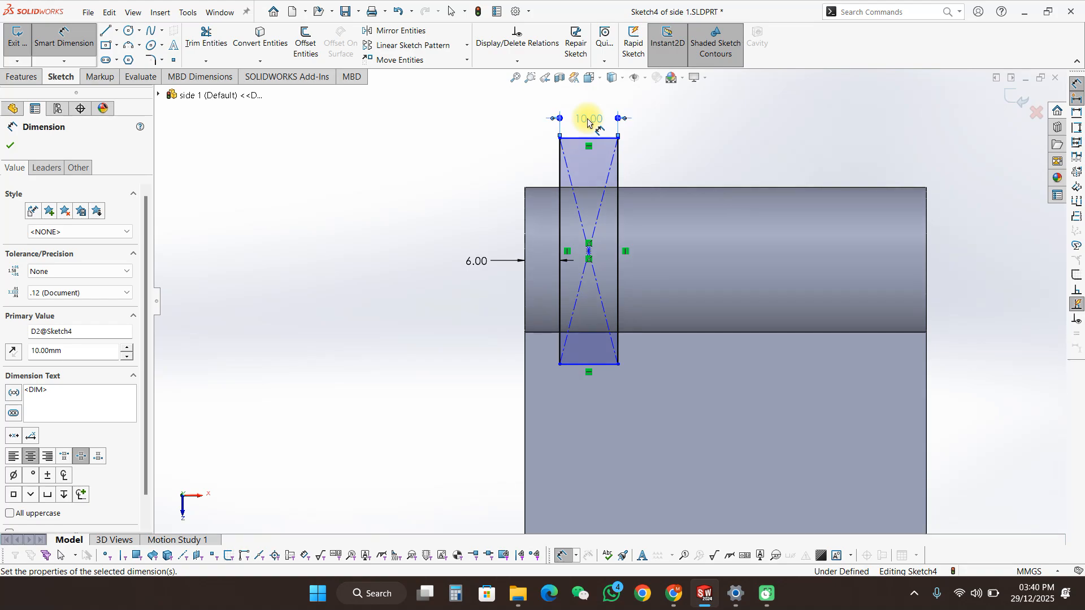
key("Escape")
key("Escape")
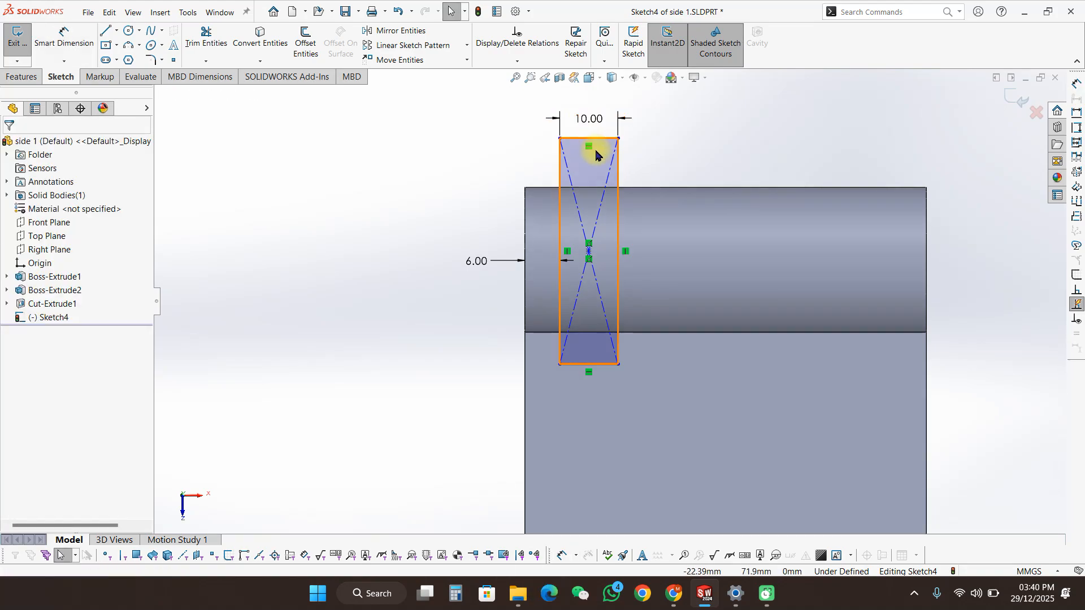
left_click(595, 150)
key("ctrl+c")
key("ctrl+v")
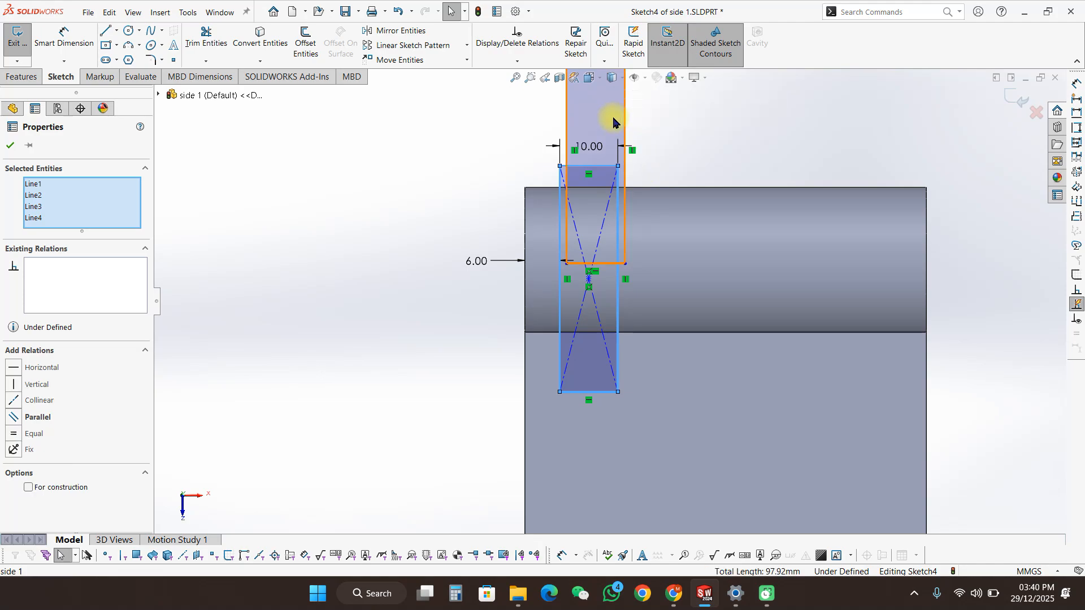
key("ctrl+z")
left_click(622, 109)
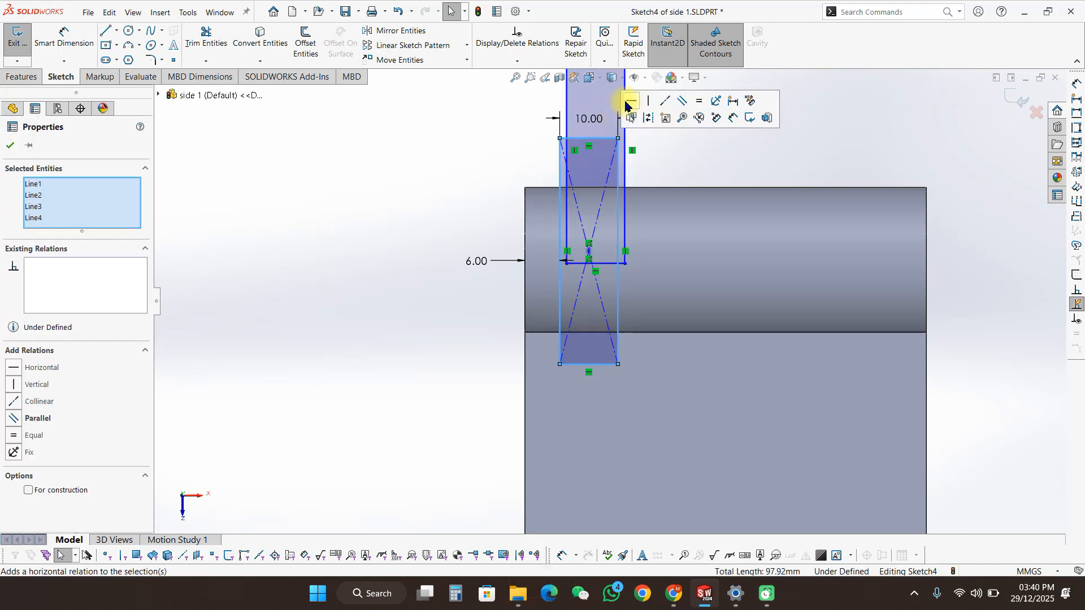
key("ctrl+z")
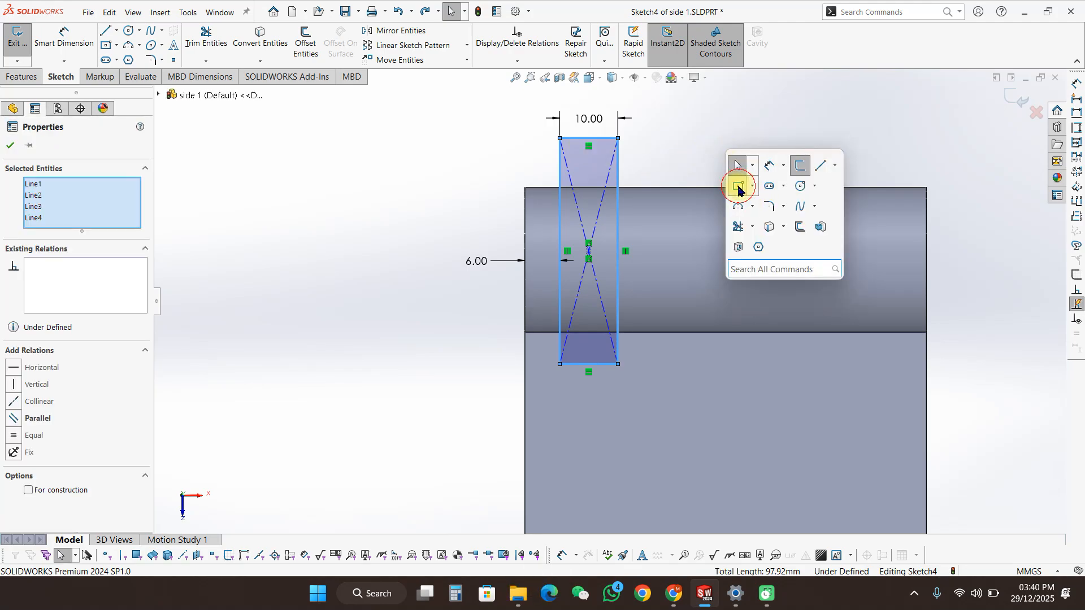
Step: Draw three more center rectangles across the knuckle, about 12.7 by 39, 16.7 by 39 and 8.6 by 40.3 mm, in line with the first
key("Return")
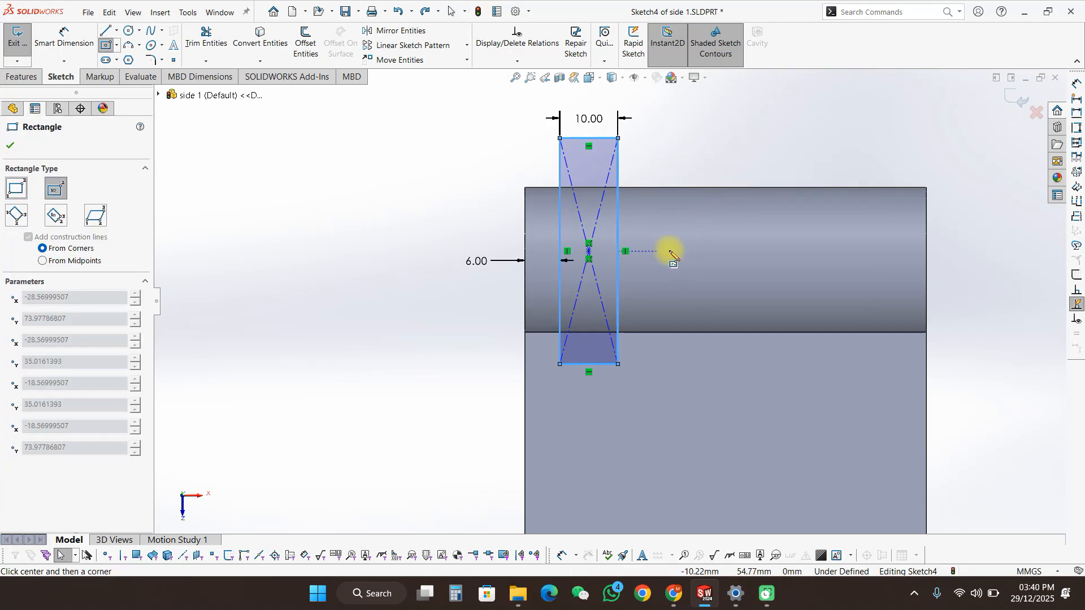
left_click(677, 250)
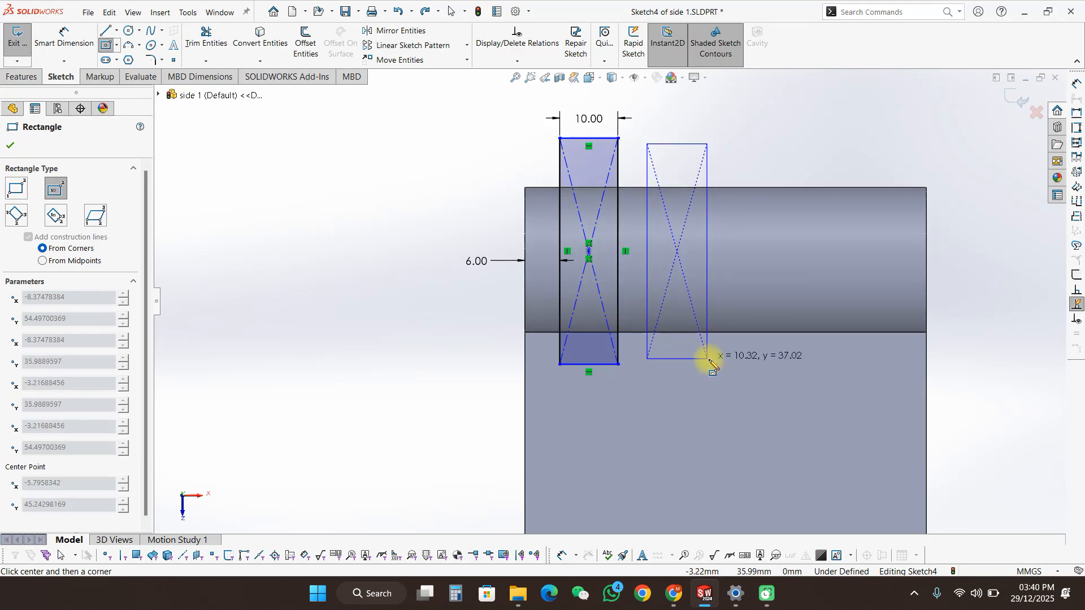
left_click(715, 364)
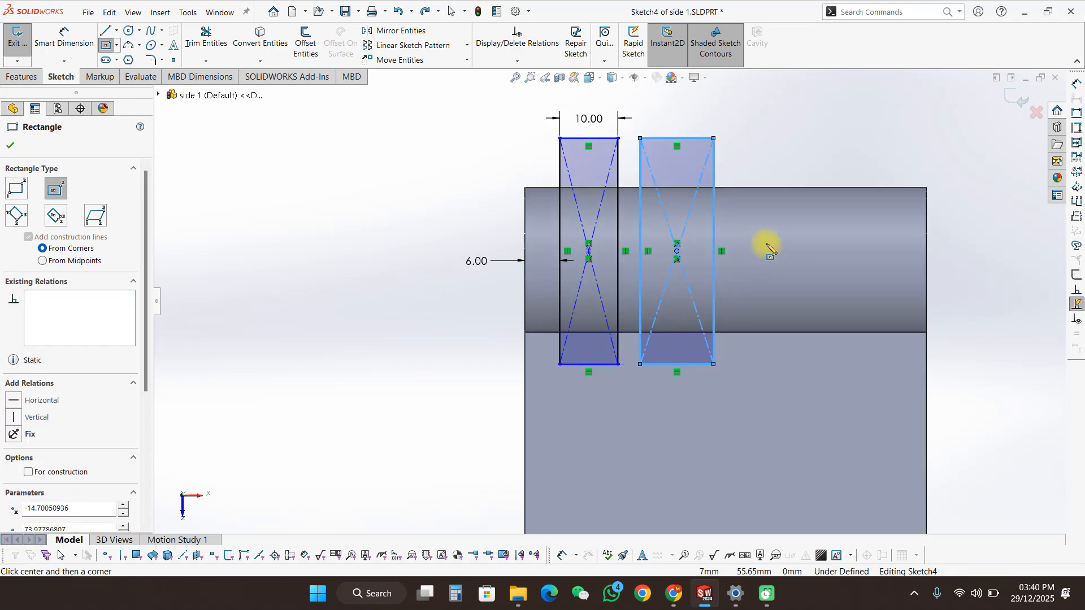
left_click(776, 251)
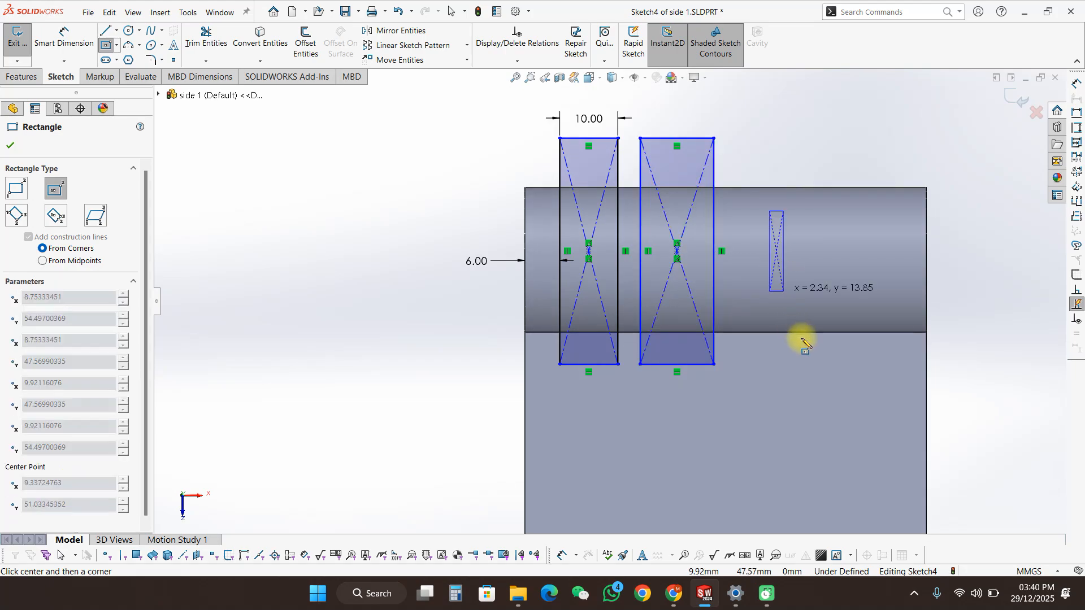
left_click(825, 365)
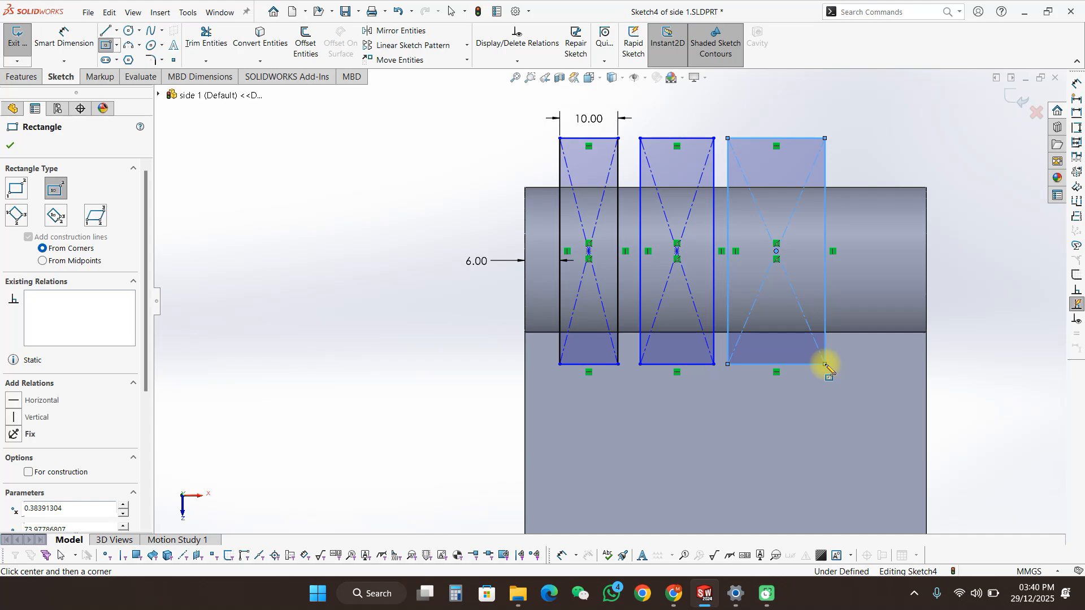
left_click(870, 251)
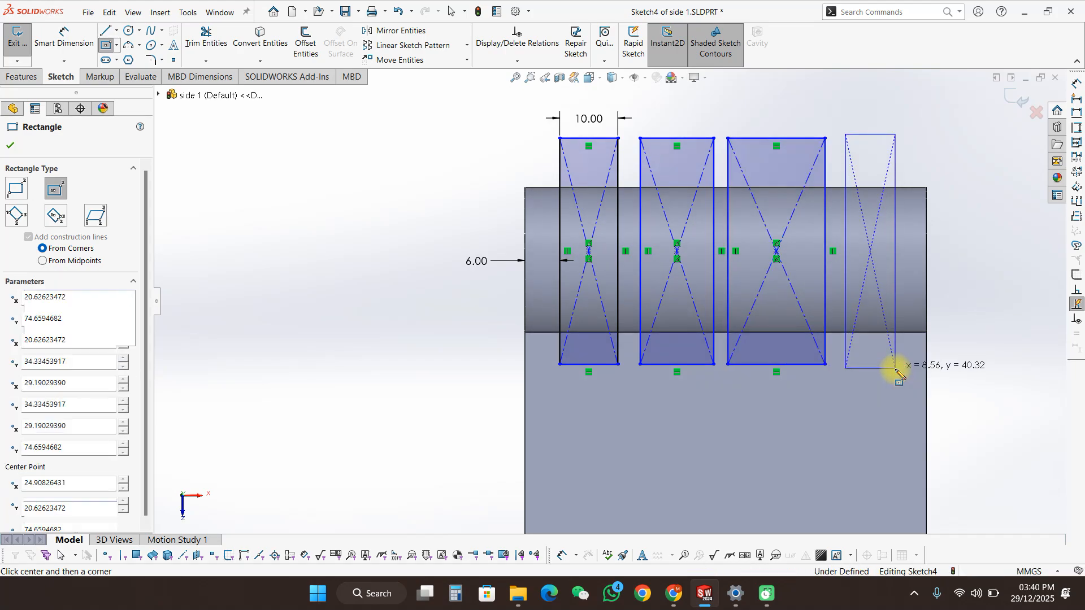
left_click(895, 369)
key("Escape")
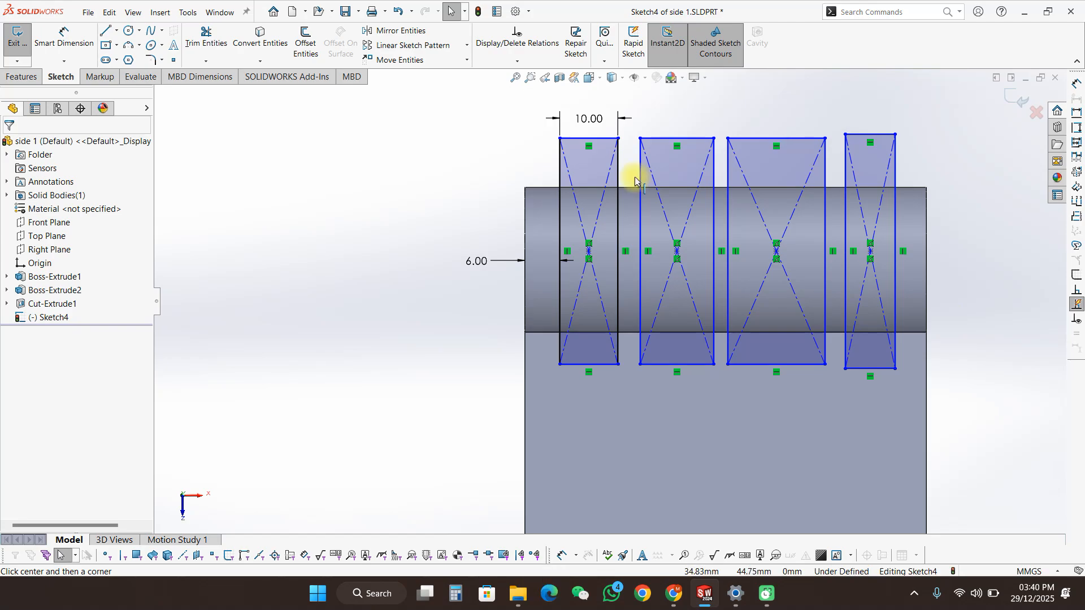
Step: Apply an equal relation to the upper edges of all four rectangles and clear the selection
left_click(655, 138)
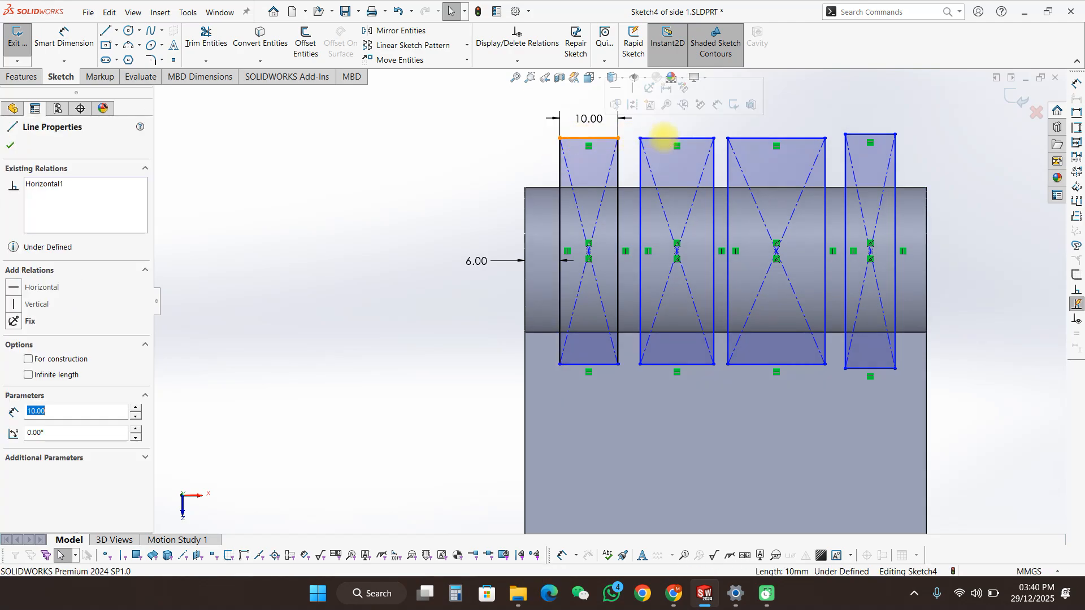
left_click(687, 139, "ctrl")
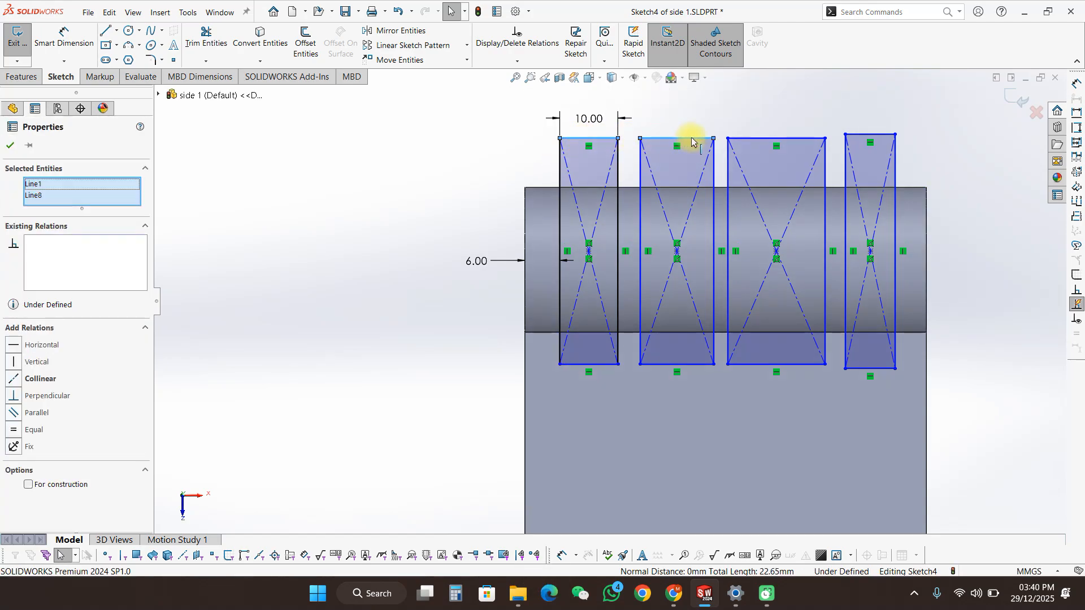
left_click(855, 136, "ctrl")
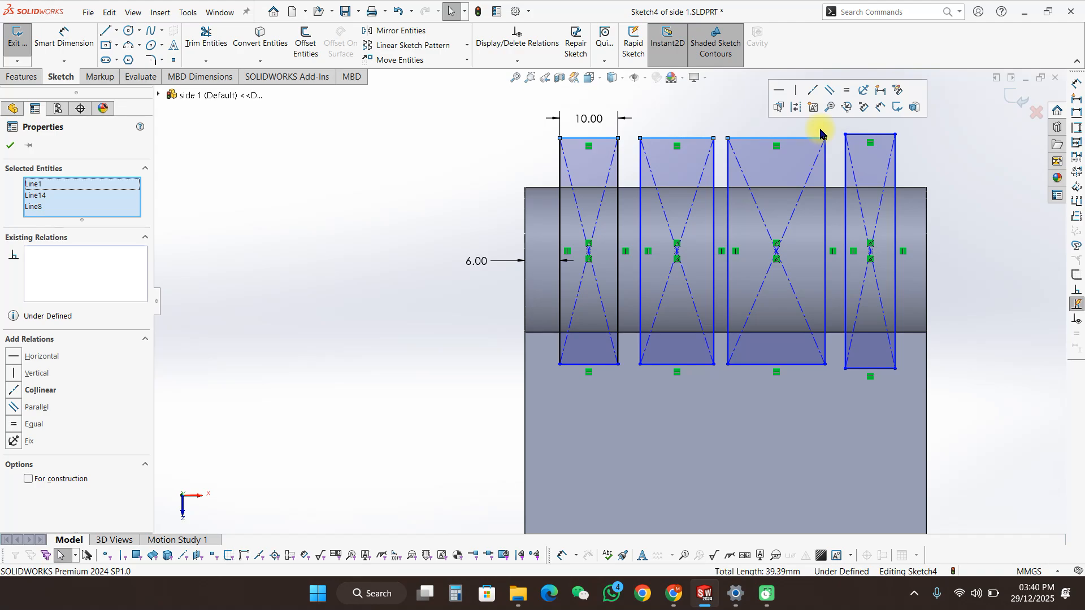
left_click(866, 135, "ctrl")
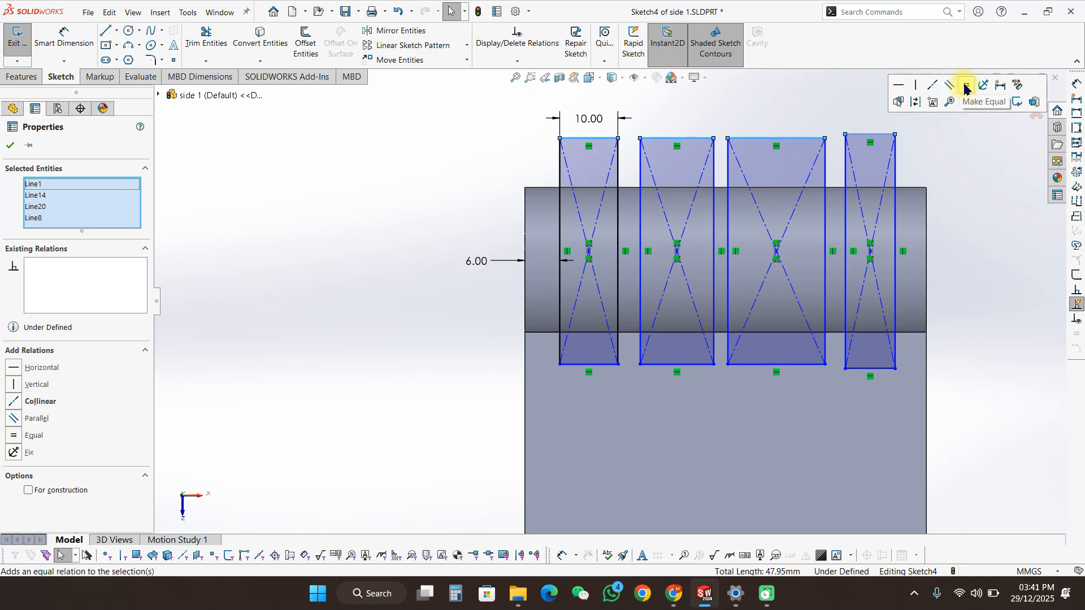
left_click(966, 88)
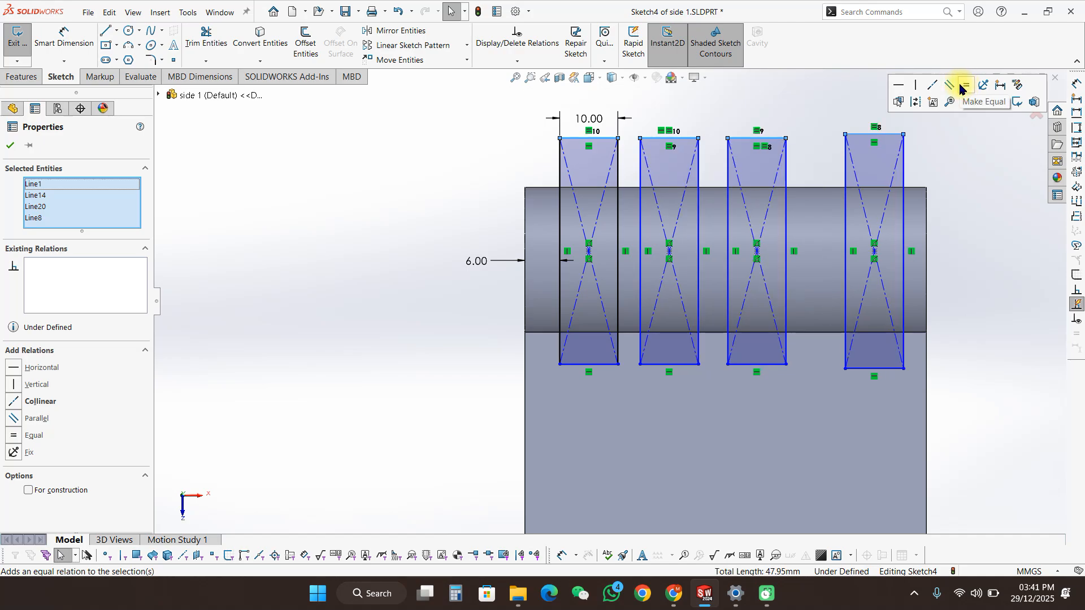
left_click(901, 84)
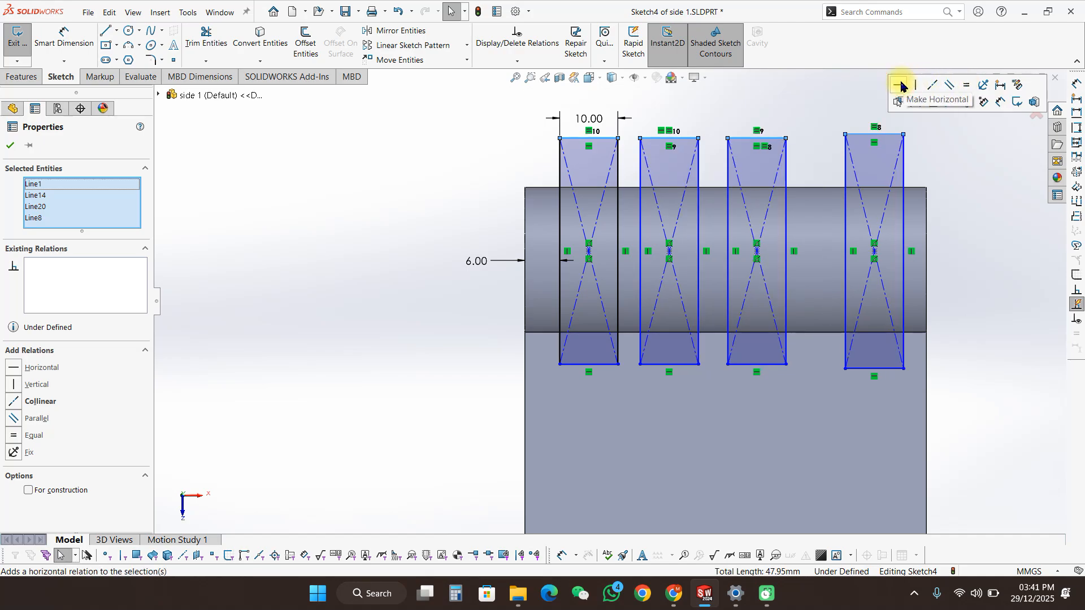
left_click(968, 208)
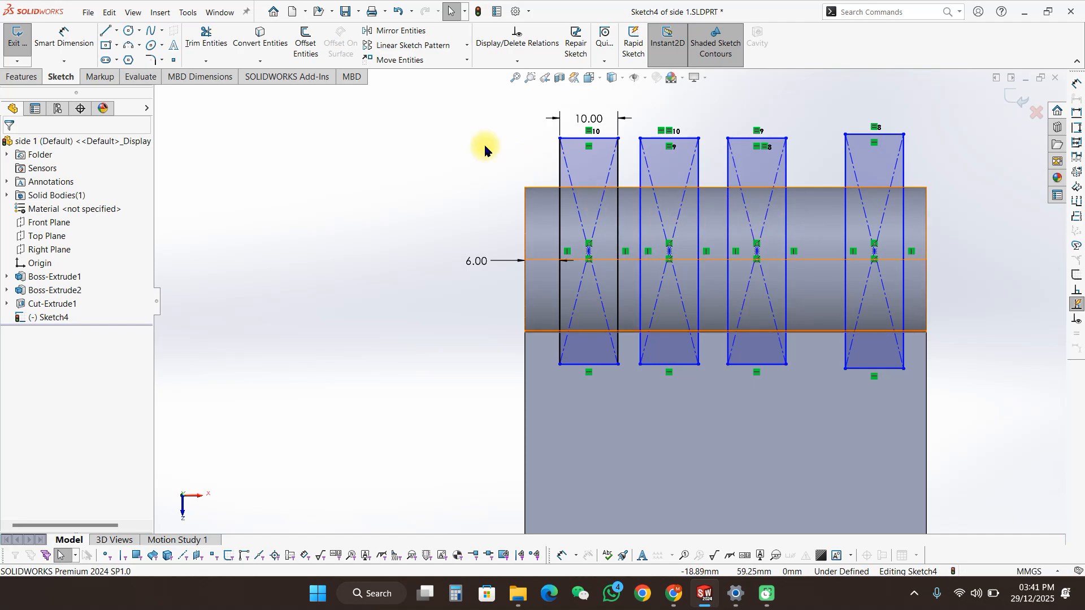
Step: Dimension the gap between the first and second rectangles as 10 mm and revise it to 8 mm
key("s")
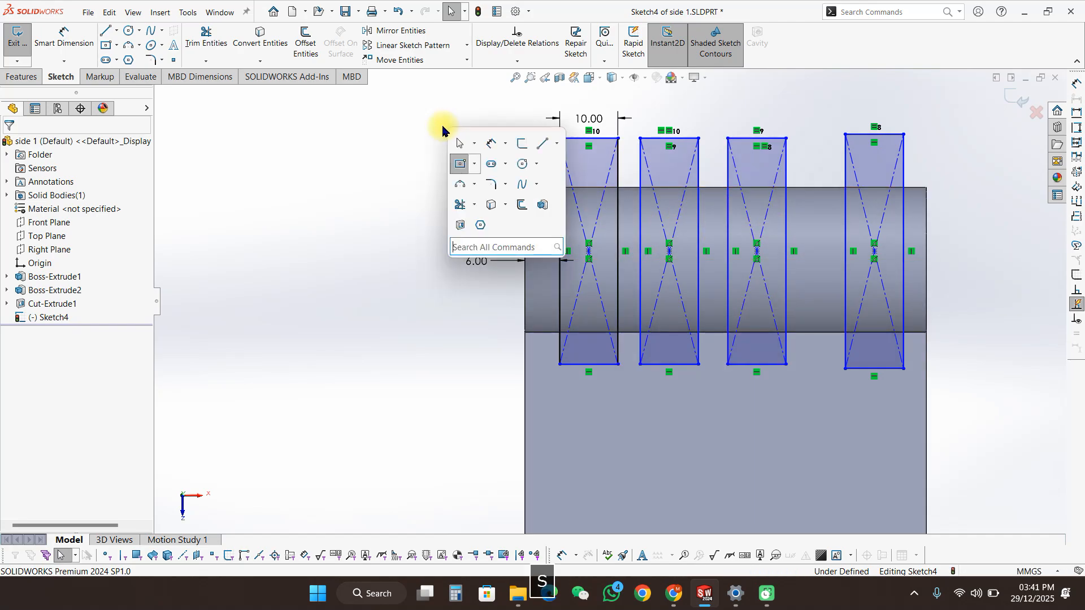
left_click(493, 148)
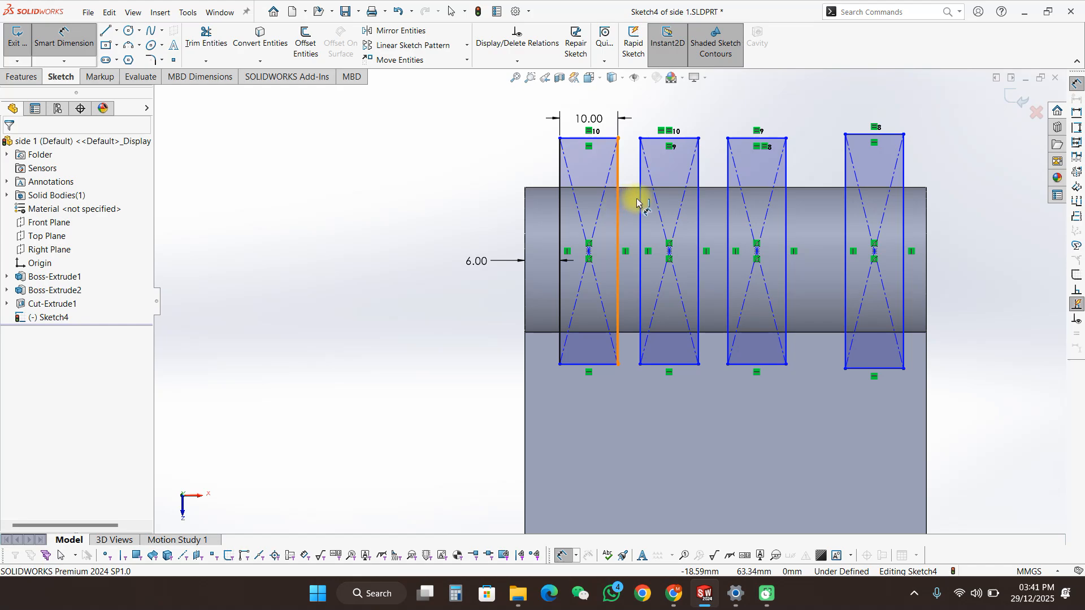
left_click(637, 202)
left_click(636, 201)
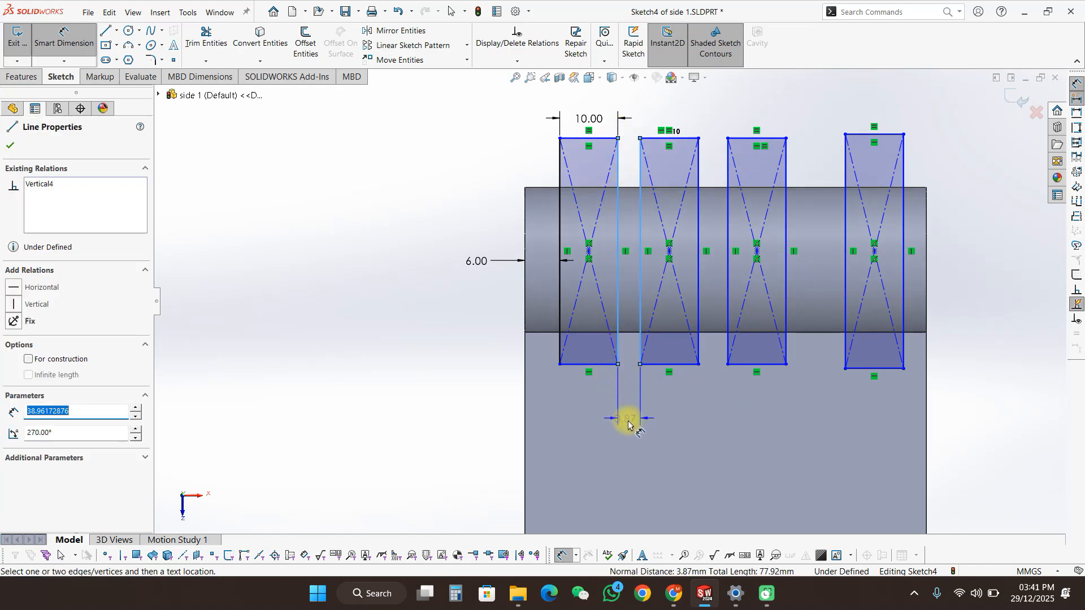
left_click(629, 425)
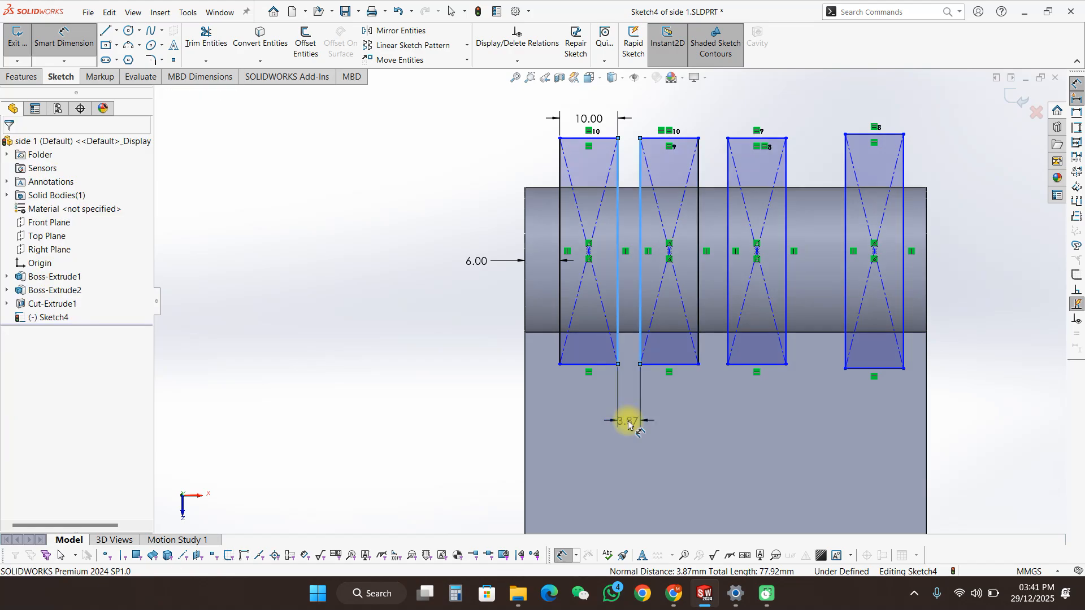
left_click(629, 420)
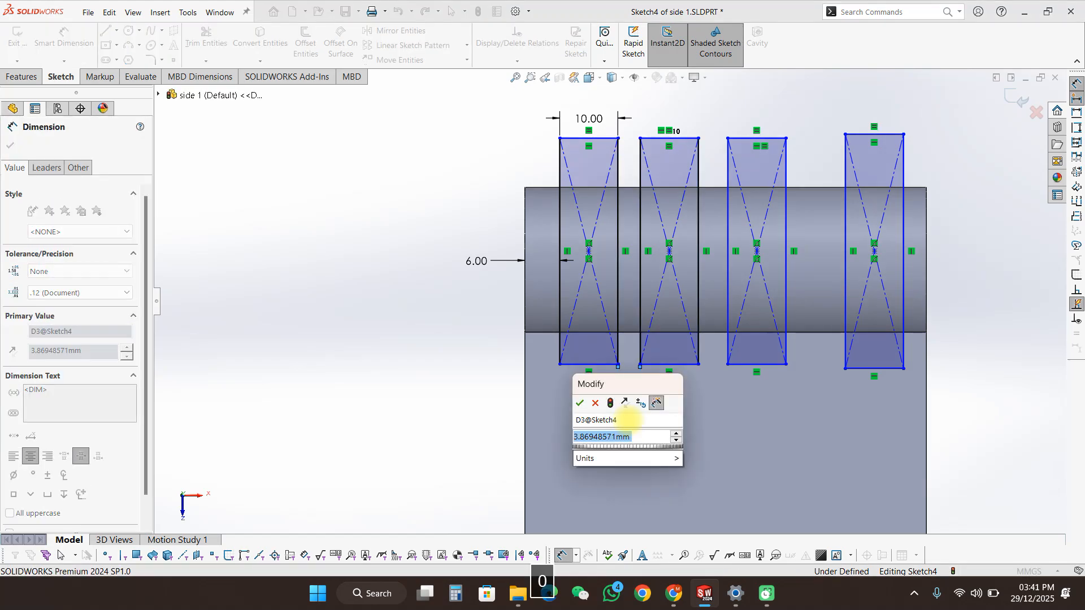
type("10")
key("Return")
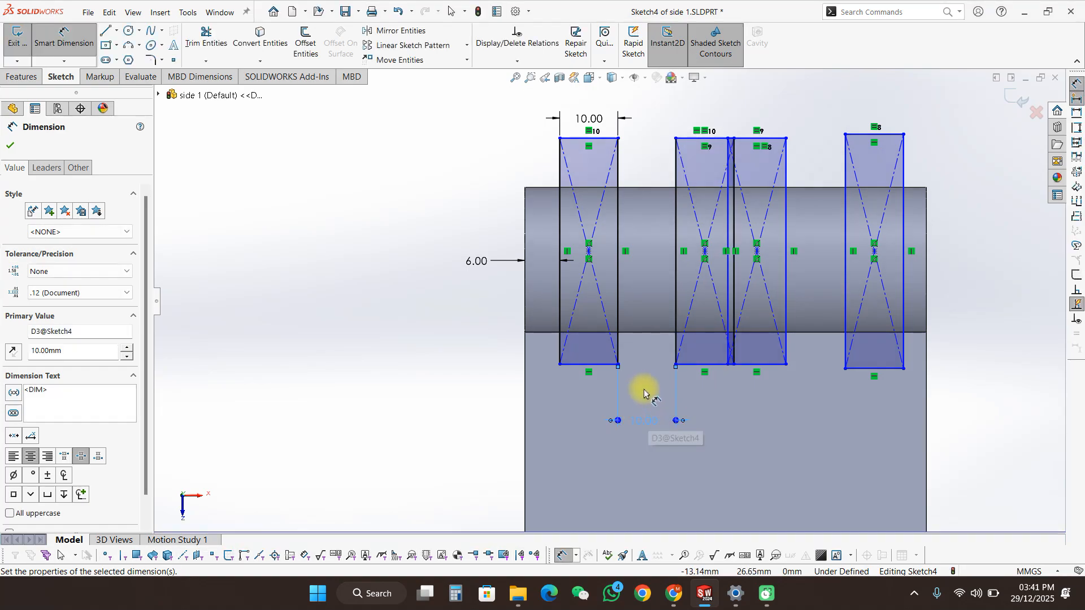
double_click(647, 425)
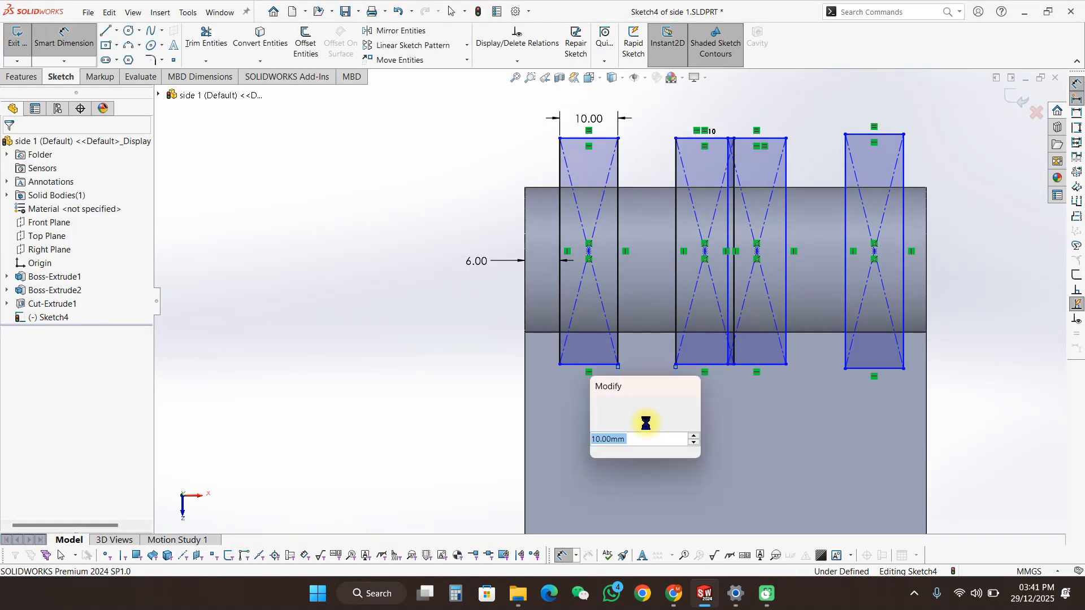
key("Return")
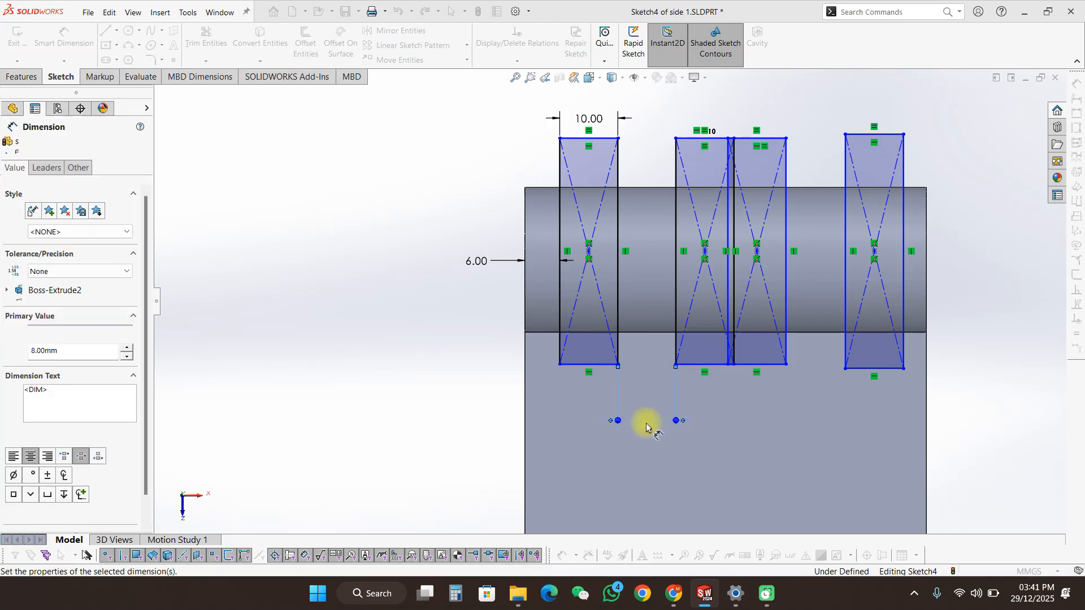
Step: Dimension the gap between the second and third rectangles as 8 mm
left_click(726, 366)
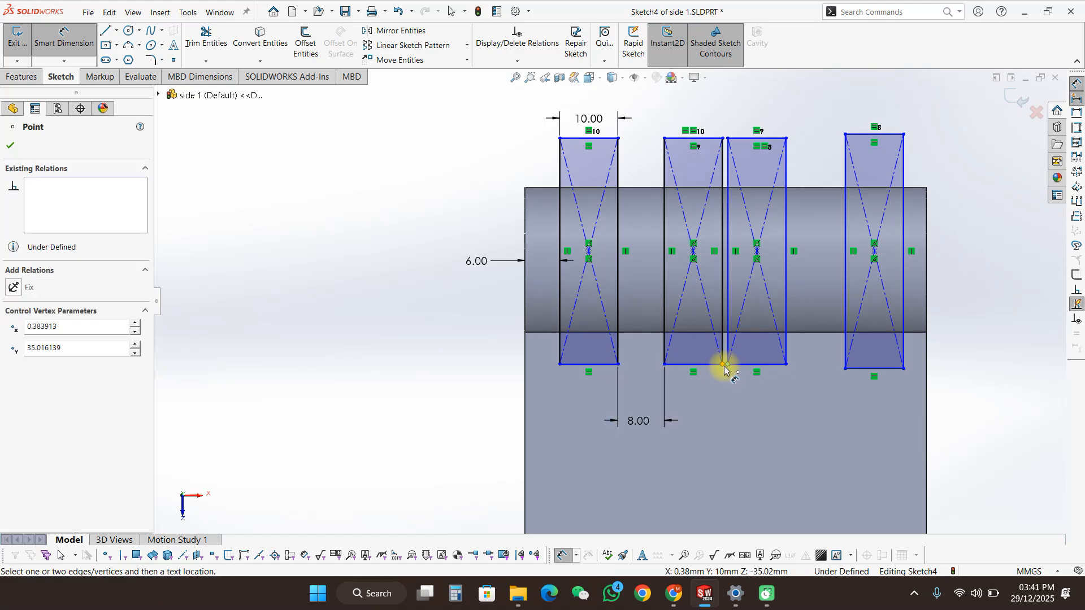
left_click(723, 365)
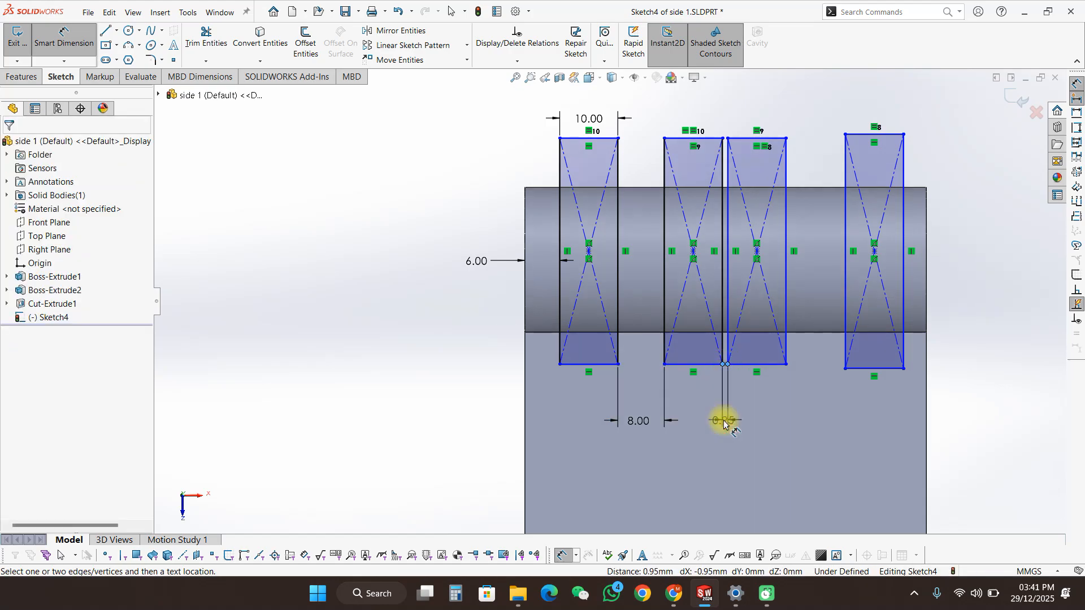
left_click(724, 423)
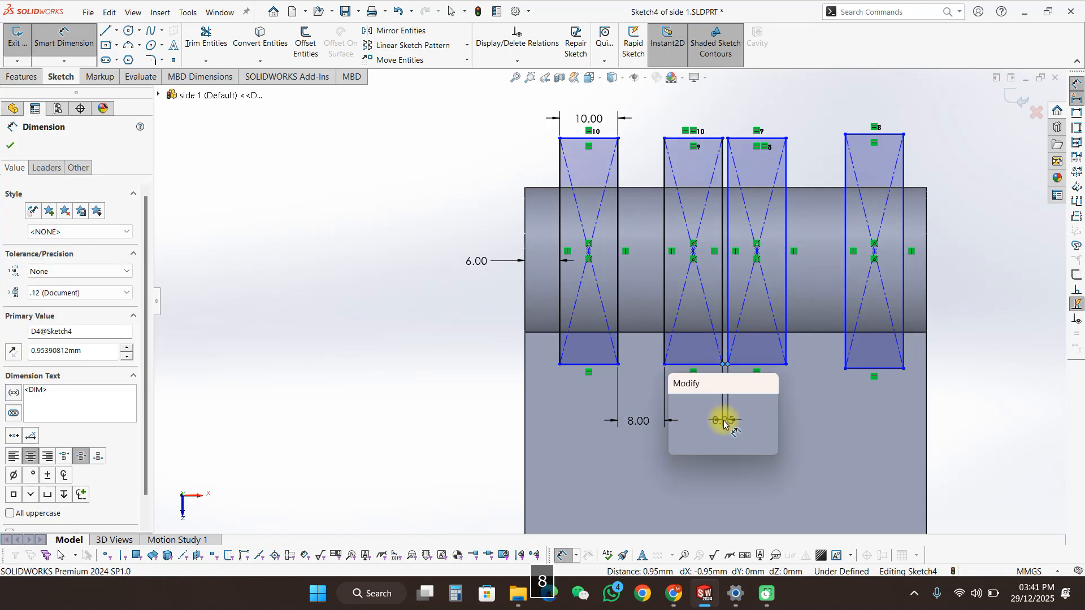
key("Return")
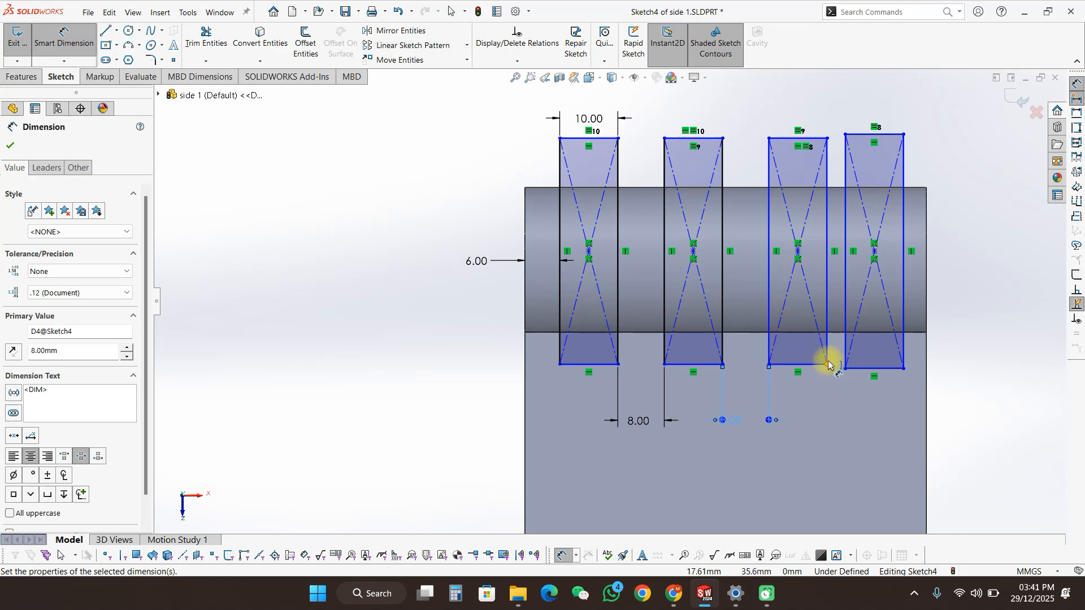
Step: Dimension the gap between the fourth rectangle's outer side and the knuckle's right end as 6 mm
left_click(904, 239)
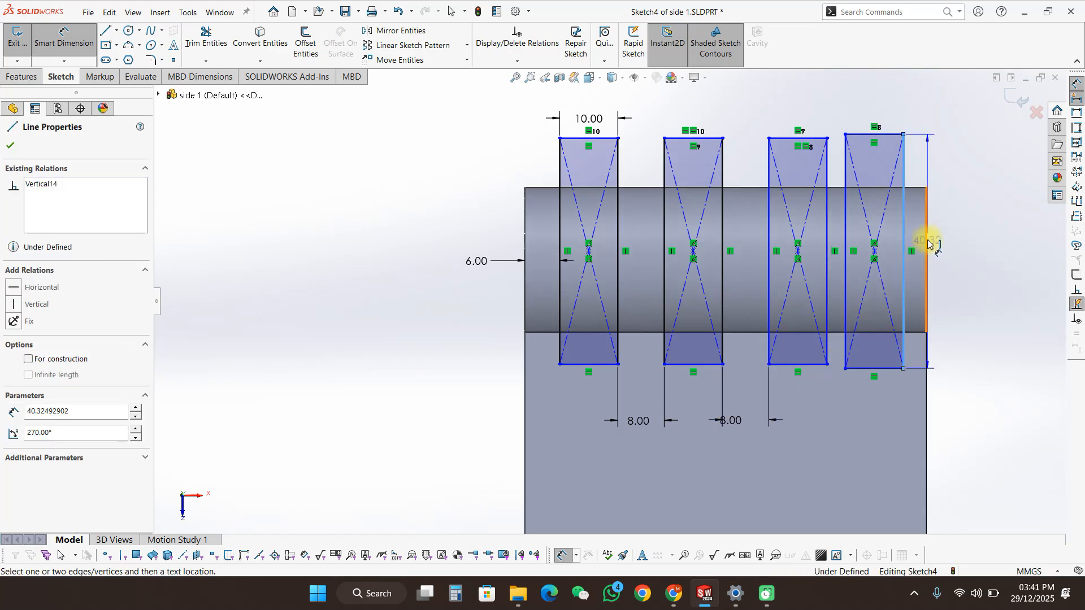
left_click(926, 241)
left_click(959, 244)
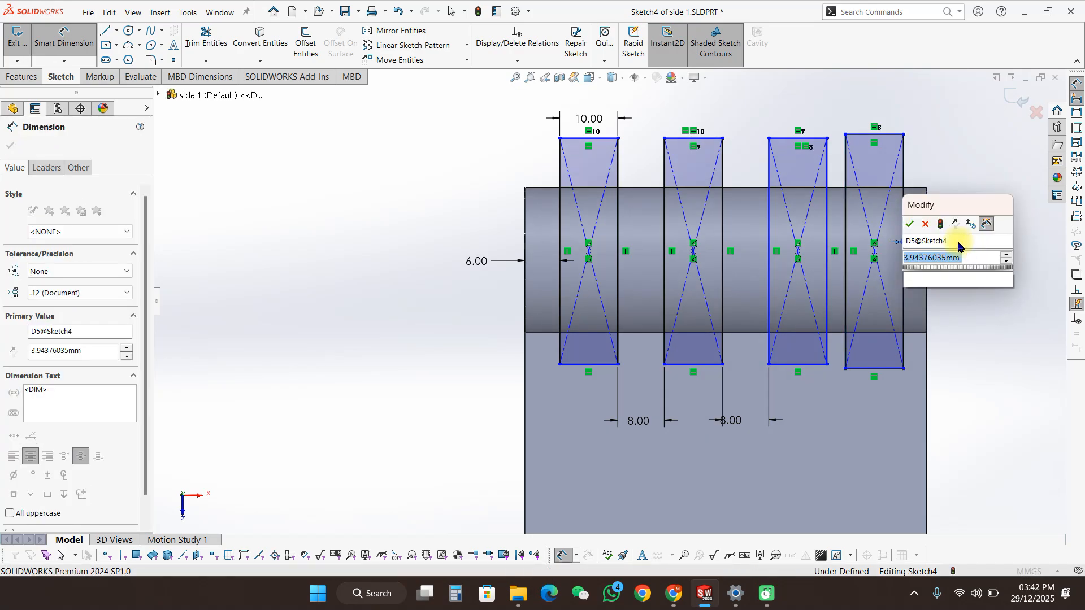
type("6")
key("Return")
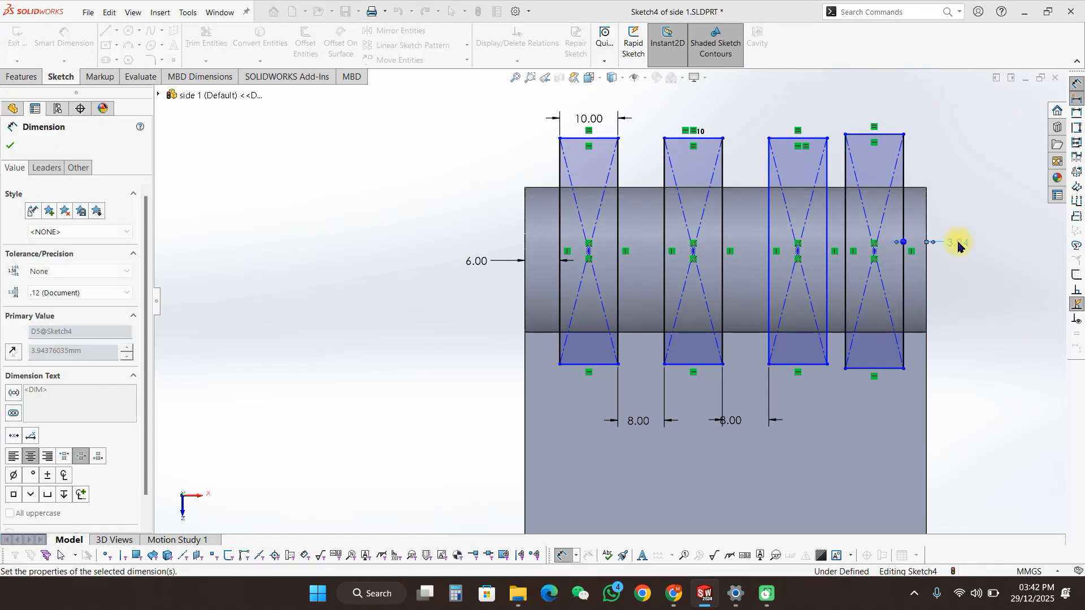
Step: Change both 8 mm gaps separating the first three rectangles to 6 mm
double_click(733, 424)
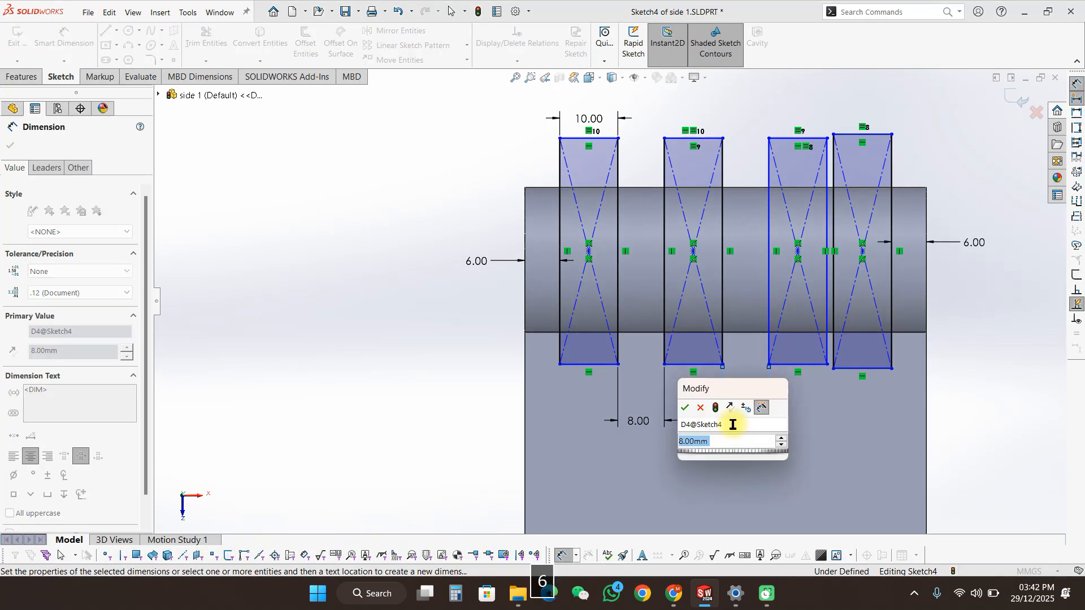
type("8")
key("Return")
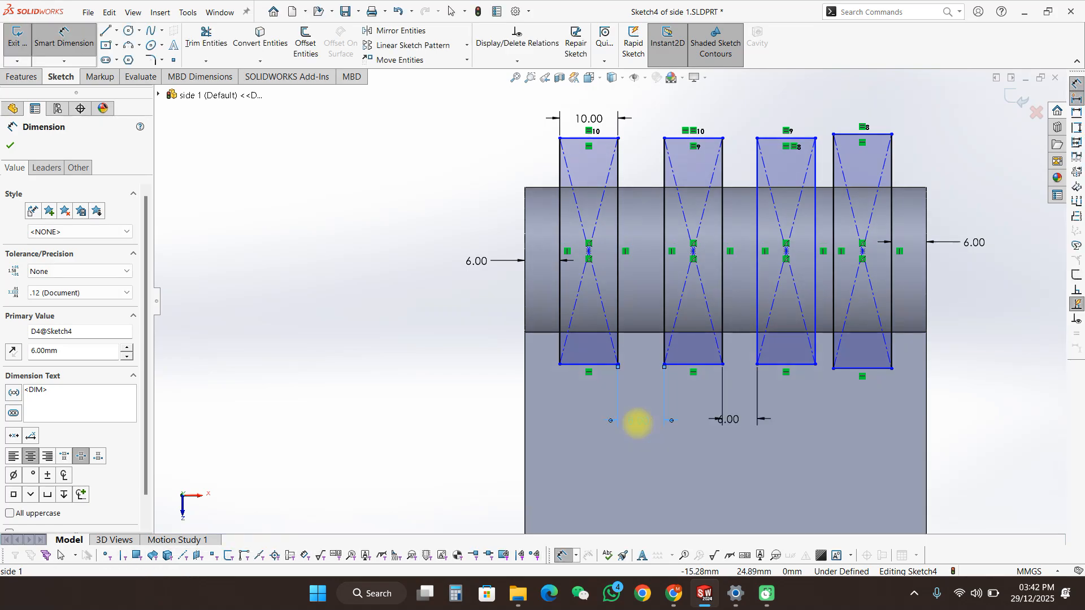
double_click(638, 423)
key("Return")
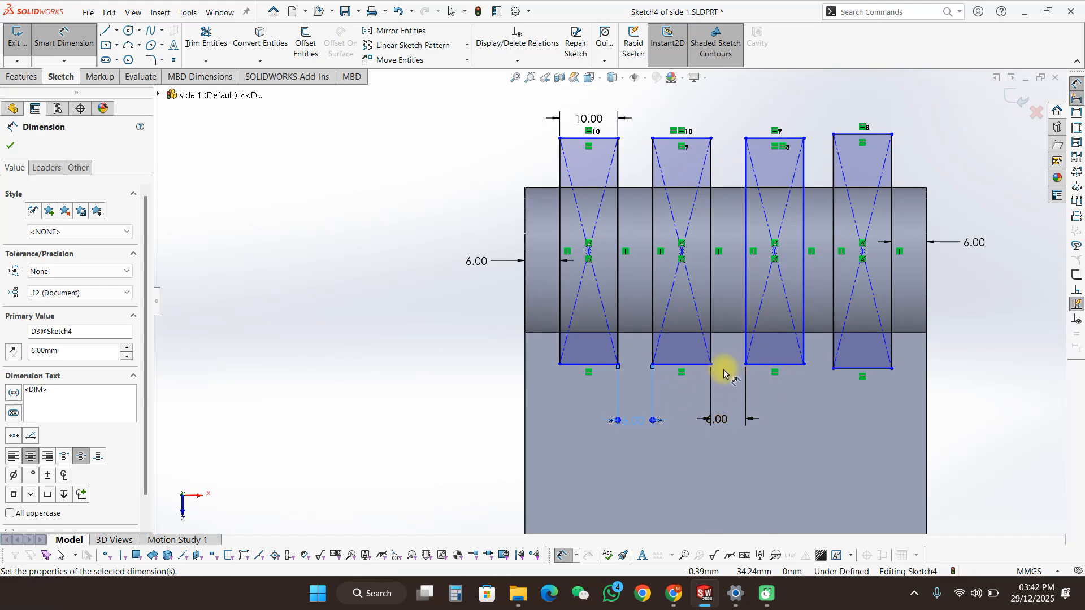
Step: Try to make the lower sides of the first three rectangles collinear with the knuckle's lower edge
key("Escape")
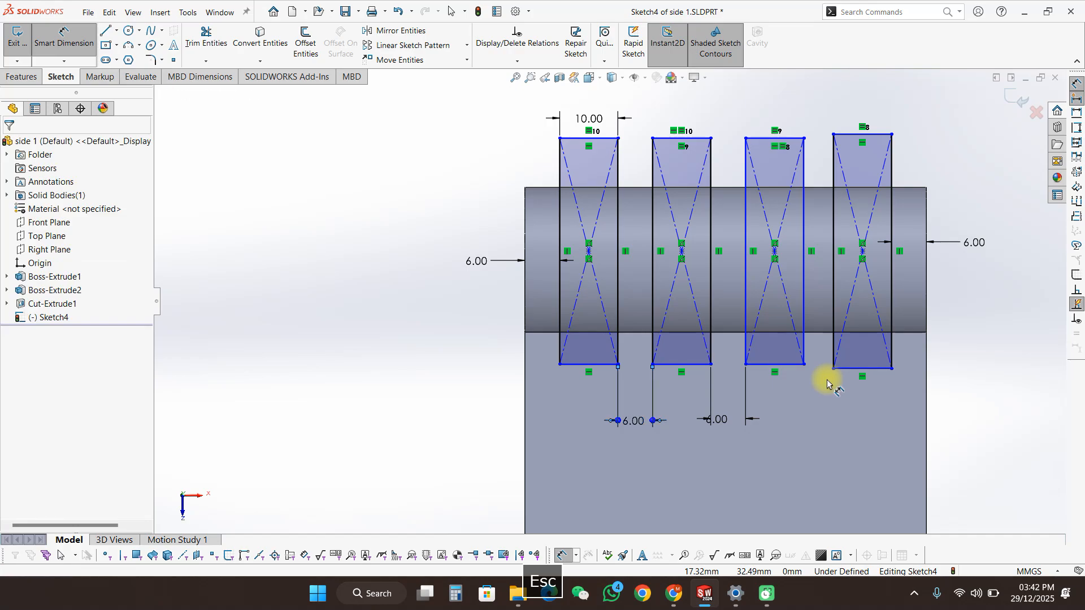
left_click(859, 369, "ctrl")
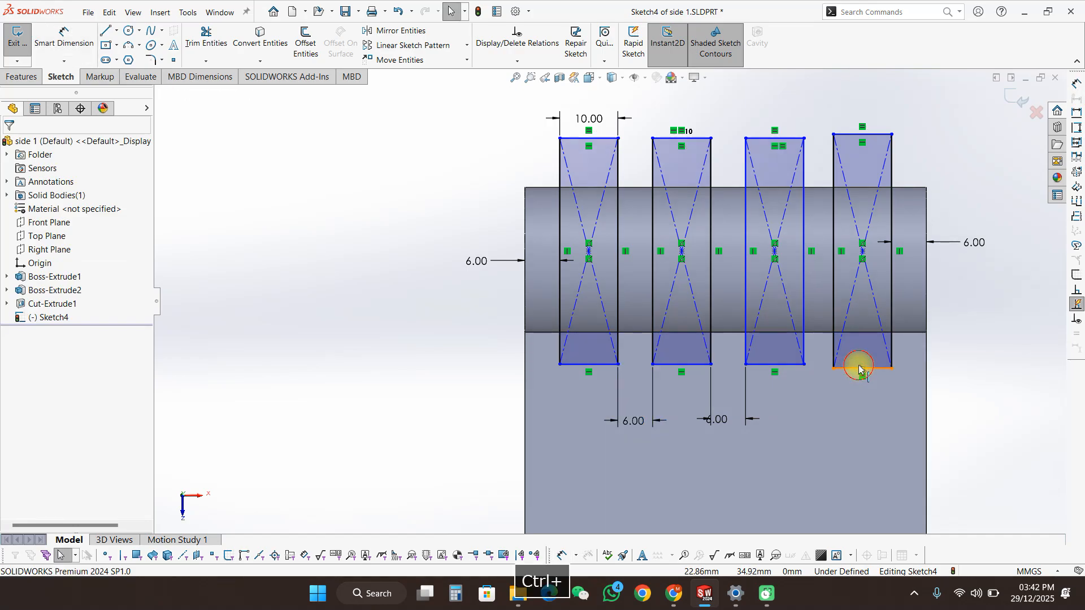
left_click(789, 366, "ctrl")
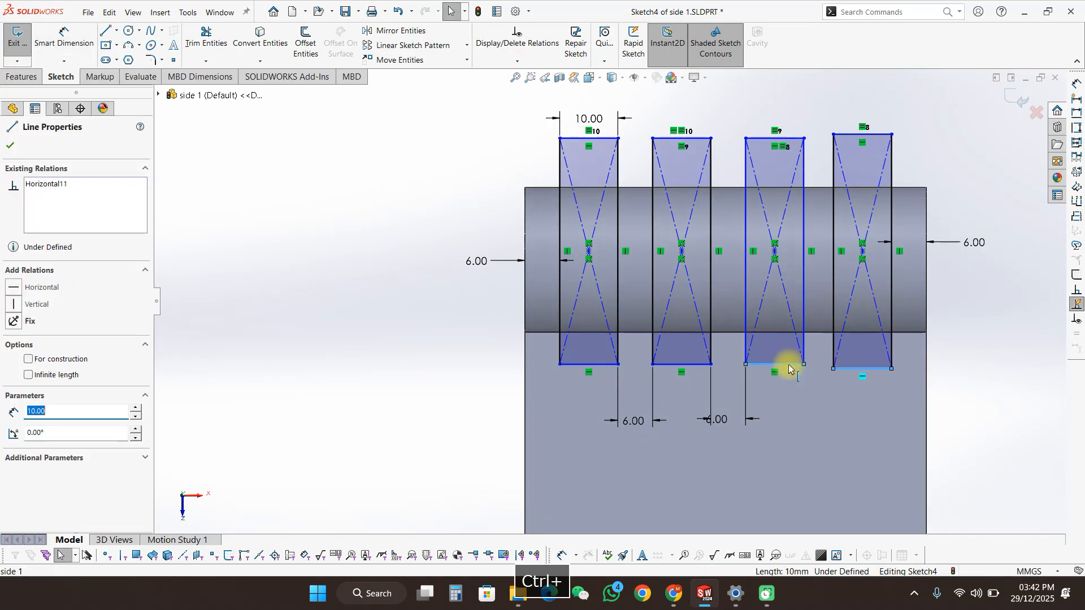
left_click(682, 364, "ctrl")
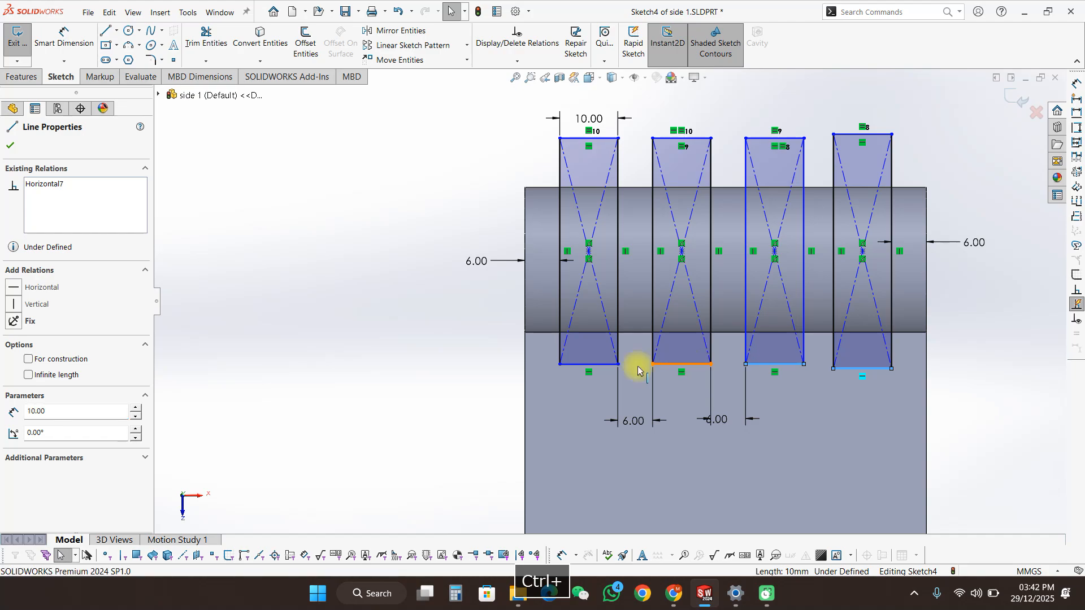
left_click(595, 365, "ctrl")
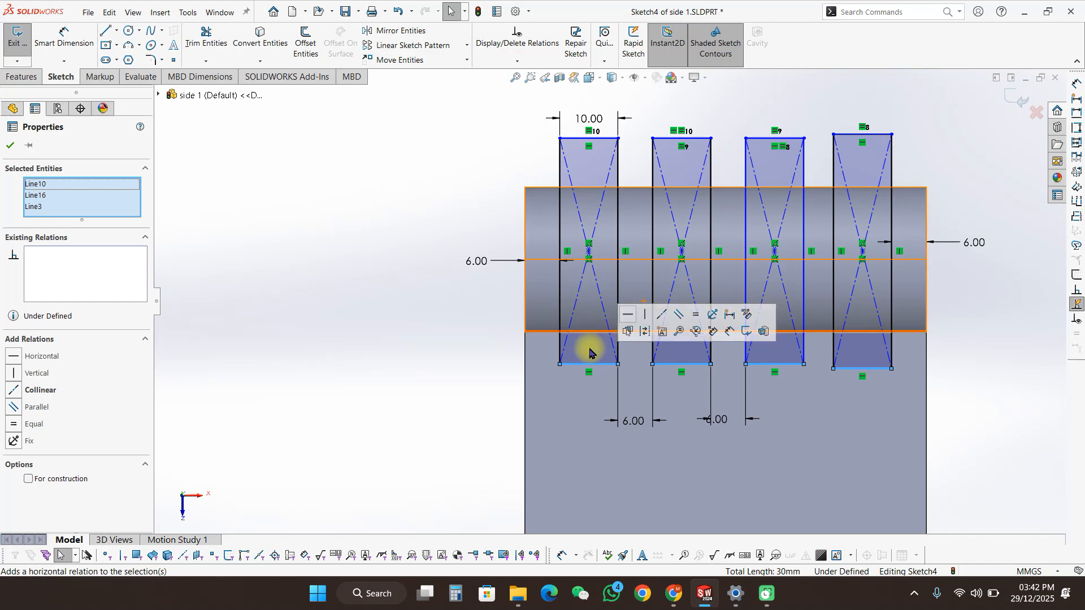
left_click(547, 332, "ctrl")
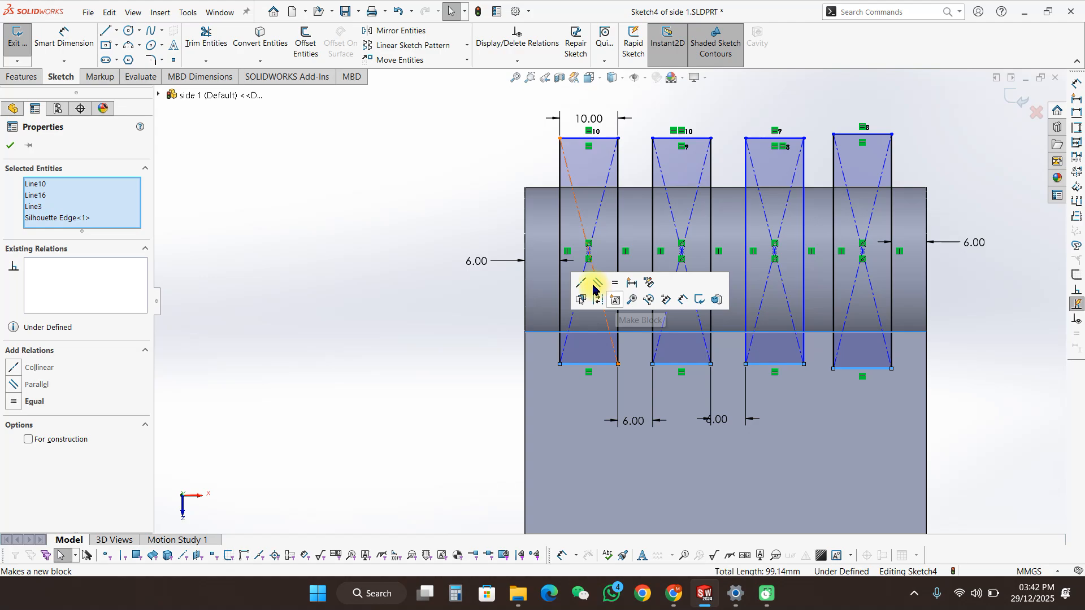
left_click(581, 285)
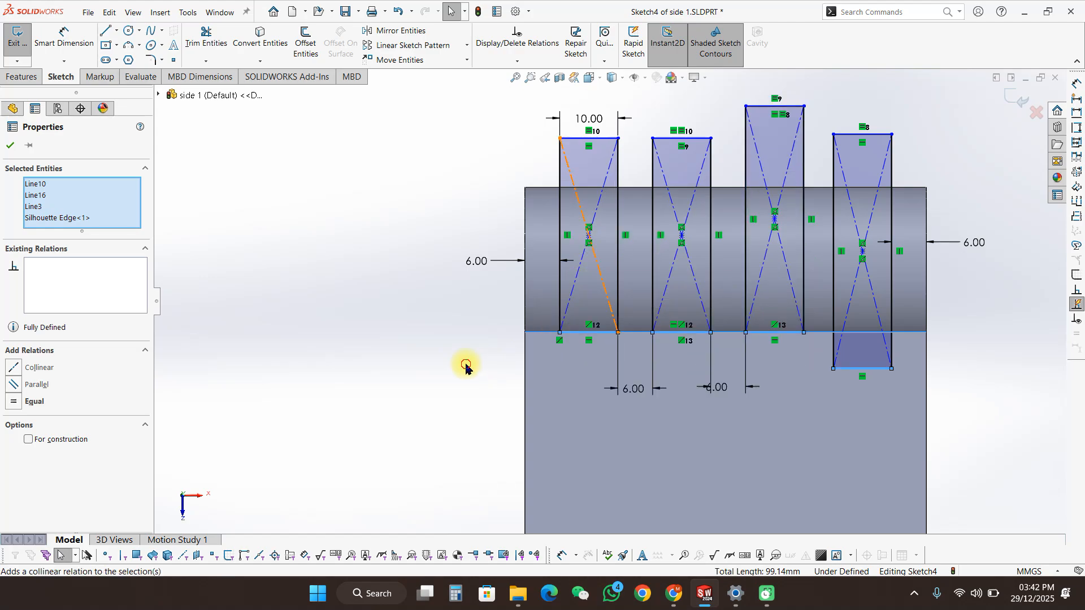
left_click(465, 363)
Step: Try to make the fourth rectangle's lower side collinear with the edge where the knuckle meets the plate
left_click(869, 368)
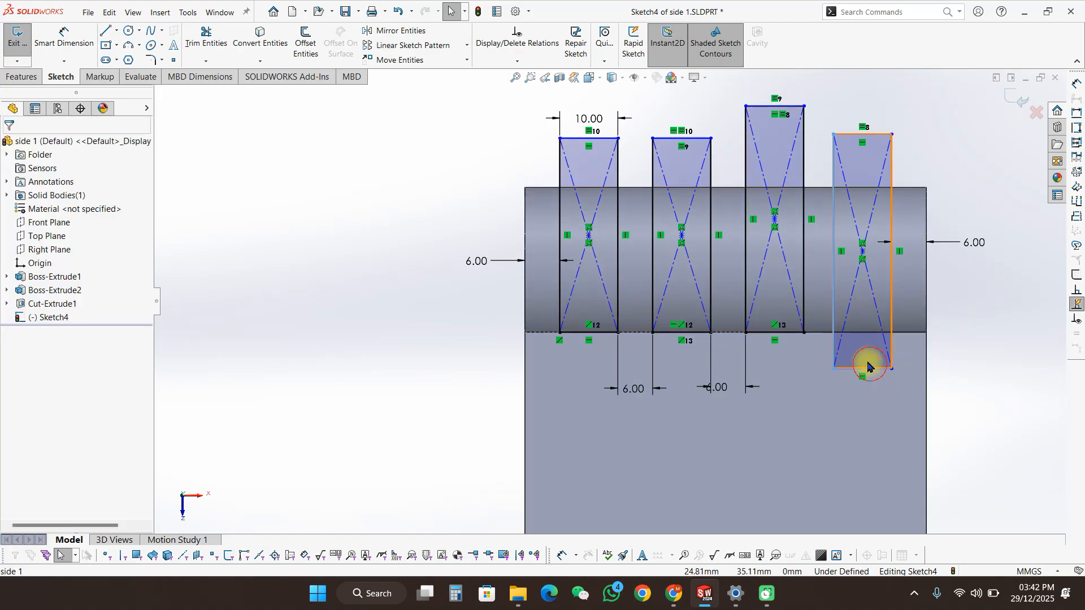
left_click(952, 352)
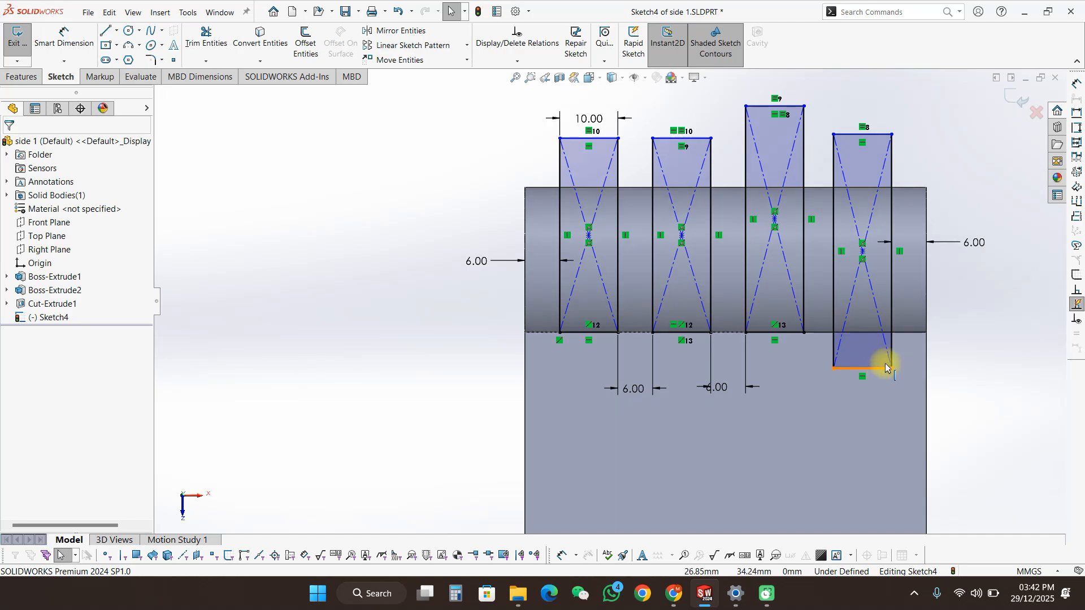
left_click(885, 366)
left_click(917, 333, "ctrl")
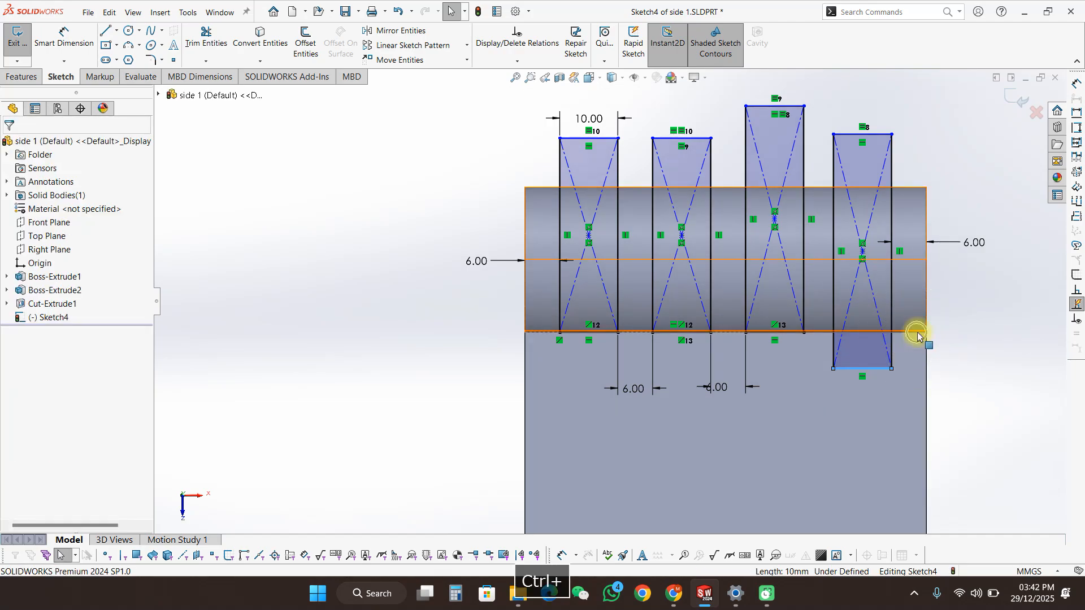
left_click(964, 364)
mouse_move(964, 363)
middle_mouse_down()
mouse_move(956, 284)
mouse_move(896, 331)
middle_mouse_up()
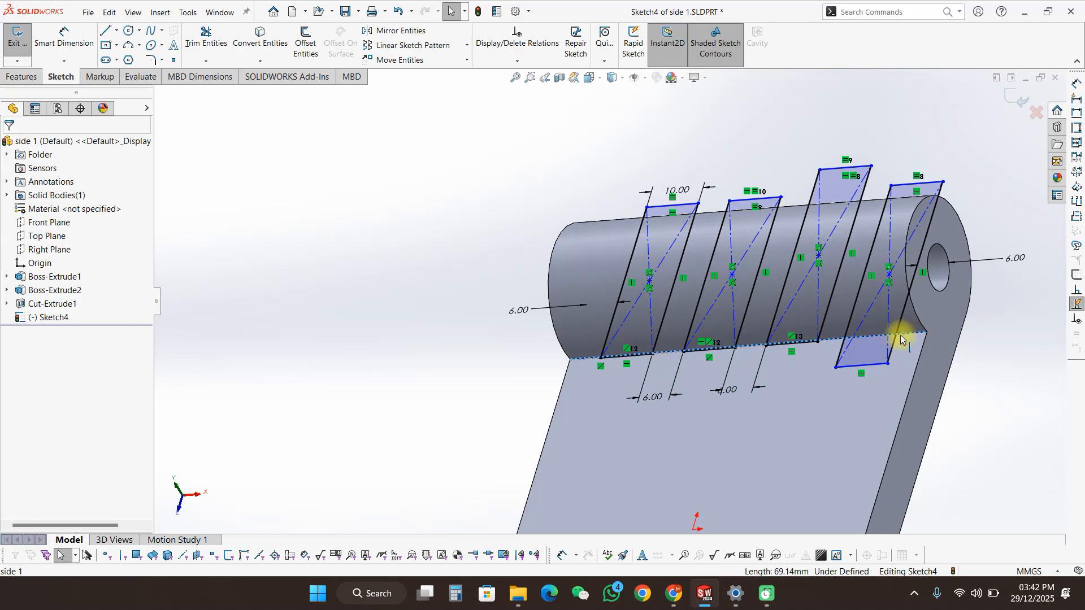
left_click(865, 368, "ctrl")
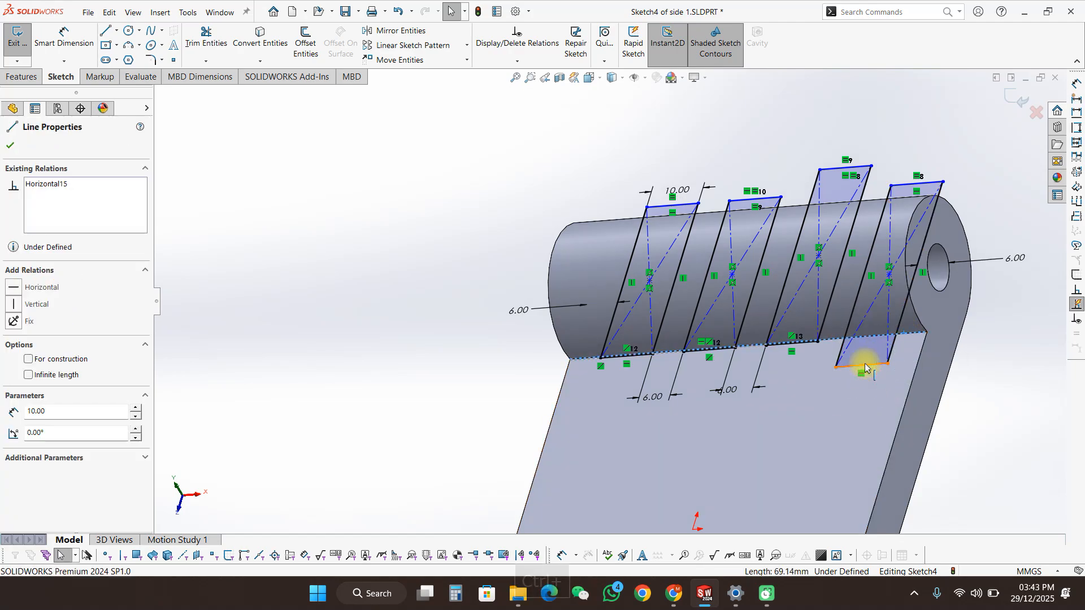
left_click(861, 363, "ctrl")
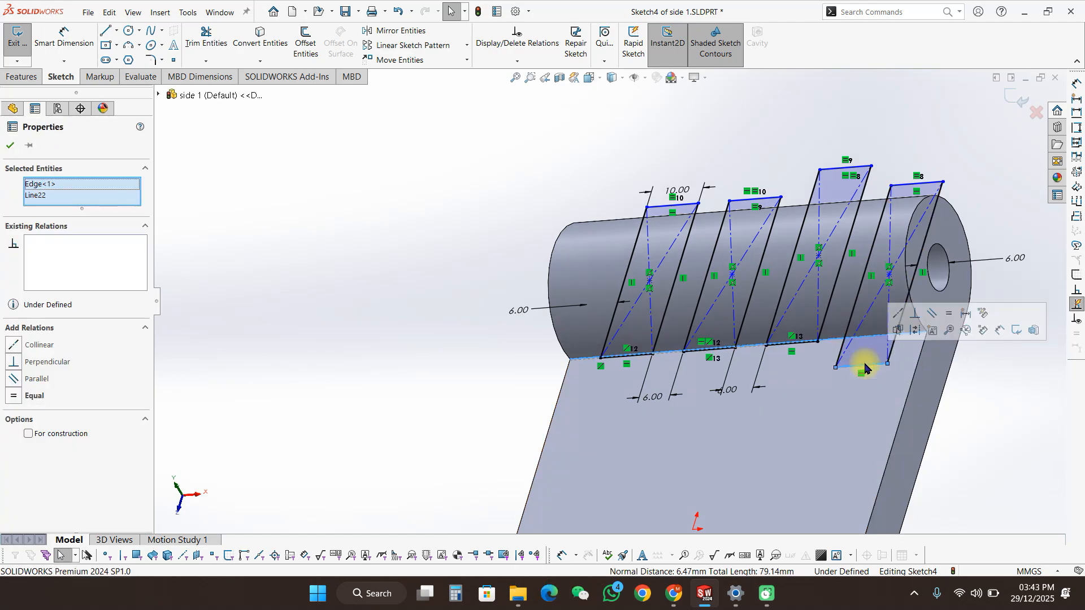
left_click(898, 314)
left_click(993, 387)
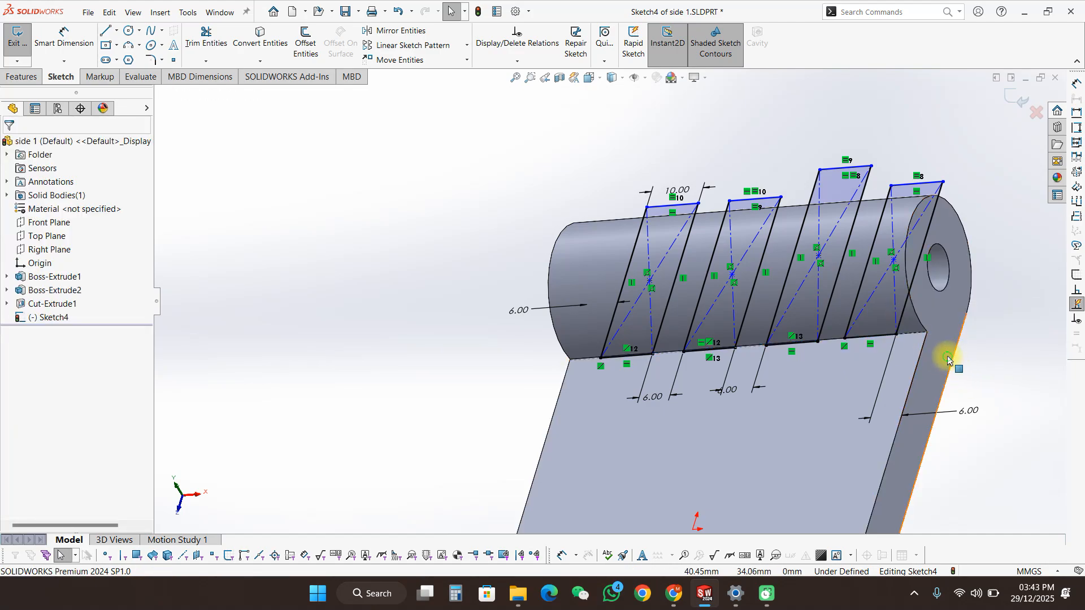
Step: Undo the collinear relations between the rectangles' lower sides and the knuckle edge
mouse_move(961, 439)
middle_mouse_down()
mouse_move(917, 446)
mouse_move(867, 424)
mouse_move(896, 446)
mouse_move(922, 445)
middle_mouse_up()
key("ctrl+z")
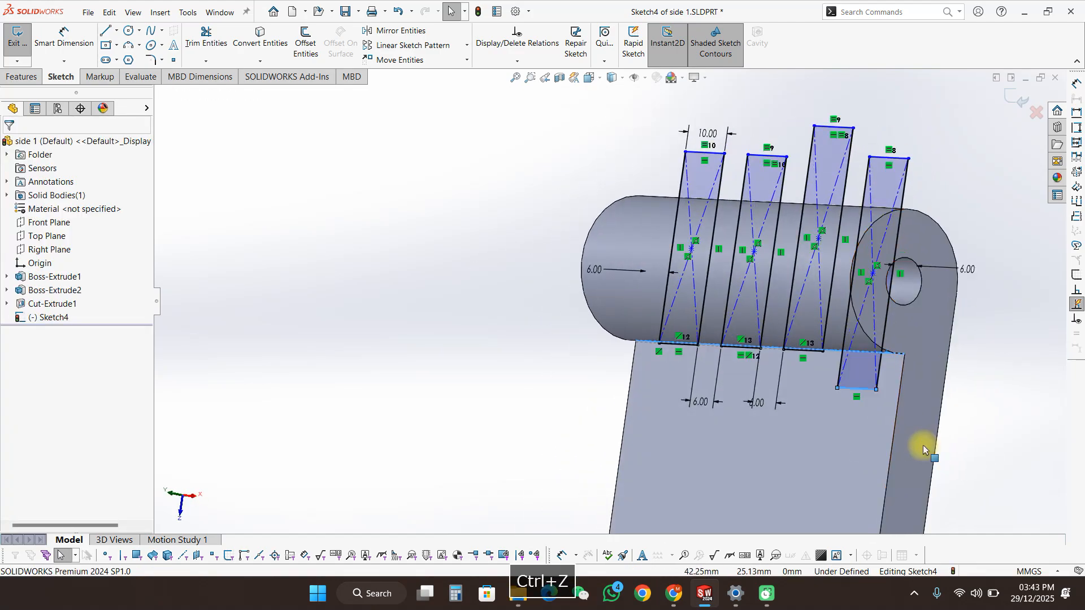
key("ctrl+z")
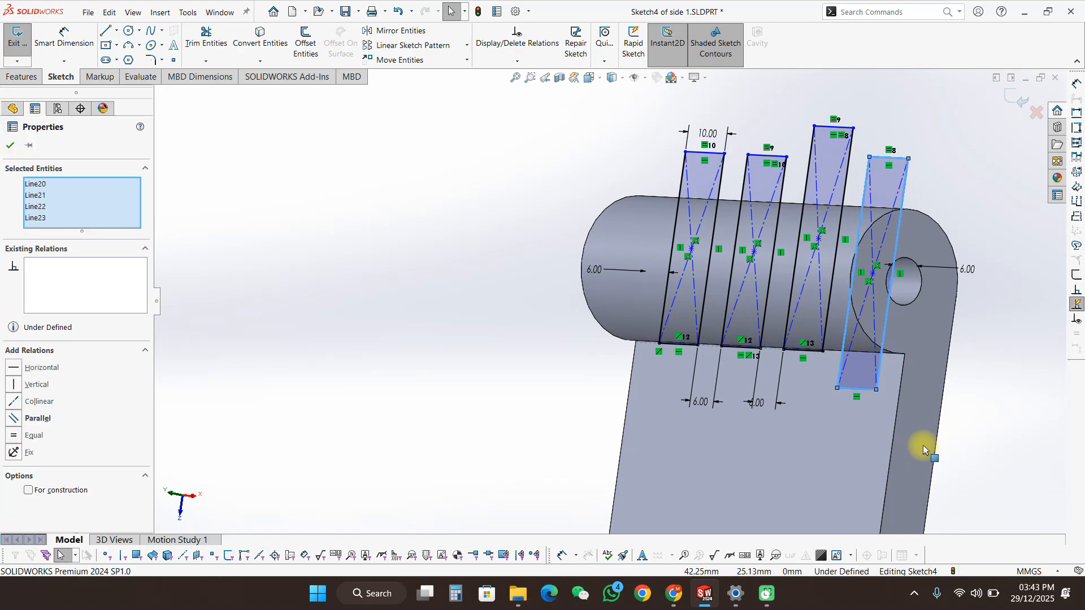
key("ctrl+z")
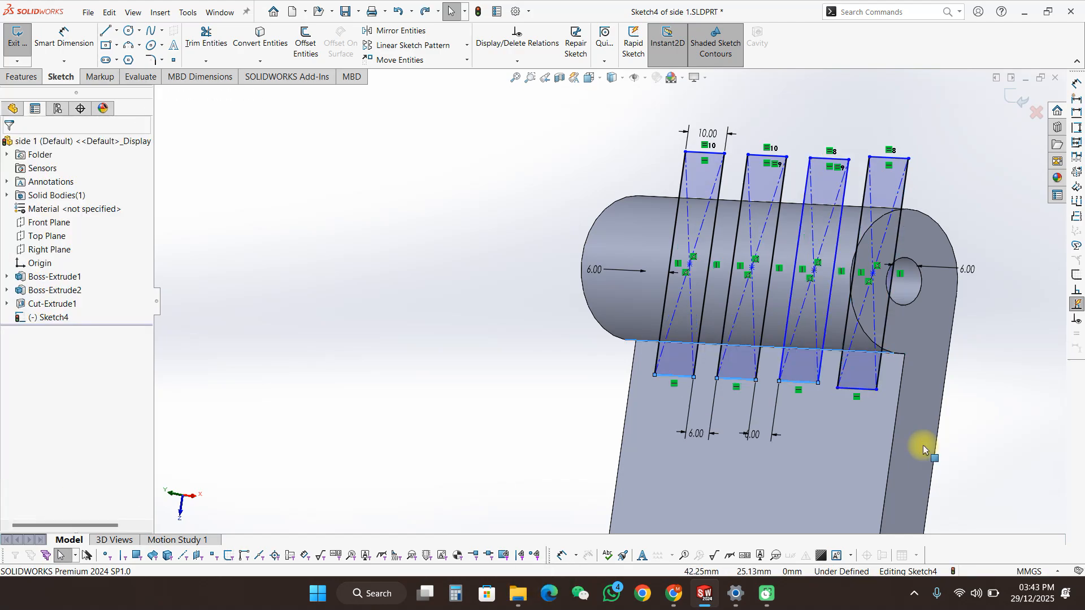
left_click(981, 405)
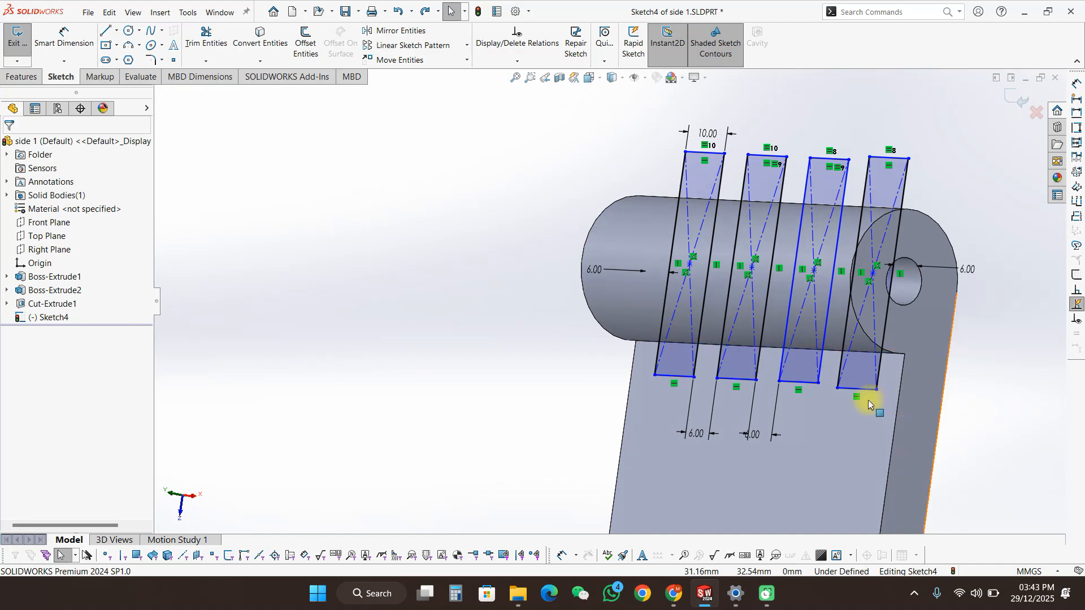
Step: Make the lower sides of all four rectangles collinear with one another, leaving the stray midpoint out of the selection
left_click(847, 390)
left_click(800, 382, "ctrl")
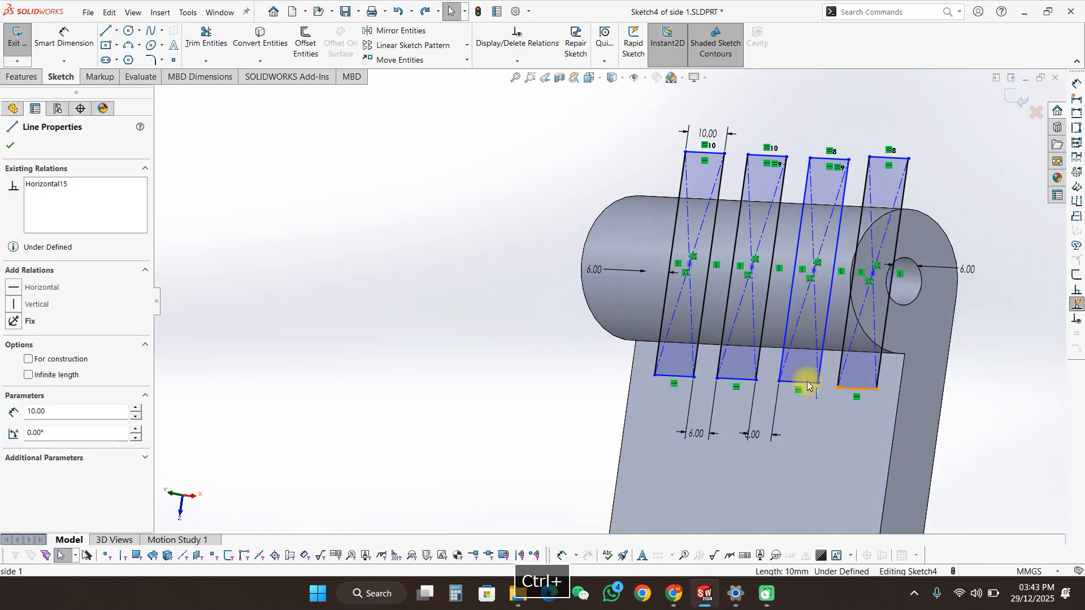
left_click(737, 379, "ctrl")
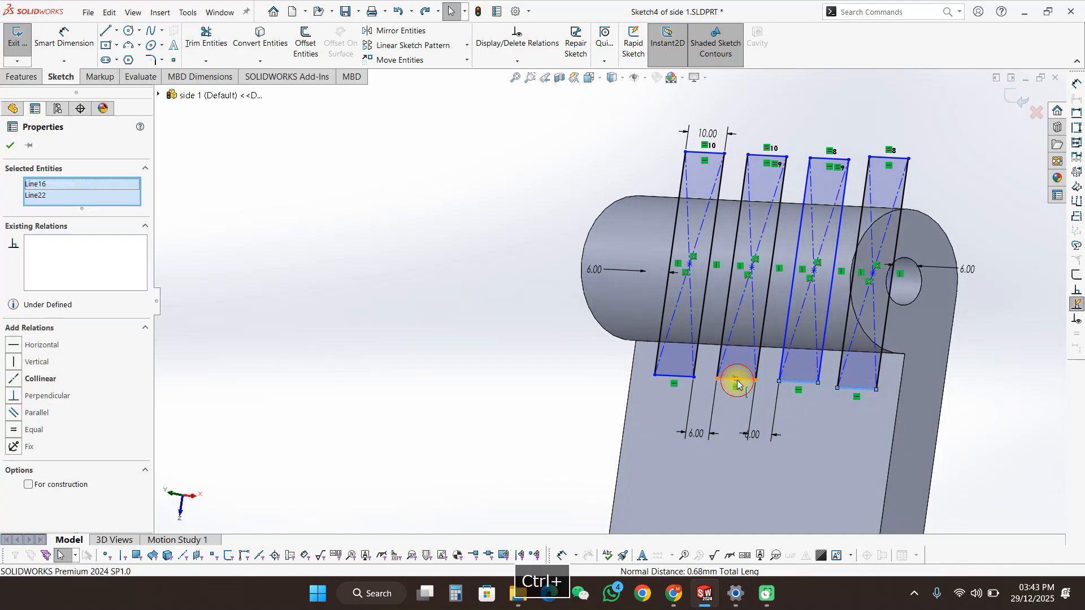
left_click(684, 377, "ctrl")
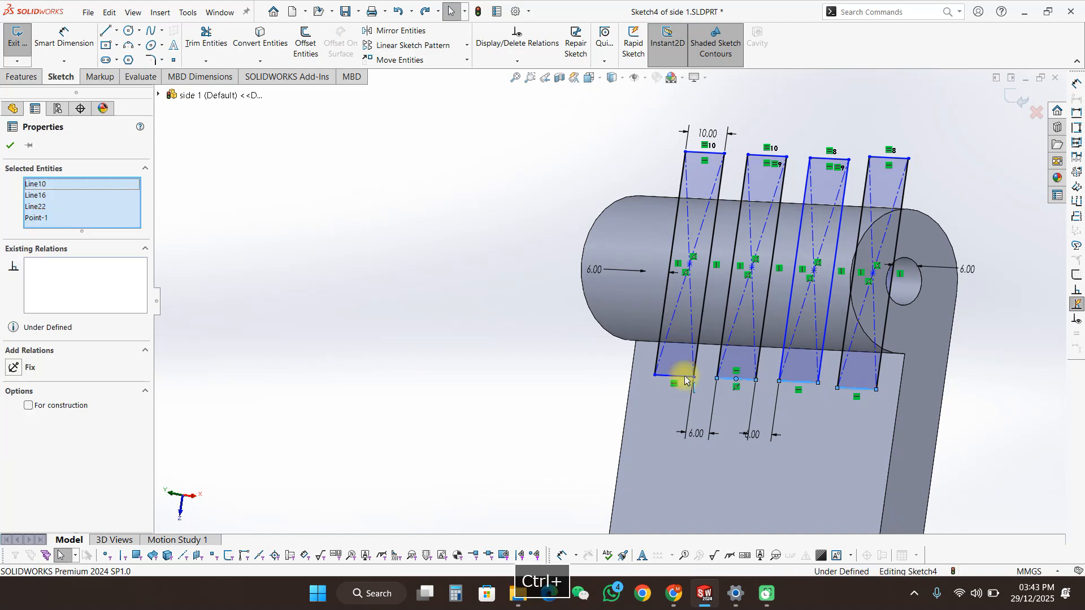
left_click(685, 380, "ctrl")
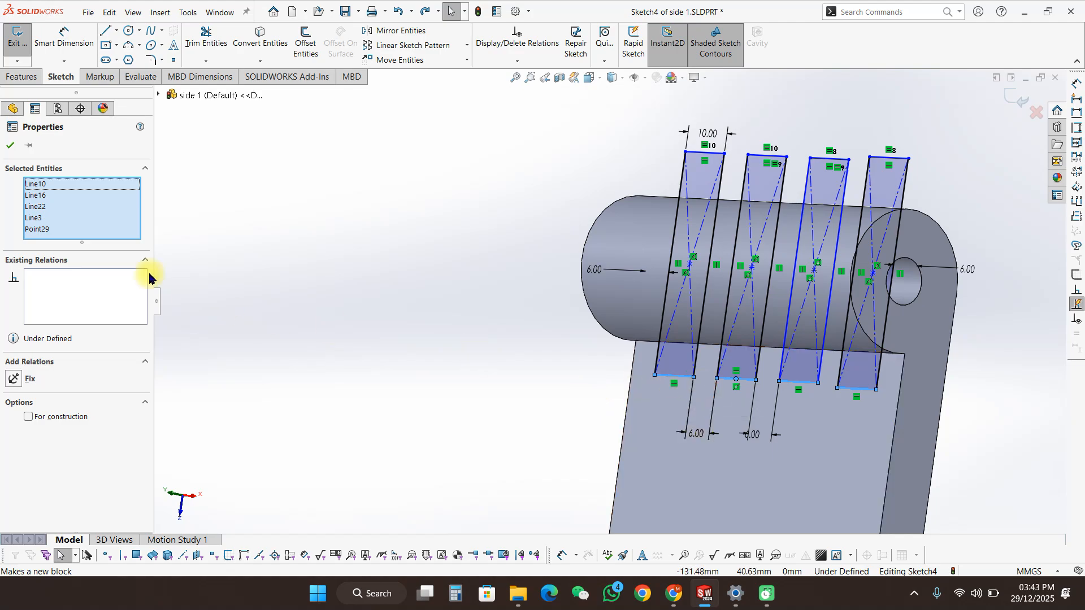
left_click(41, 230)
key("Delete")
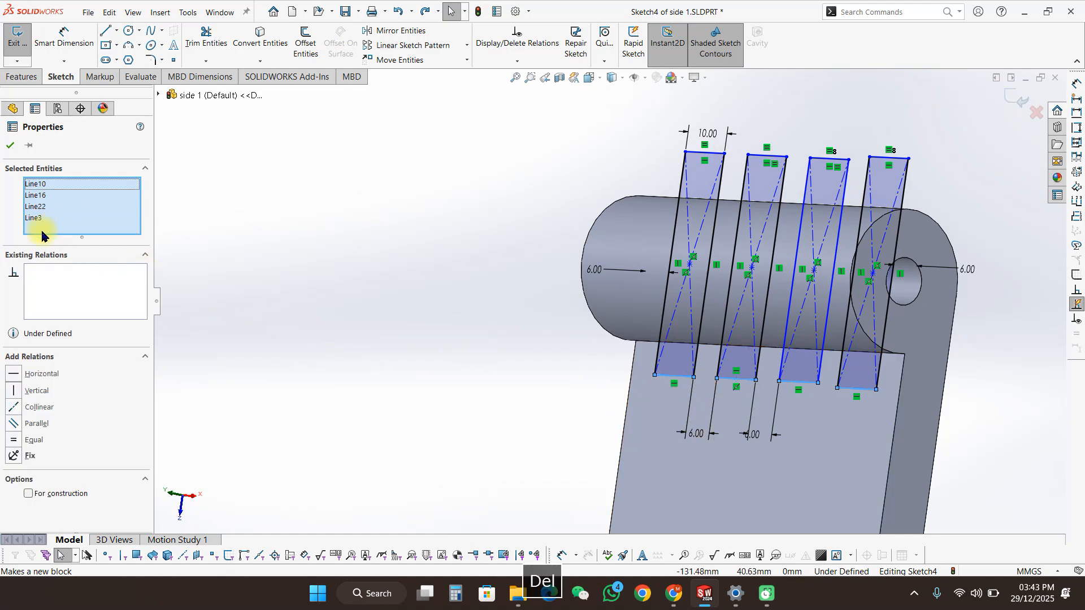
left_click(14, 407)
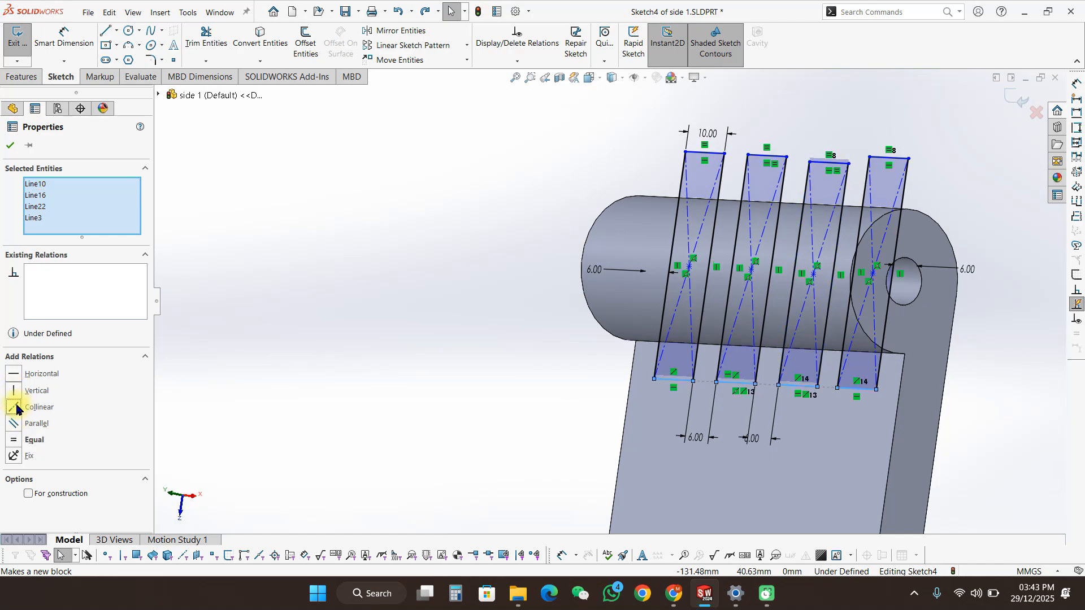
left_click(484, 421)
Step: Move the rectangles' collinear lower sides up to just beyond the knuckle's lower edge, viewed normal to the sketch
key("space")
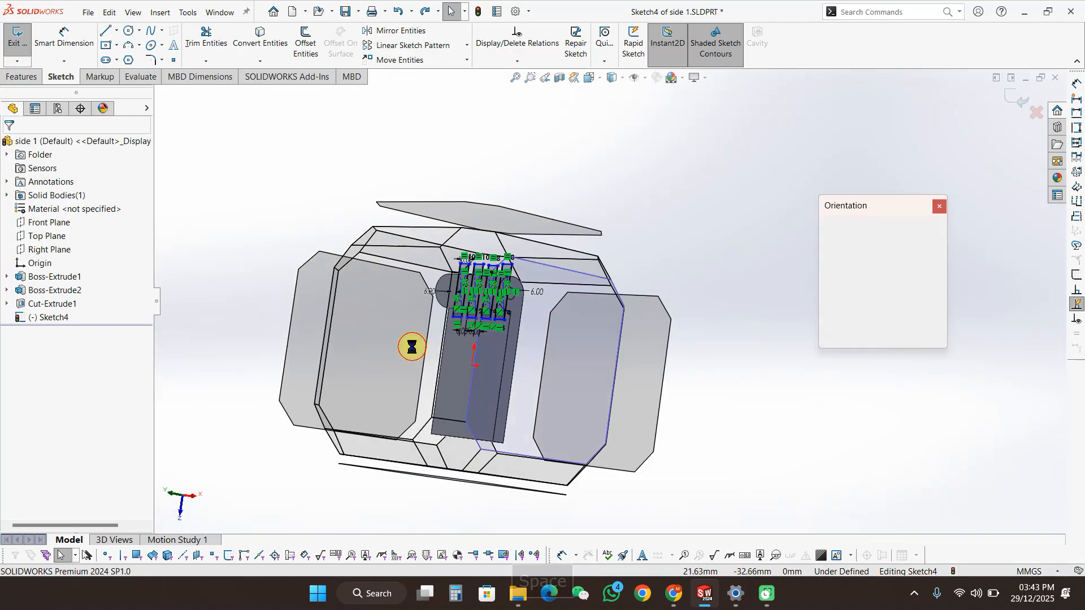
left_click(736, 331)
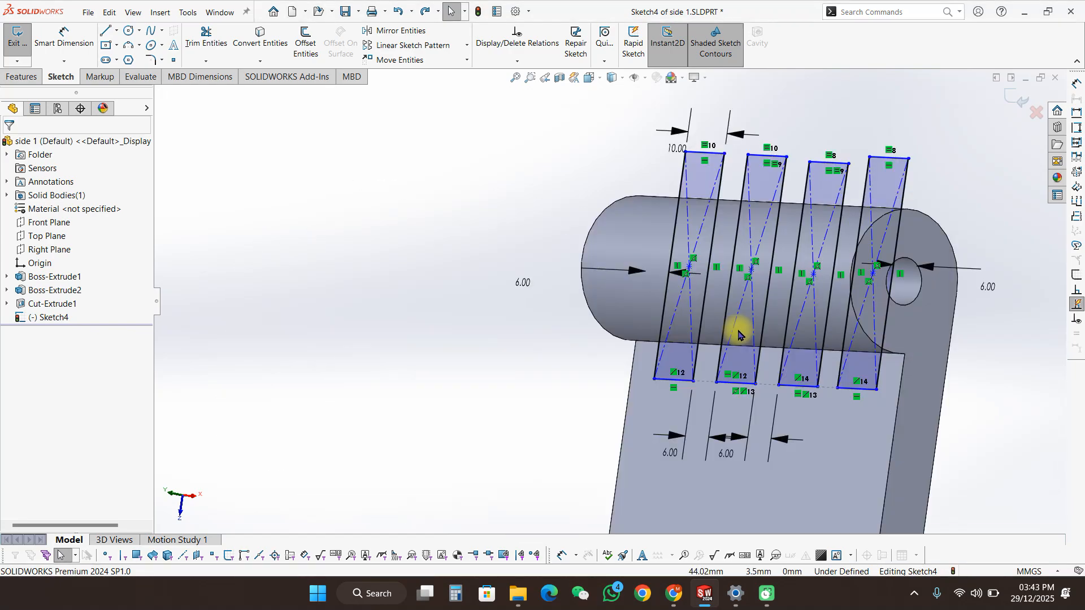
scroll(612, 236, "down", 4)
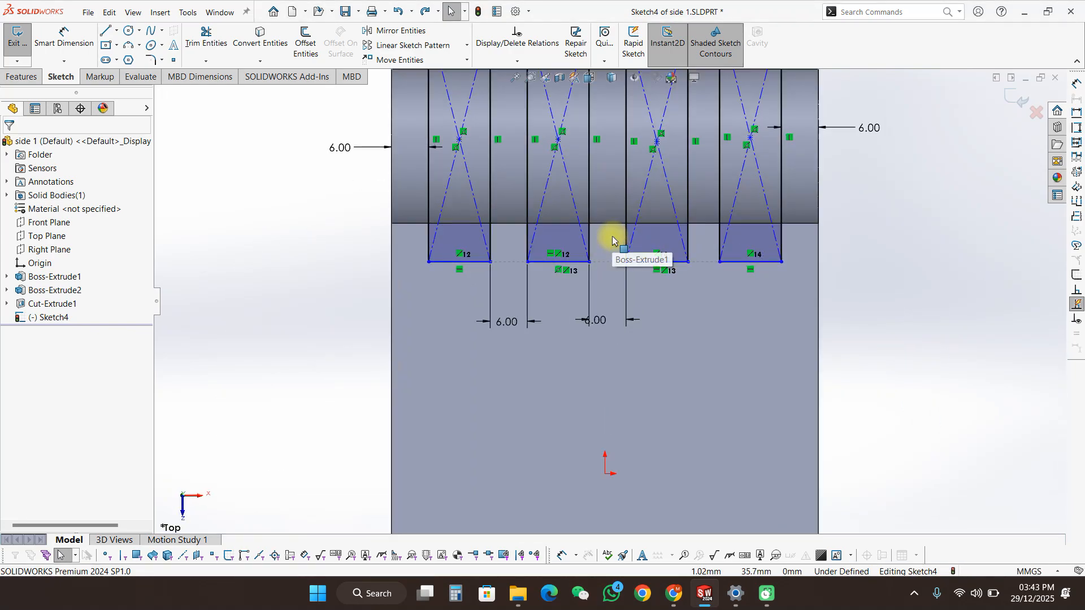
scroll(612, 235, "down", 1)
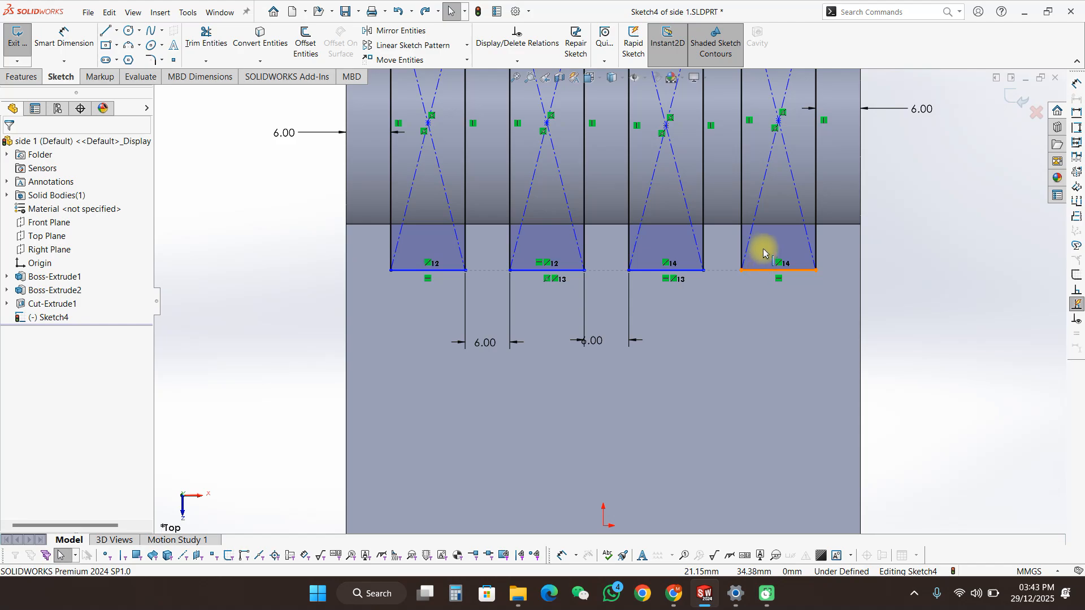
left_click_drag(764, 270, 765, 233)
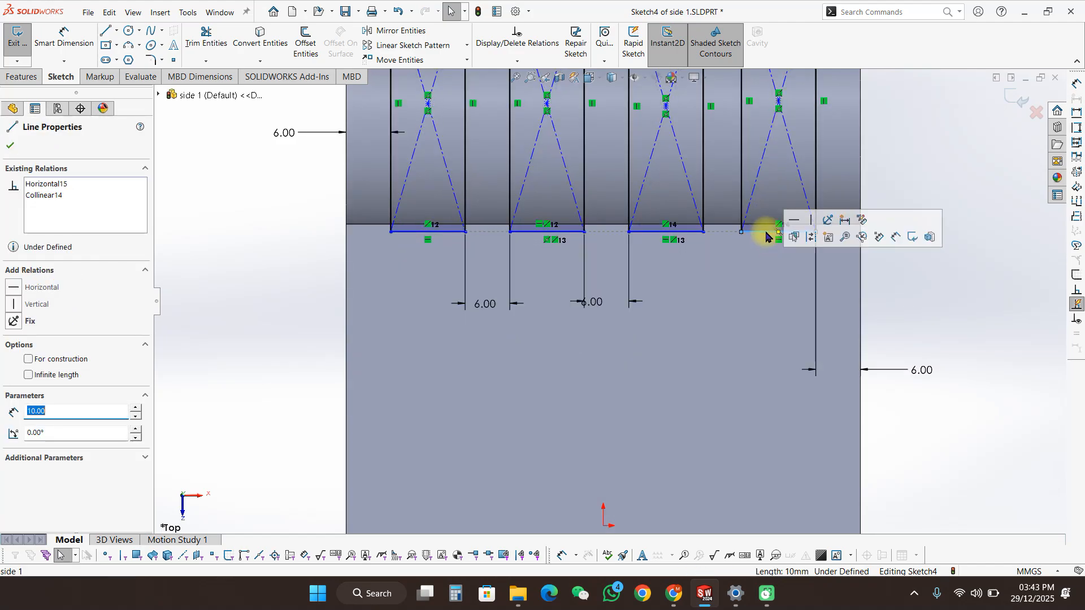
left_click(909, 318)
Step: Cut the four rectangles out of the knuckle with an Extruded Cut set to Through All - Both
mouse_move(908, 318)
middle_mouse_down()
mouse_move(921, 222)
mouse_move(884, 188)
mouse_move(872, 192)
middle_mouse_up()
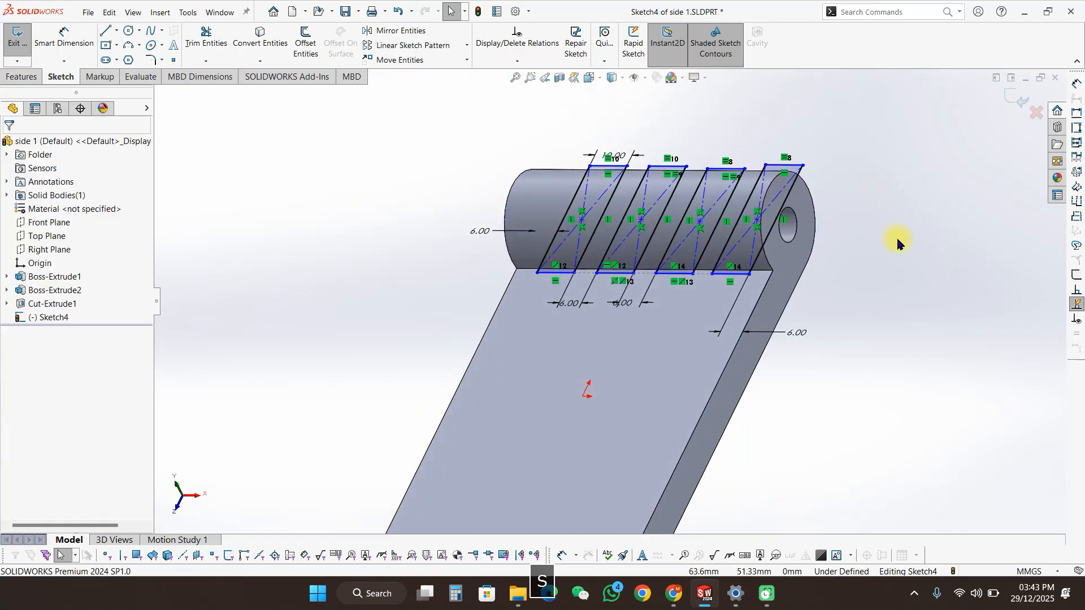
key("s")
left_click(927, 343)
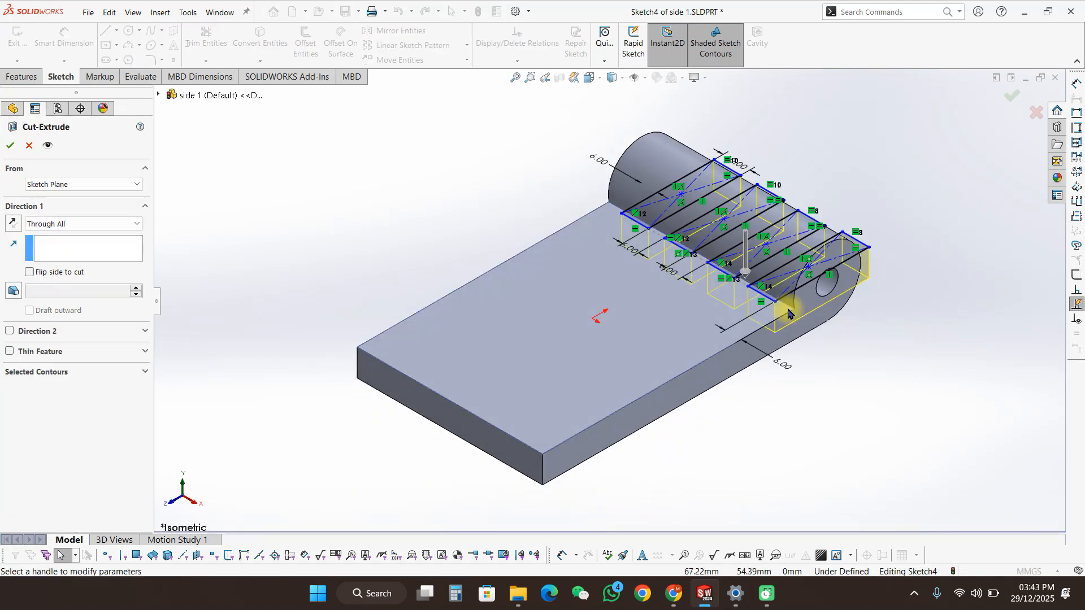
left_click(99, 225)
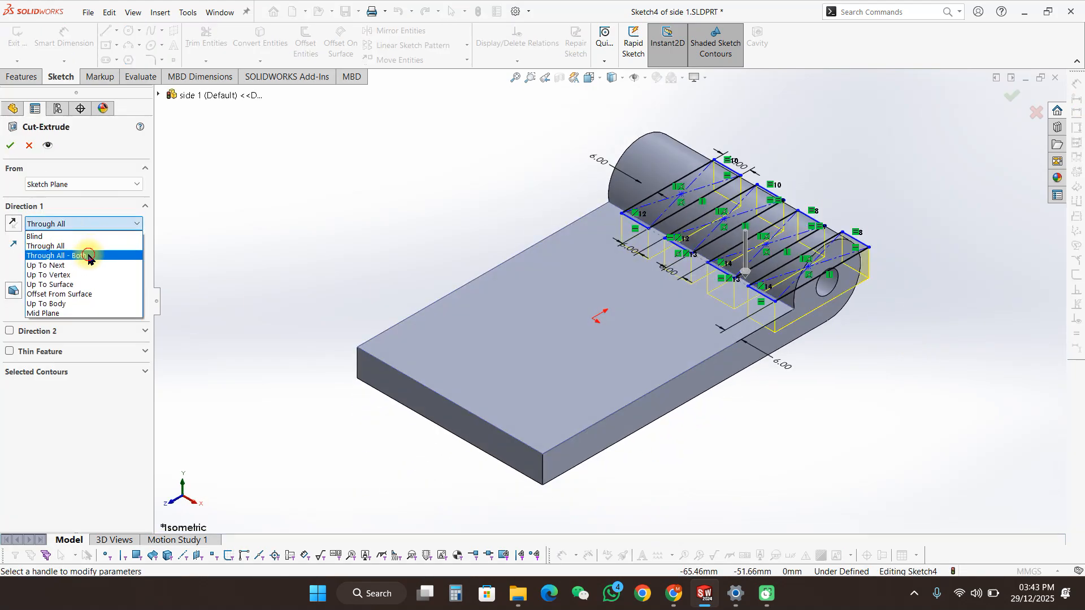
left_click(79, 249)
left_click(11, 147)
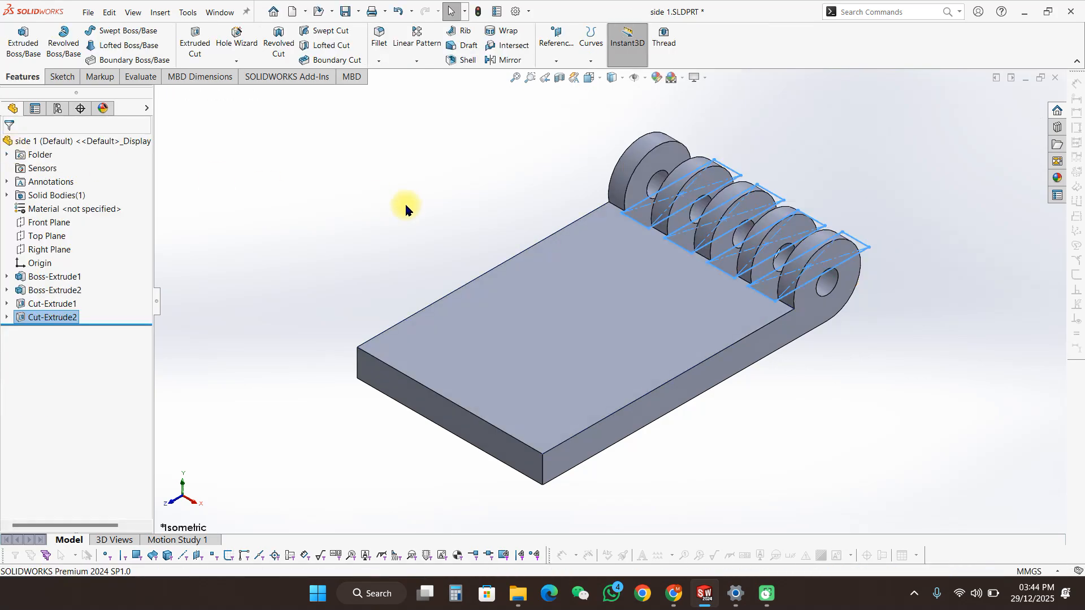
middle_click_drag(929, 428, 863, 532)
middle_click_drag(872, 347, 919, 394)
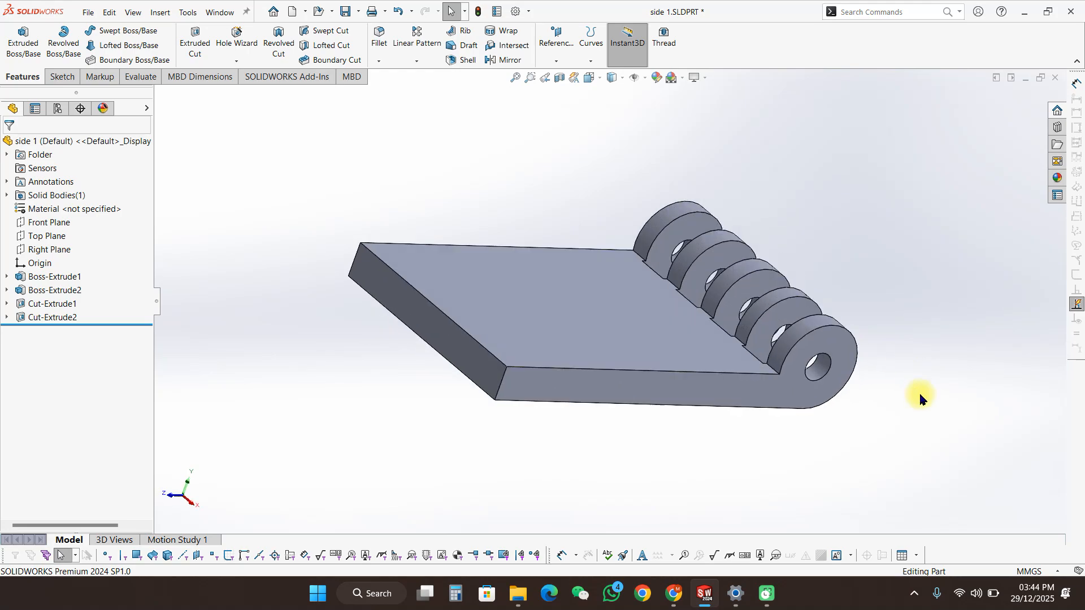
key("ctrl+7")
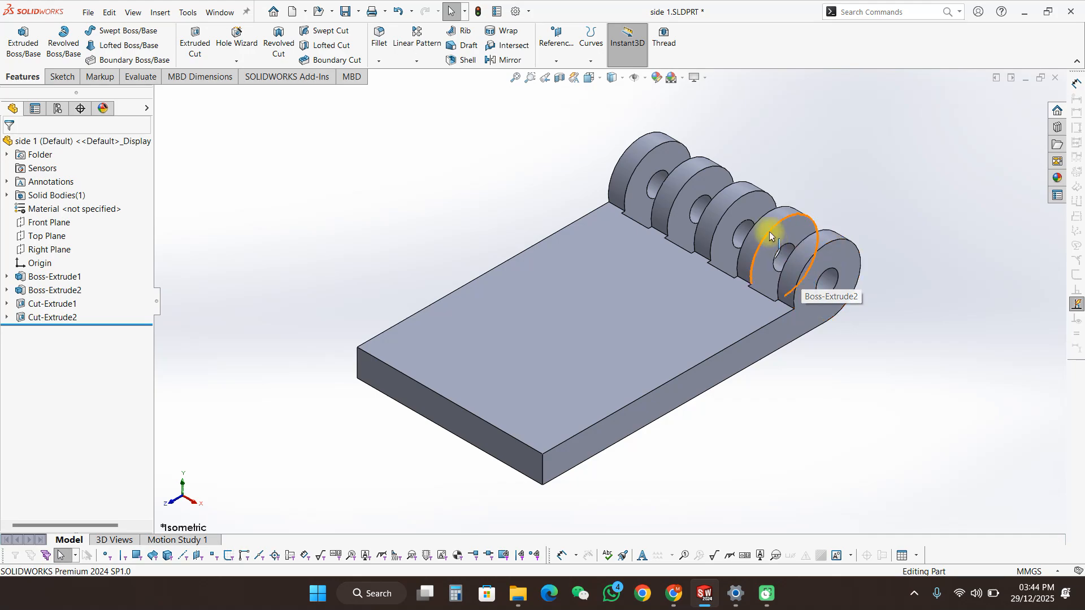
Step: Inspect the cut gaps between the knuckles and save the side 1 part in isometric view
middle_click_drag(768, 233, 799, 289)
scroll(734, 206, "down", 3)
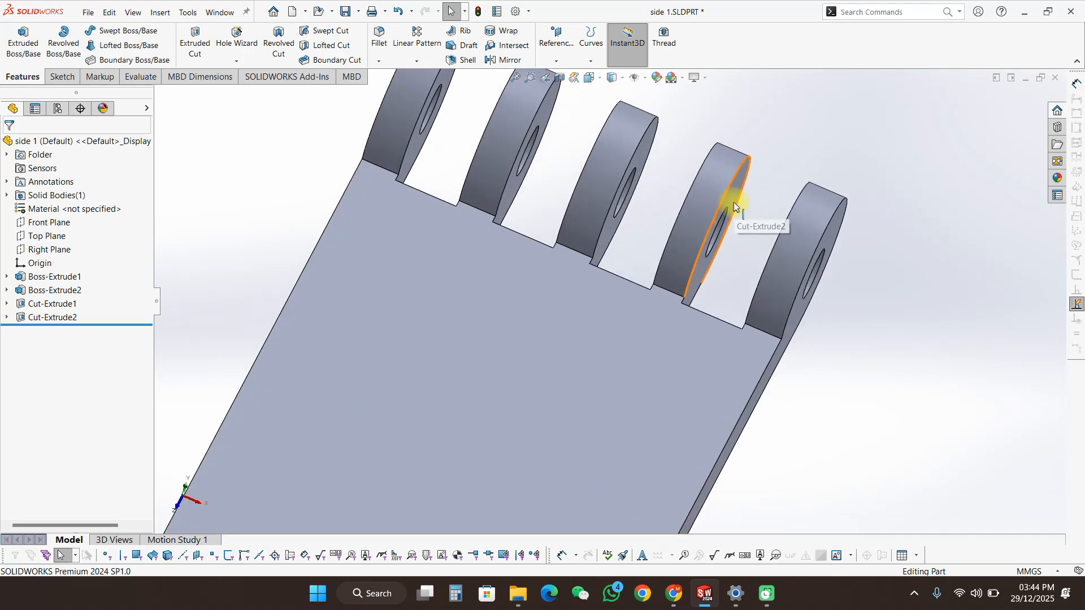
middle_click_drag(739, 195, 707, 235)
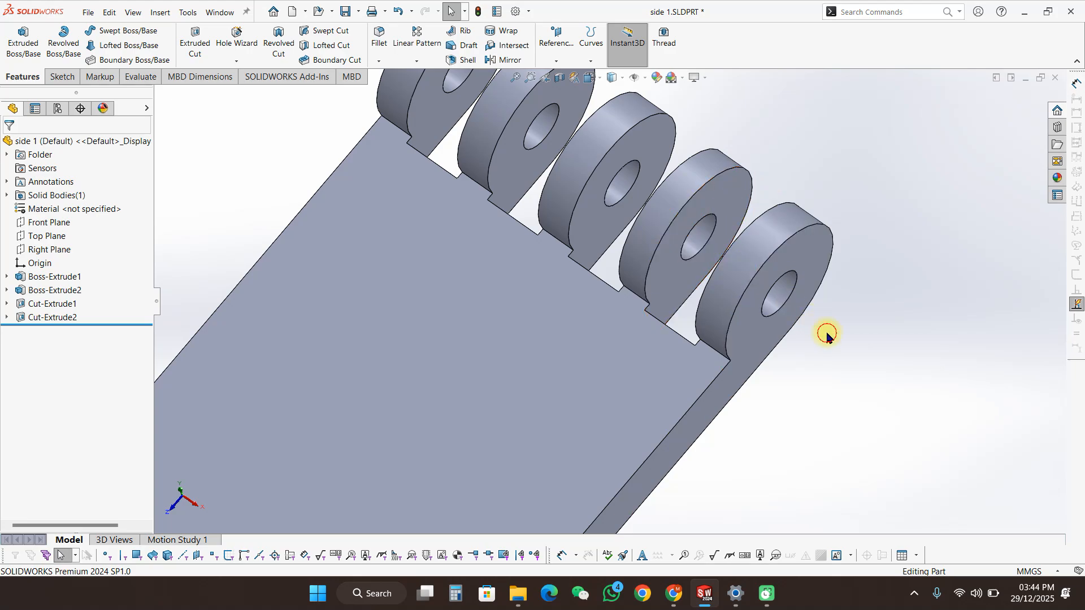
key("ctrl+7")
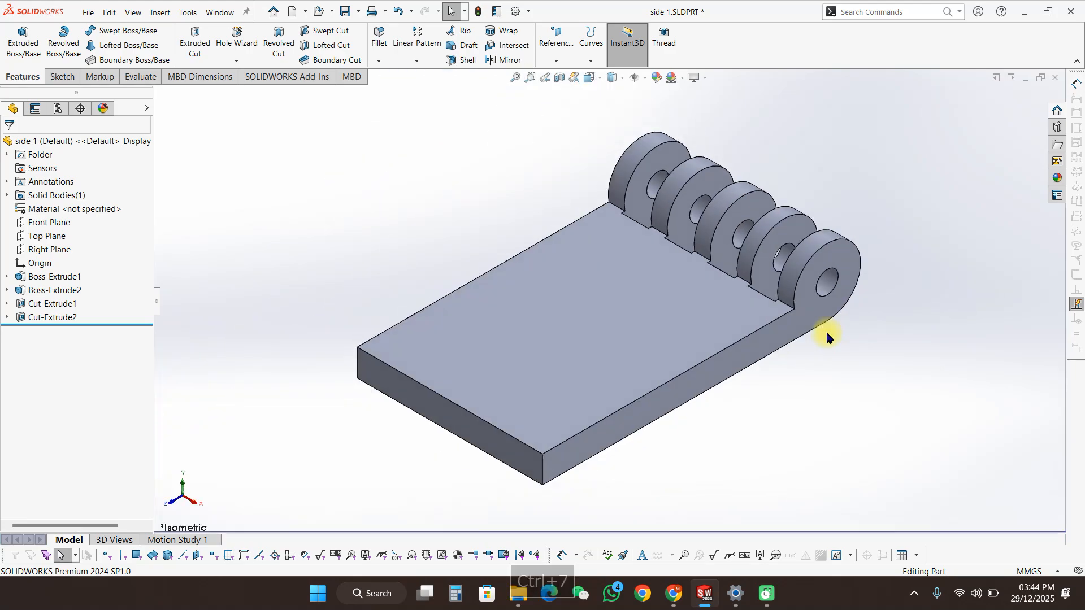
key("ctrl+s")
Step: Switch to the side 2 part and create a new assembly document
mouse_move(708, 587)
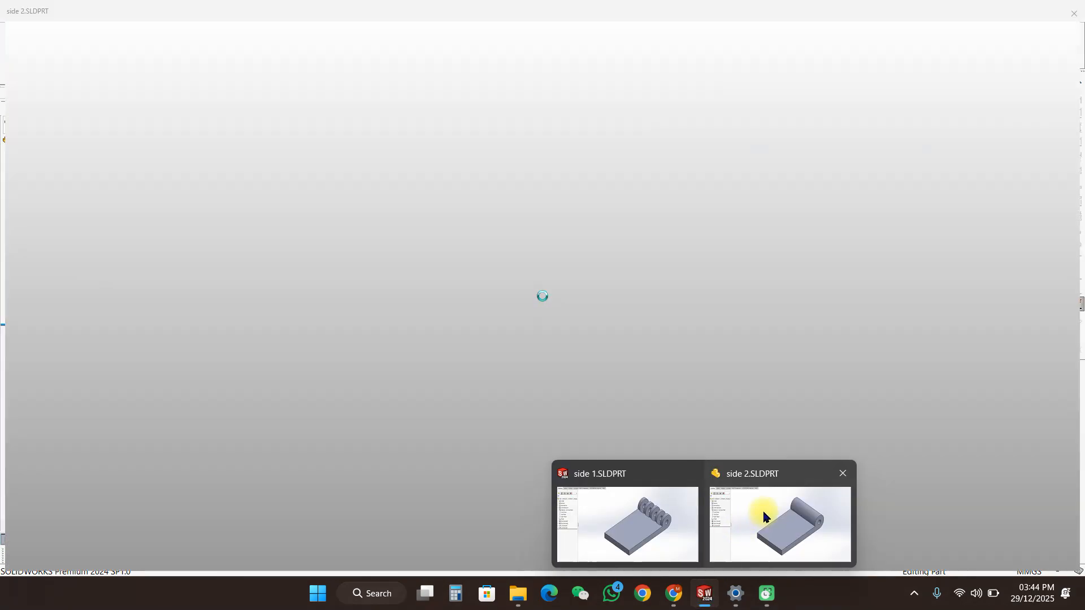
left_click(762, 514)
mouse_move(703, 589)
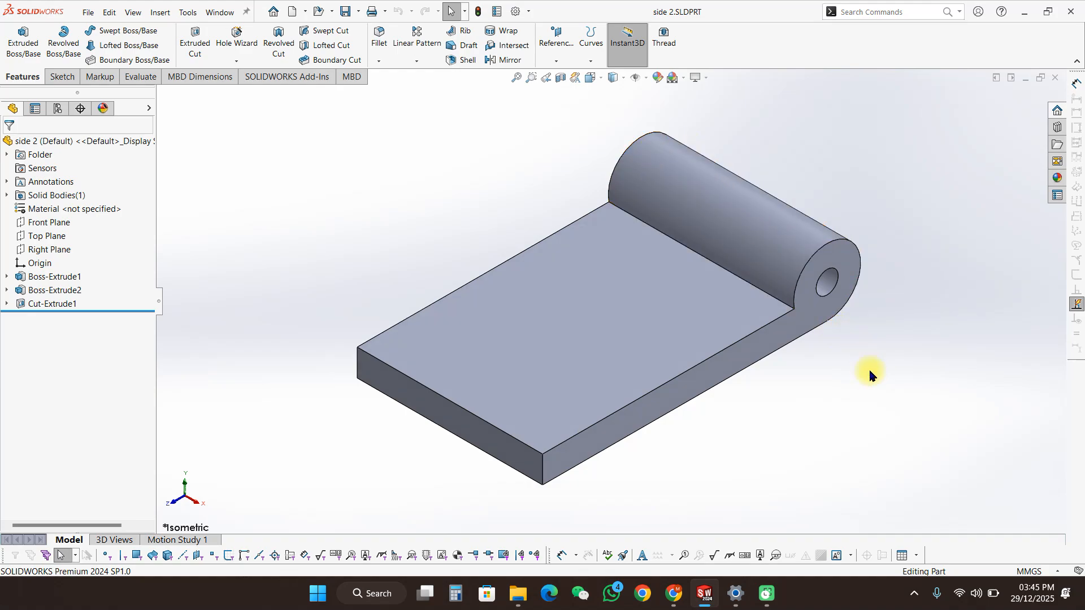
key("ctrl+n")
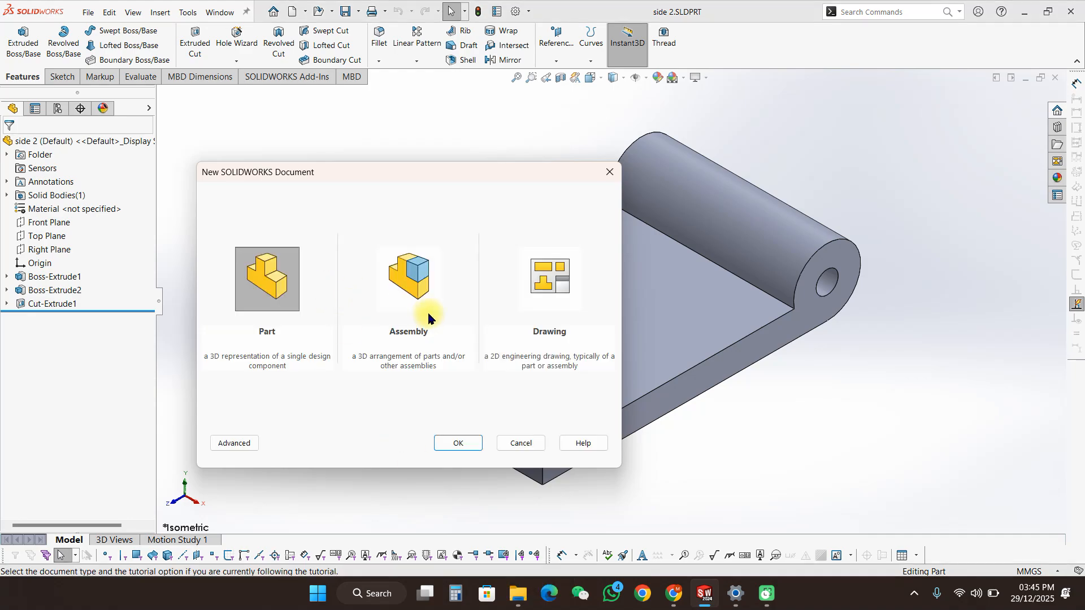
left_click(432, 299)
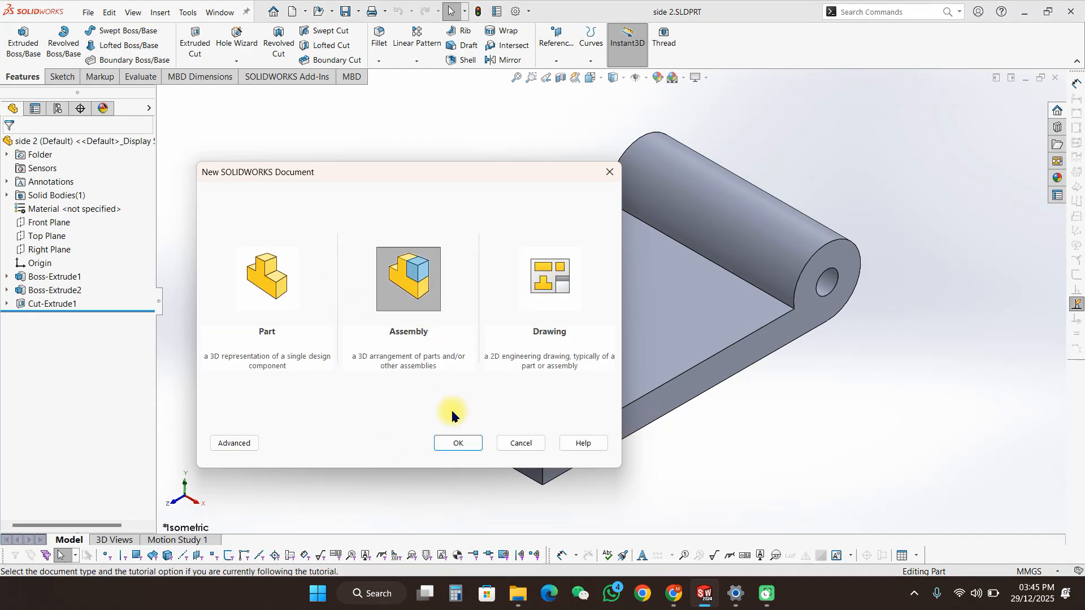
left_click(466, 446)
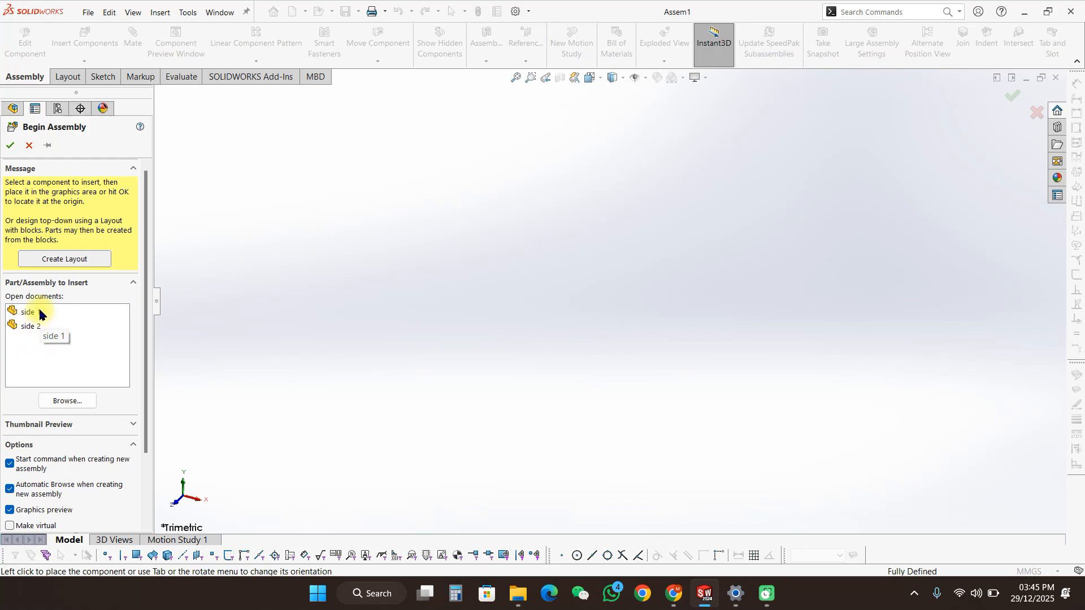
Step: Insert side 1 and side 2 into the assembly, rotating side 1 three times by 90° about Y so its knuckles face side 2
left_click(39, 313)
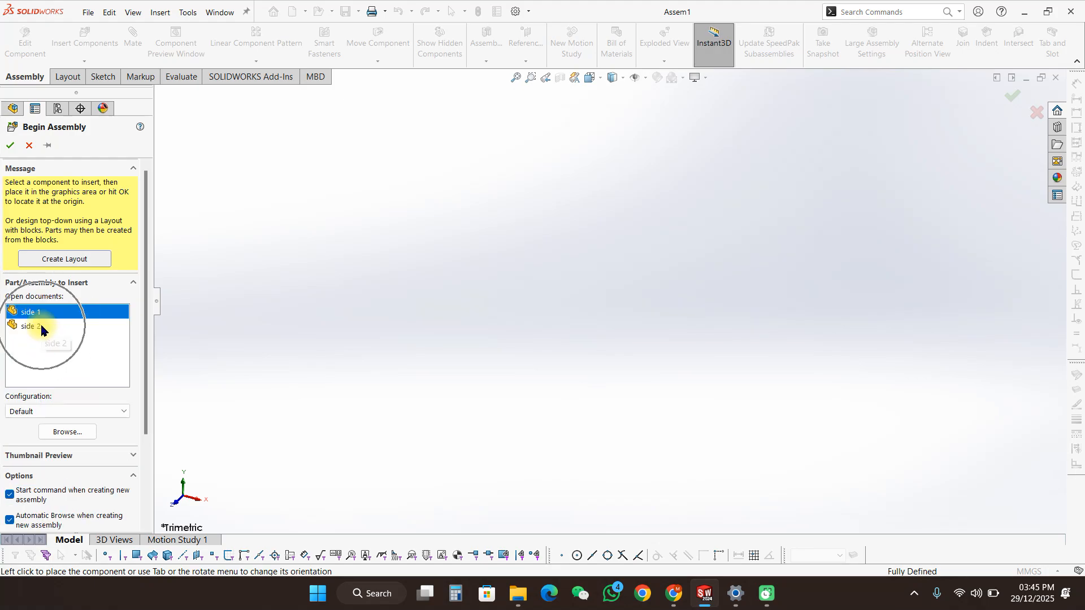
left_click(41, 327, "ctrl")
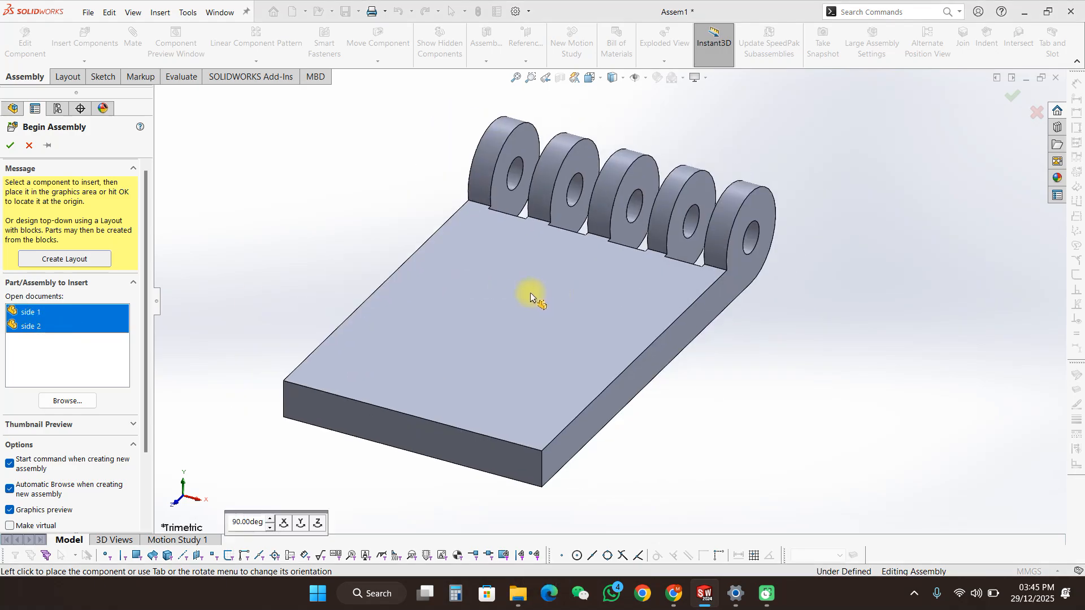
scroll(487, 294, "down", 2)
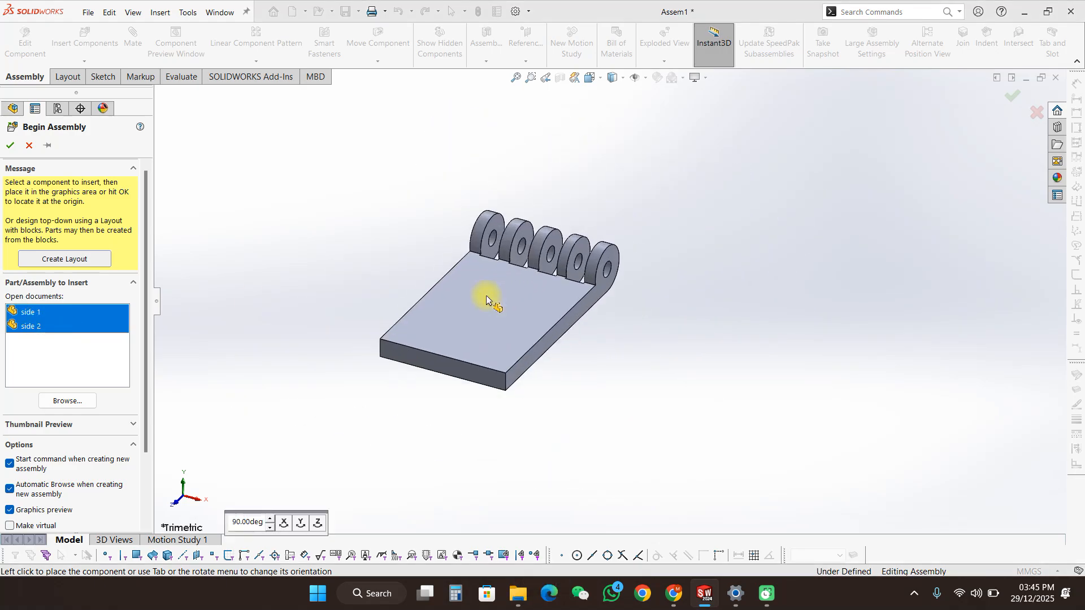
scroll(551, 316, "down", 2)
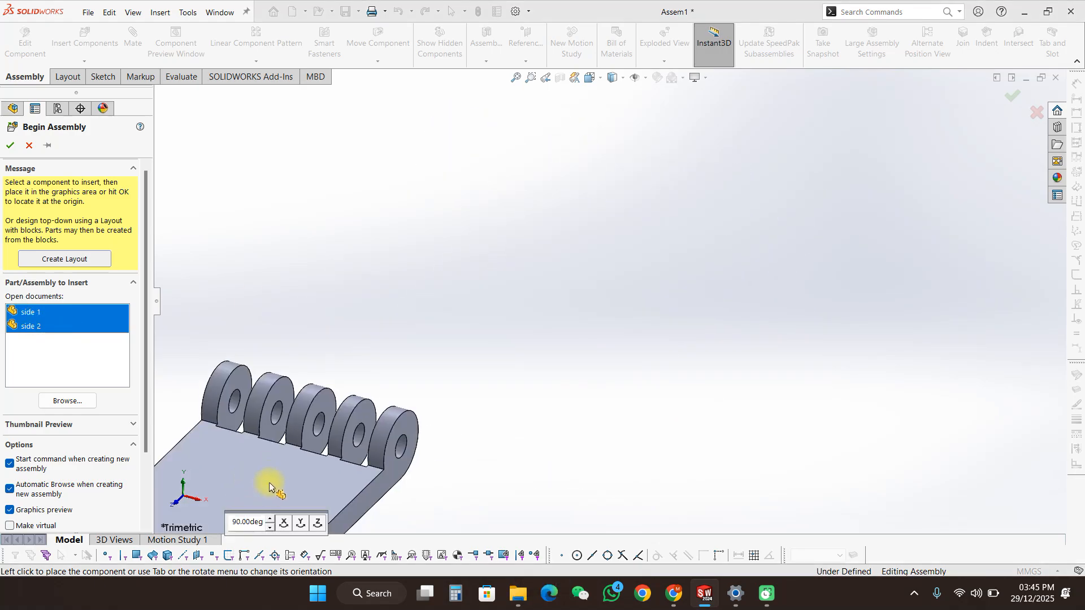
left_click(299, 523)
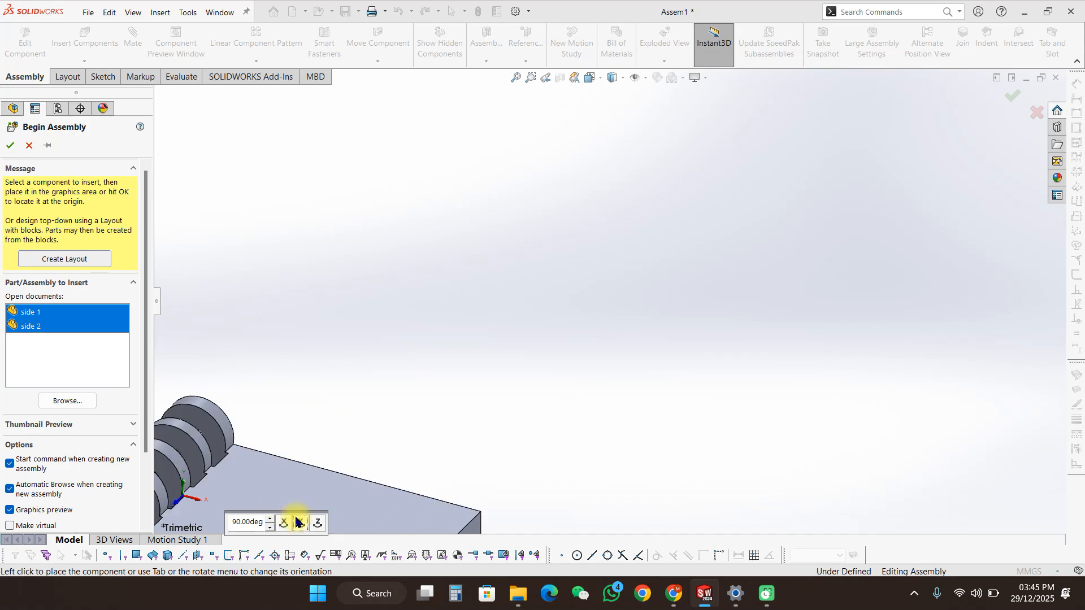
left_click(298, 522)
left_click(297, 522)
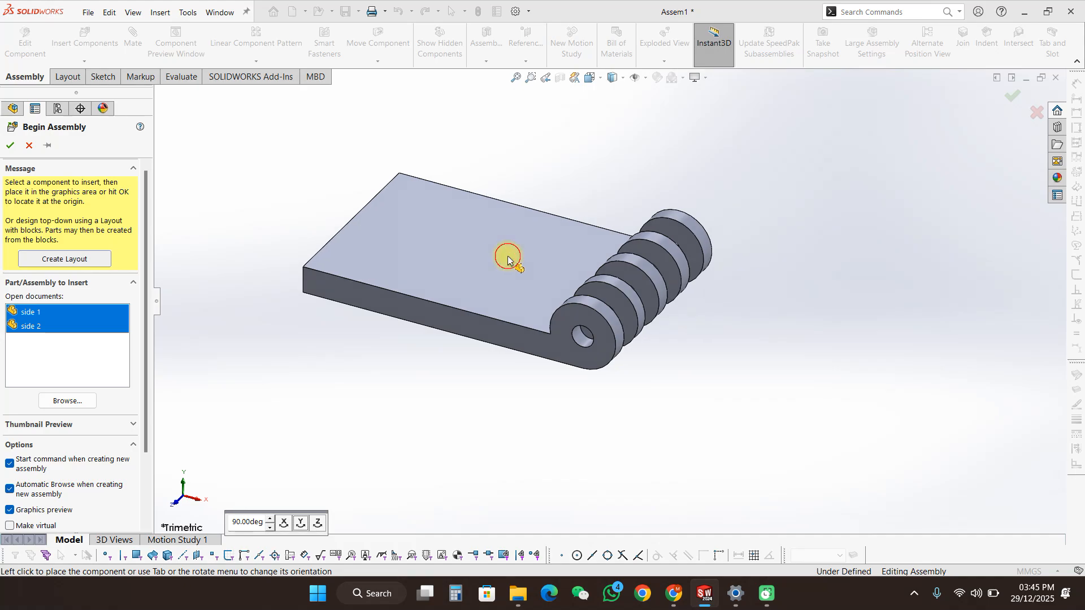
left_click(508, 260)
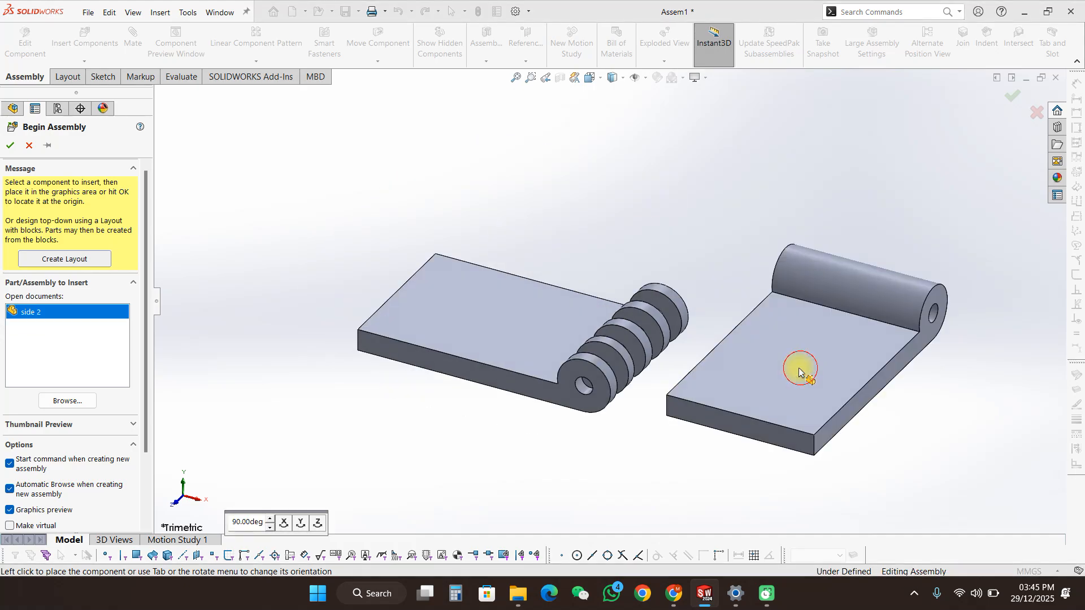
left_click(800, 371)
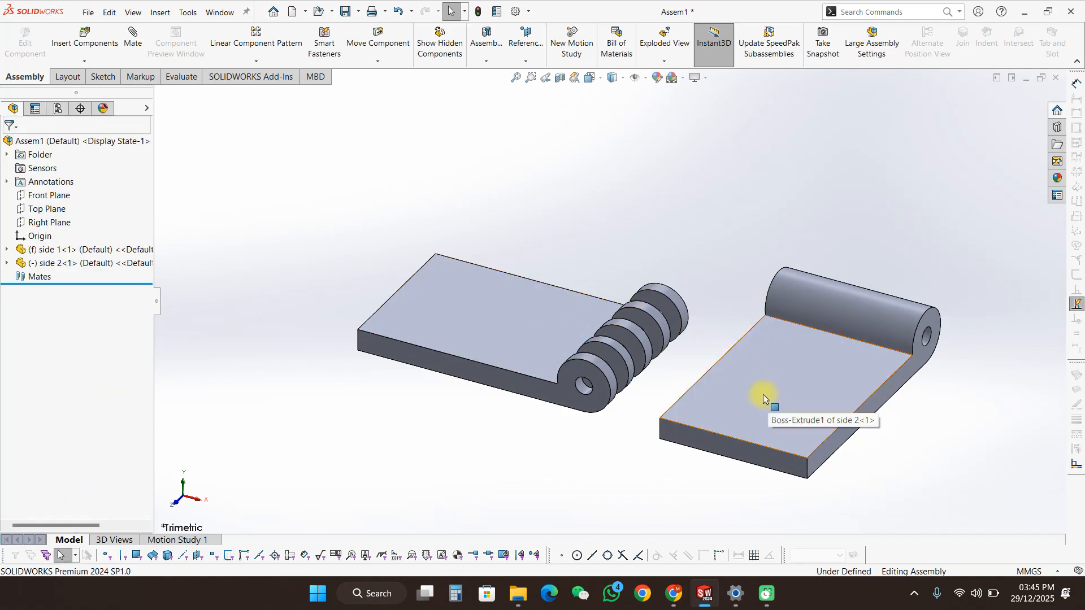
Step: Rotate side 2 with Move with Triad in the top view until its knuckle faces side 1
key("space")
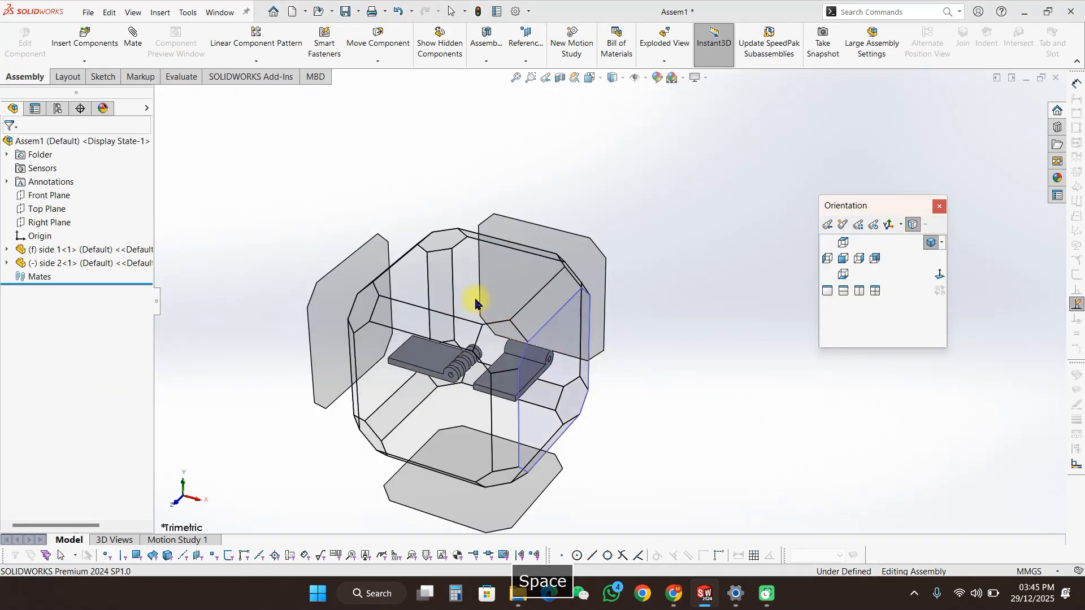
left_click(475, 299)
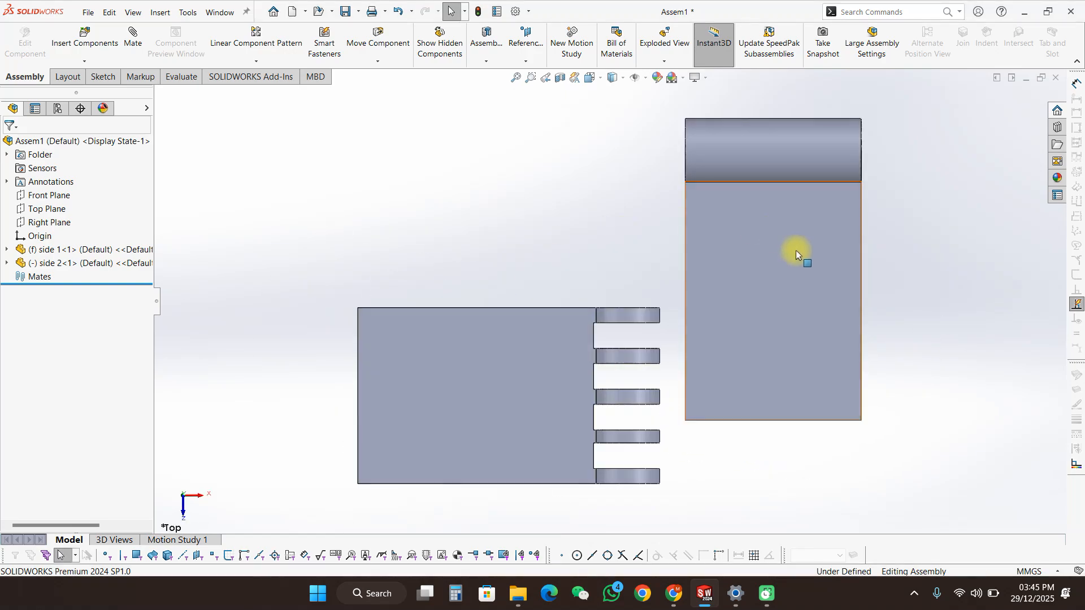
right_click(795, 250)
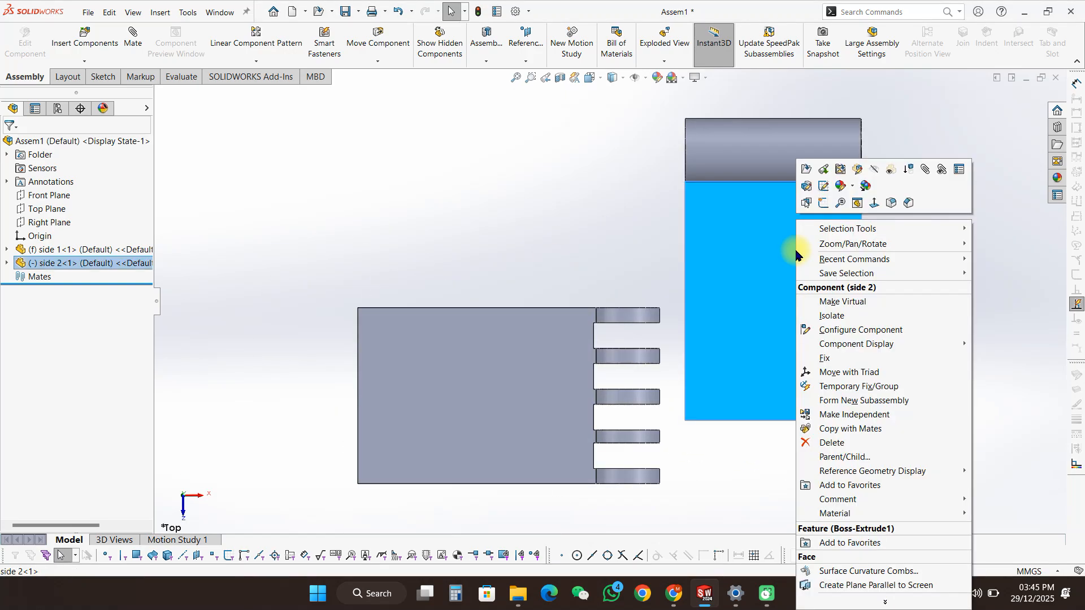
left_click(852, 375)
left_click_drag(816, 311, 853, 212)
left_click(491, 222)
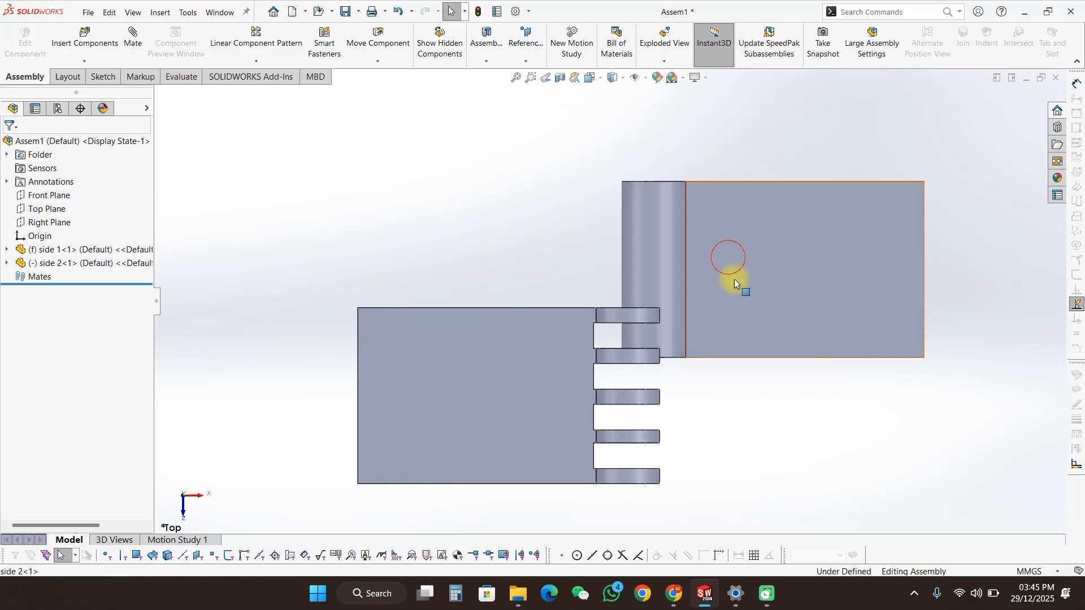
Step: Move side 2 so its knuckle overlaps side 1's knuckles in both the top and front views
left_click_drag(726, 279, 700, 383)
key("Escape")
left_click(680, 266)
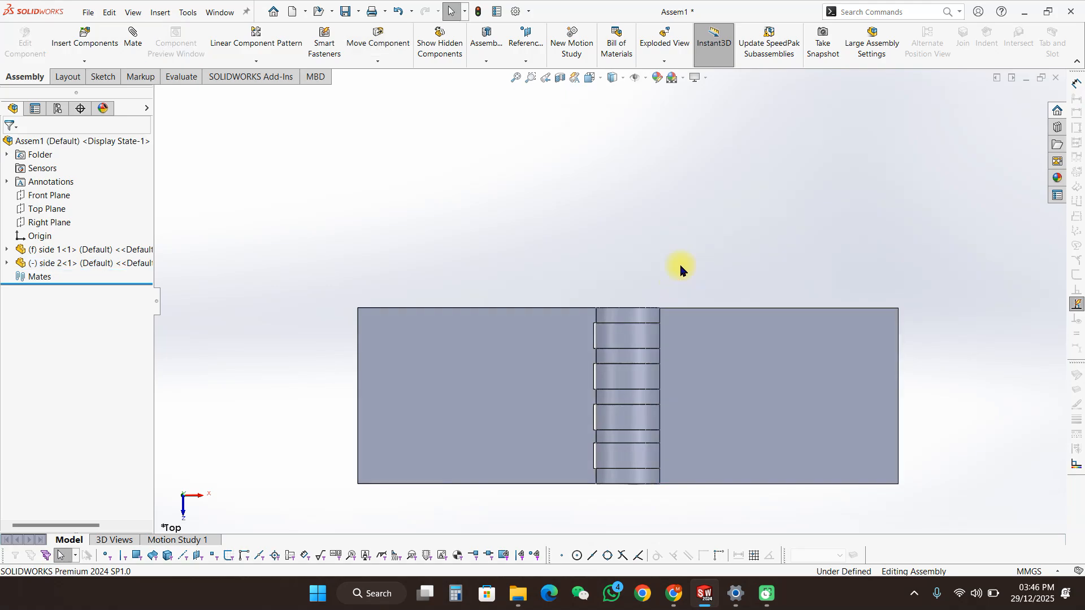
middle_click_drag(717, 371, 707, 212)
key("space")
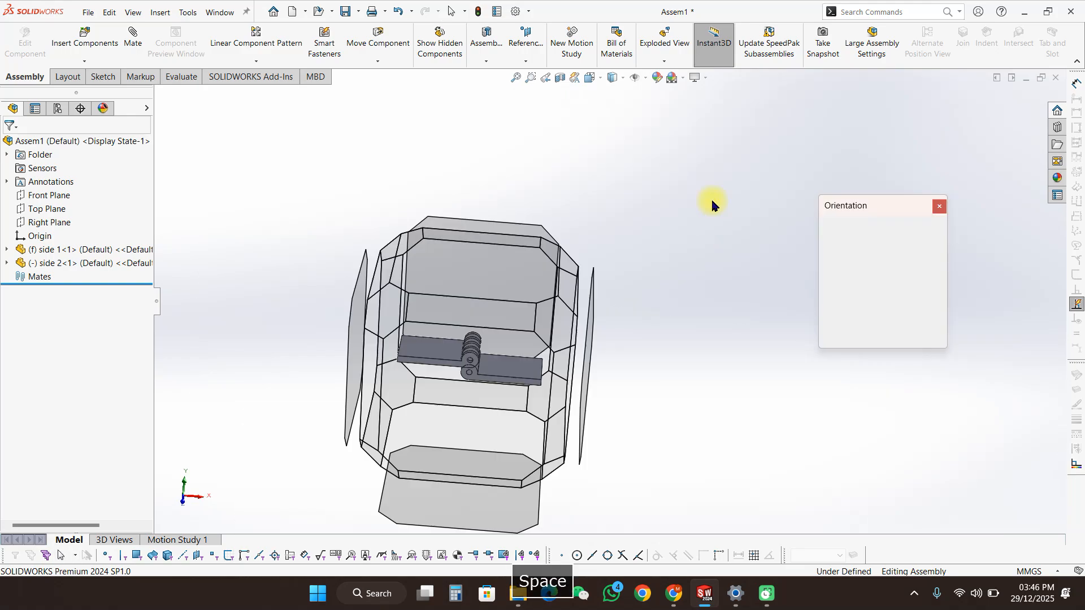
key("ctrl+1")
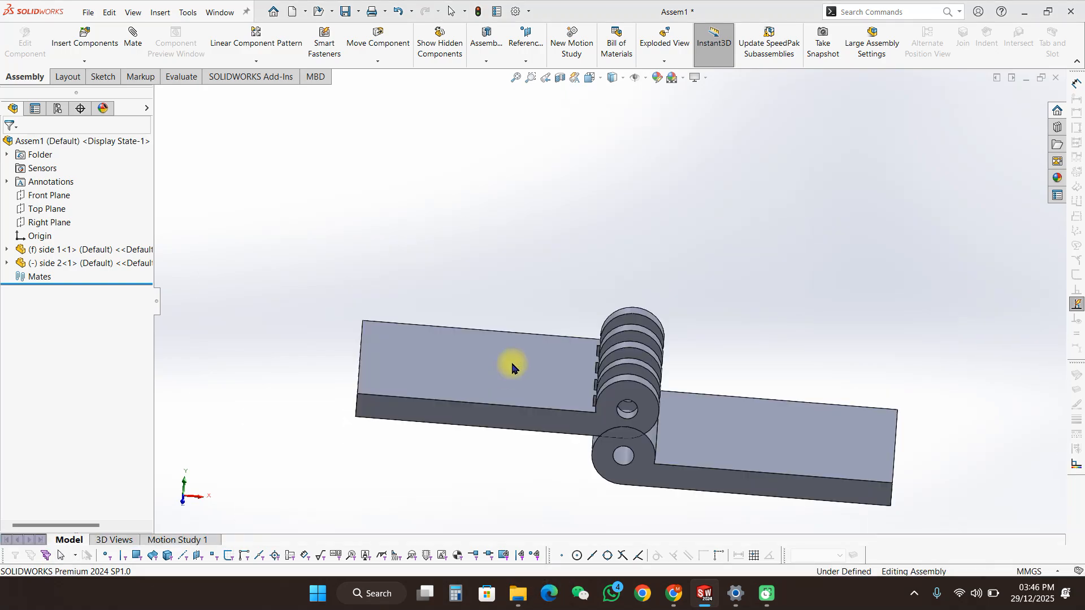
left_click_drag(635, 320, 649, 358)
left_click(649, 358)
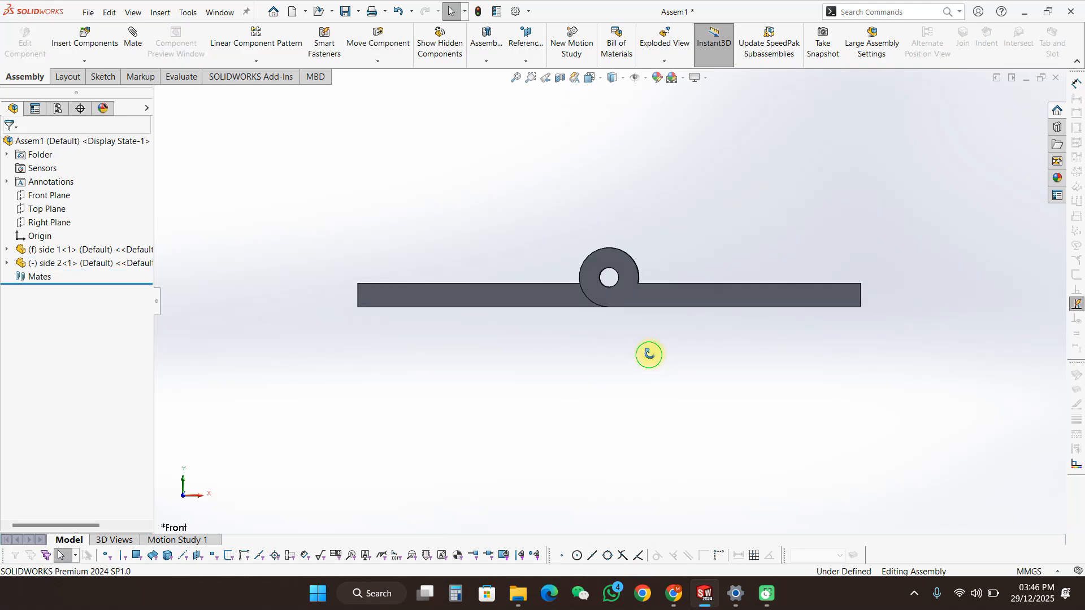
key("ctrl+7")
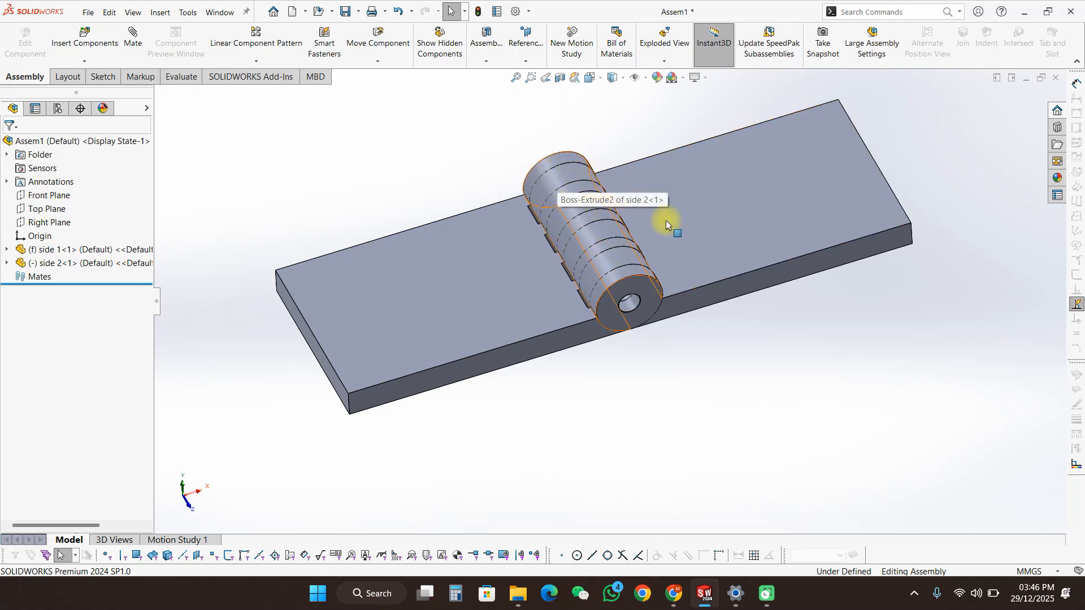
left_click(729, 223)
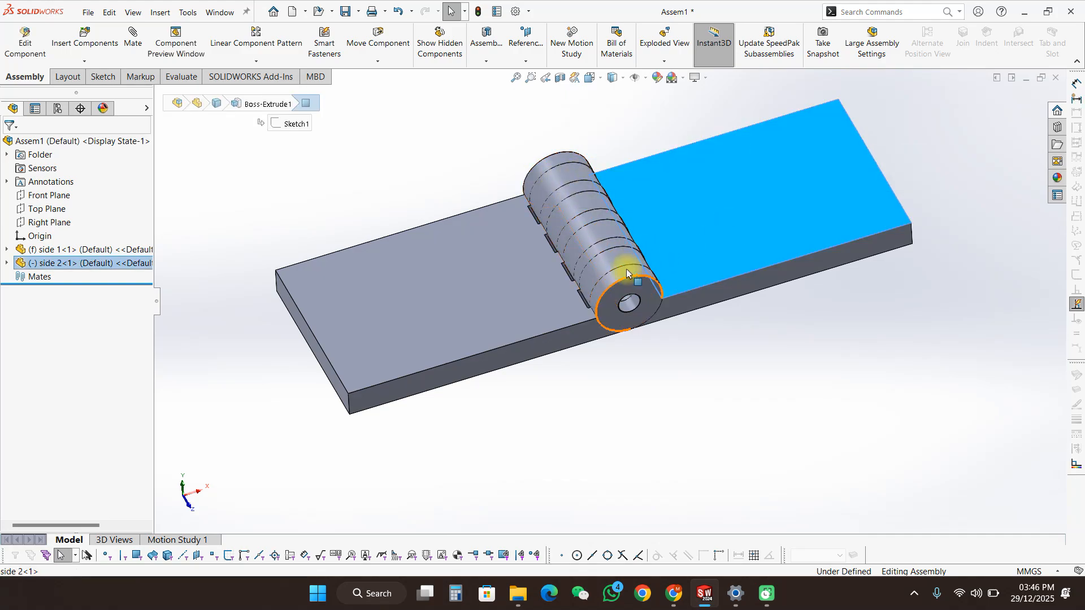
left_click(688, 384)
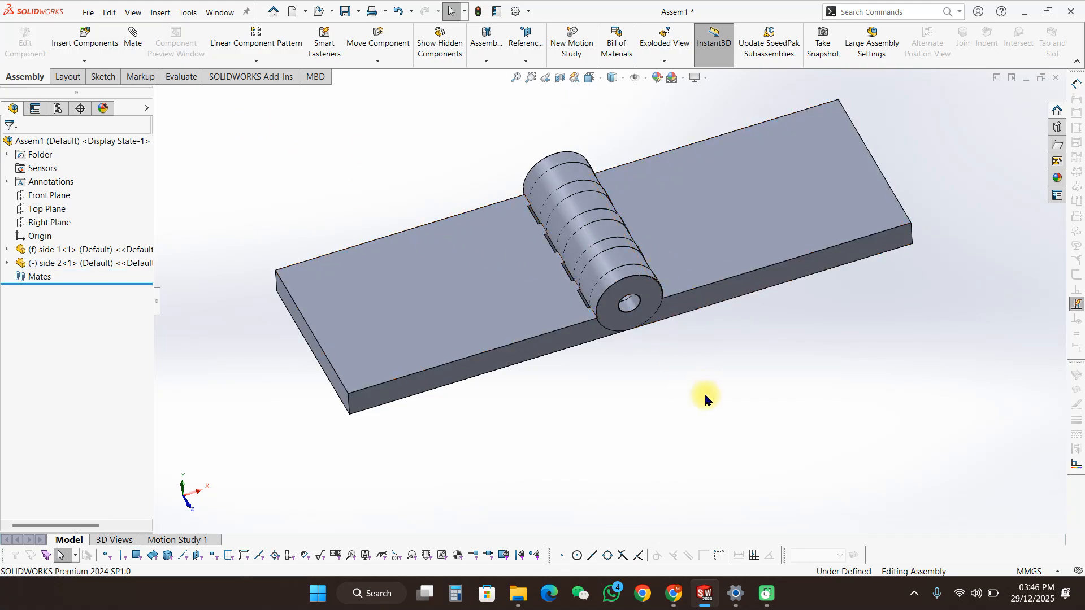
left_click(626, 263)
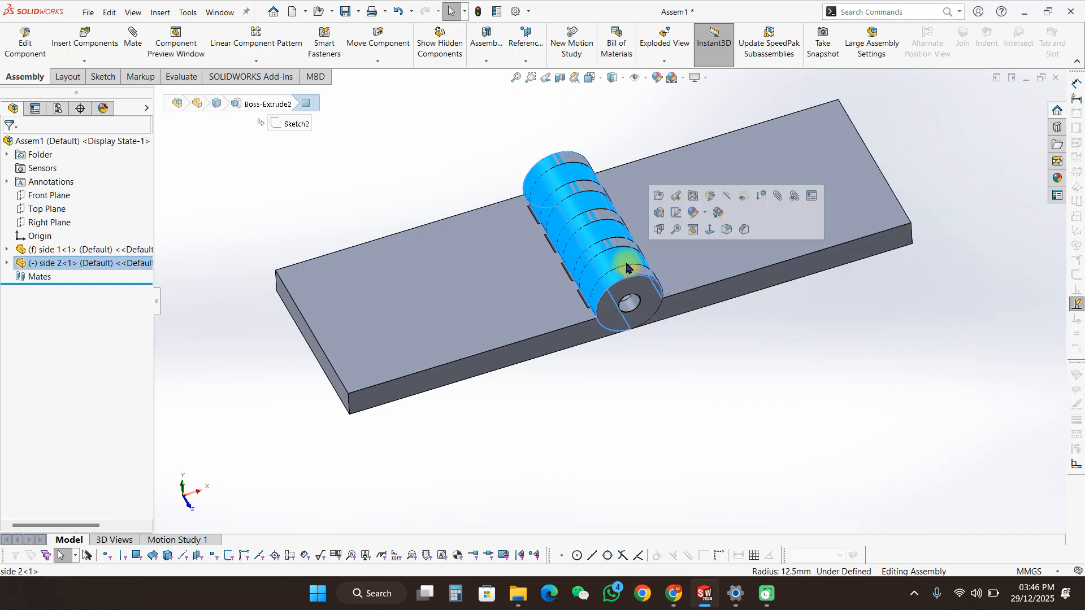
left_click(630, 305, "ctrl")
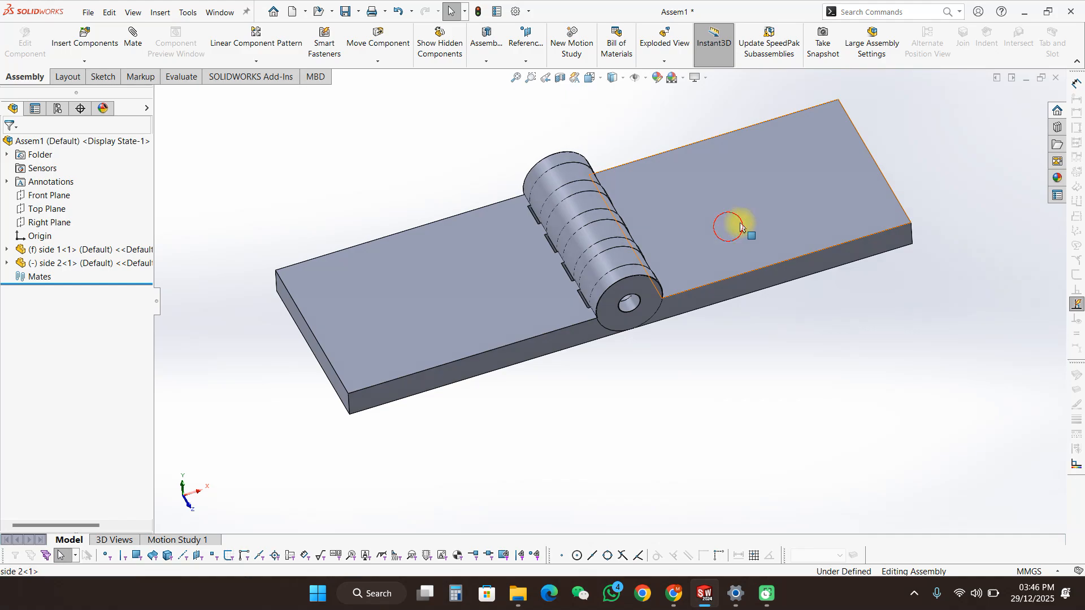
Step: Pull side 2 away from side 1 and mate the outer cylindrical knuckle faces of both parts concentric
left_click_drag(731, 225, 780, 221)
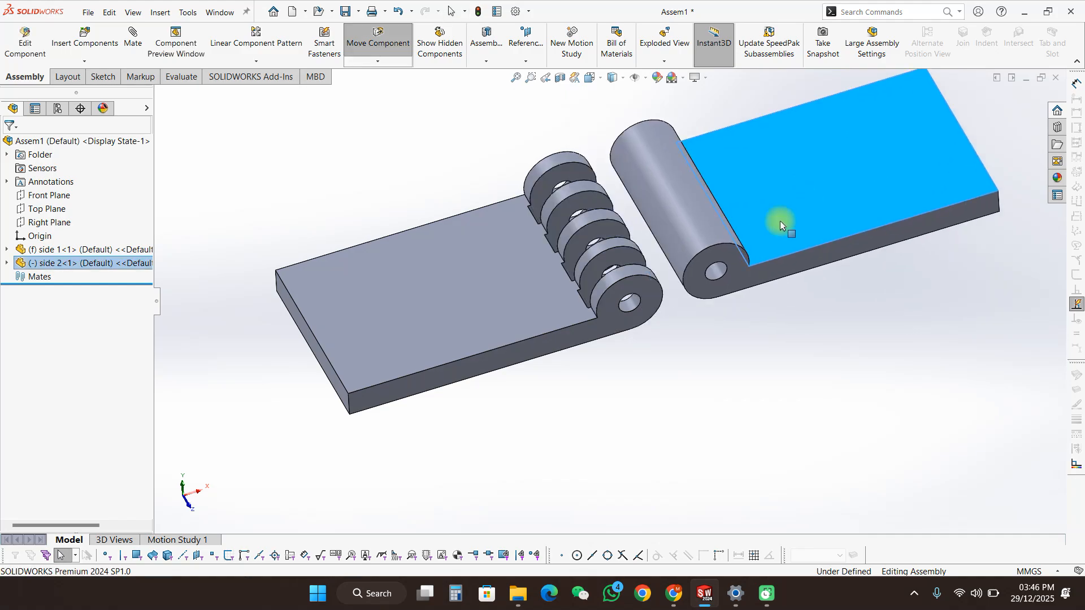
left_click(632, 286)
left_click(700, 223, "ctrl")
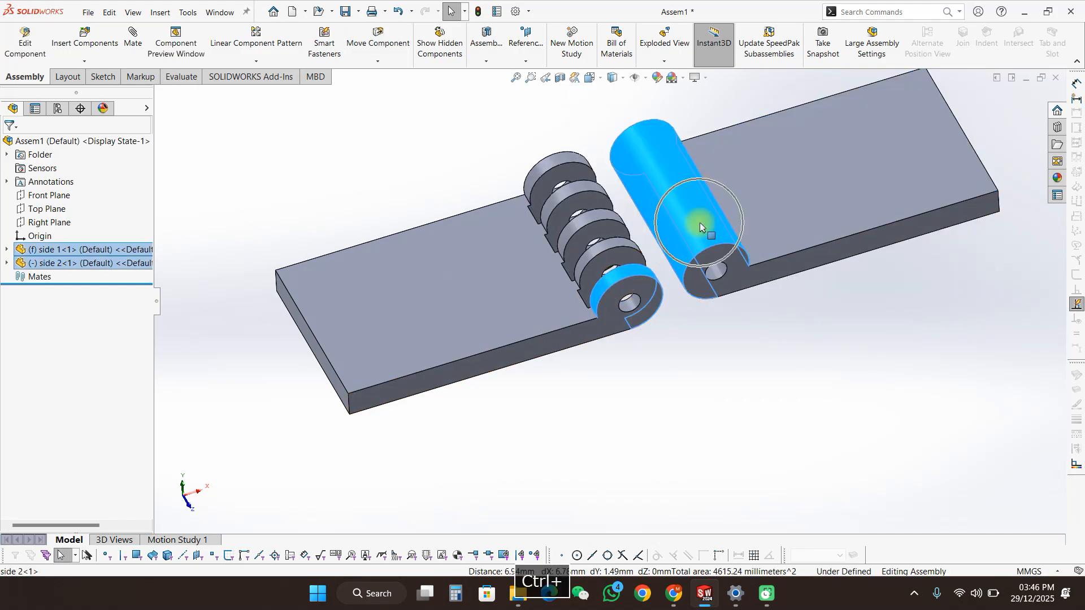
left_click(783, 215)
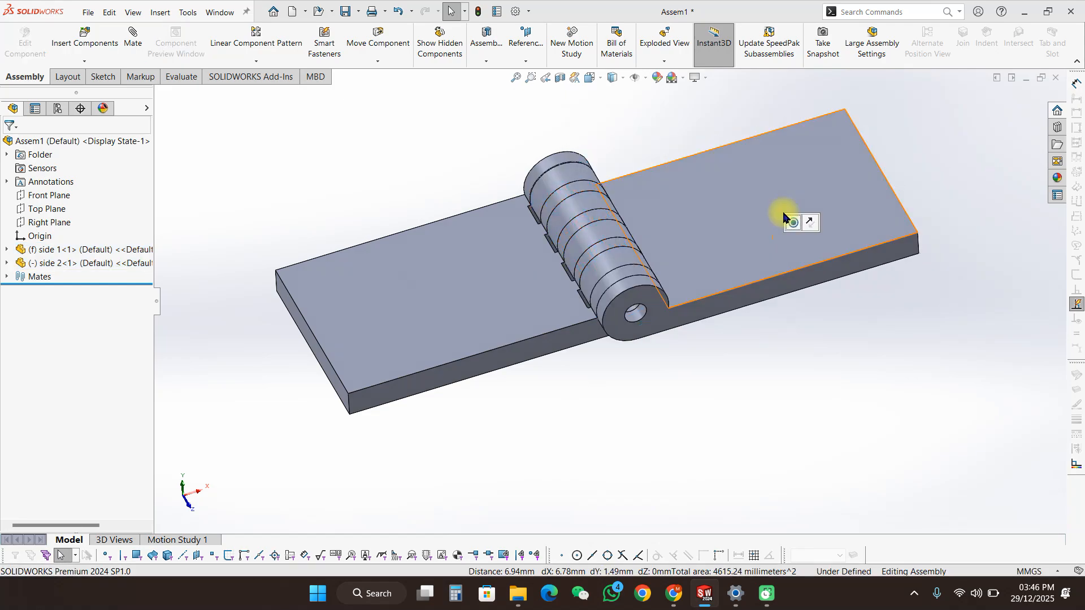
Step: Add a coincident mate between the front side faces of side 1 and side 2
middle_click_drag(697, 391, 692, 355)
left_click(734, 304)
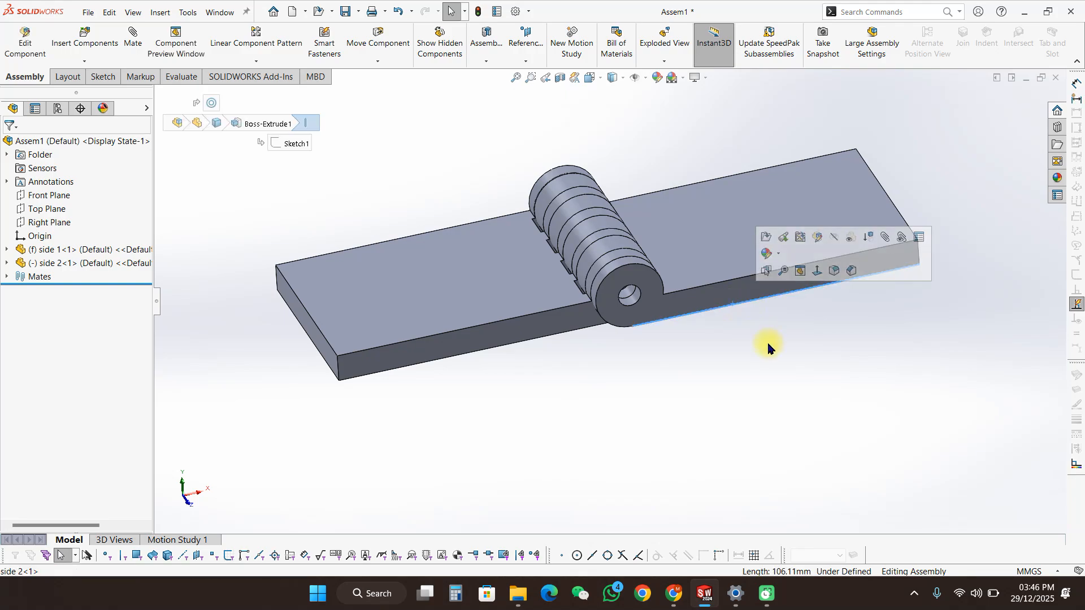
left_click(766, 340)
left_click(603, 318)
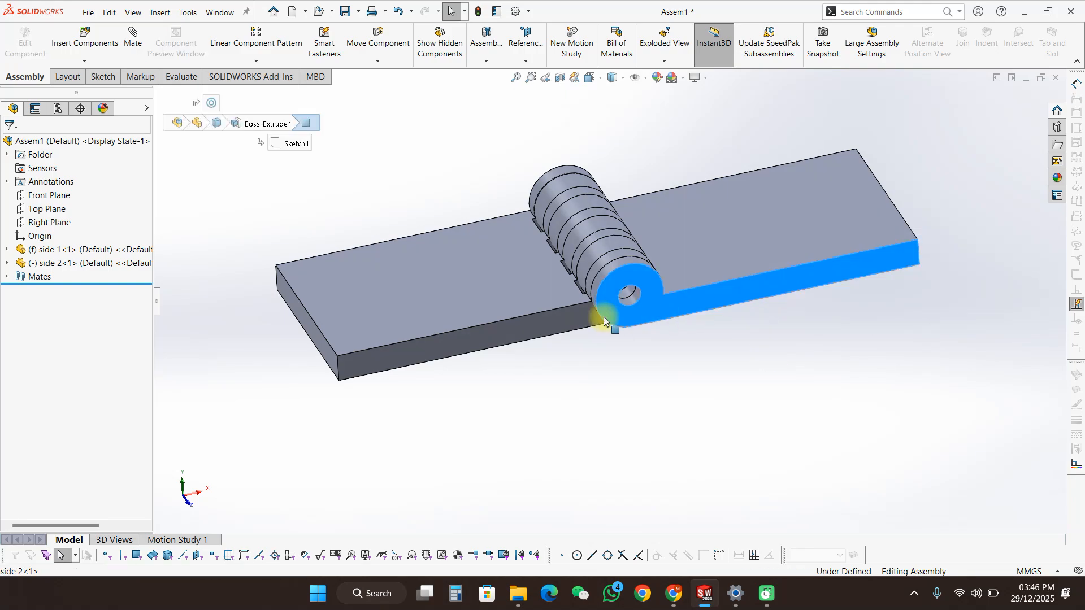
left_click(562, 315, "ctrl")
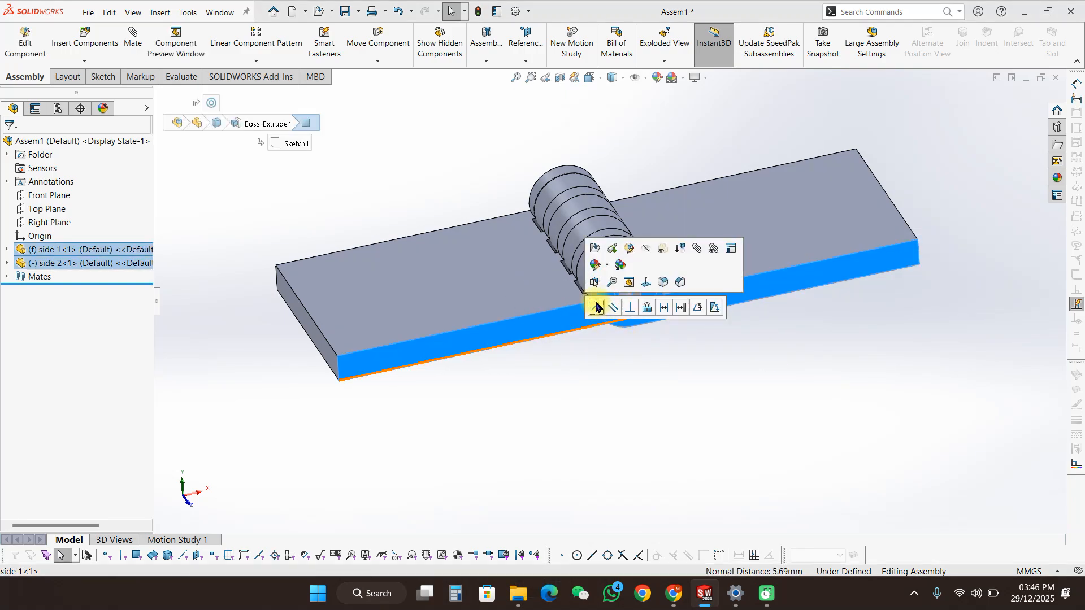
left_click(597, 308)
left_click(653, 415)
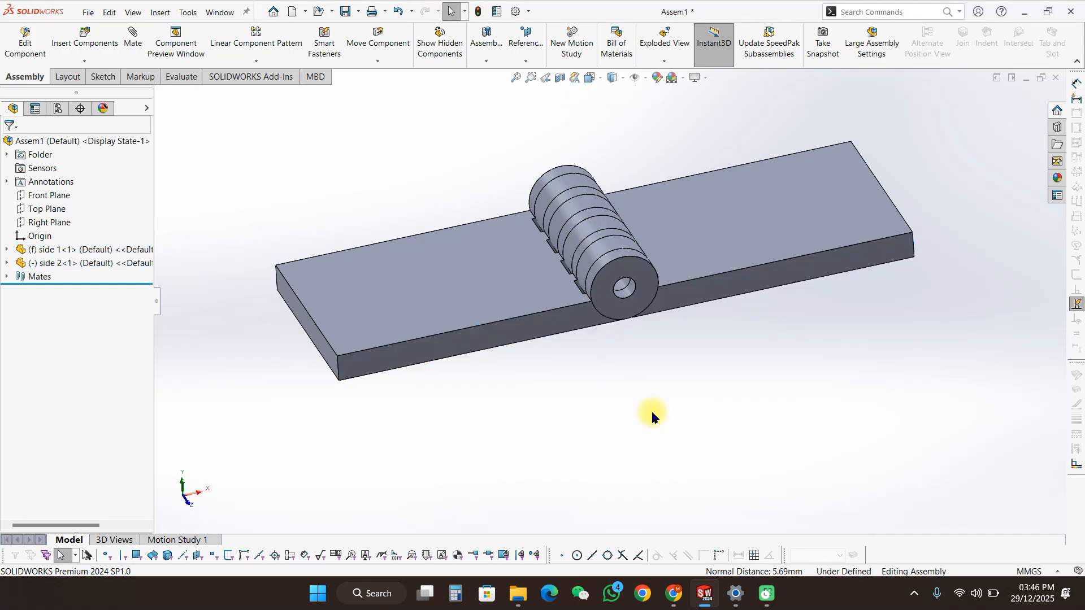
Step: Swing side 2 slightly upward about the knuckle axis to test the hinge motion in isometric view
mouse_move(650, 408)
middle_mouse_down()
mouse_move(721, 435)
mouse_move(635, 395)
mouse_move(620, 404)
mouse_move(632, 419)
middle_mouse_up()
left_click(812, 209)
left_click_drag(715, 141, 671, 165)
key("Escape")
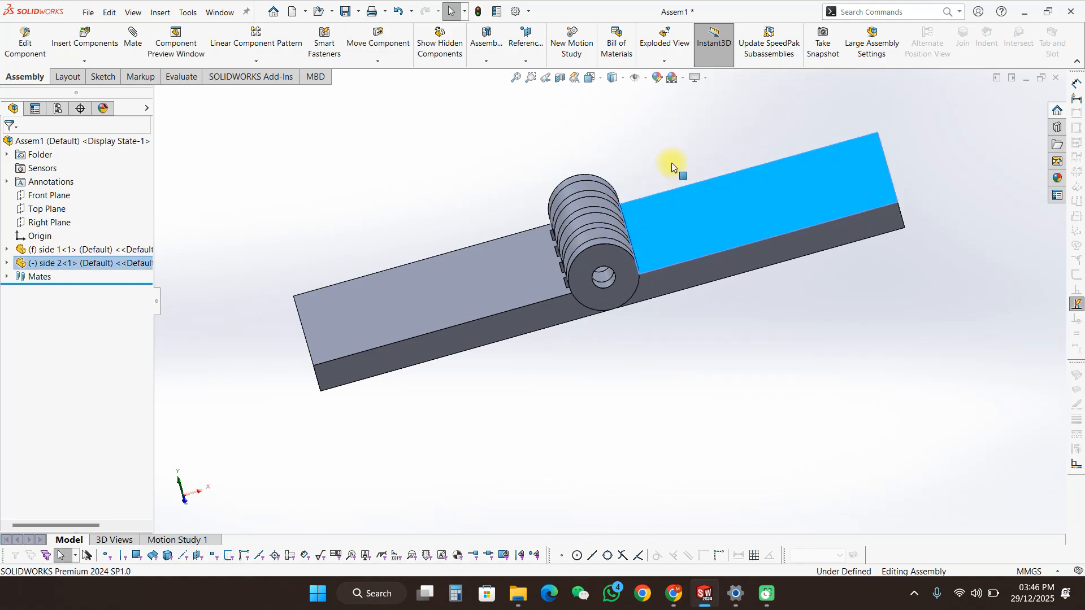
key("ctrl+7")
left_click(862, 417)
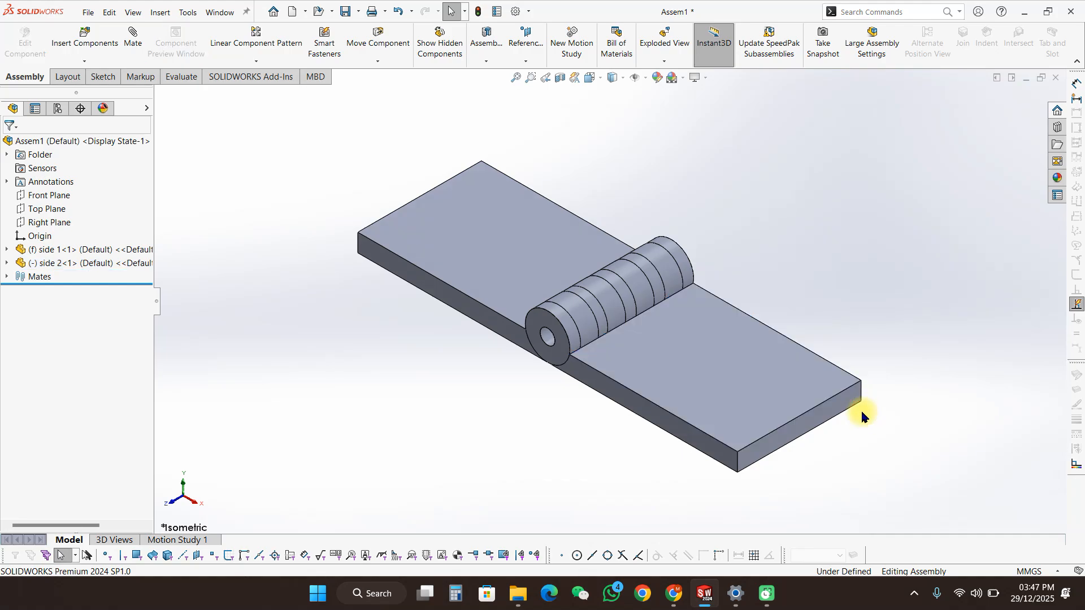
left_click_drag(803, 394, 775, 249)
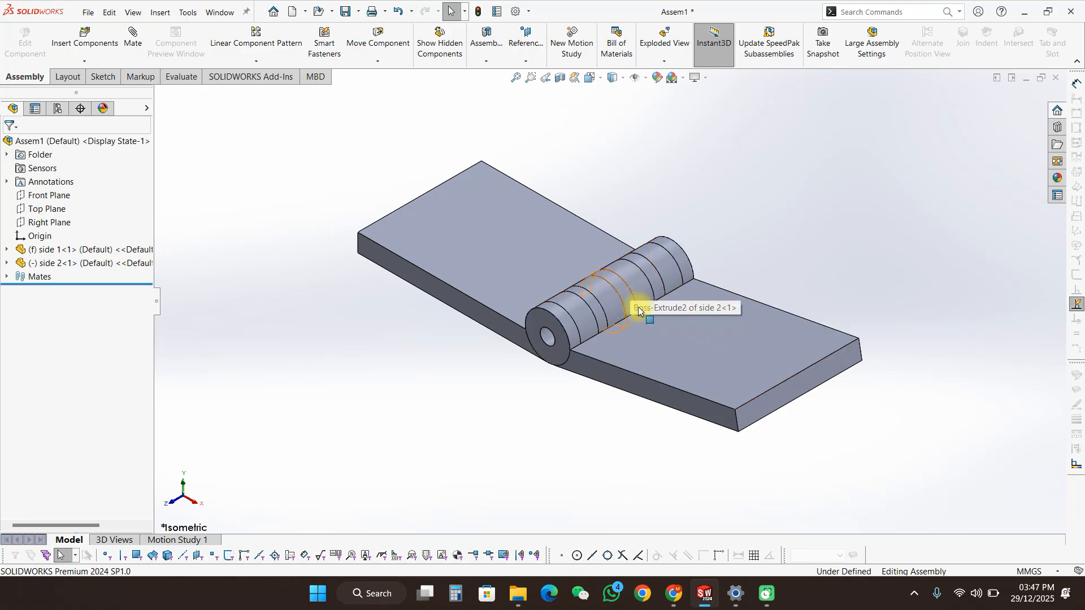
Step: Preview the side 2 component in a separate component preview window and examine its hinge barrel and plate
right_click(671, 336)
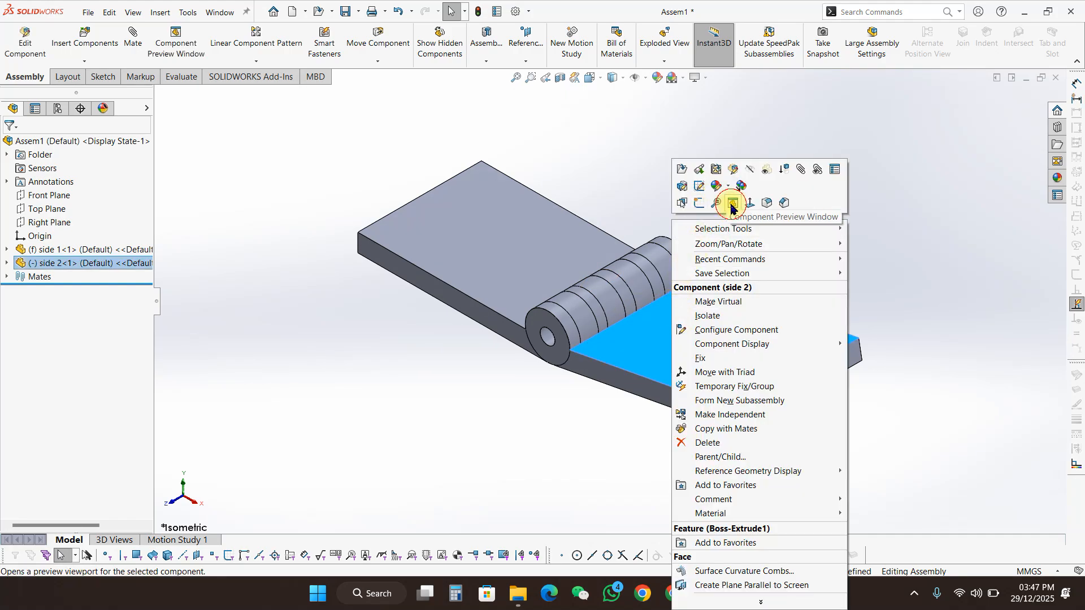
left_click(731, 204)
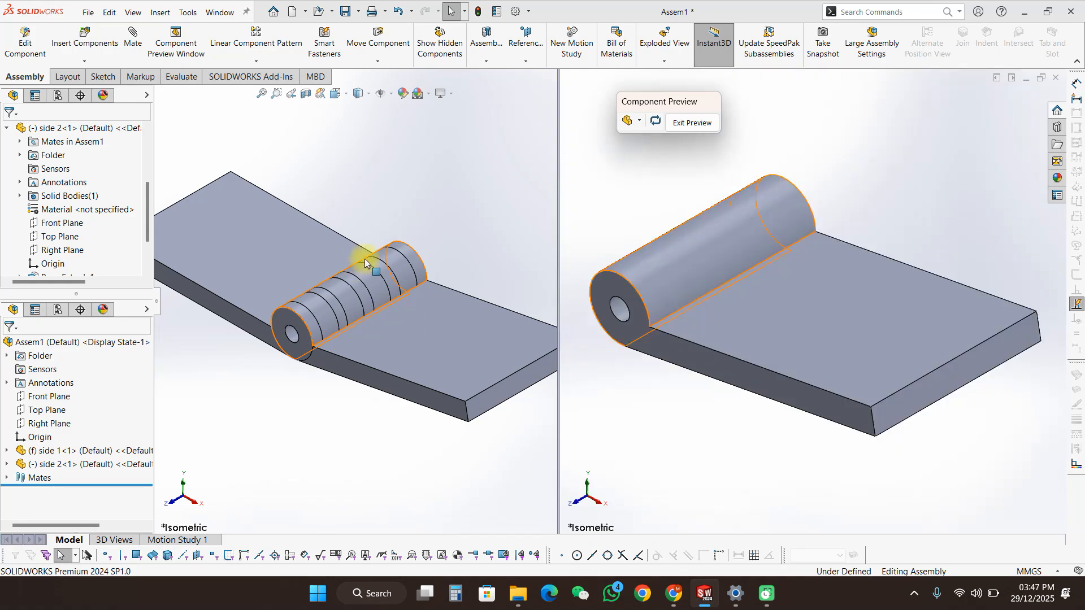
left_click(834, 245)
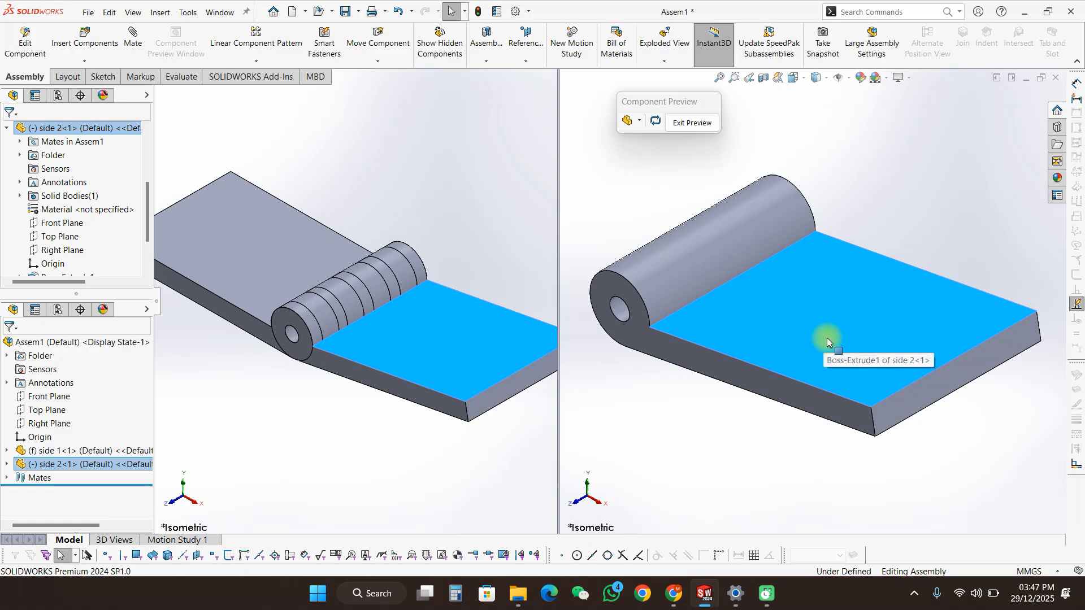
left_click(487, 194)
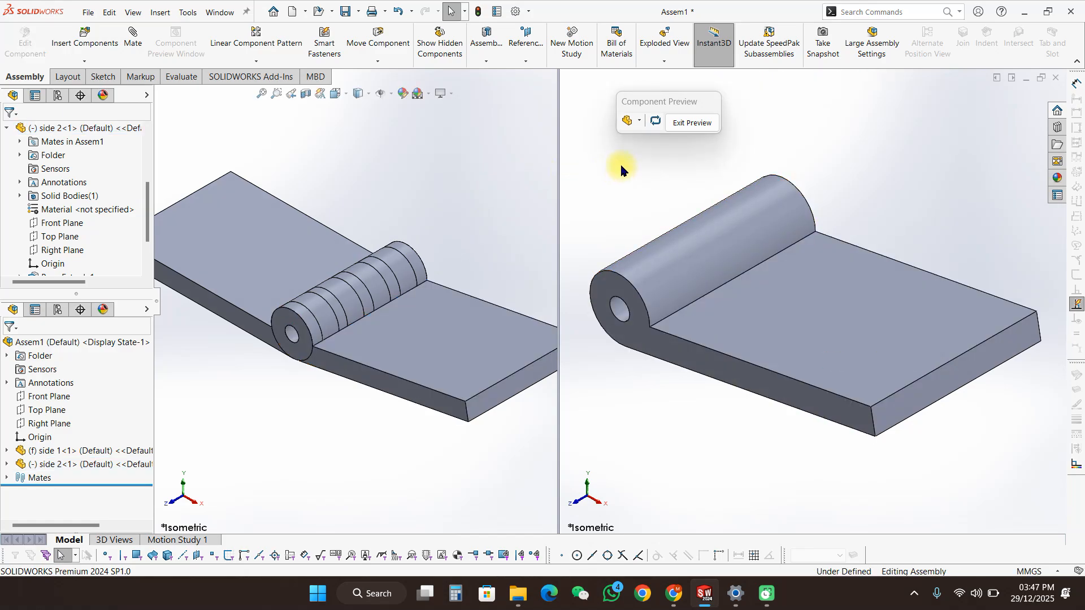
left_click(65, 77)
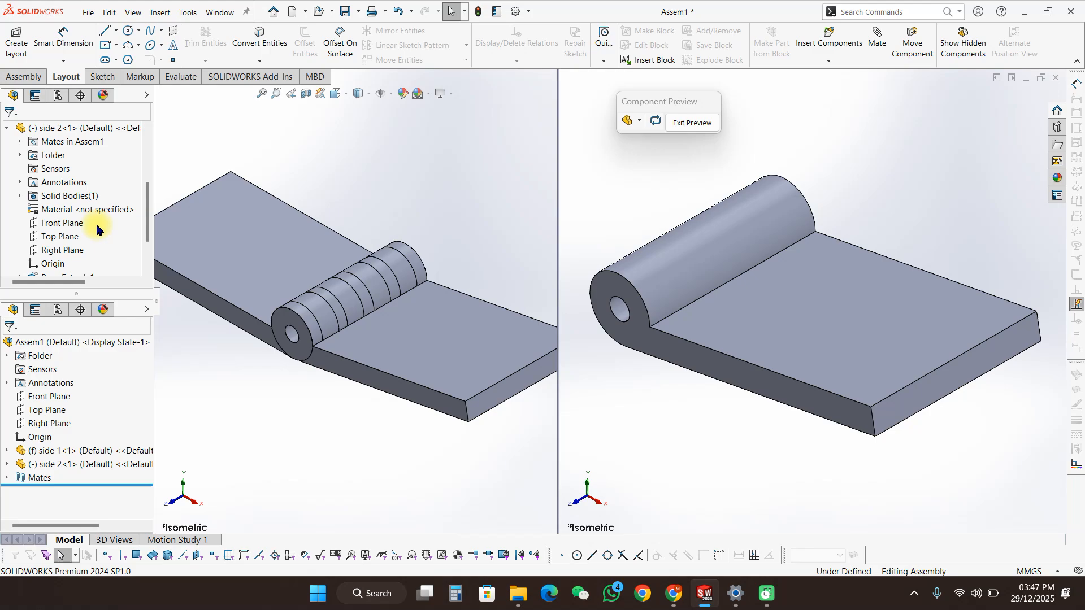
left_click(730, 304)
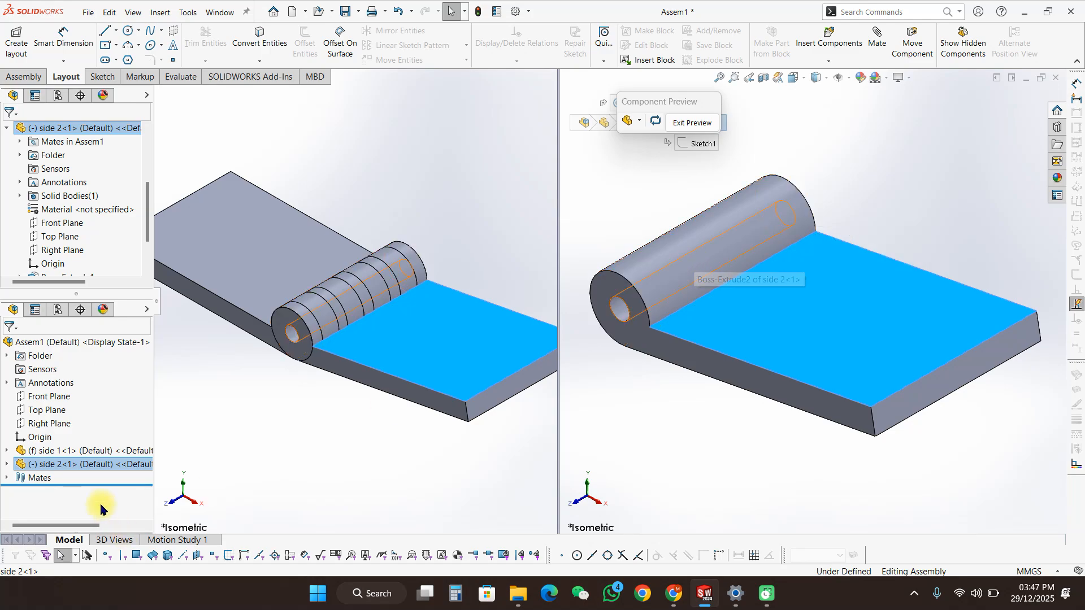
Step: Open side 2 for in-context editing, rebuilding the assembly and saving it as Assem1.SLDASM in Downloads
left_click(79, 464)
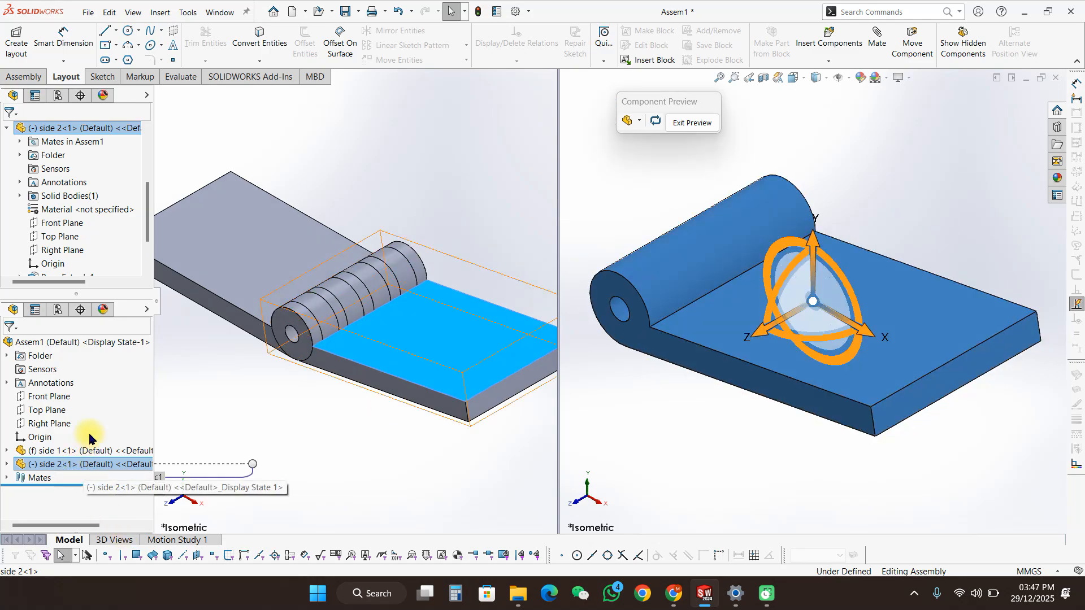
right_click(80, 464)
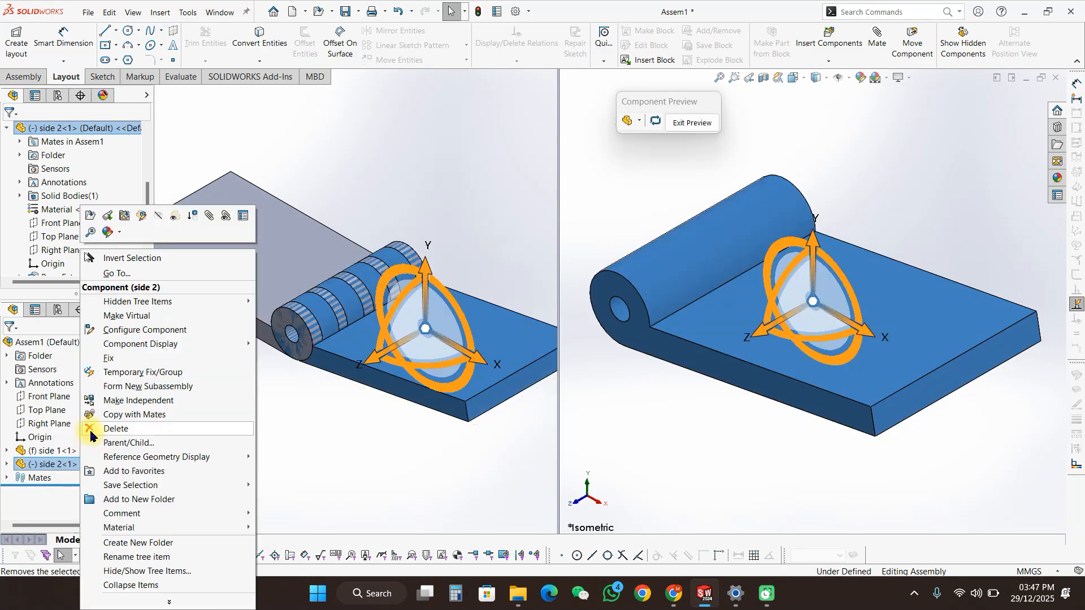
left_click(144, 217)
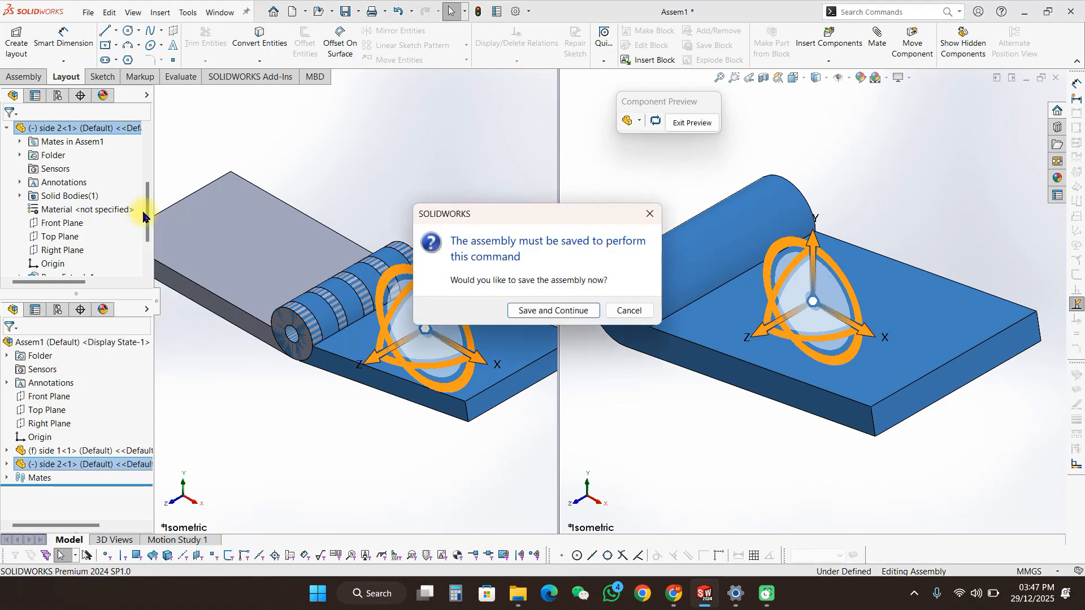
left_click(564, 312)
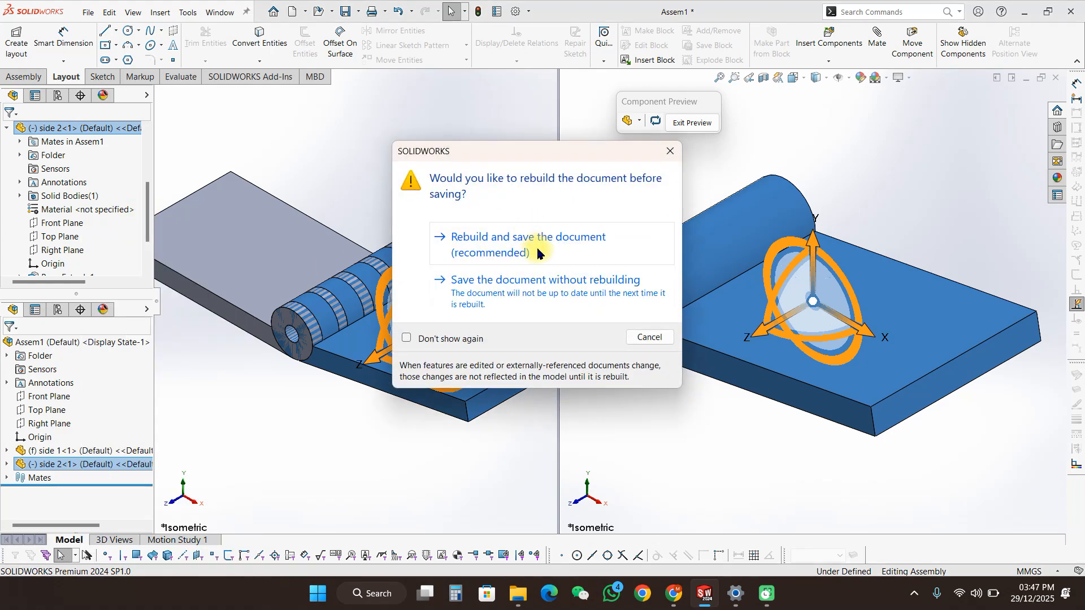
left_click(538, 248)
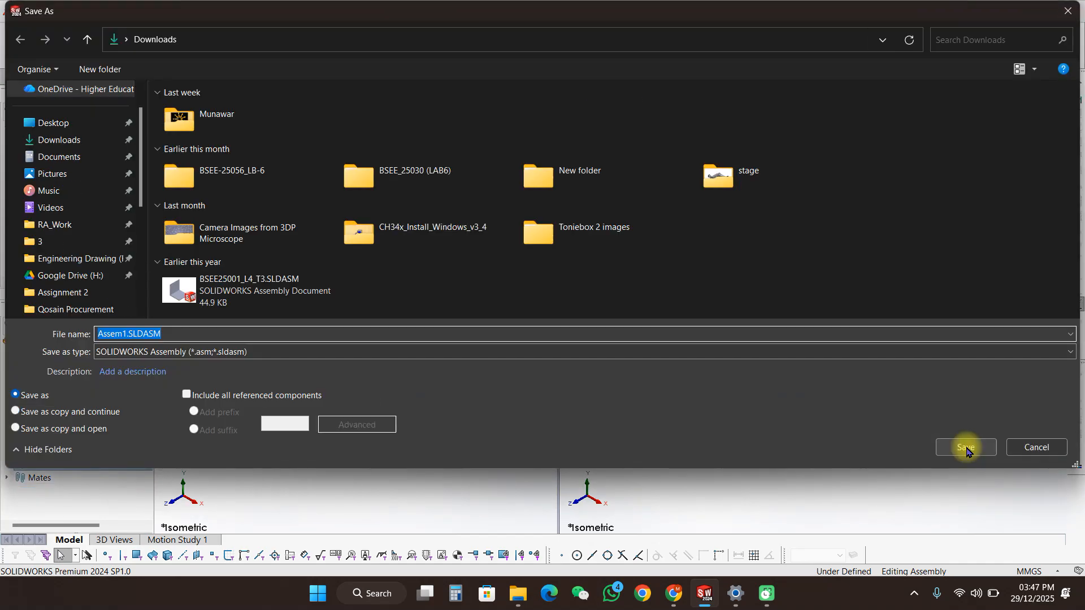
left_click(981, 448)
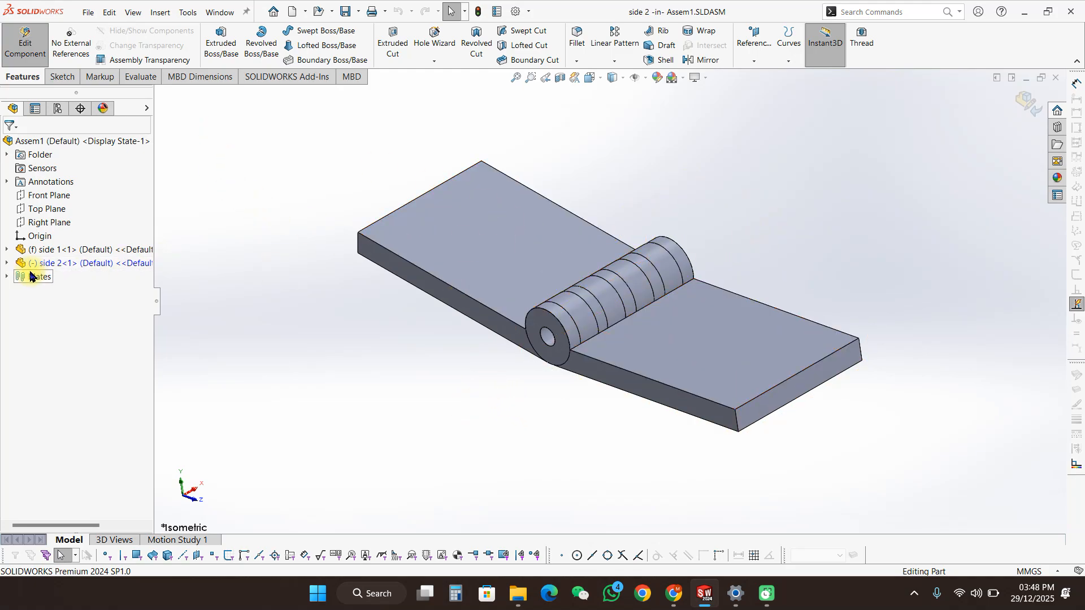
Step: Expand side 2's feature tree and search the available commands for "cavit" to find Cavity
left_click(60, 267)
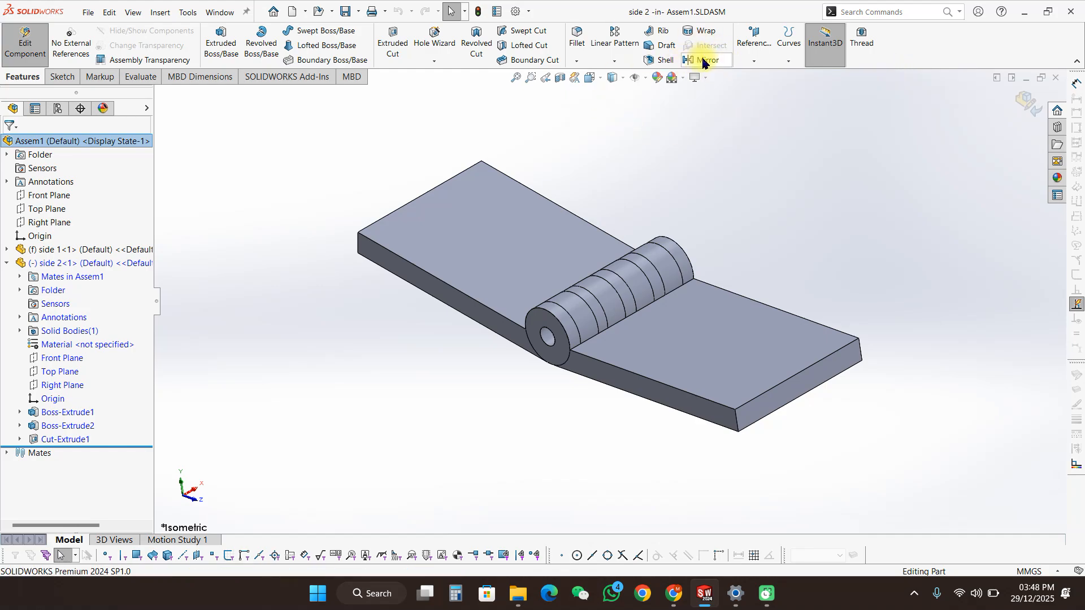
right_click(922, 41)
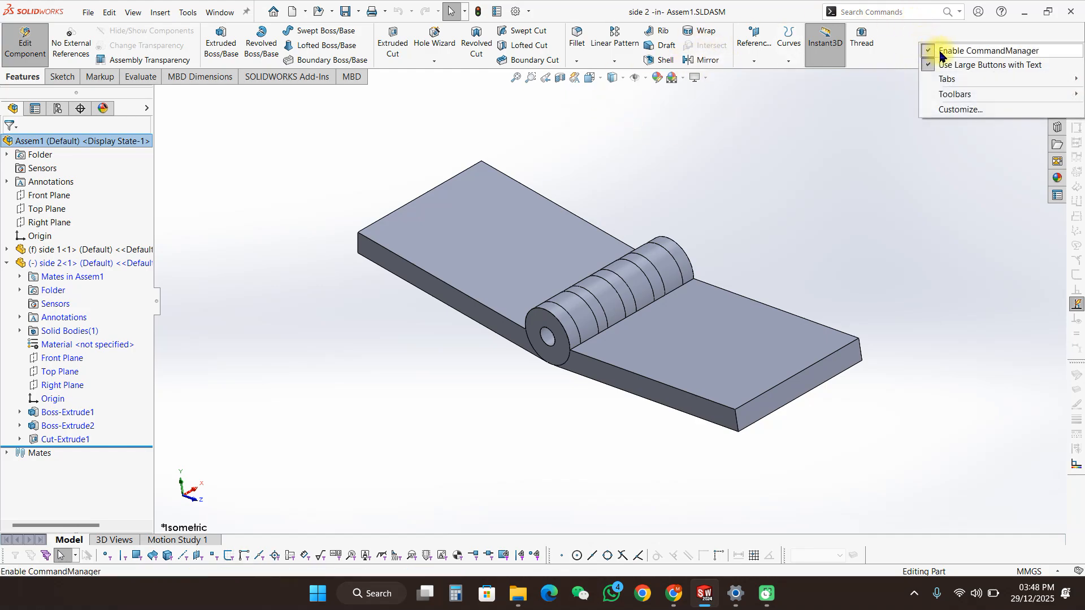
left_click(910, 12)
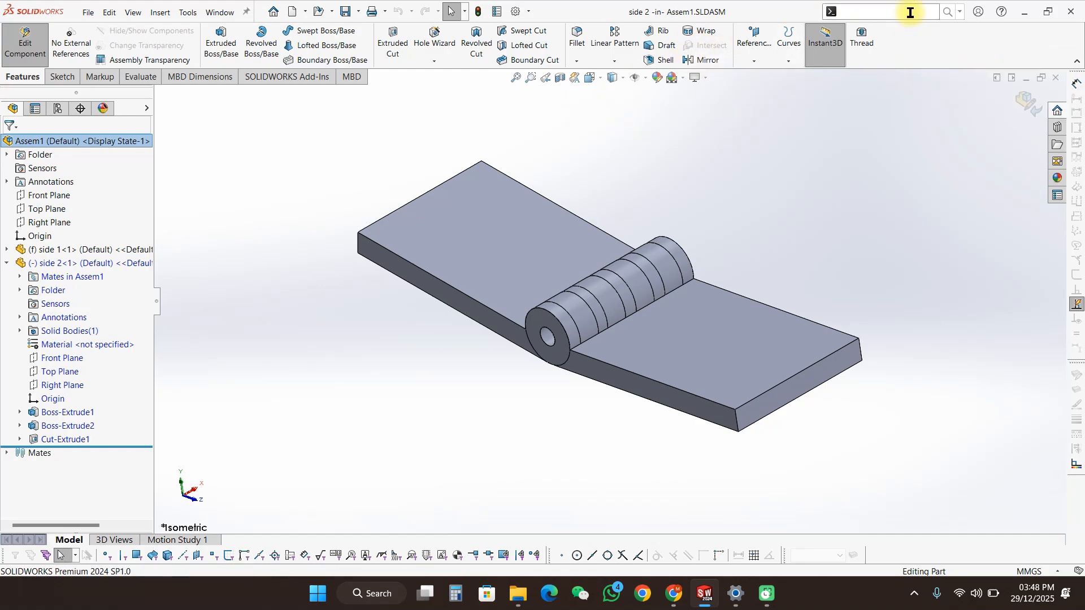
type("cavit")
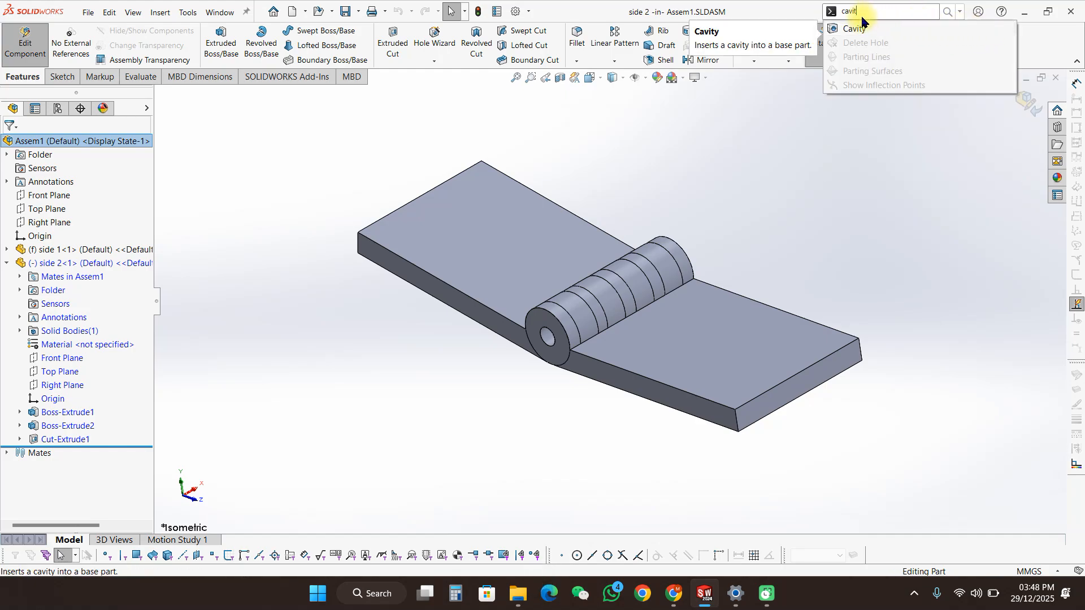
left_click(853, 27)
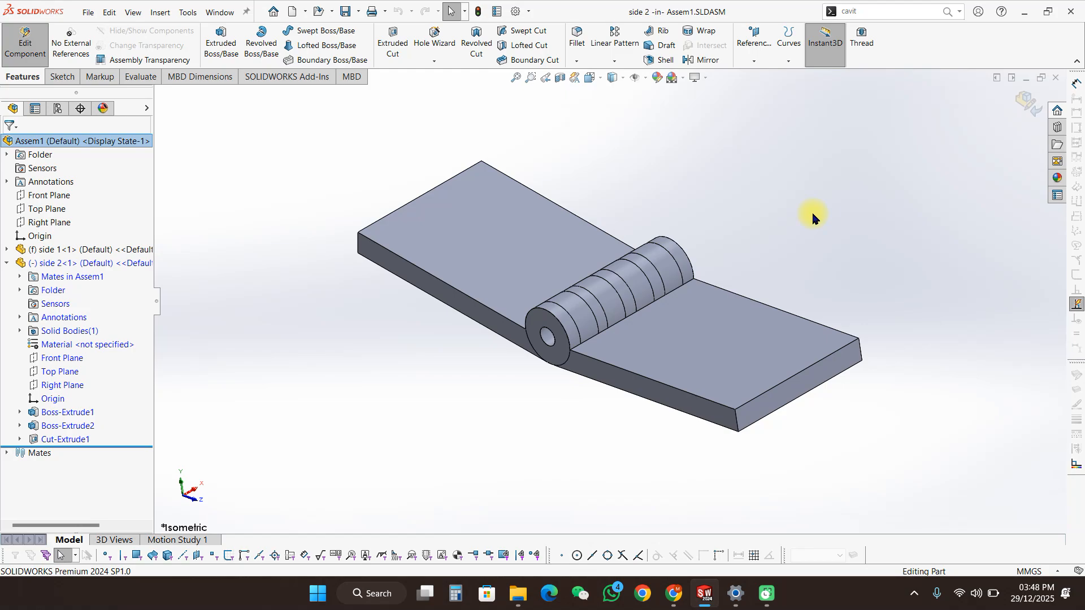
Step: Look up "cavity" from the shortcut bar and add the Cavity command to that bar
type("s")
type("ca")
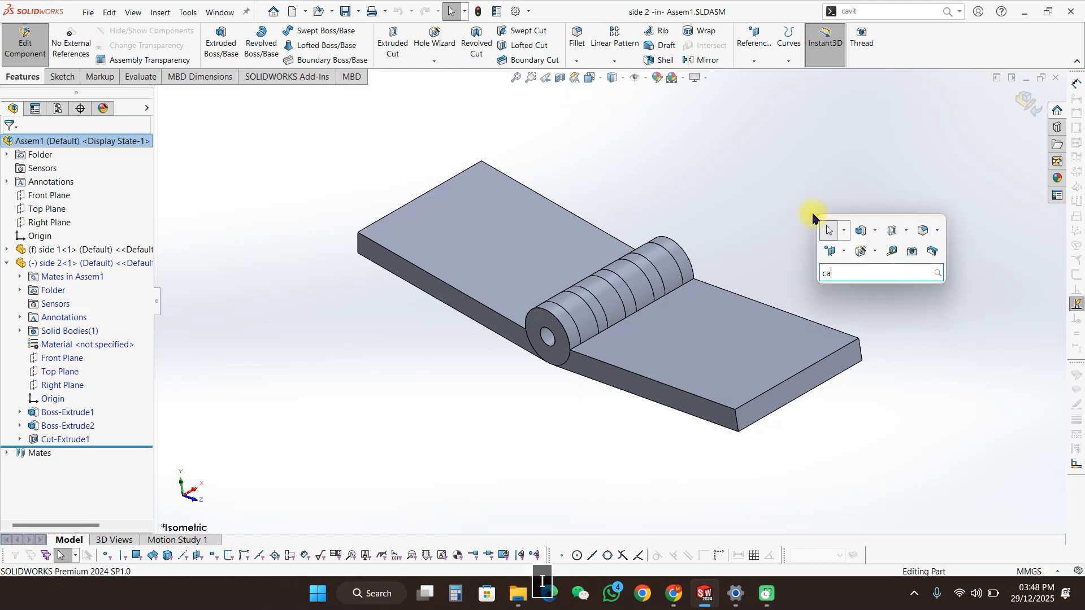
type("vity")
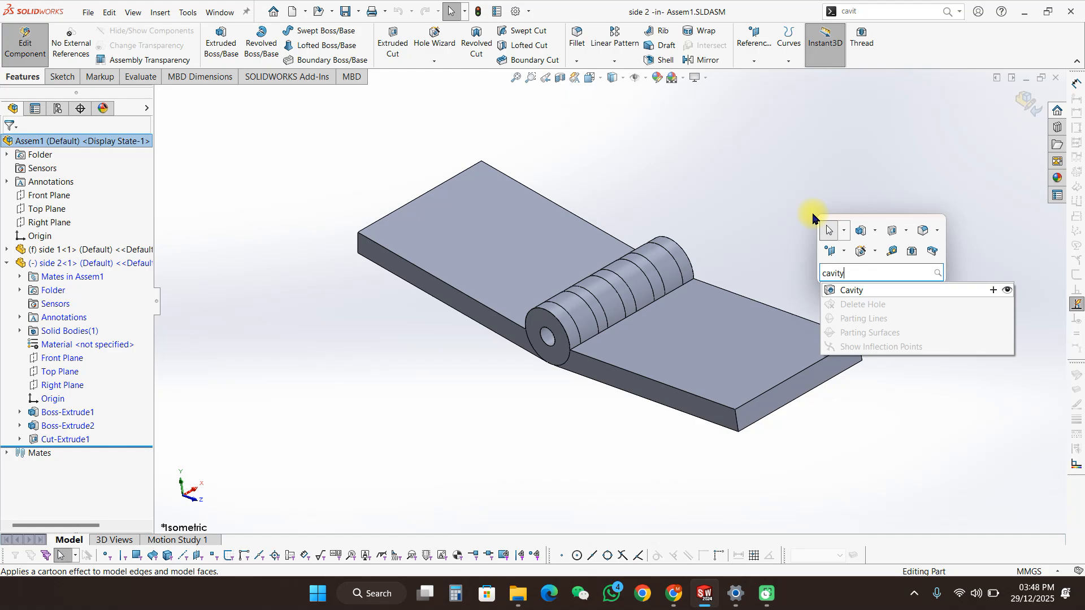
left_click(995, 289)
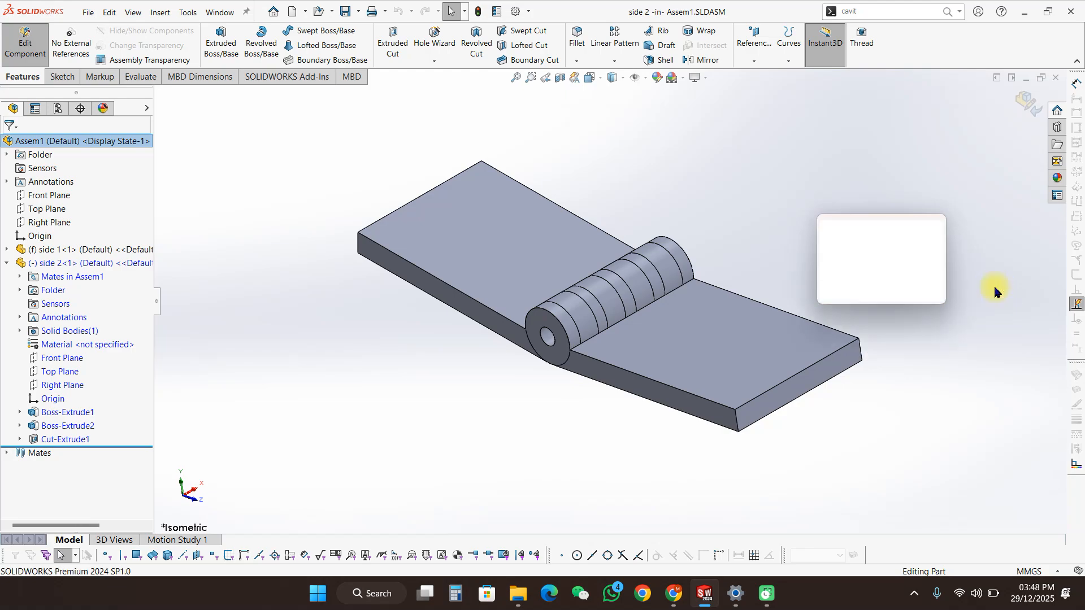
Step: Create a Cavity in side 2 with side 1 as design component, 0.00% uniform scaling about component origins, and return to the assembly
left_click(828, 272)
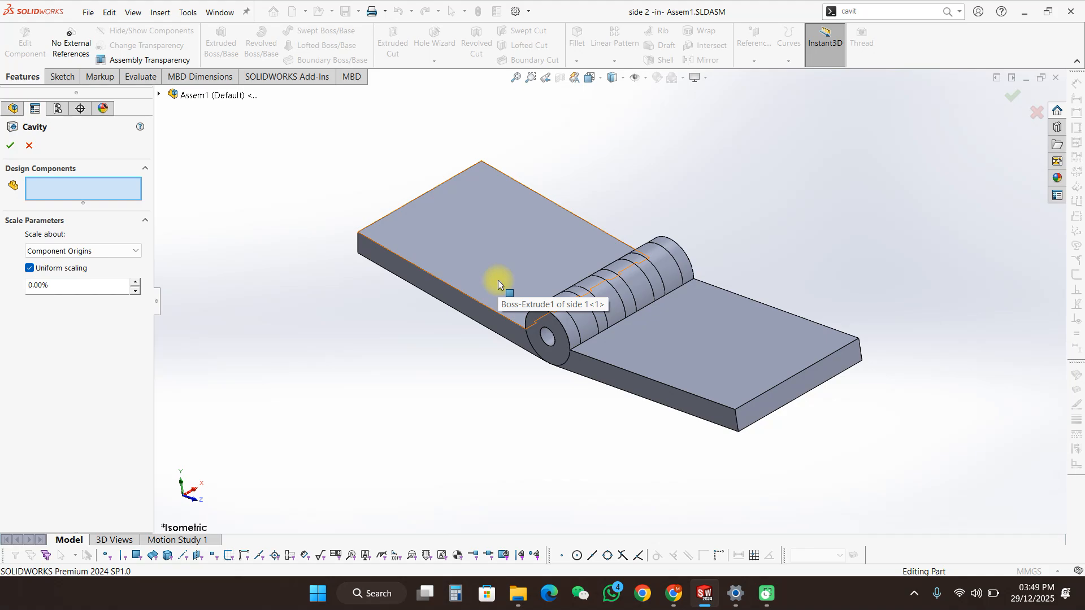
left_click(479, 263)
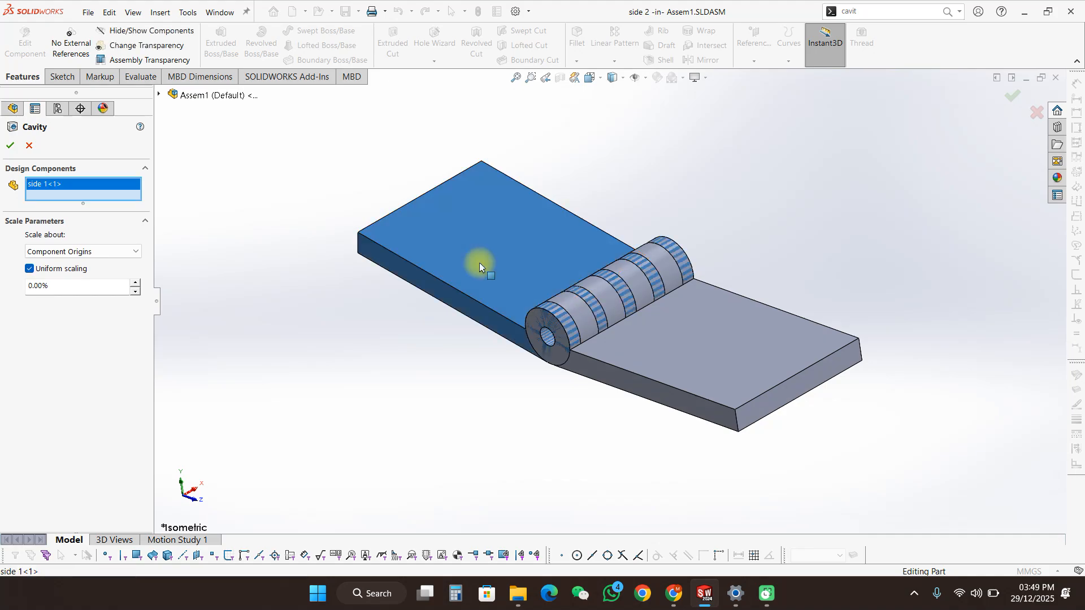
scroll(650, 304, "down", 3)
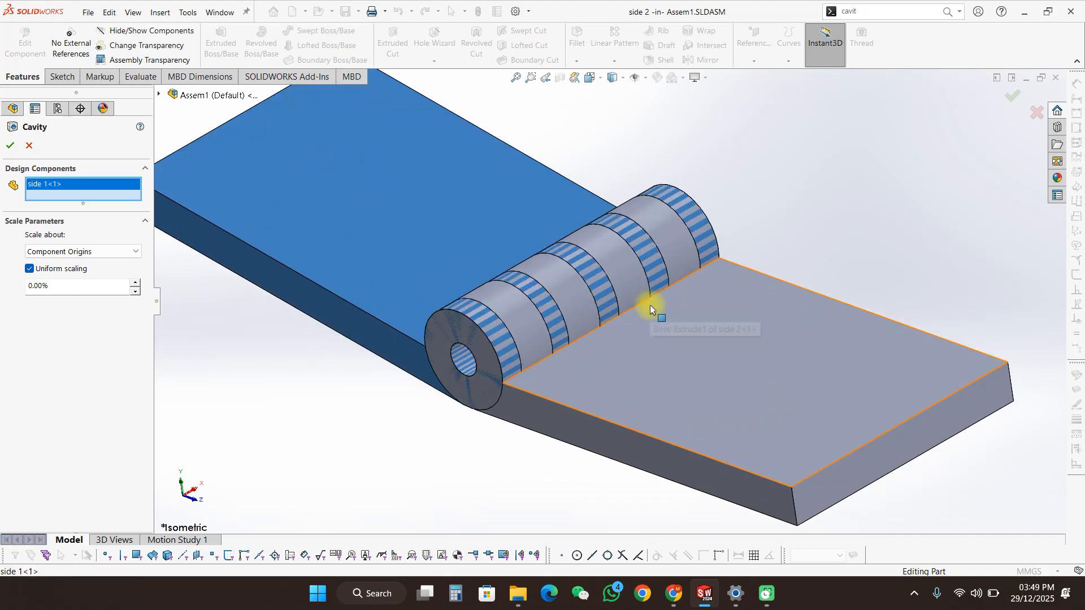
scroll(655, 300, "down", 2)
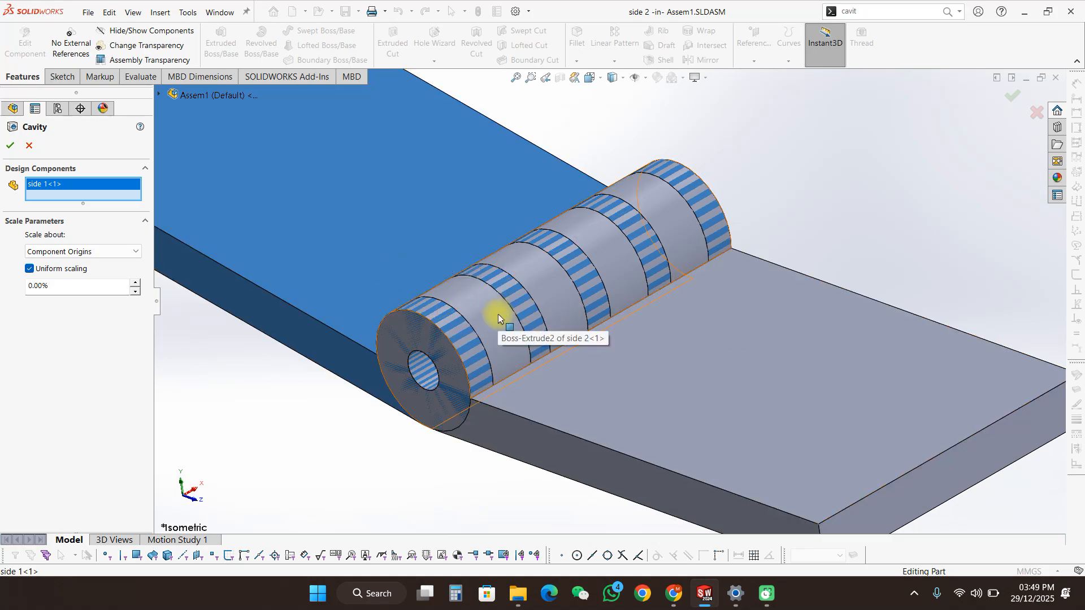
left_click(12, 149)
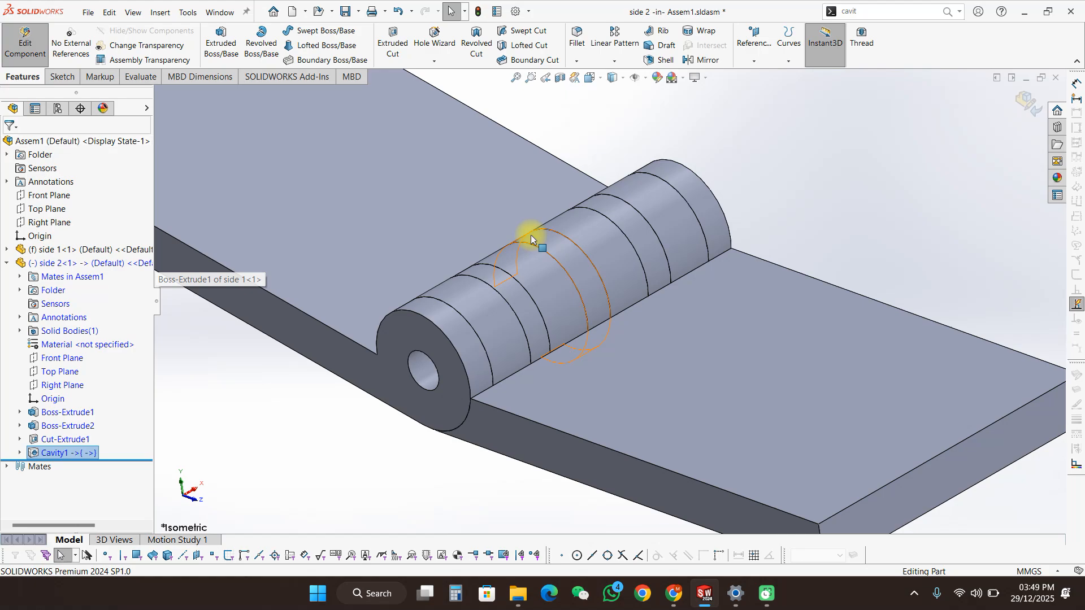
key("f")
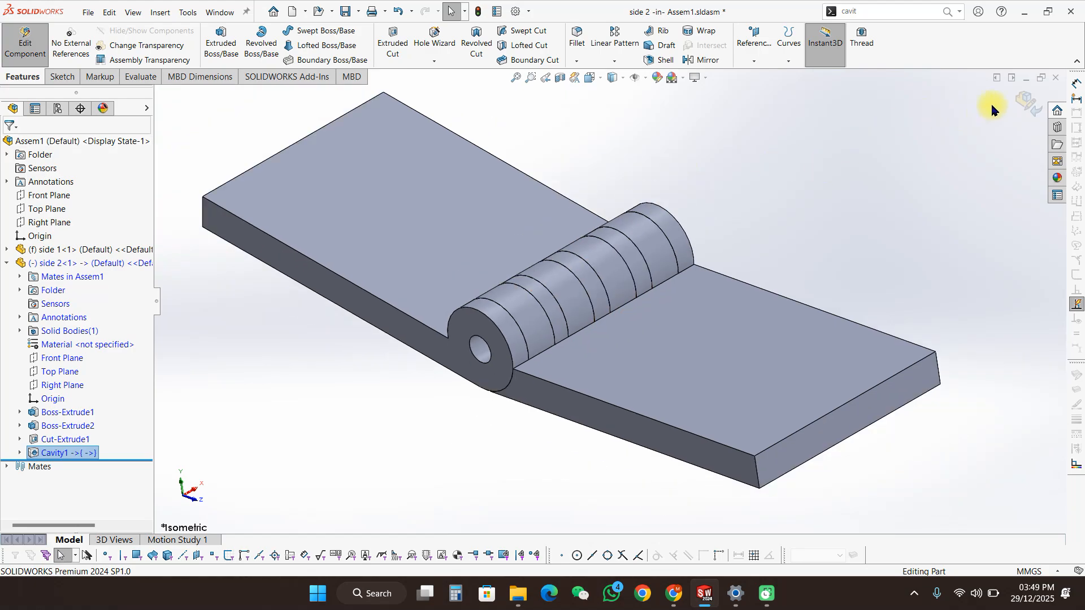
left_click(1027, 104)
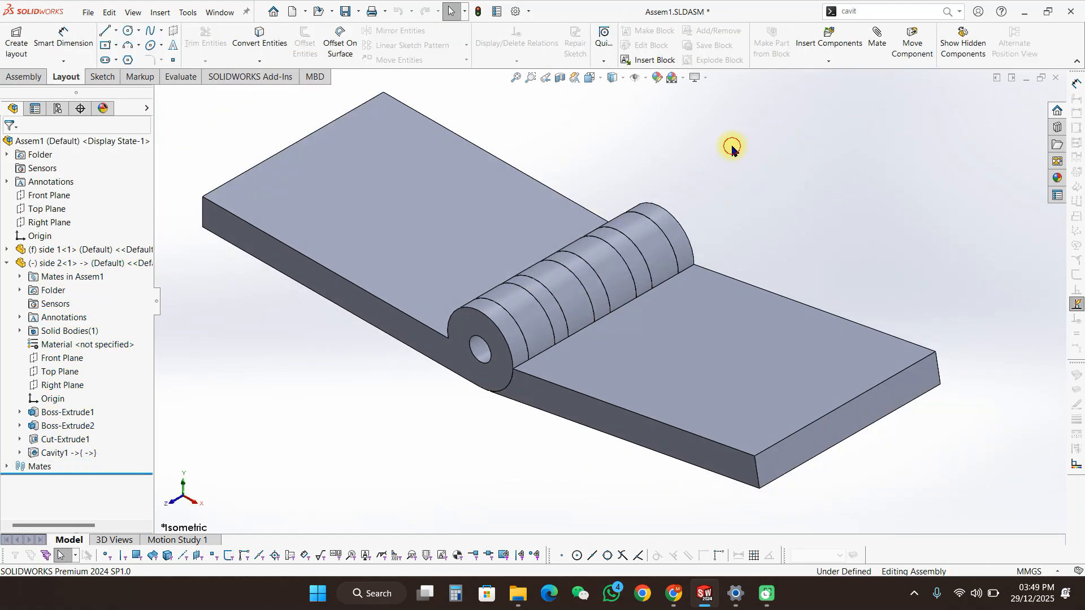
Step: Preview side 2 in the component preview window, inspect its hinge knuckles from several angles, and exit the preview
right_click(668, 335)
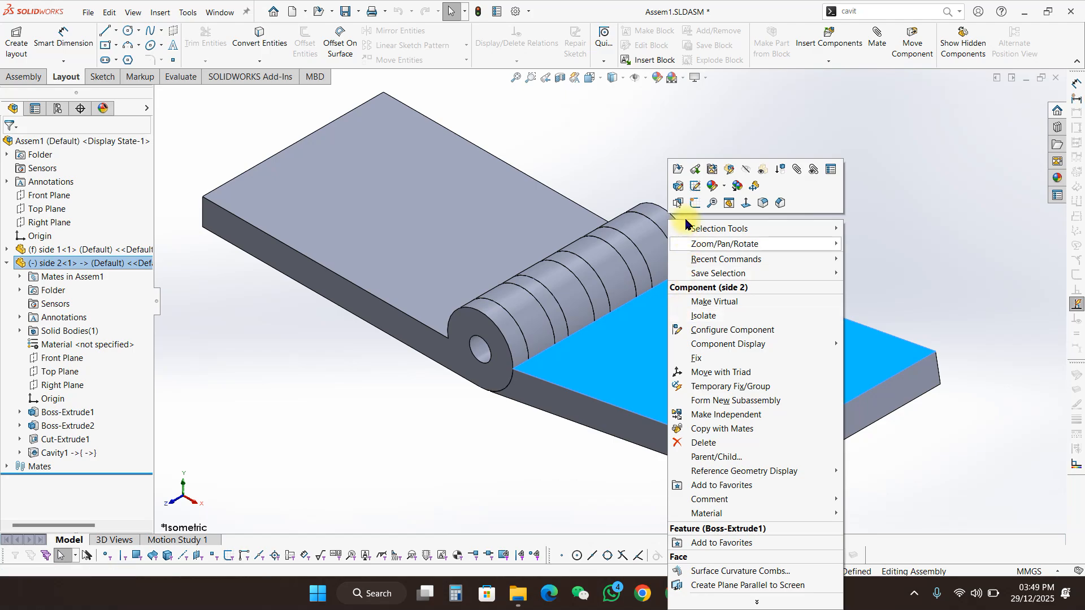
left_click(730, 203)
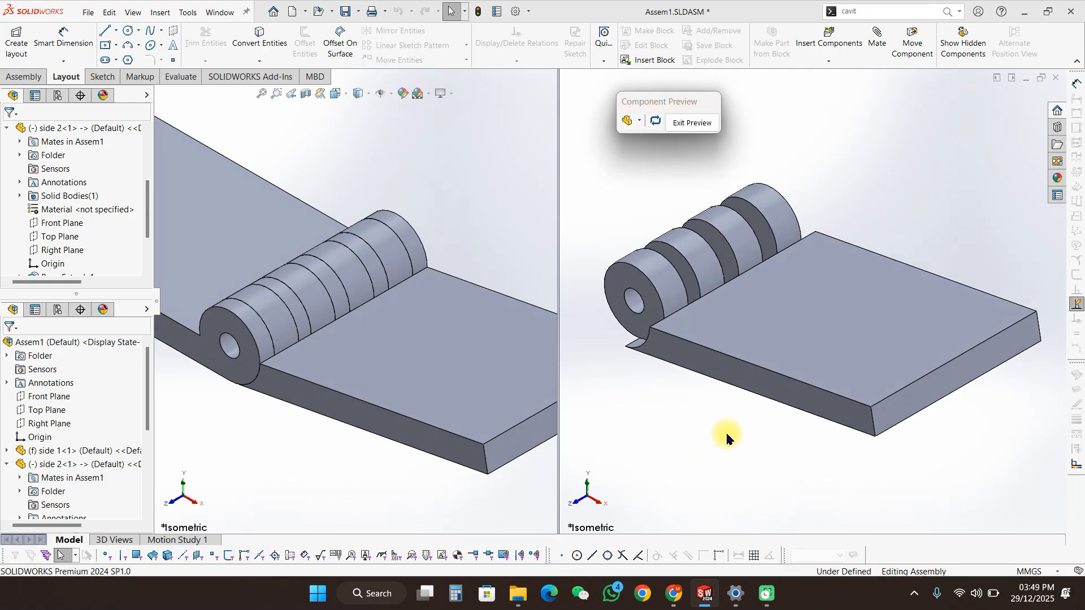
middle_click_drag(690, 445, 775, 480)
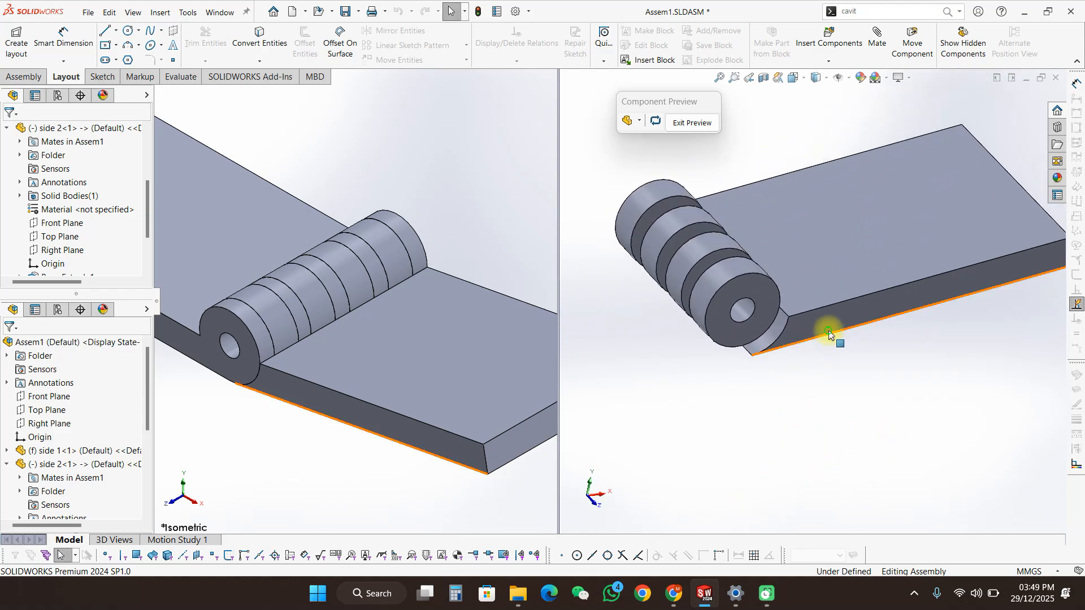
mouse_move(831, 339)
middle_mouse_down()
mouse_move(860, 403)
mouse_move(858, 313)
mouse_move(831, 315)
mouse_move(855, 359)
mouse_move(840, 376)
mouse_move(840, 350)
middle_mouse_up()
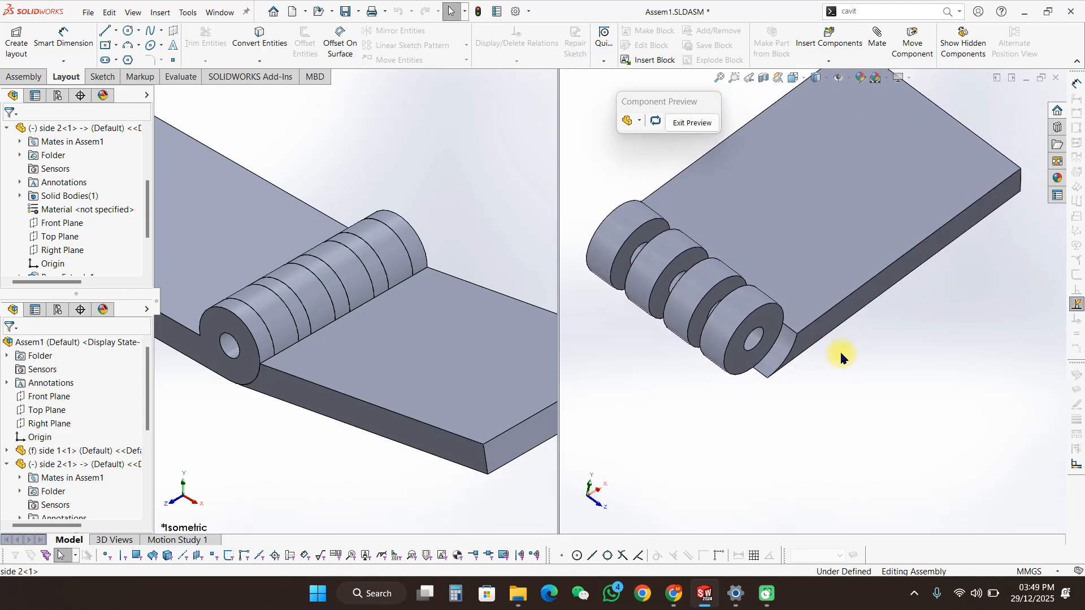
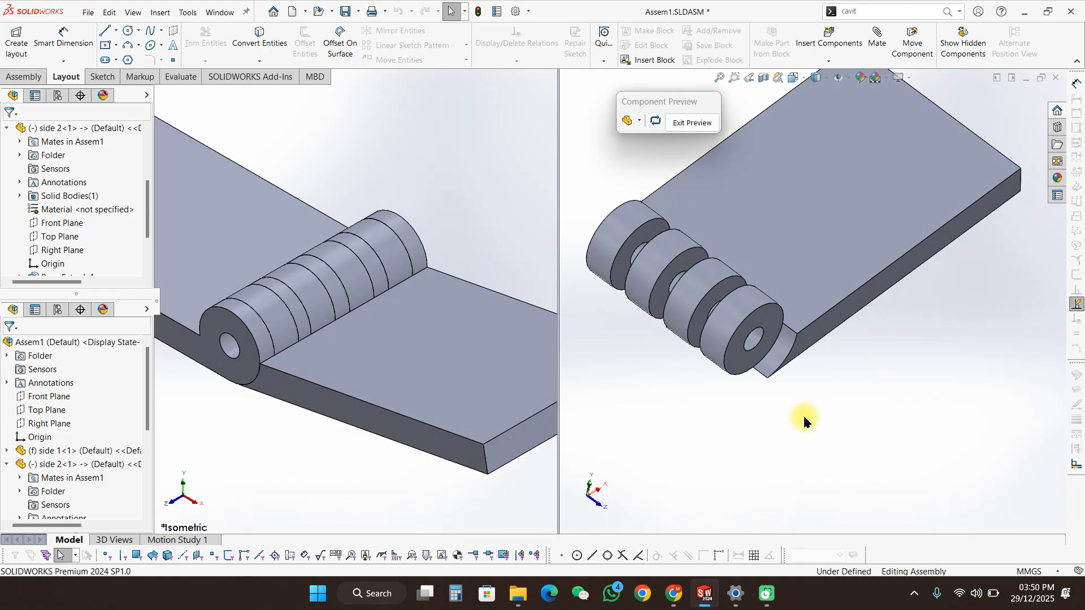
left_click(771, 423)
middle_click_drag(681, 347, 645, 348)
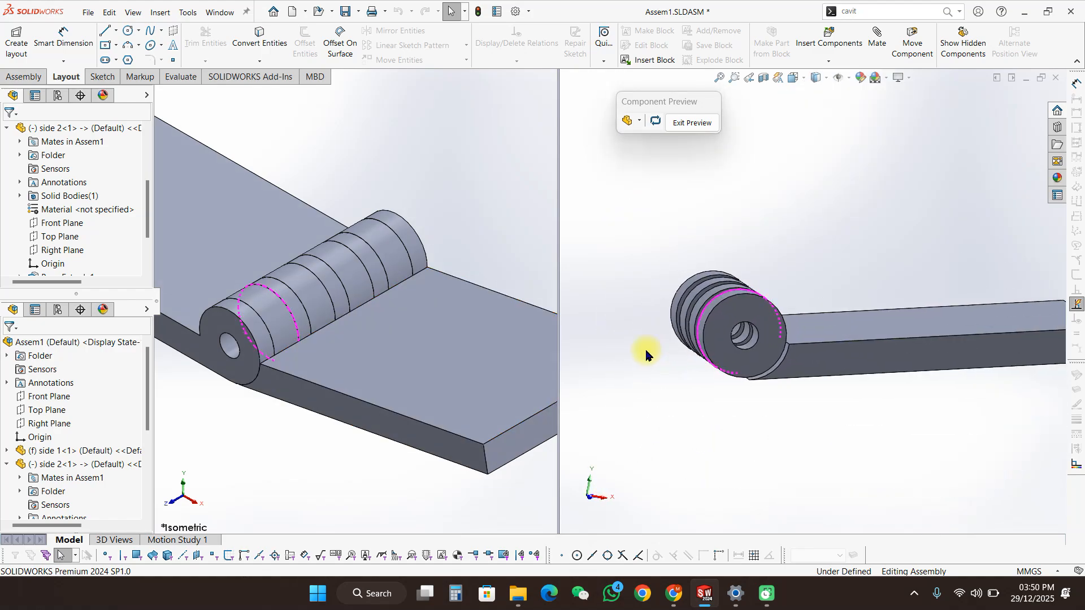
left_click(693, 122)
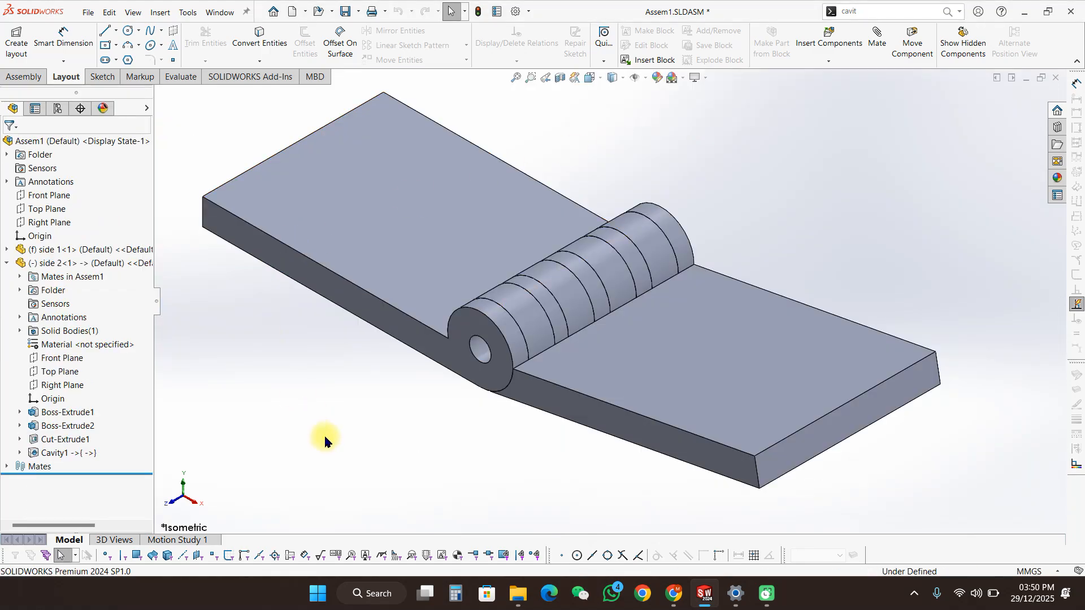
Step: Open side 2 in its own part window to view its knuckles, and return to the assembly
left_click(707, 405)
right_click(707, 379)
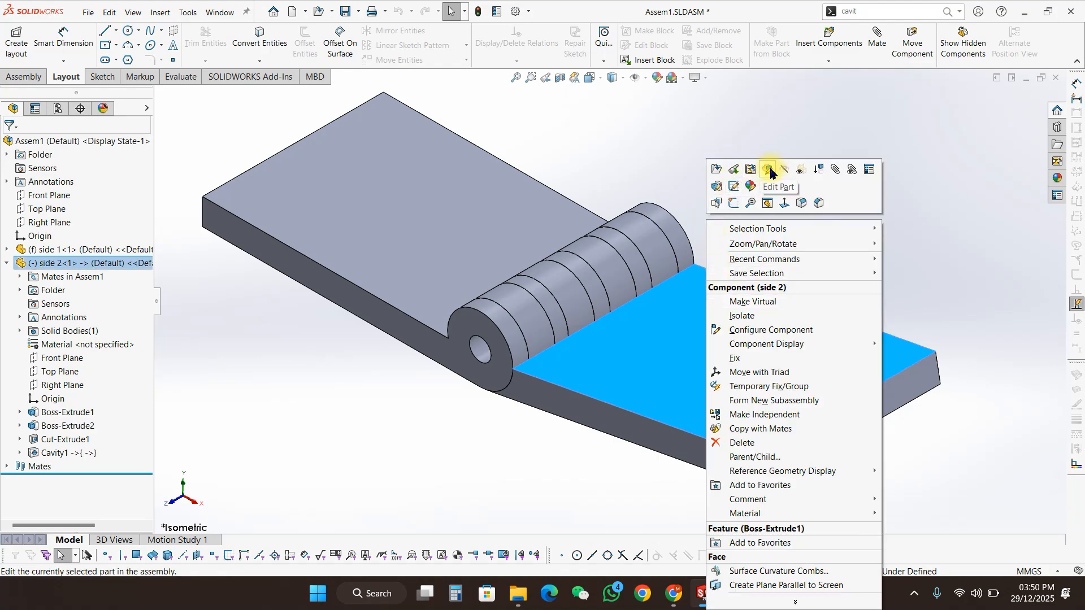
left_click(716, 168)
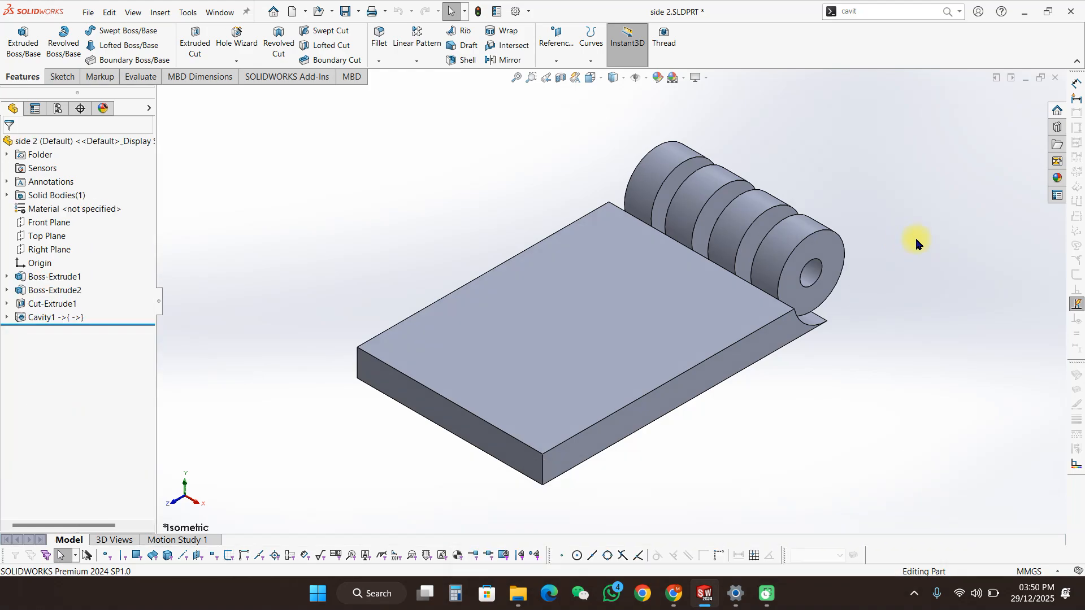
mouse_move(703, 593)
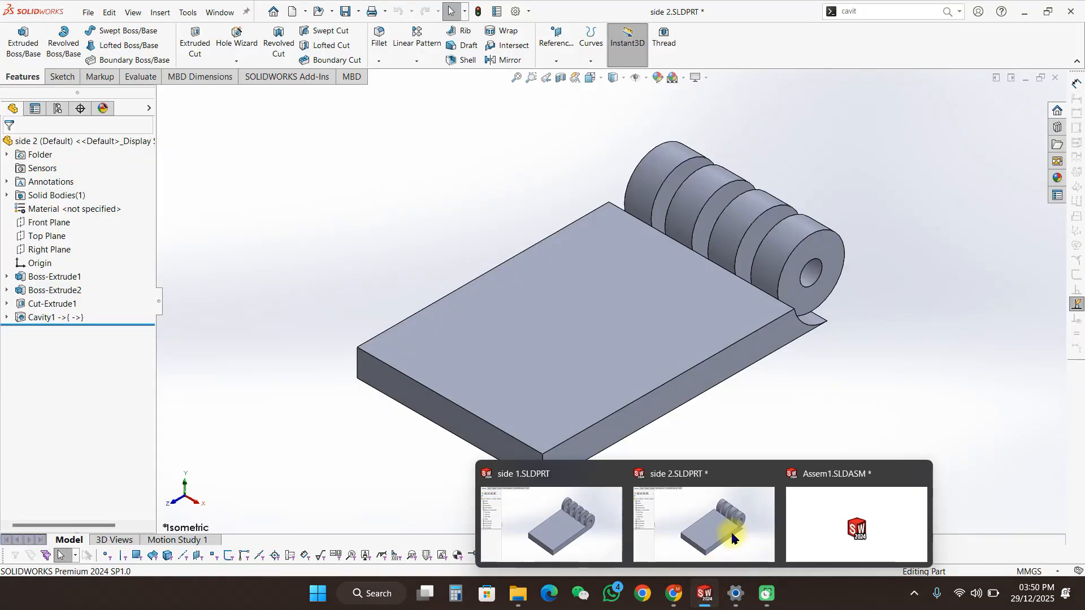
left_click(852, 511)
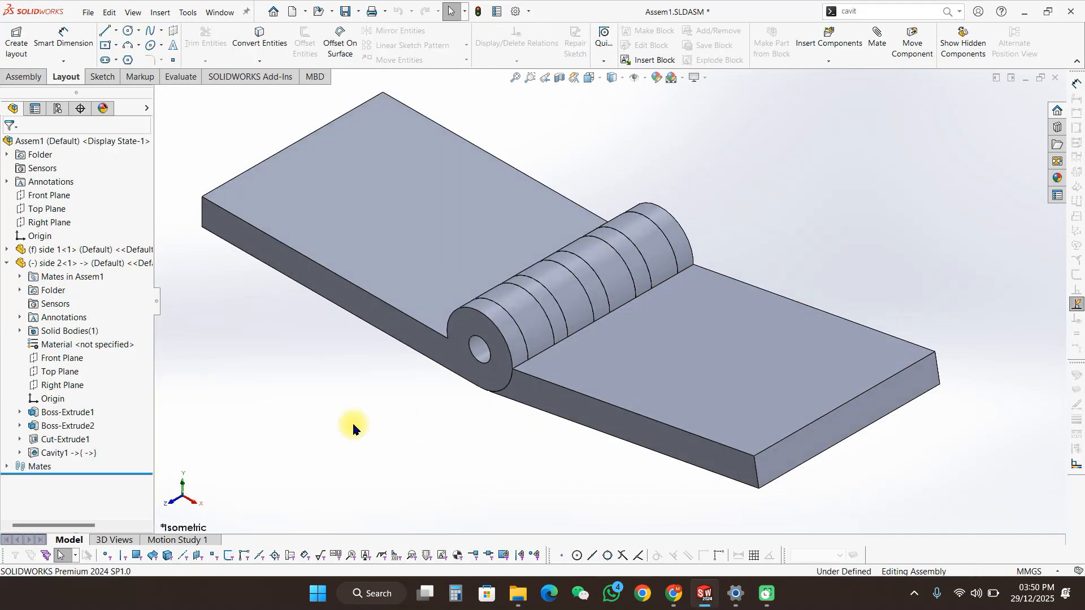
Step: View side 2's mates and delete the concentric mate between side 1 and side 2
right_click(570, 403)
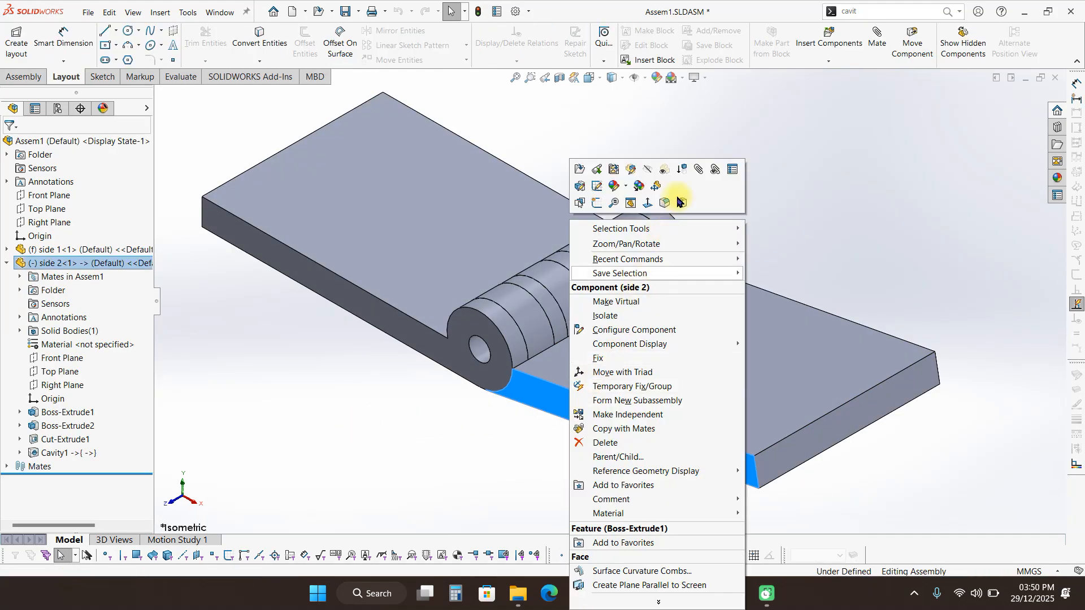
left_click(716, 169)
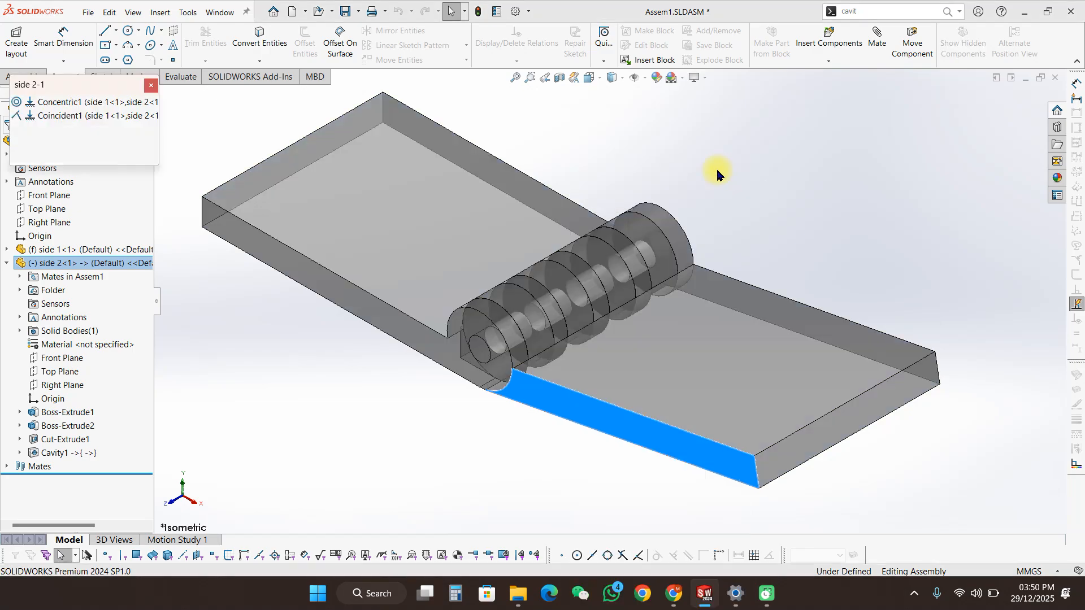
left_click(67, 103)
key("Delete")
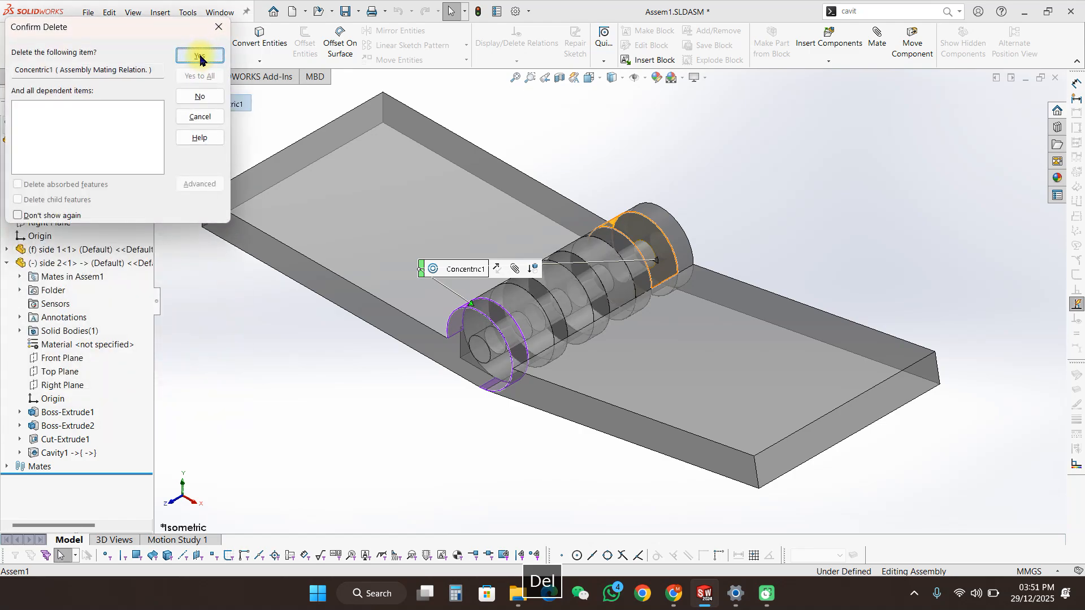
key("Return")
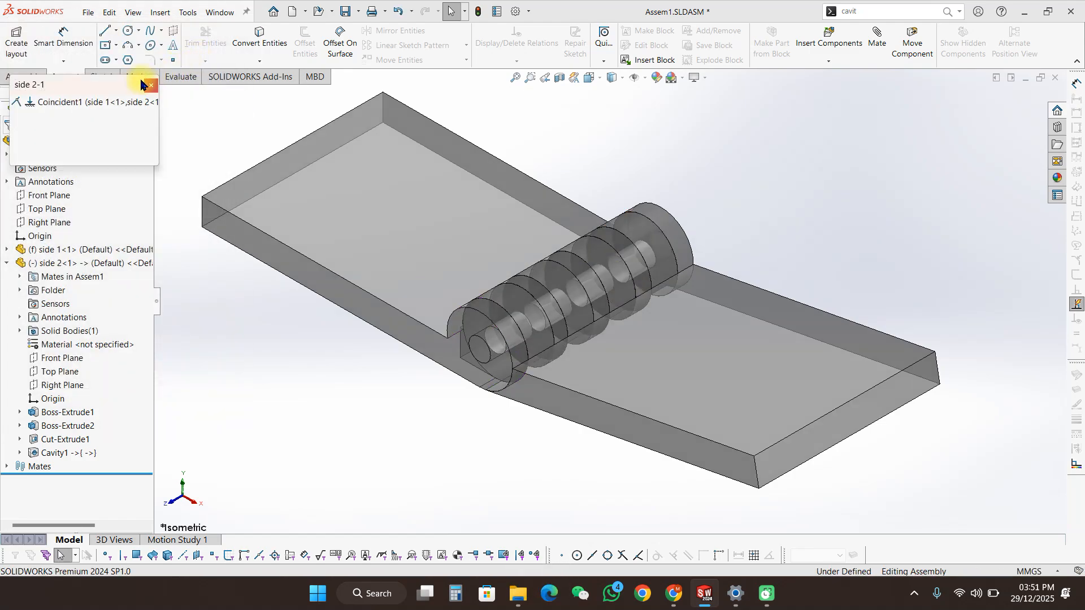
left_click(150, 87)
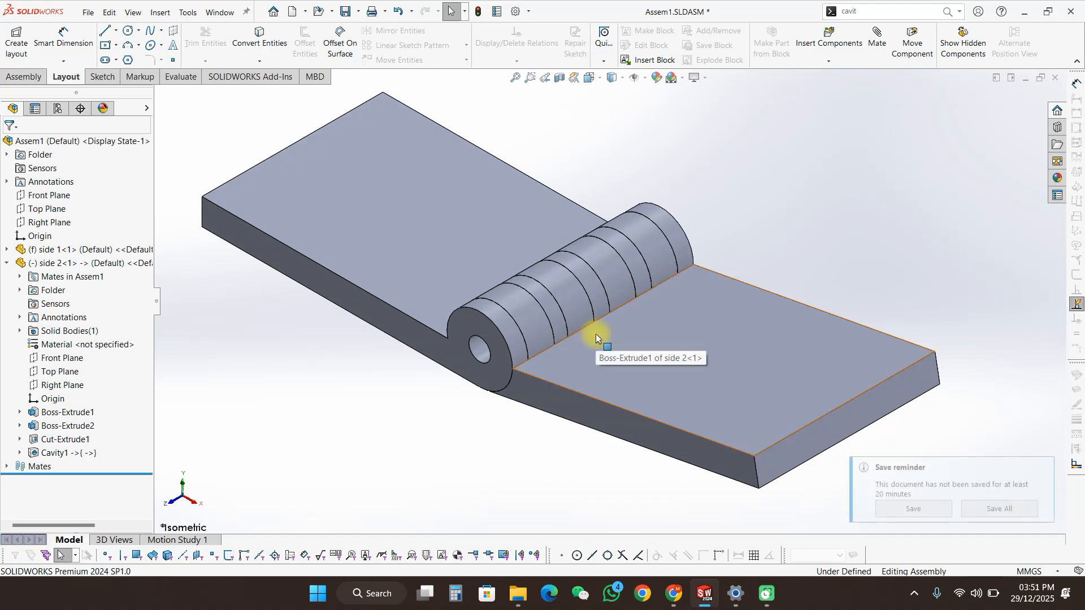
Step: Move side 2 slightly away from side 1 so that their hinge knuckles are offset
left_click(705, 391)
left_click_drag(705, 391, 737, 402)
left_click(448, 454)
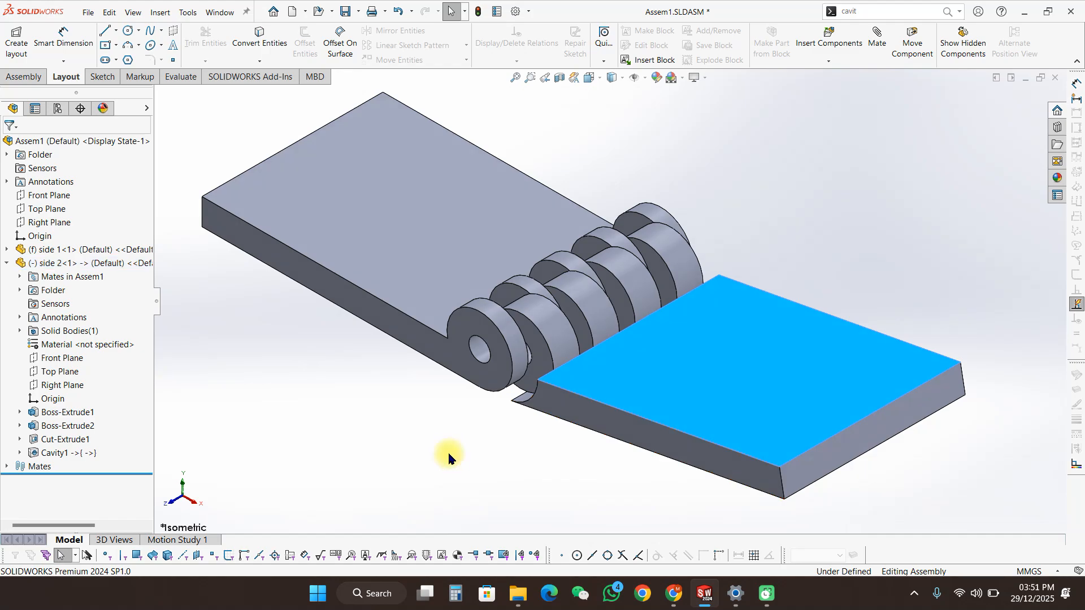
middle_click_drag(449, 456, 494, 479)
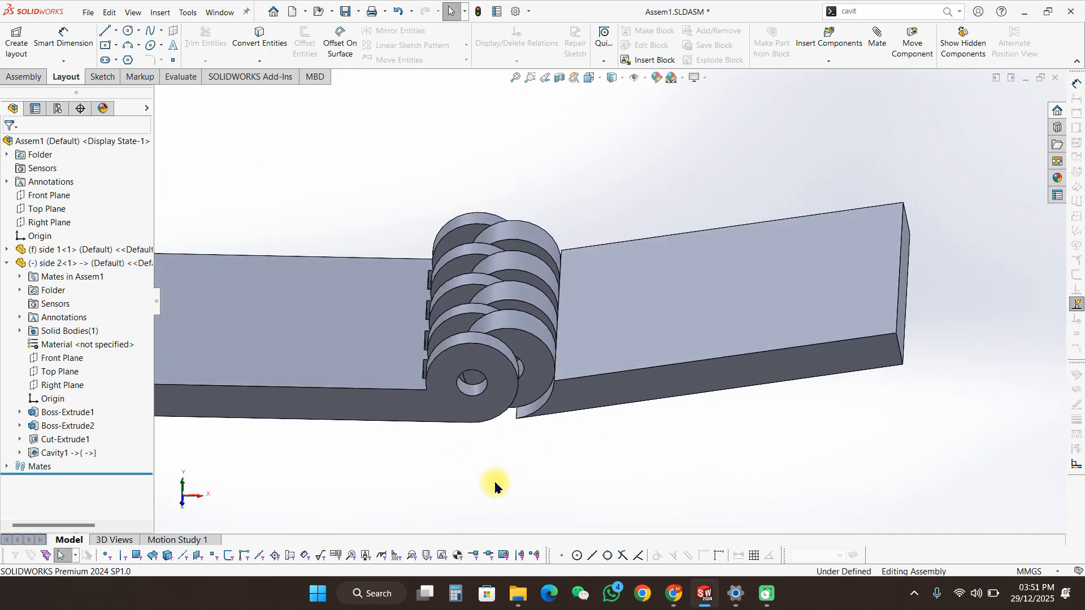
Step: Save the assembly together with the modified side 2 part, rebuilding the document before saving
key("ctrl+s")
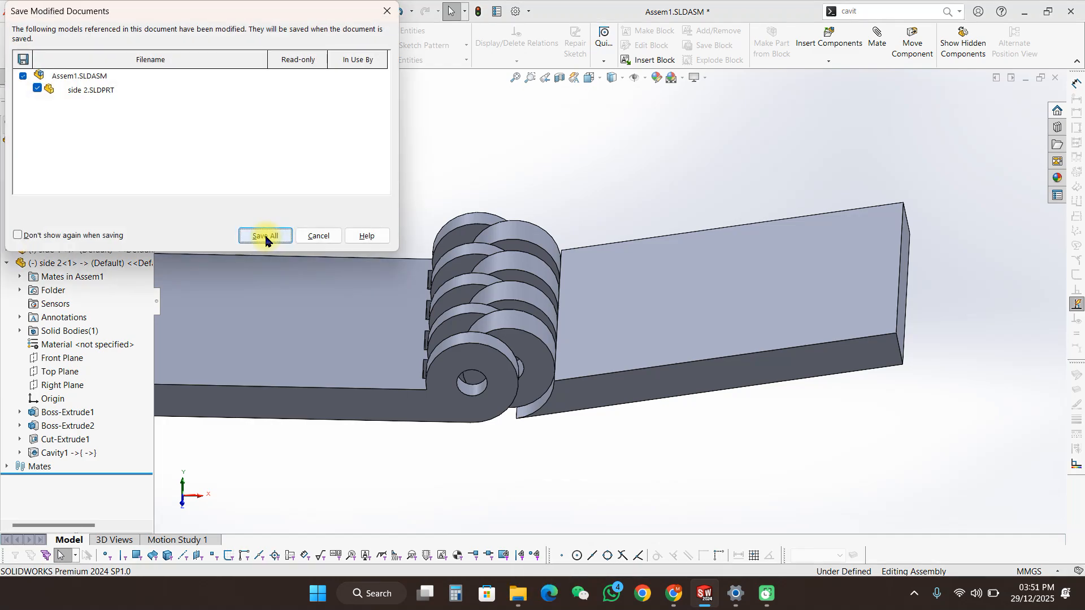
left_click(266, 237)
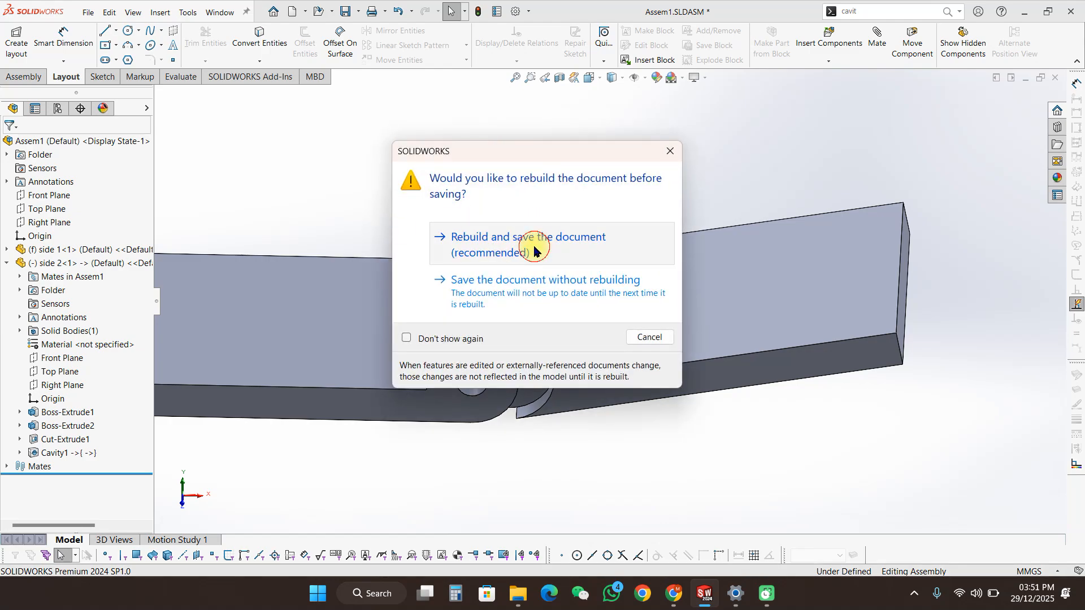
left_click(532, 241)
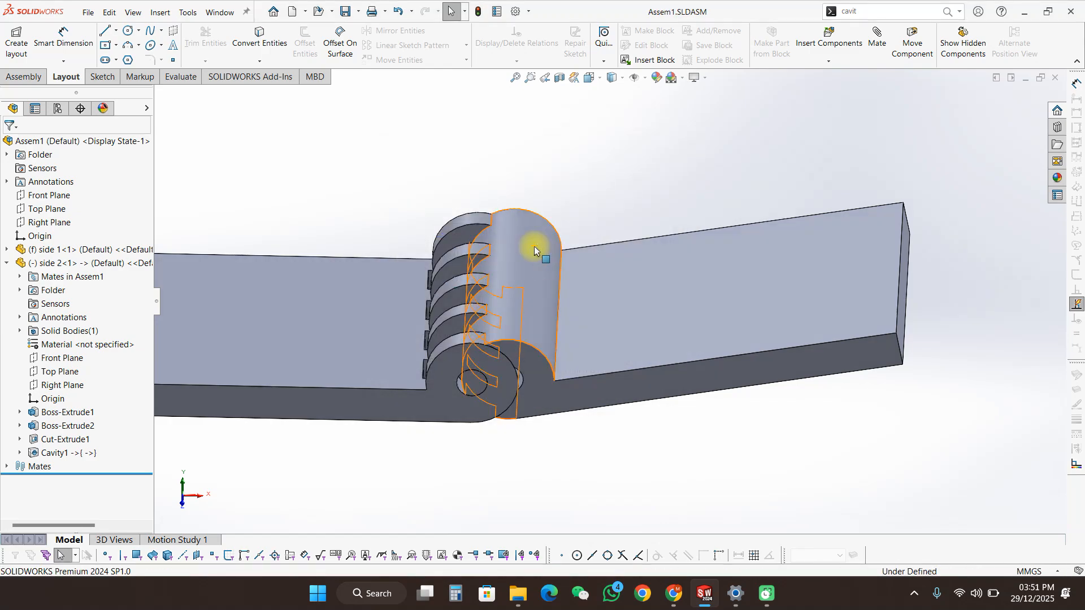
left_click(579, 450)
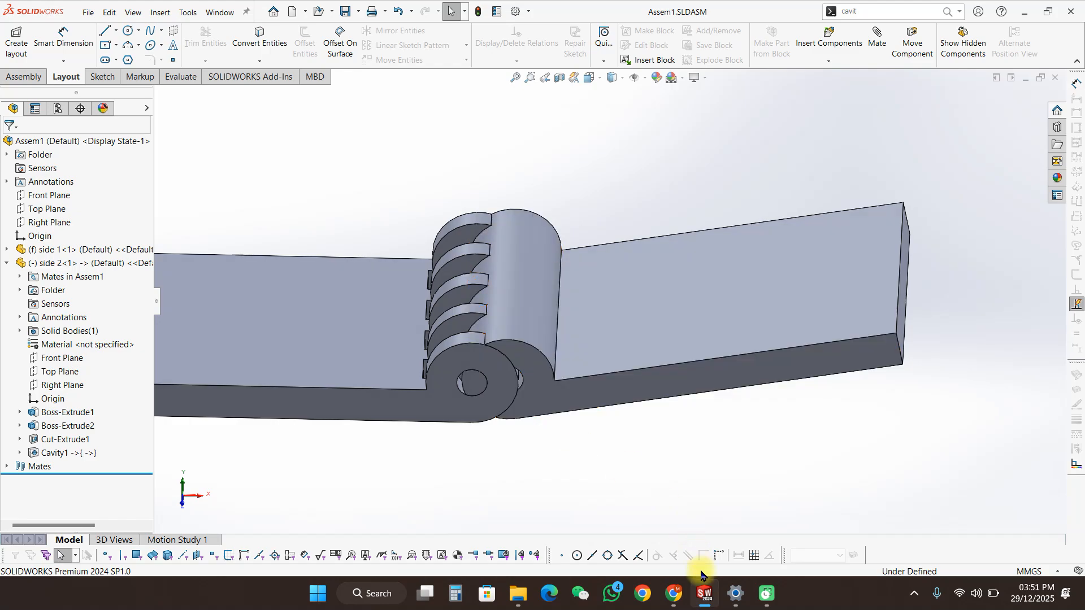
Step: Switch to the side 2 part window, examine its cavity around the knuckles, and return to the assembly
mouse_move(705, 593)
left_click(698, 520)
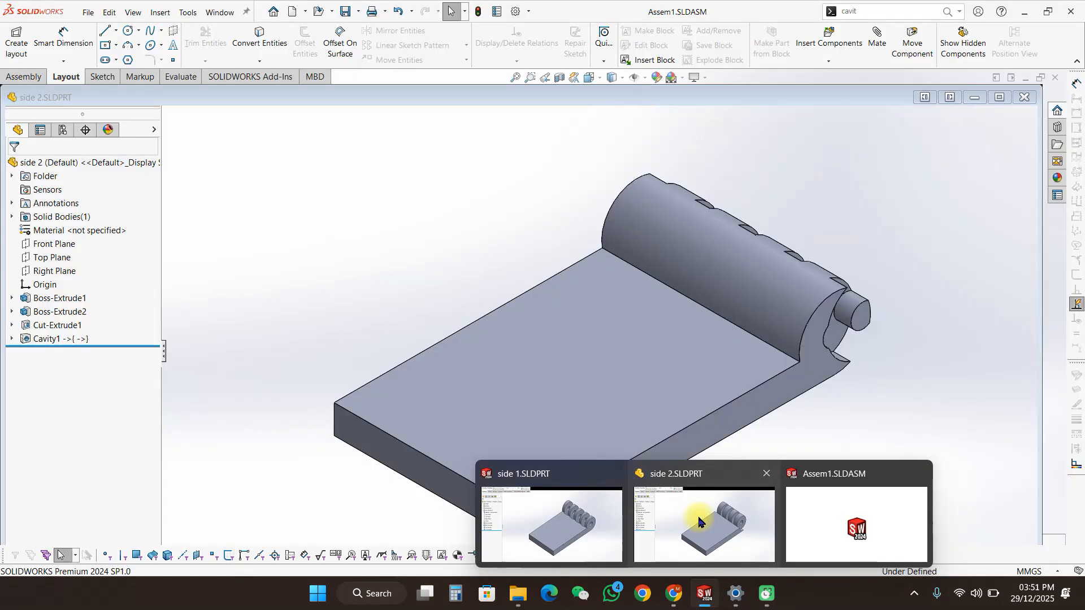
left_click(699, 520)
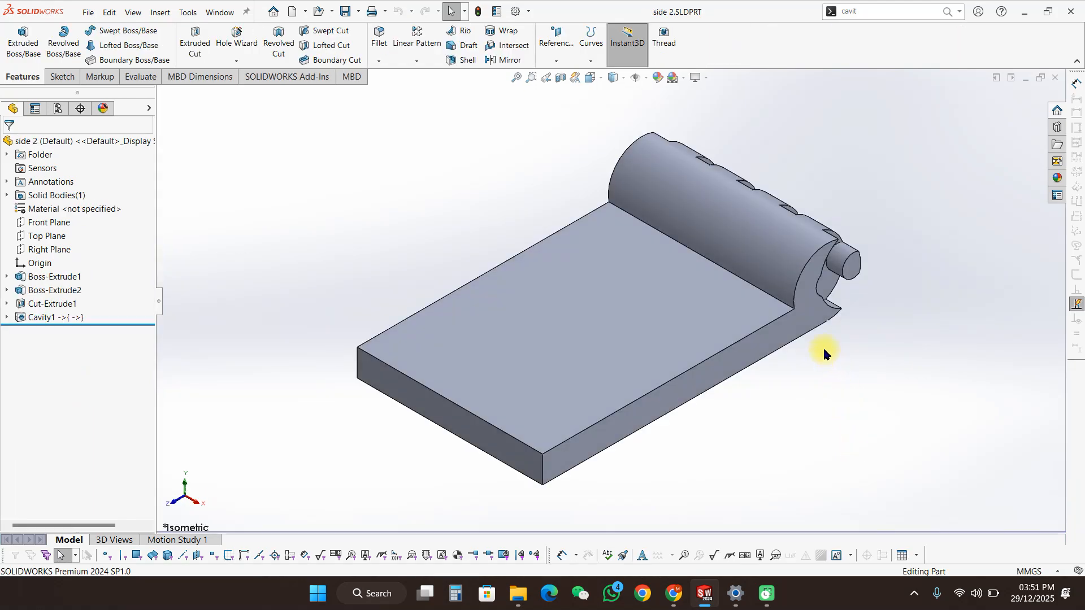
middle_click_drag(824, 352, 822, 480)
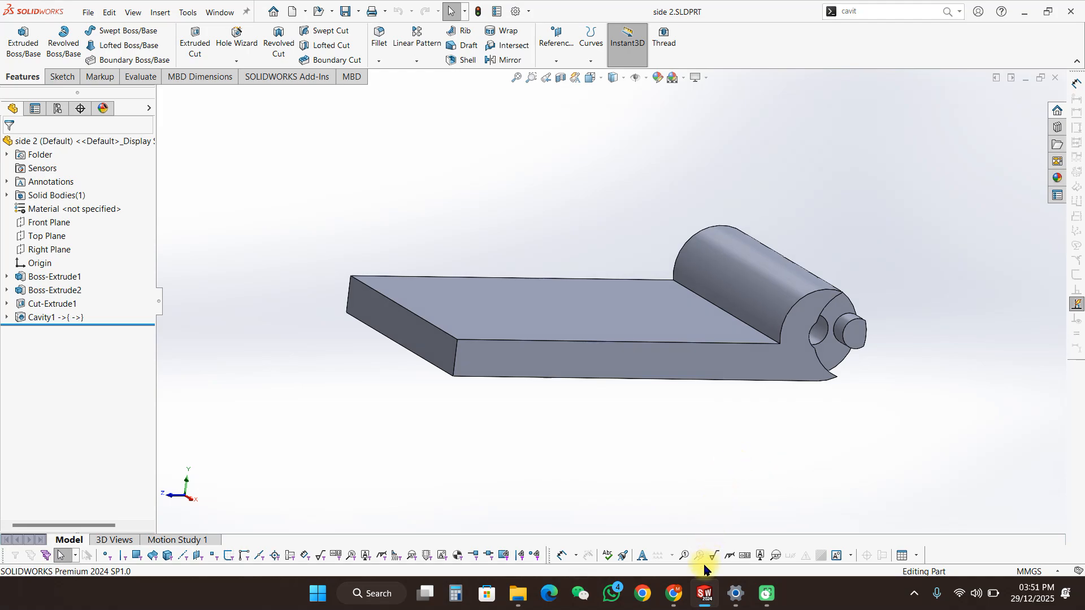
mouse_move(703, 606)
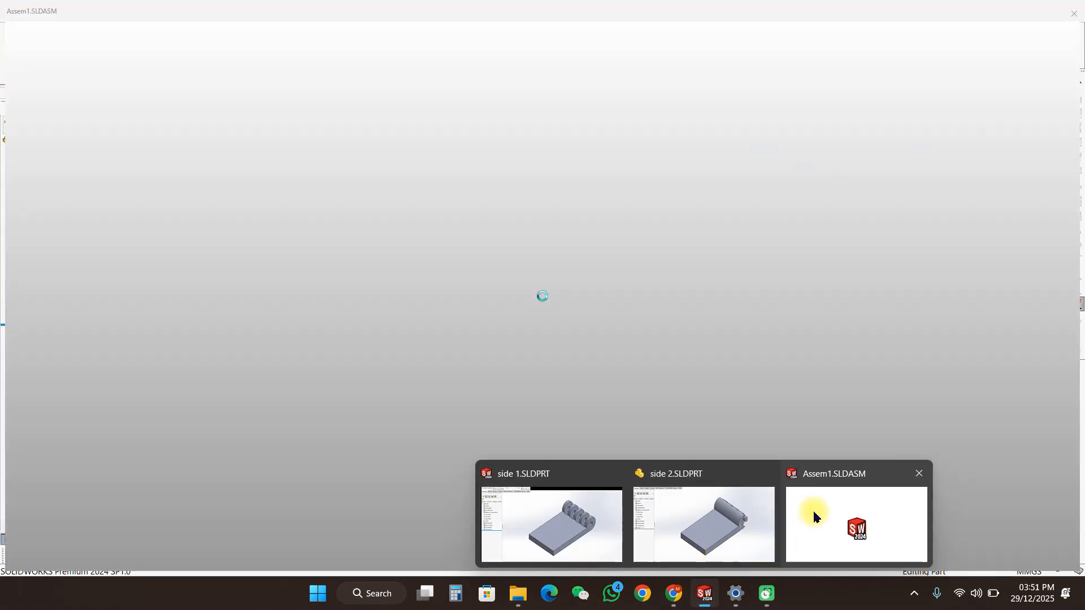
left_click(813, 512)
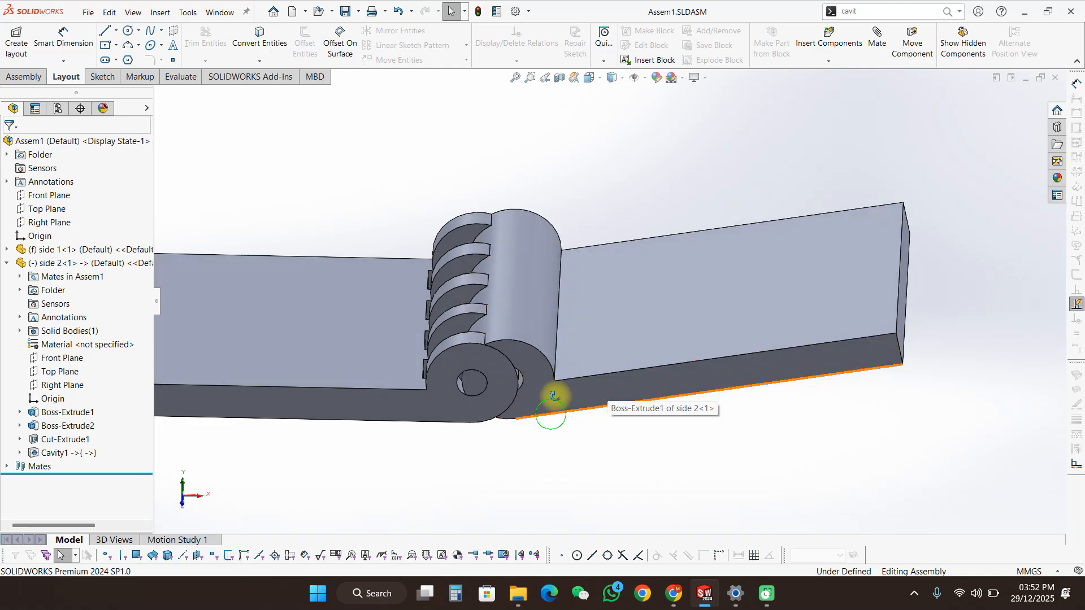
Step: Move side 2 slightly closer to side 1 and rebuild the assembly to update the cavity
middle_click_drag(552, 394, 496, 332)
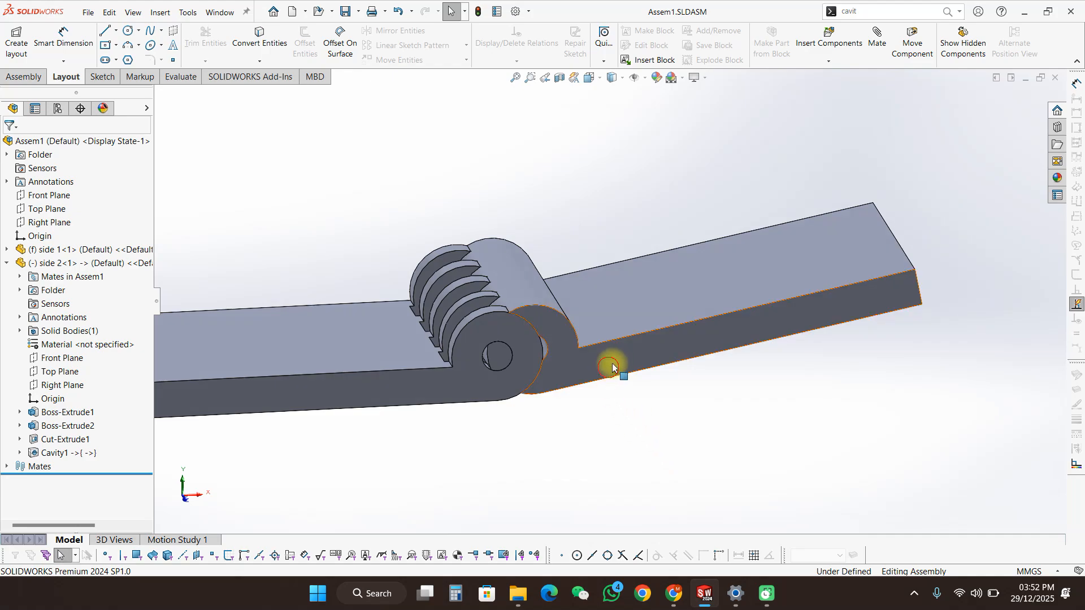
left_click(659, 352)
left_click_drag(659, 351, 636, 355)
key("Escape")
left_click(648, 443)
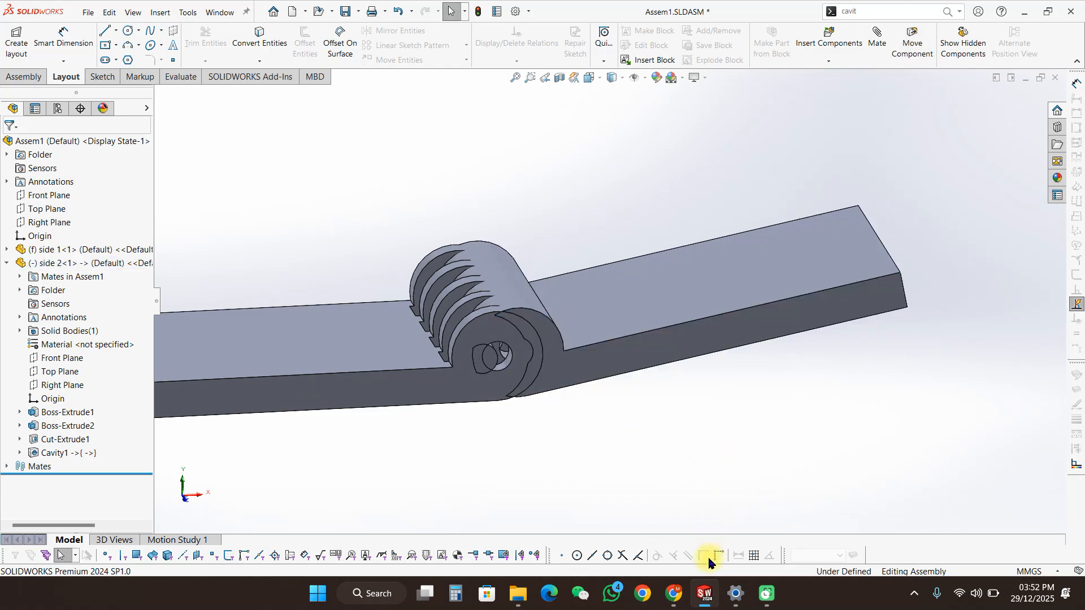
mouse_move(703, 607)
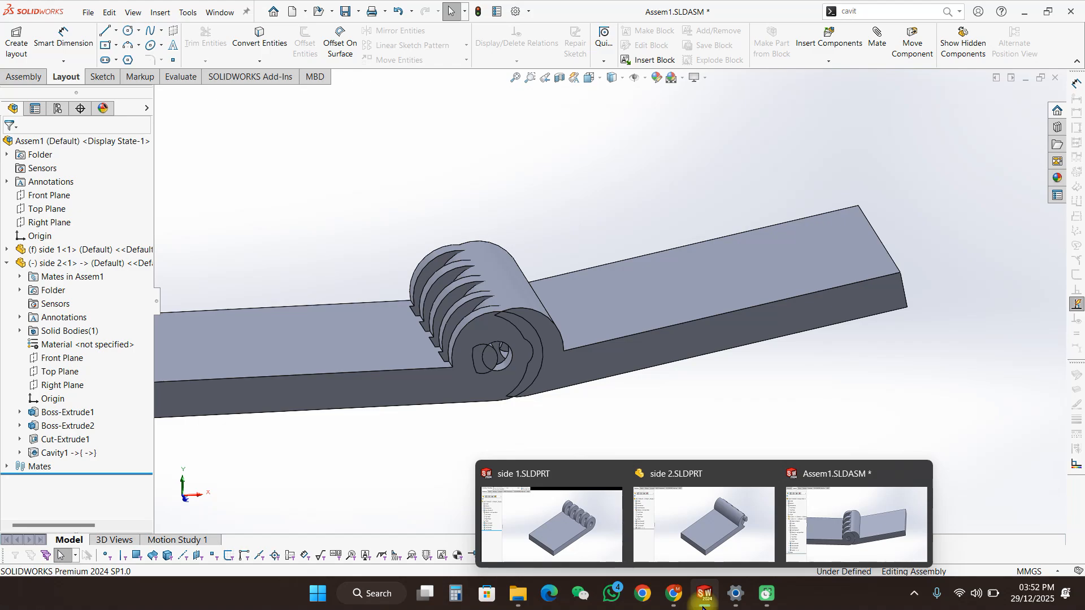
left_click(829, 538)
left_click(749, 448)
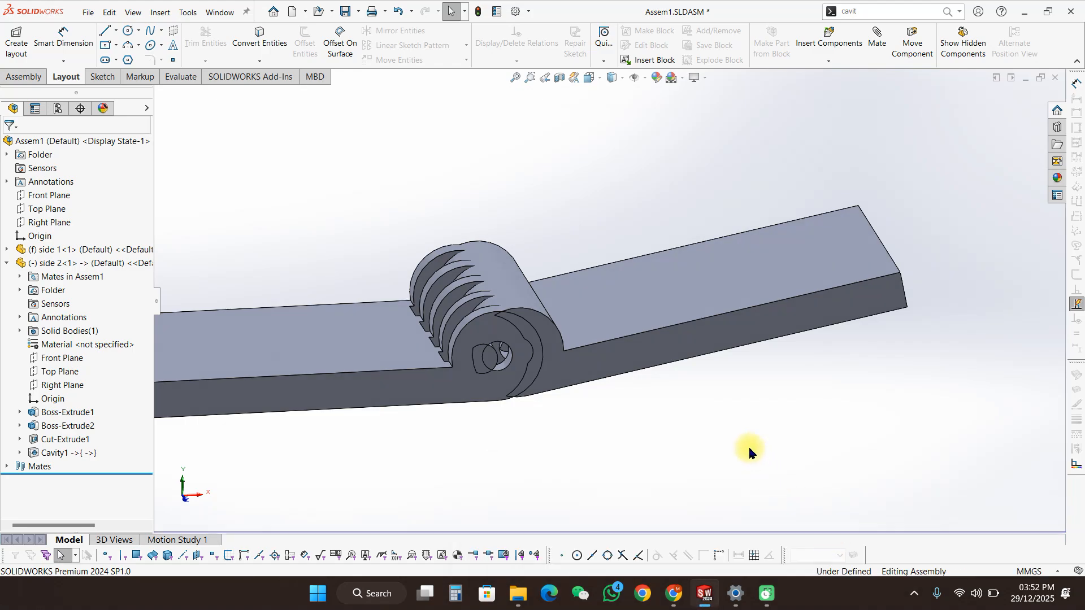
key("ctrl+b")
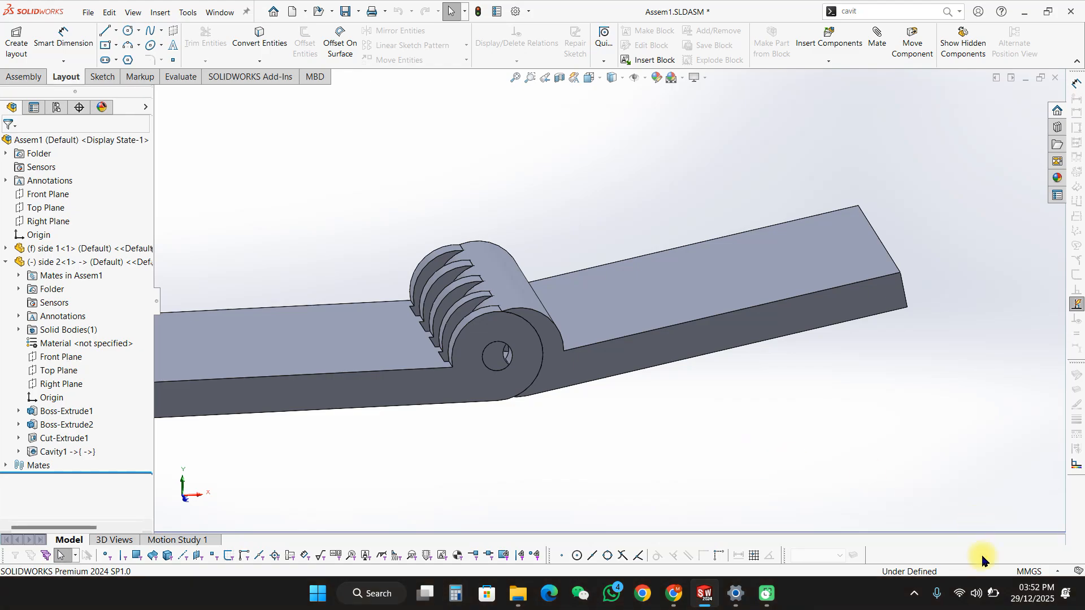
Step: Switch to Chrome to check the Google Meet call, and return to the SOLIDWORKS assembly
mouse_move(673, 593)
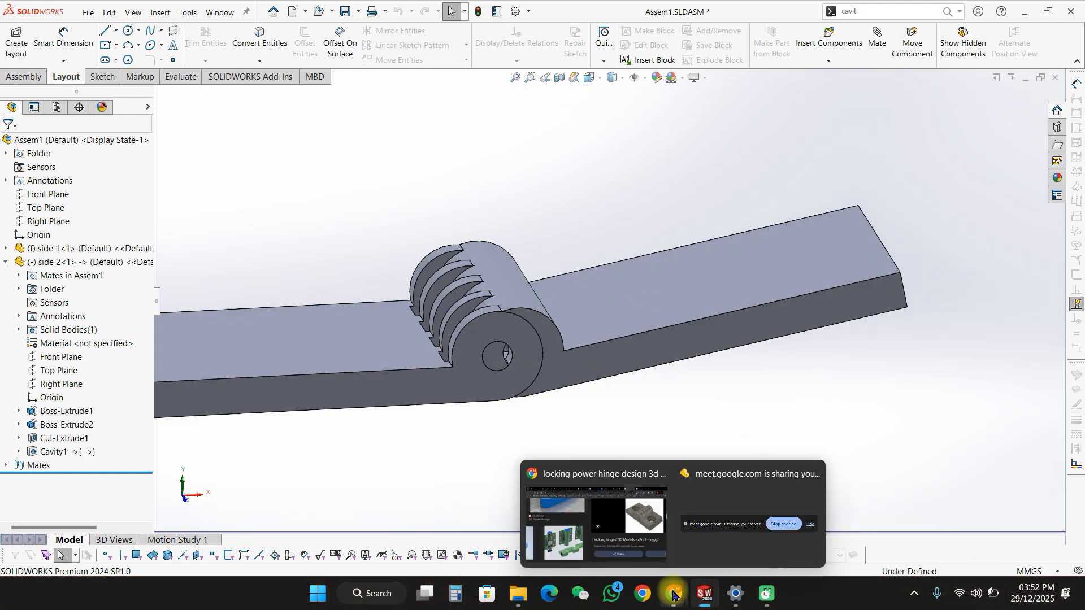
left_click(635, 517)
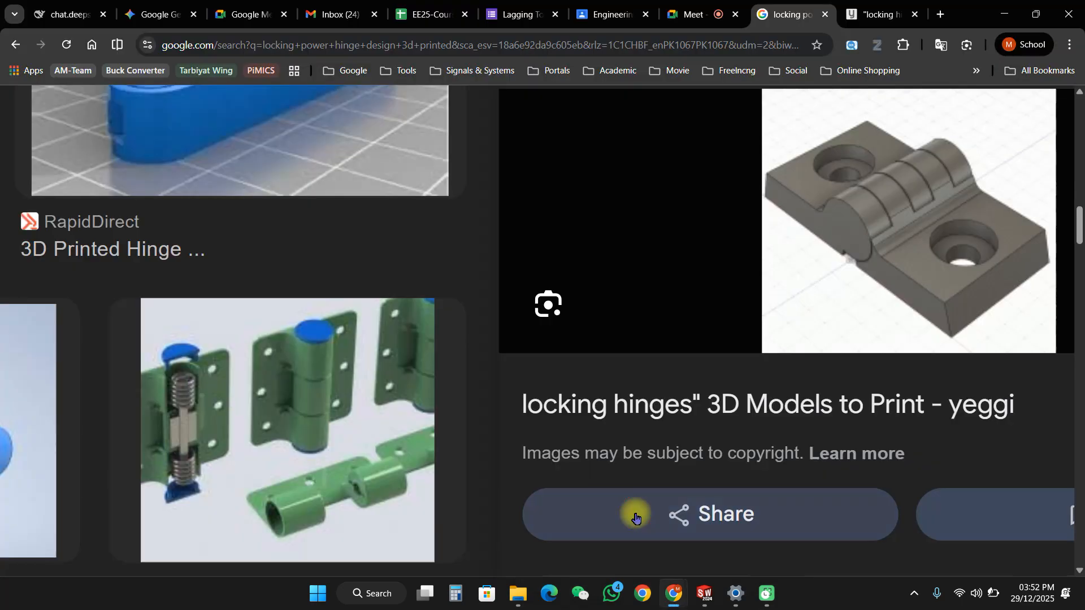
left_click(698, 14)
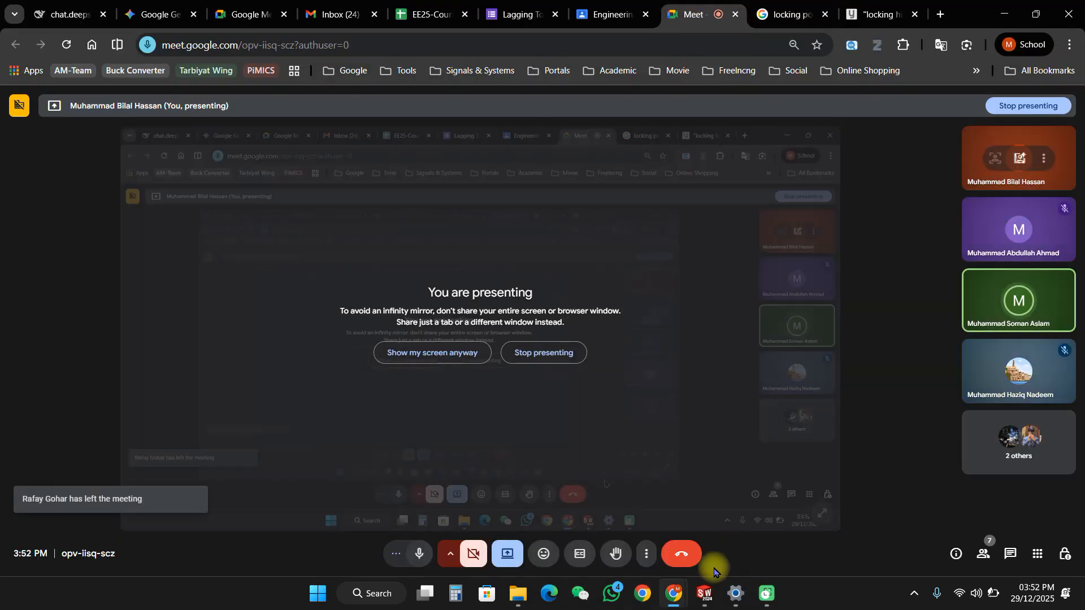
mouse_move(705, 593)
left_click(915, 498)
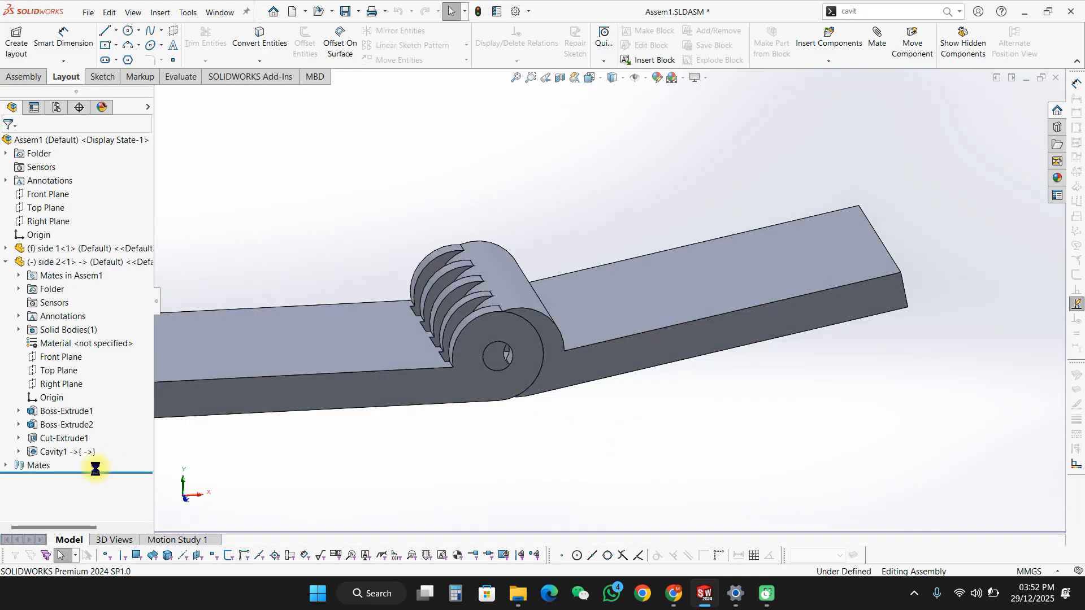
mouse_move(59, 456)
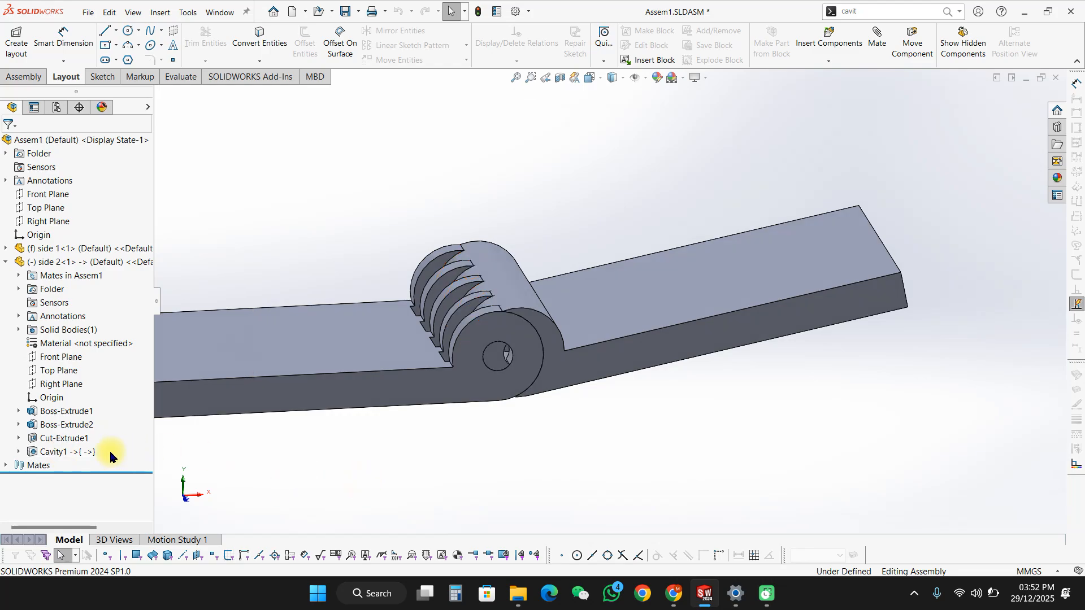
left_click(351, 366)
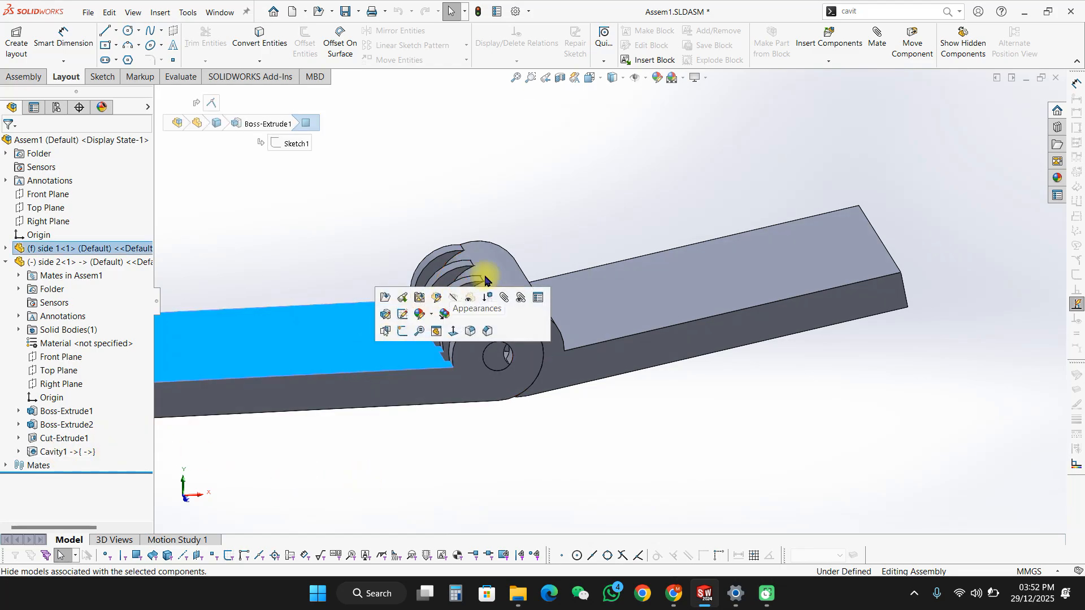
left_click(659, 289)
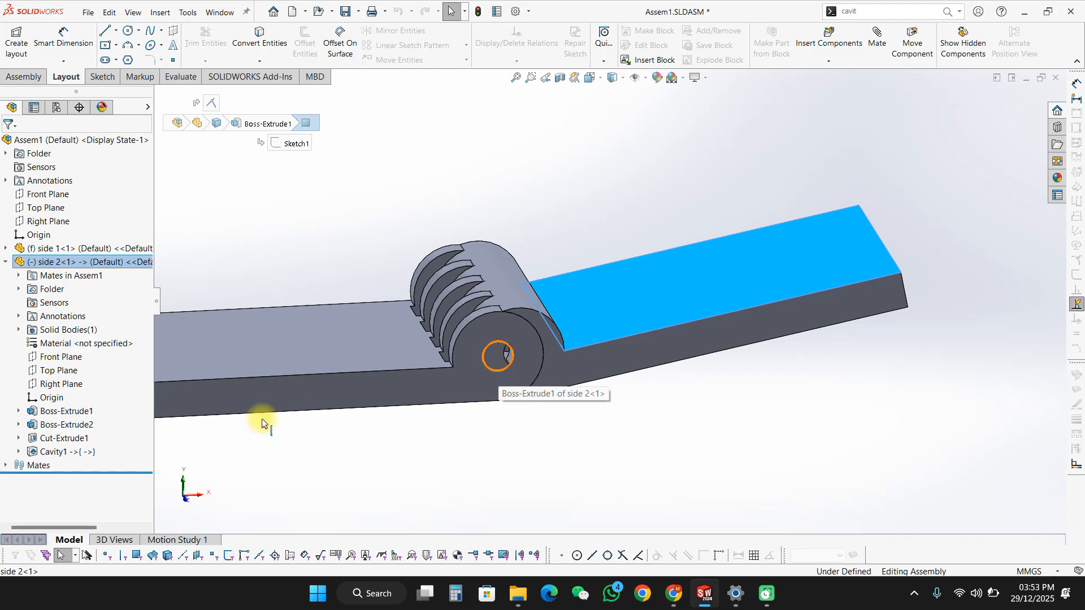
left_click(460, 431)
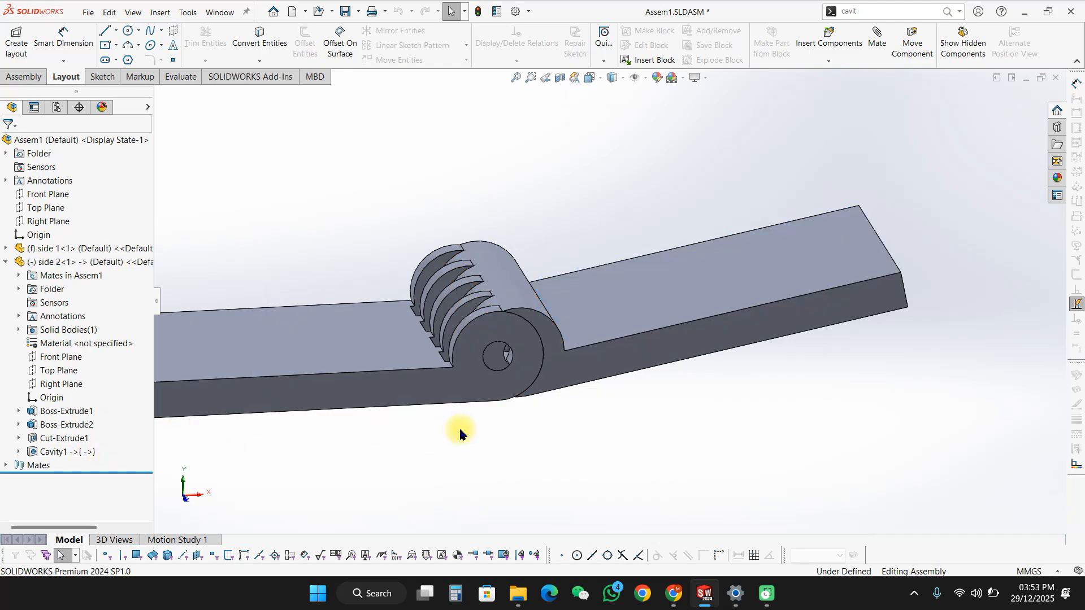
Step: Pull side 2 completely clear of side 1's knuckles and rebuild the assembly
left_click(665, 348)
left_click_drag(663, 346, 765, 334)
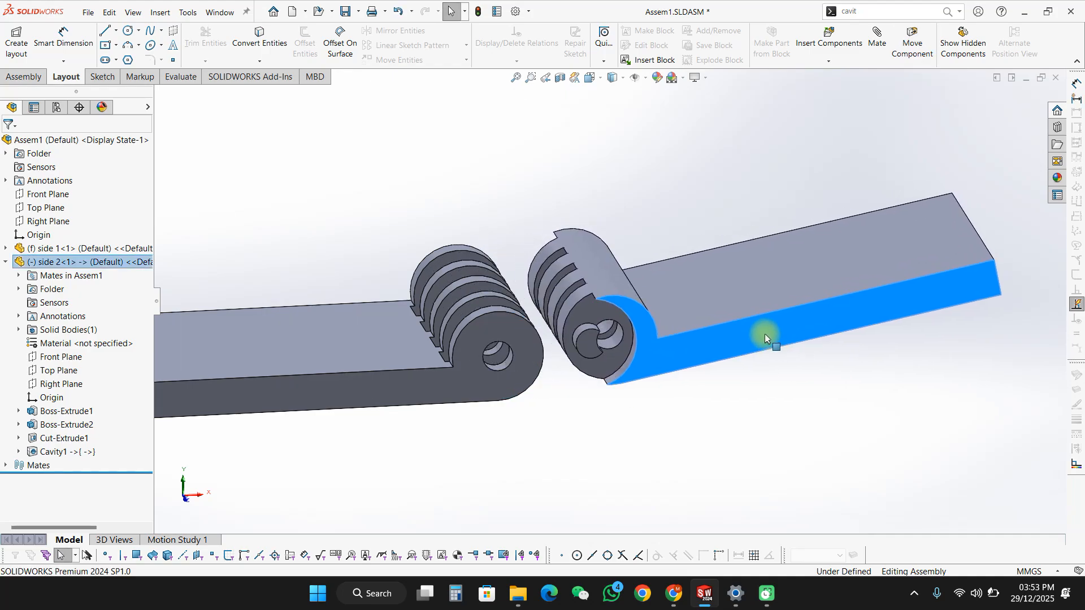
key("ctrl+b")
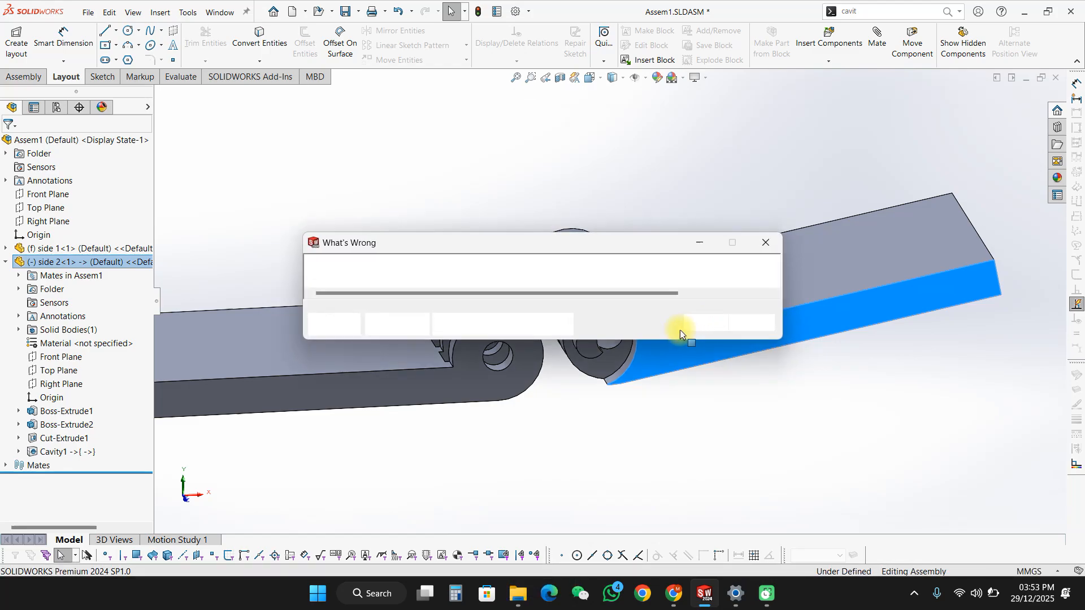
Step: Dismiss the rebuild error report and move side 2 back until its barrel partly overlaps side 1's knuckles
left_click(705, 326)
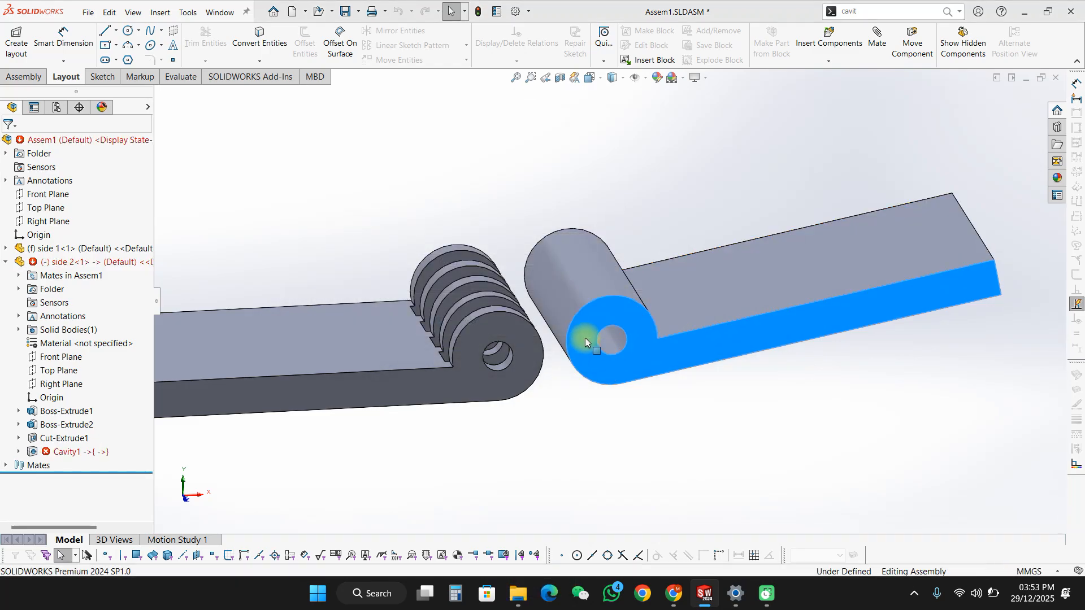
left_click(606, 450)
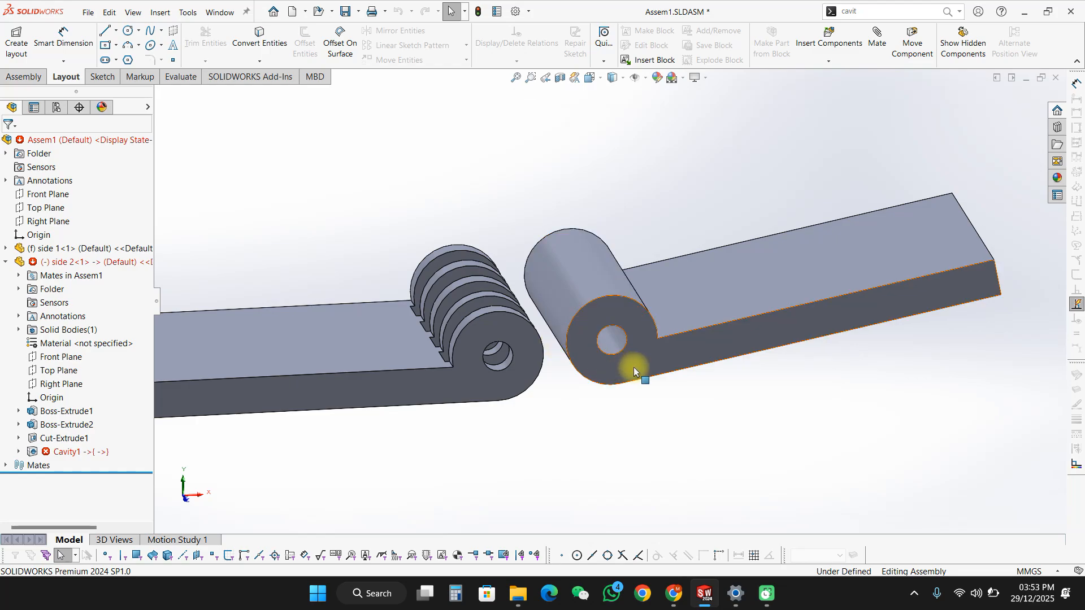
left_click_drag(653, 365, 638, 298)
left_click(661, 436)
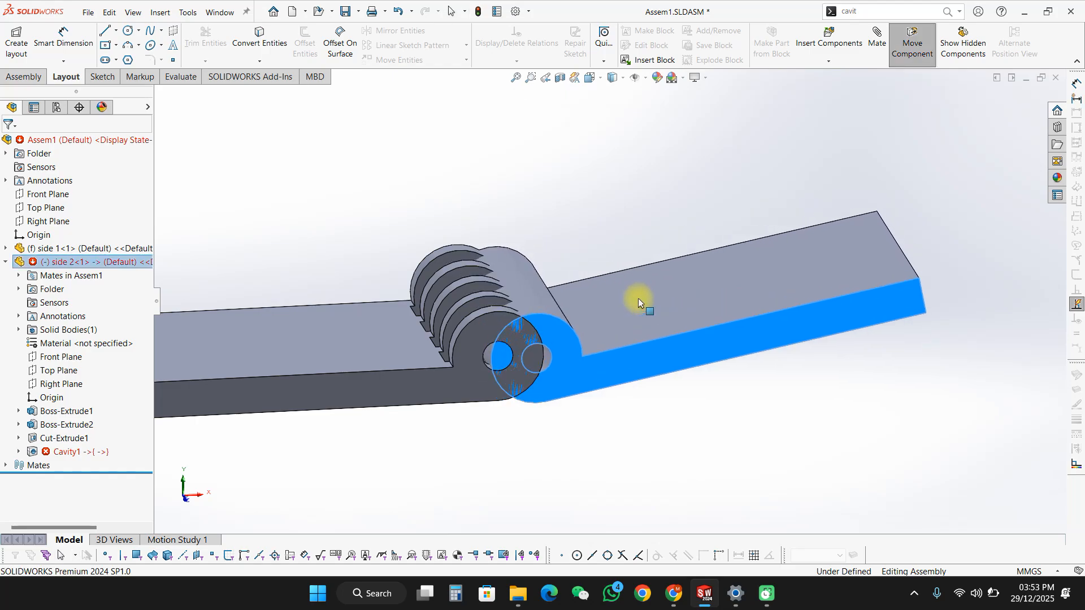
left_click(643, 423)
left_click(621, 286)
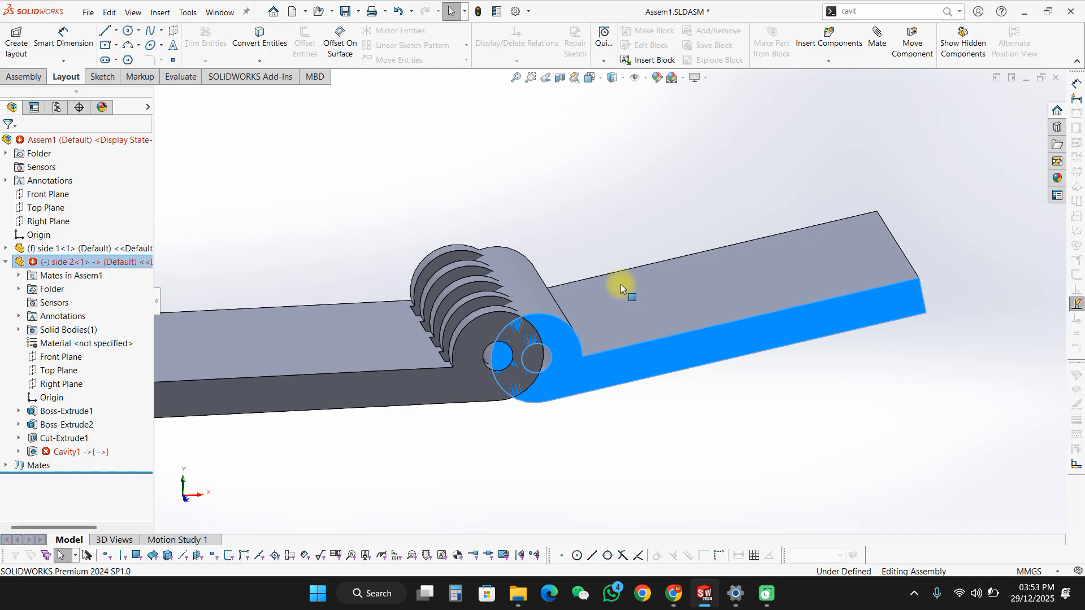
left_click(643, 463)
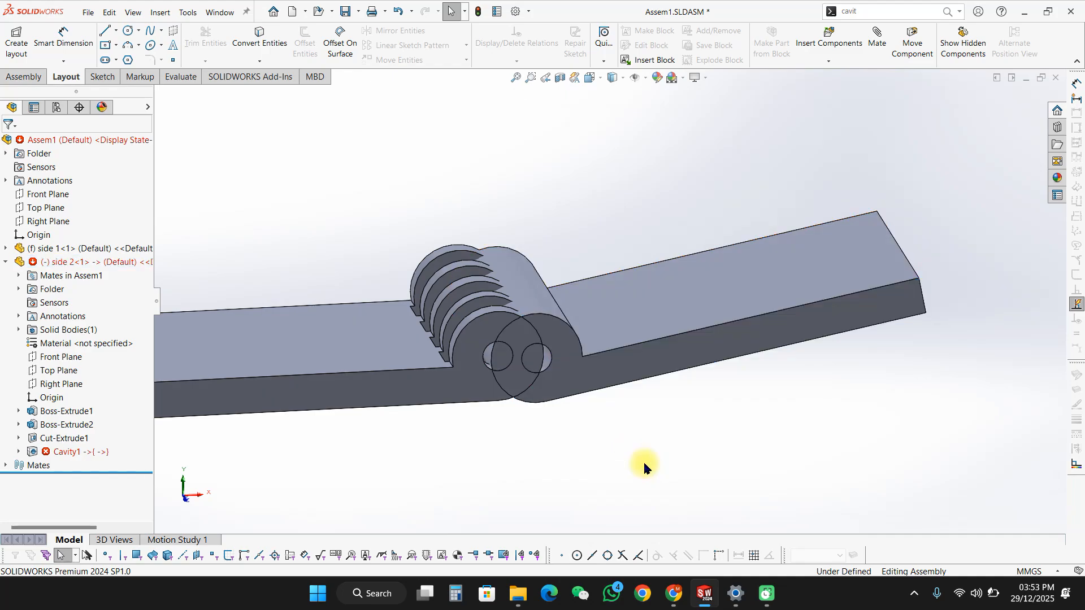
Step: Add a concentric mate between side 2's outer barrel face and side 1's rounded knuckle face
left_click(545, 301)
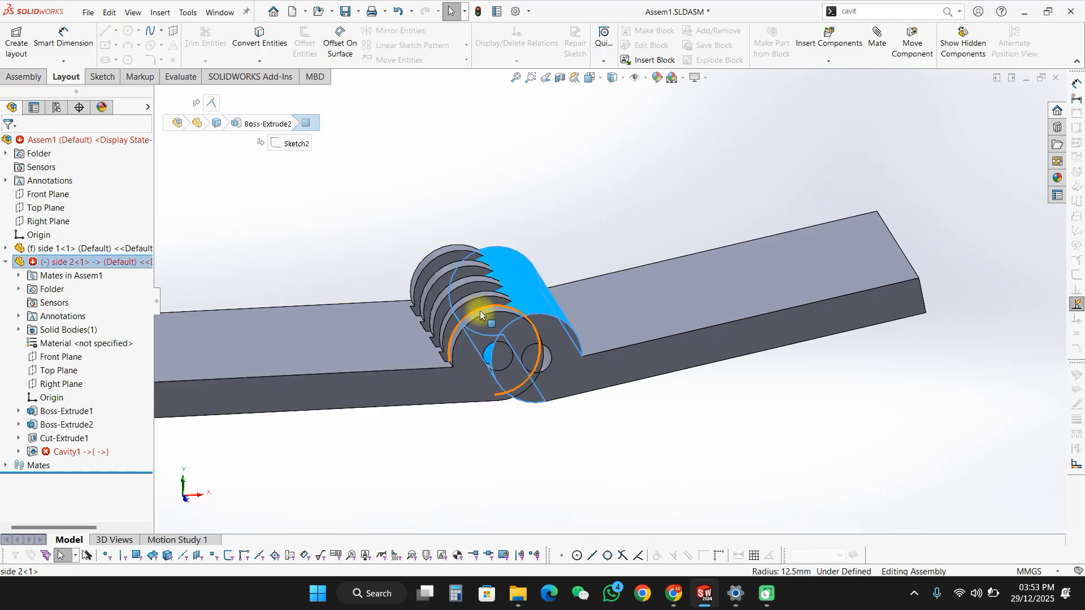
left_click(480, 310, "ctrl")
left_click(532, 282, "ctrl")
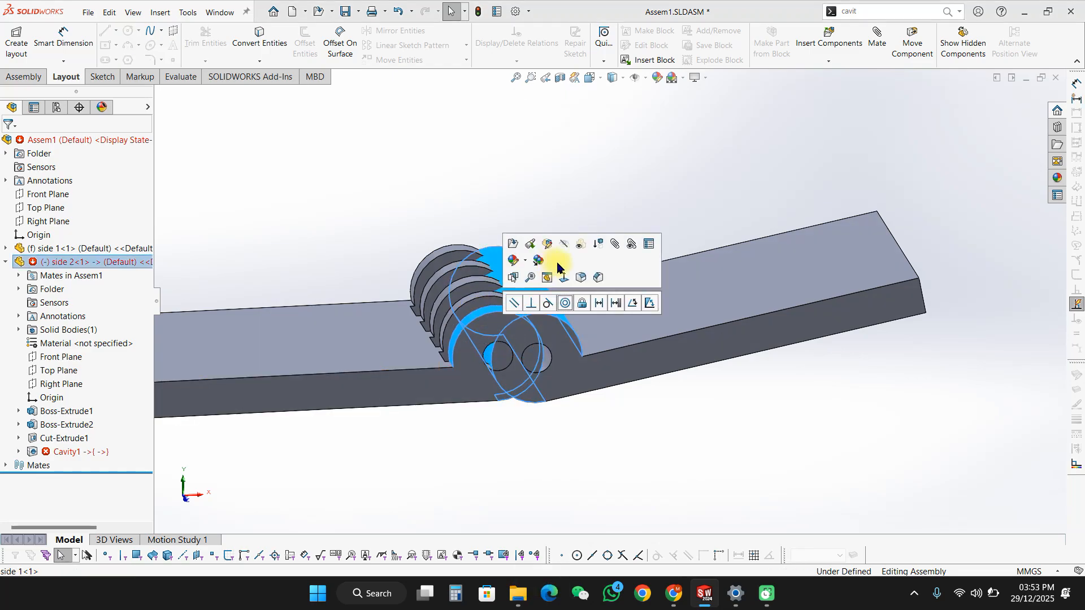
left_click(564, 303)
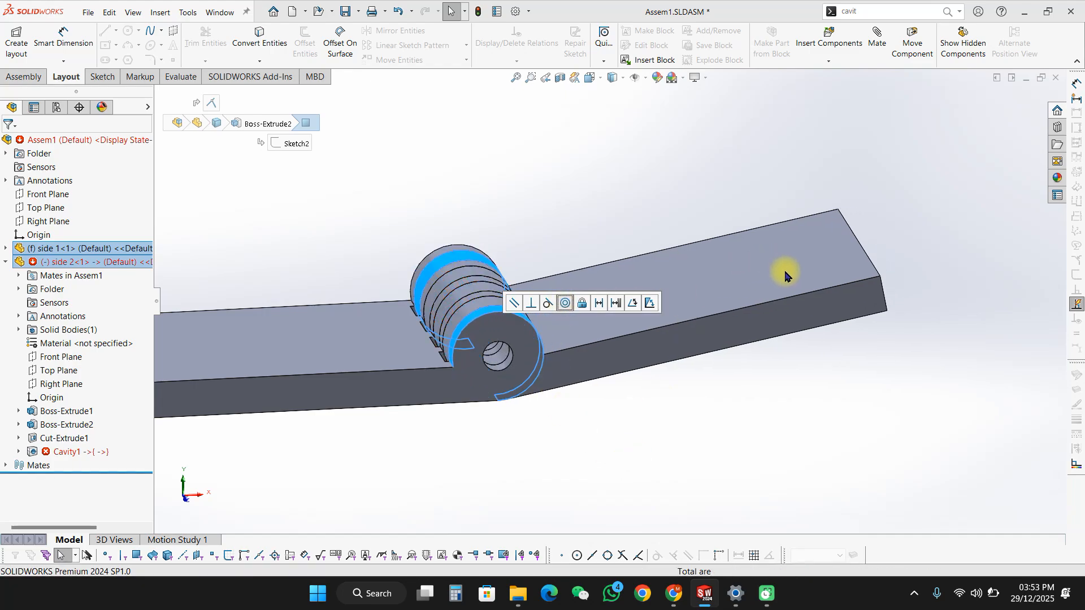
left_click(726, 503)
Step: Swing side 2 slightly about the knuckle axis and rebuild the assembly to regenerate the cavity
left_click_drag(811, 308, 749, 227)
left_click_drag(706, 425, 710, 443)
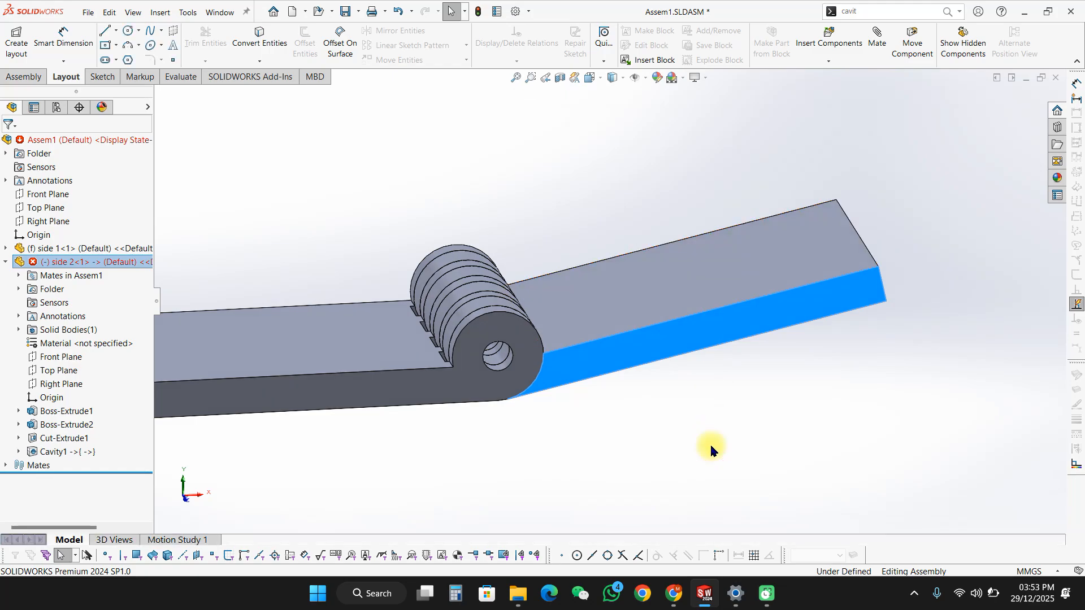
key("ctrl+b")
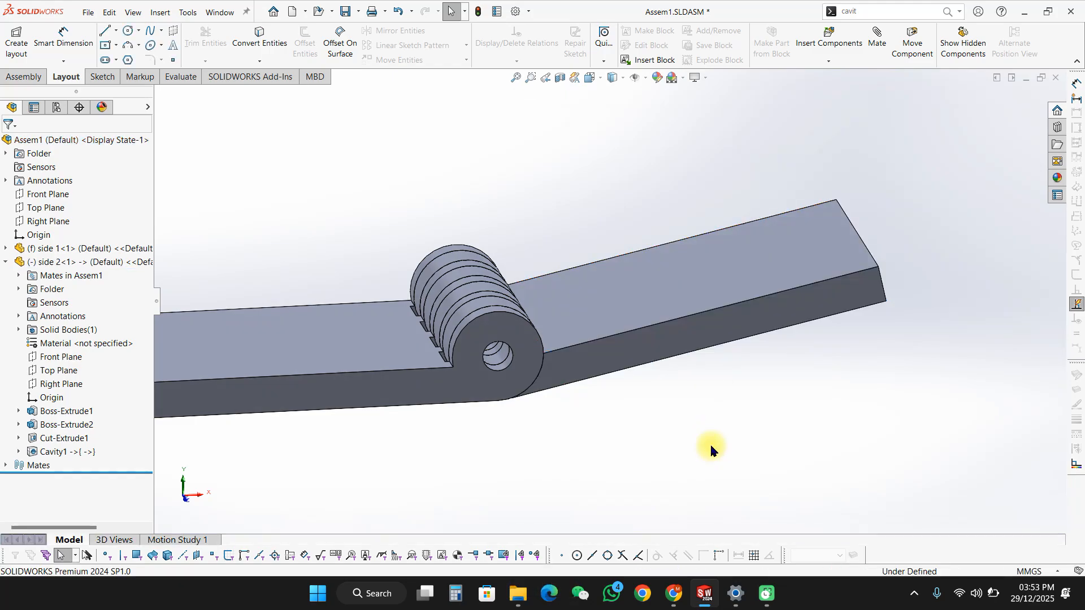
middle_click_drag(611, 450, 630, 475)
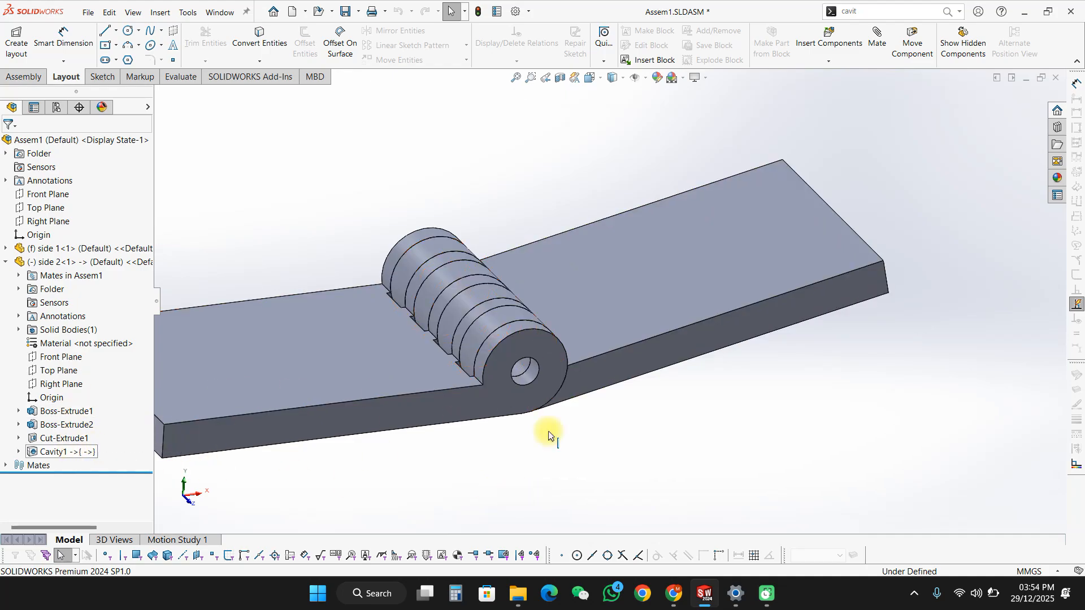
Step: Switch to the side 2 part window and save the part
mouse_move(704, 593)
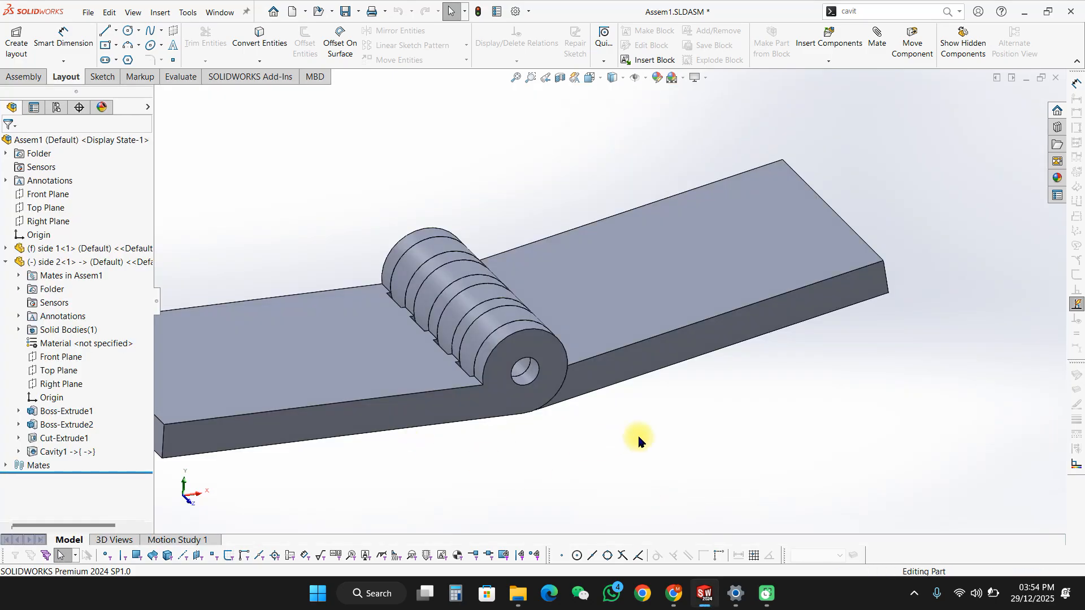
key("ctrl+Tab")
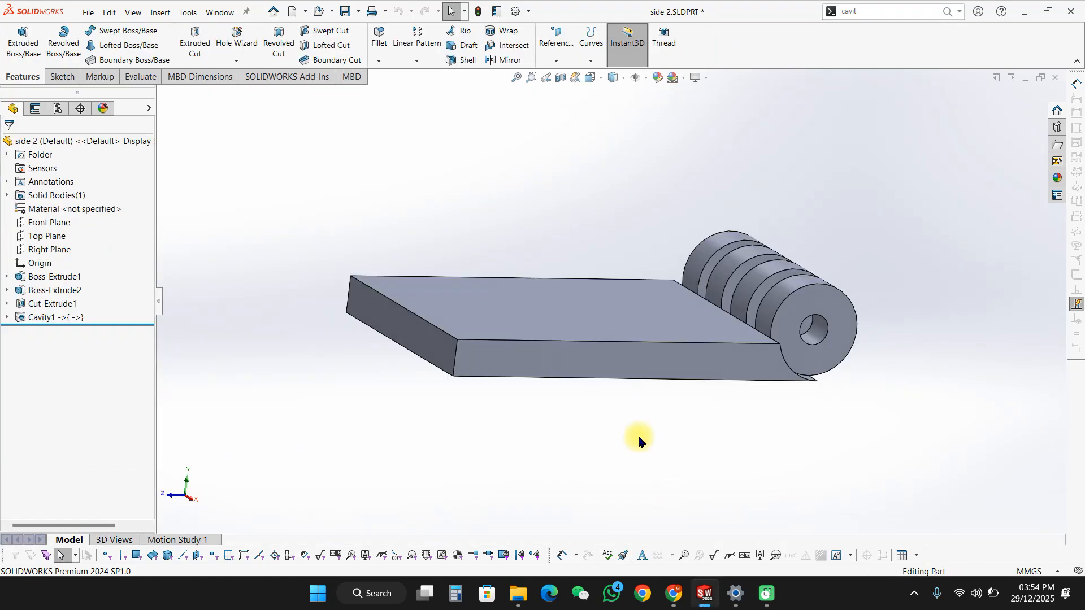
key("ctrl+d")
key("ctrl+s")
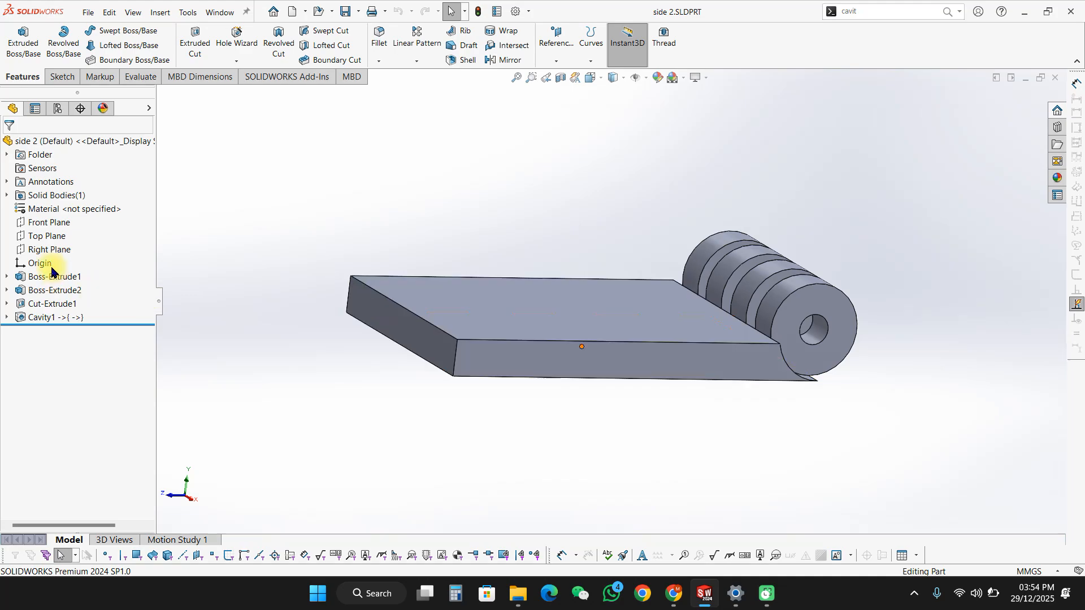
Step: Examine the geometry of side 2's Boss-Extrude2, Cut-Extrude1 and Cavity1 features, including the component Cavity1 refers to
left_click(44, 290)
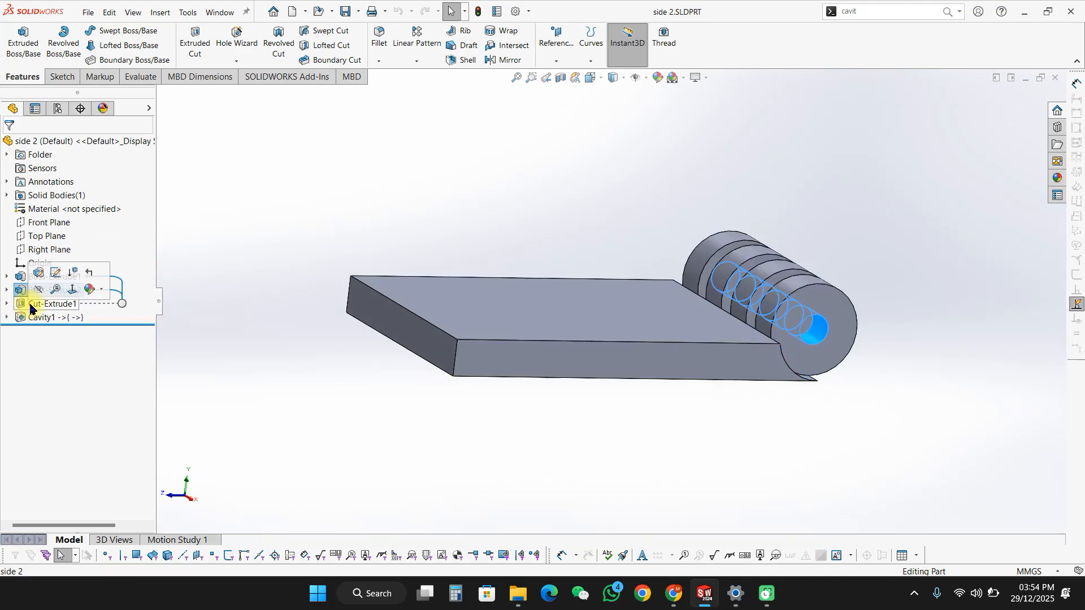
left_click(29, 305)
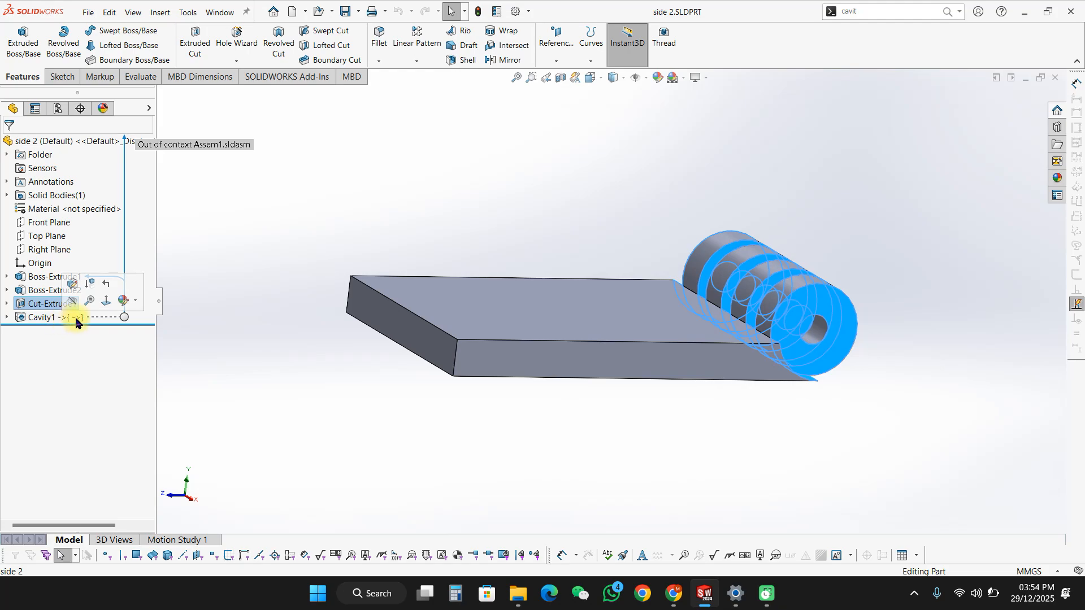
left_click(62, 320)
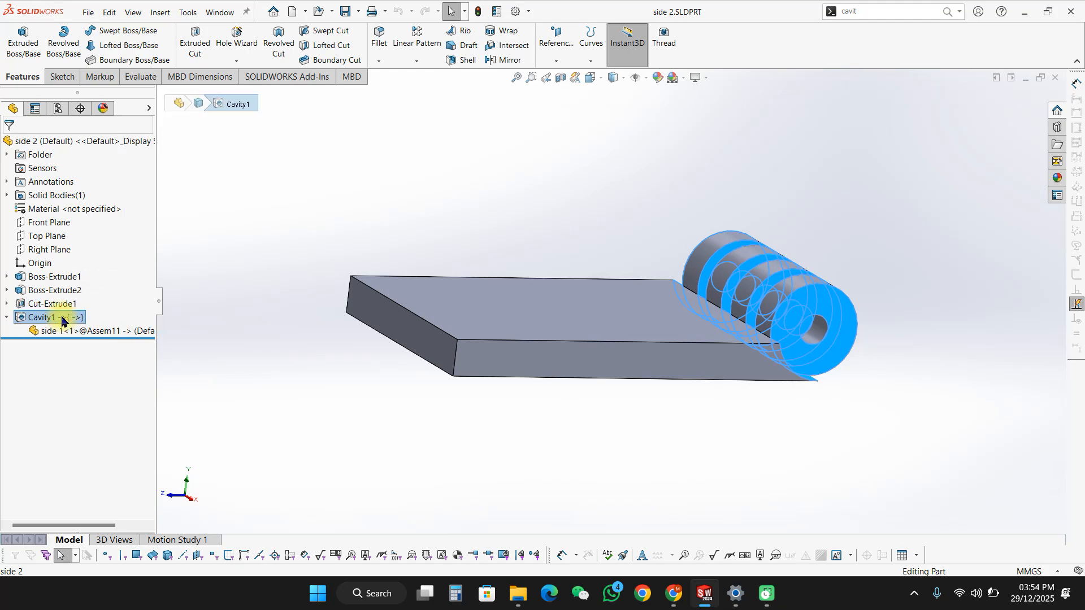
mouse_move(62, 320)
left_click(499, 253)
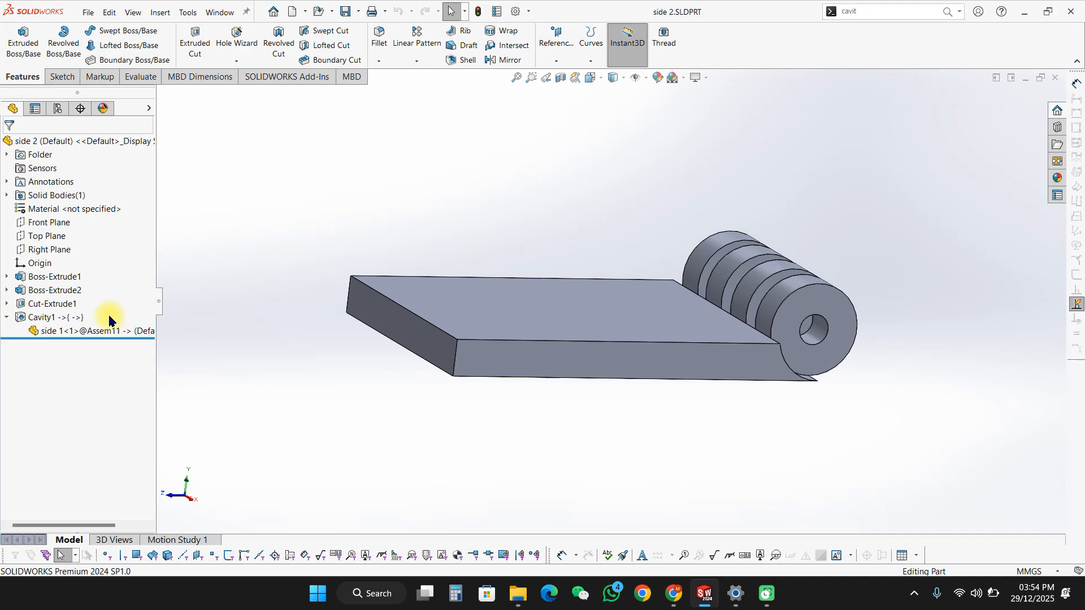
Step: Open the external references of Cavity1 and lock its in-context reference to the side 1 body
right_click(59, 317)
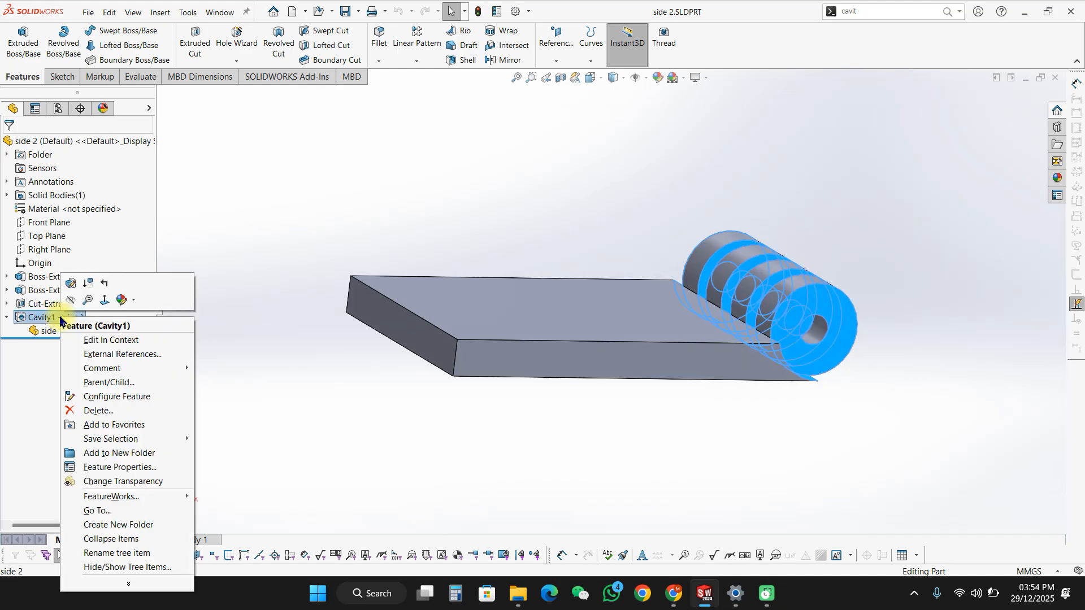
left_click(142, 355)
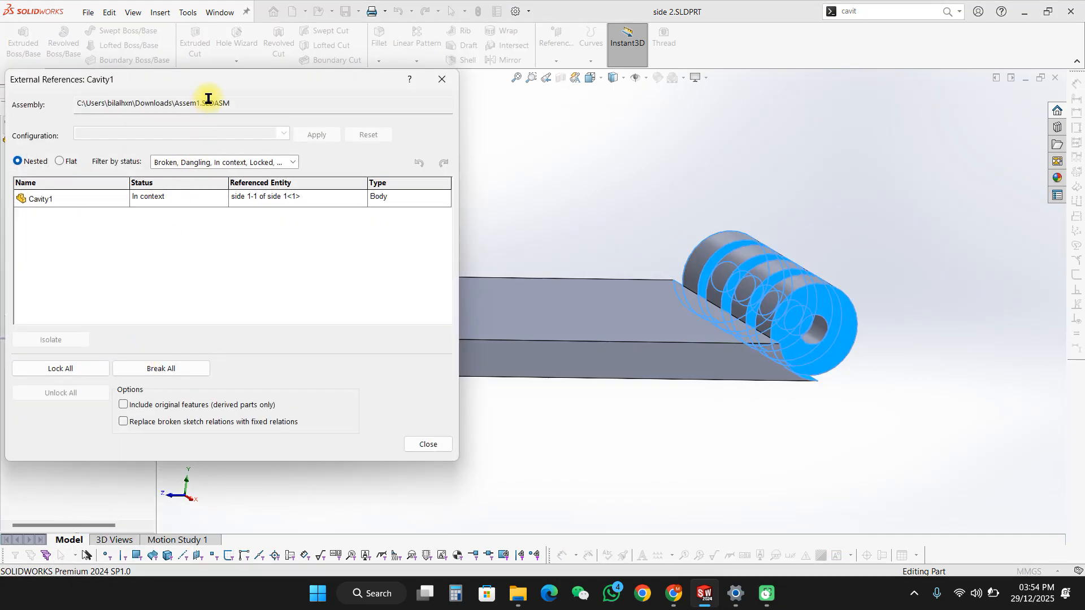
left_click_drag(212, 79, 465, 111)
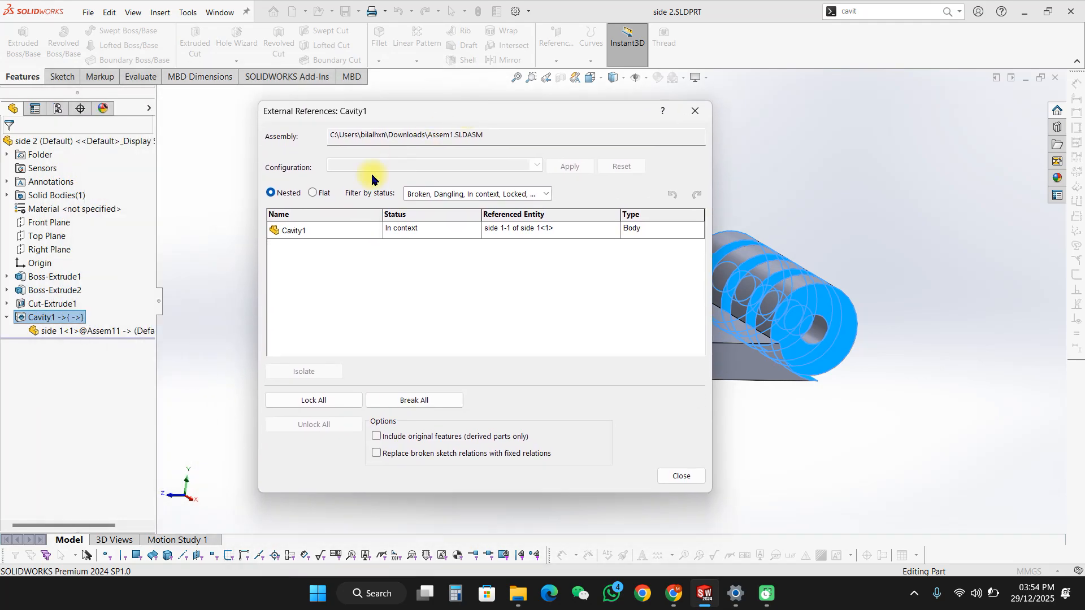
left_click(306, 229)
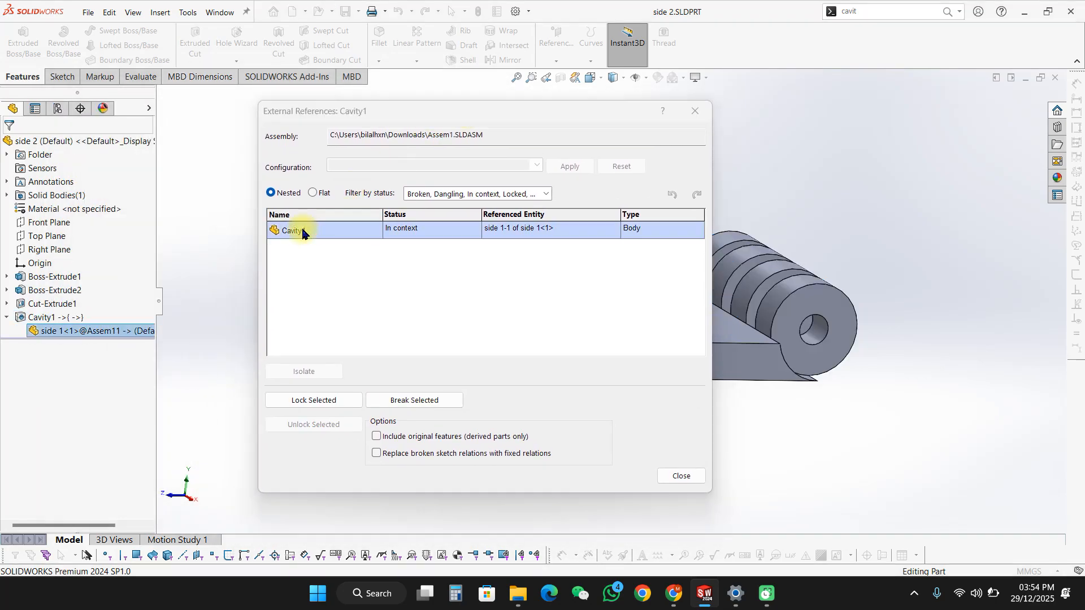
left_click(514, 297)
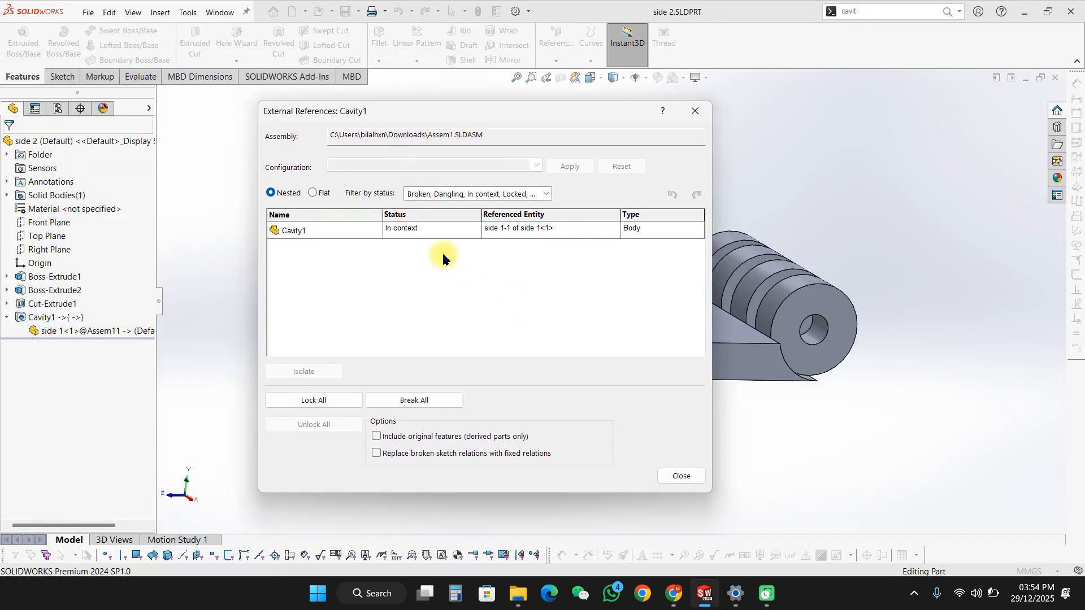
left_click(423, 230)
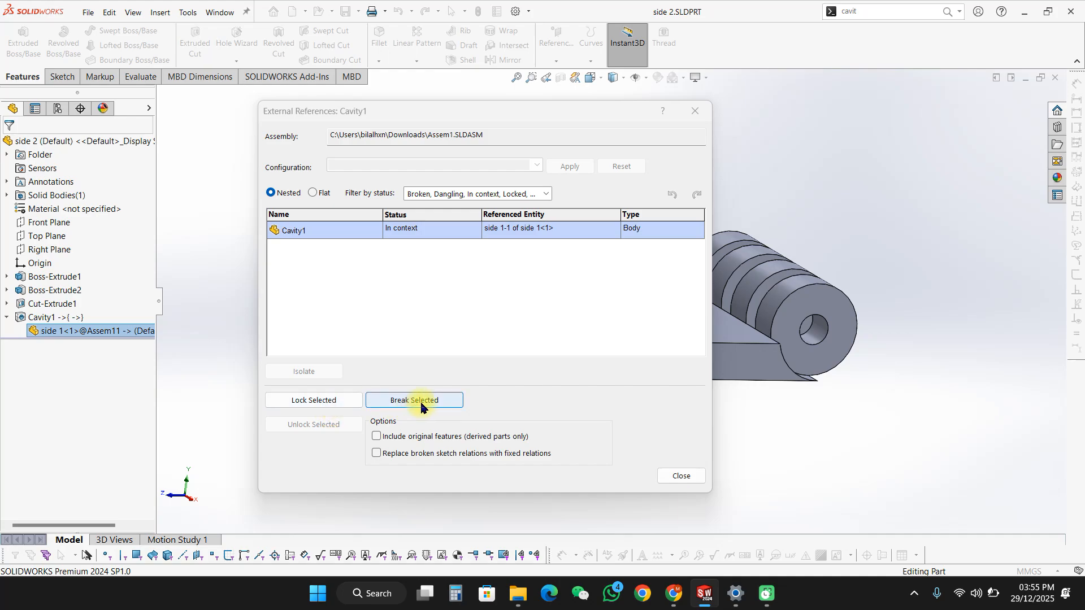
left_click(308, 401)
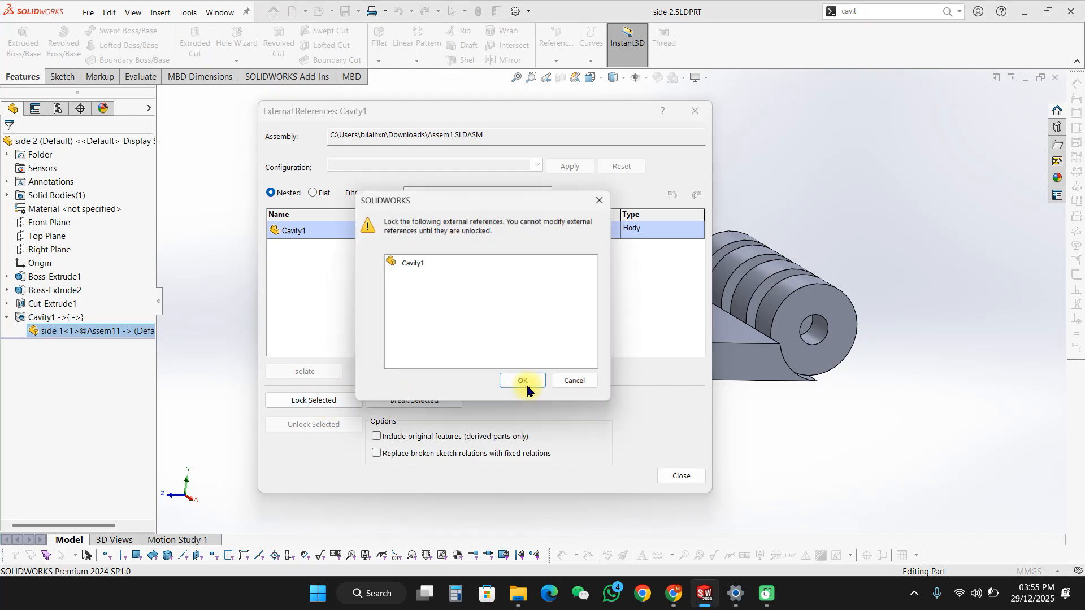
left_click(526, 386)
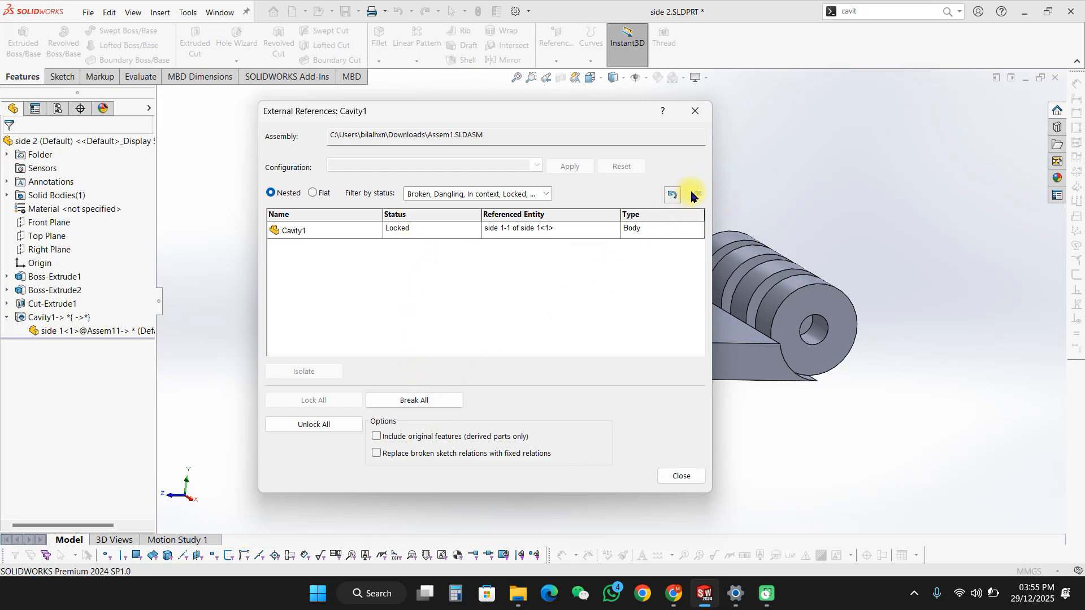
left_click(696, 110)
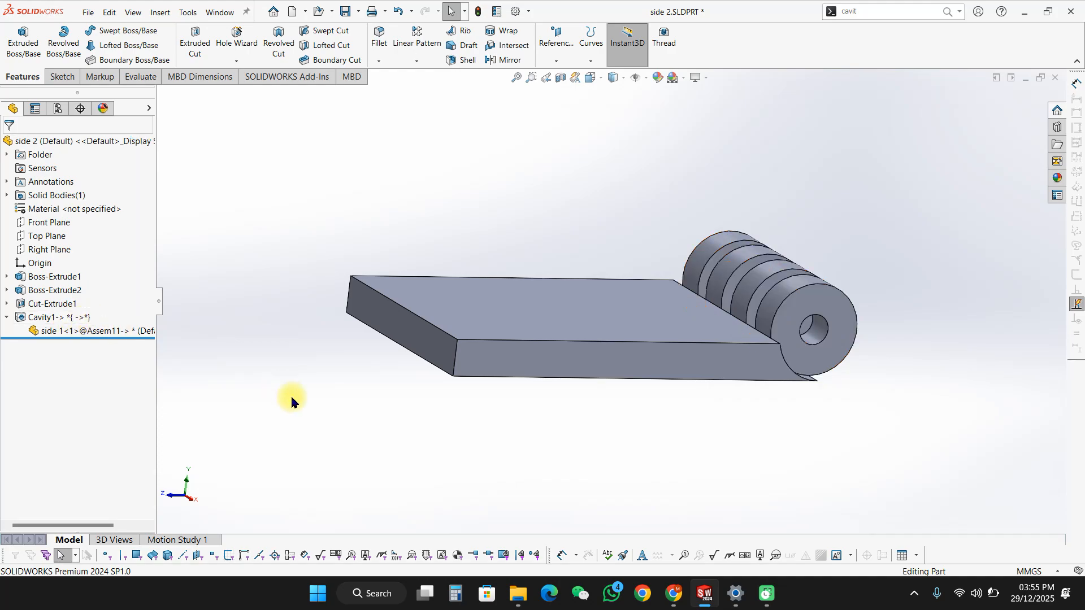
Step: Return to the Assem1 assembly after a brief look at the Chrome call, and rebuild it with the changed side 2 part
key("alt+Tab")
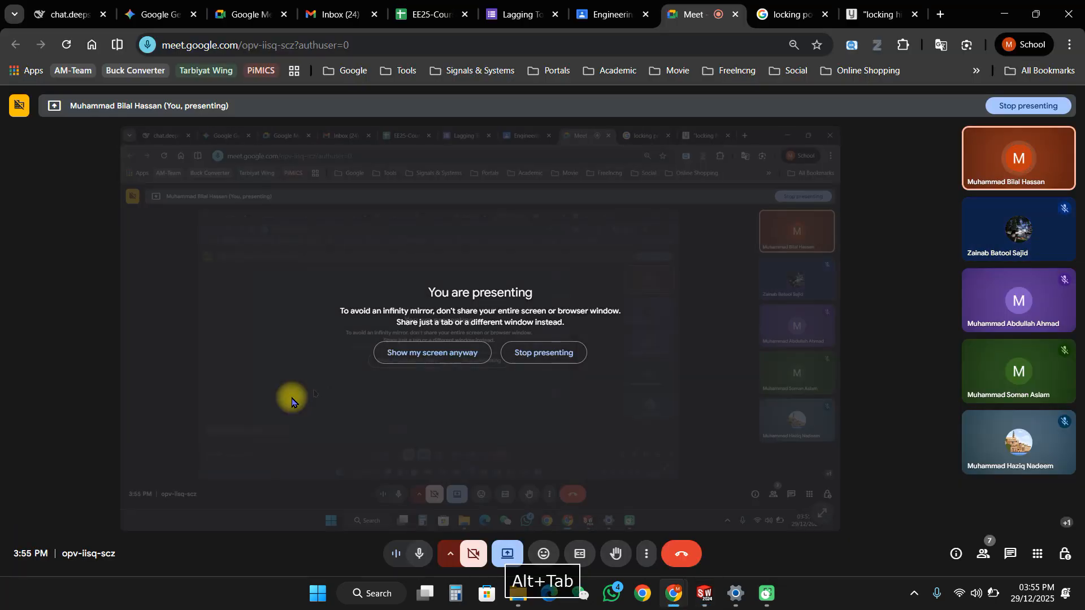
key("alt+Tab")
mouse_move(704, 593)
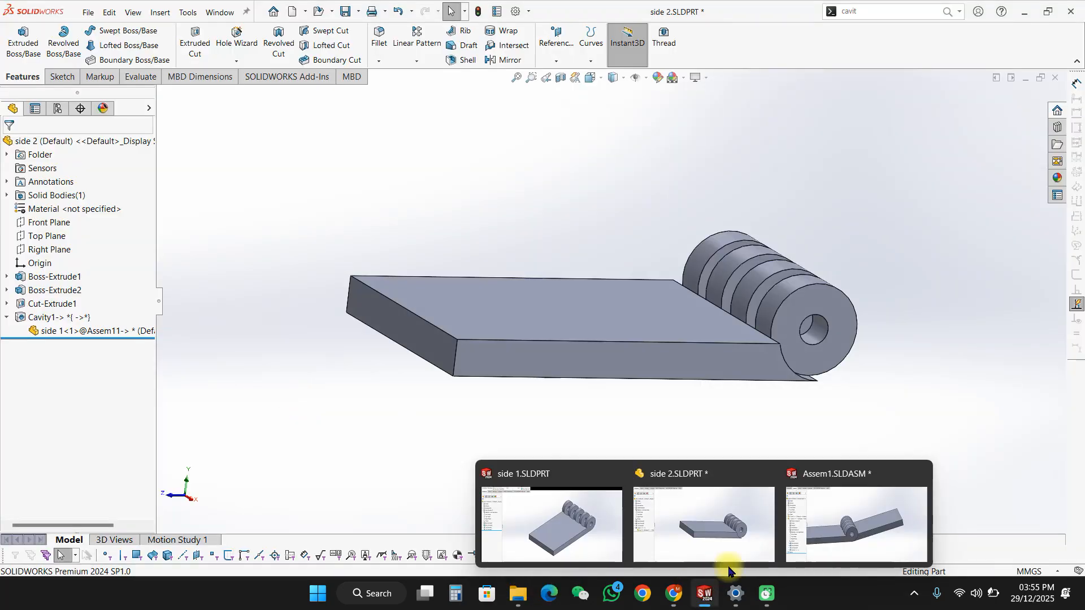
left_click(827, 536)
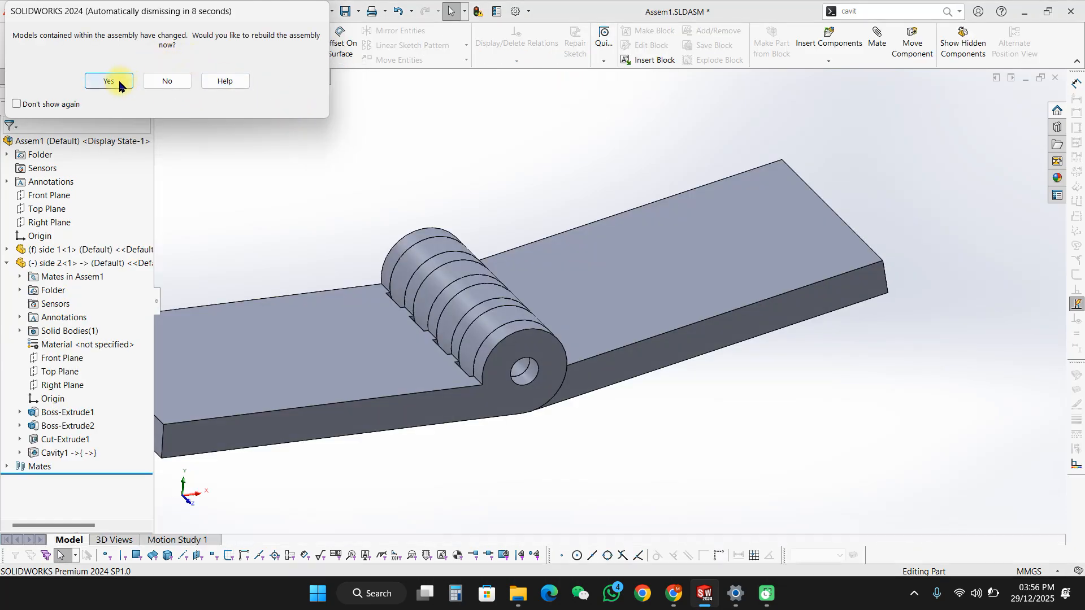
left_click(110, 82)
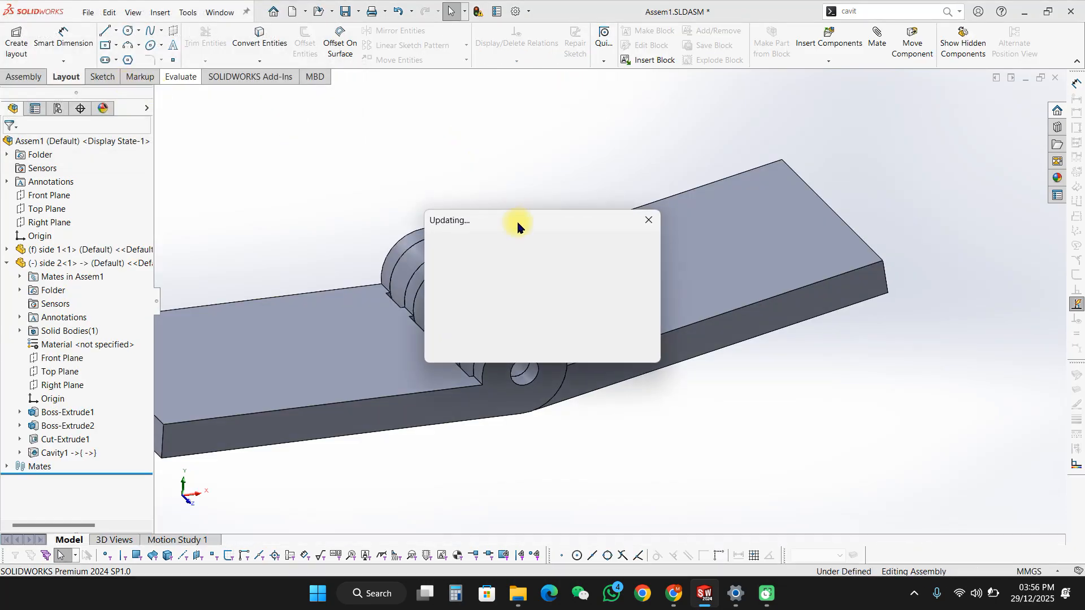
Step: Review the mates of side 2 and delete its concentric mate with side 1
left_click(621, 283)
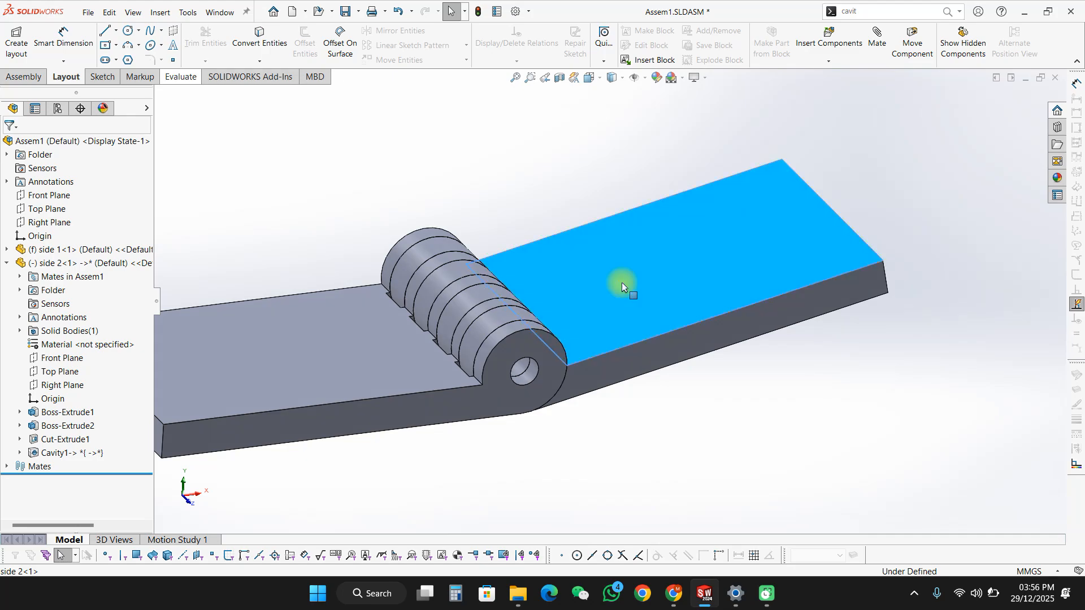
right_click(621, 282)
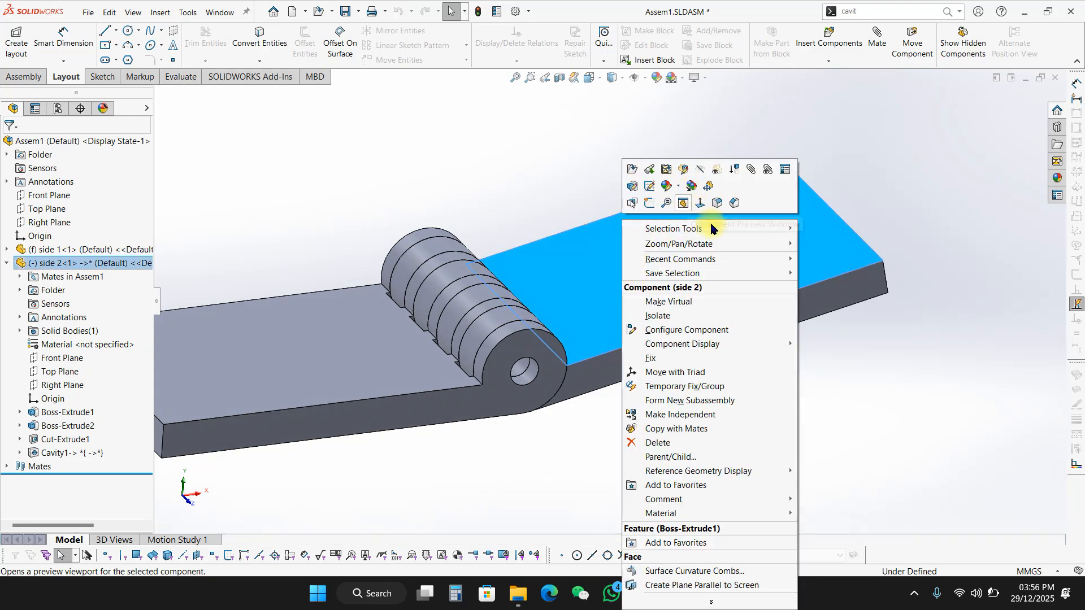
left_click(768, 168)
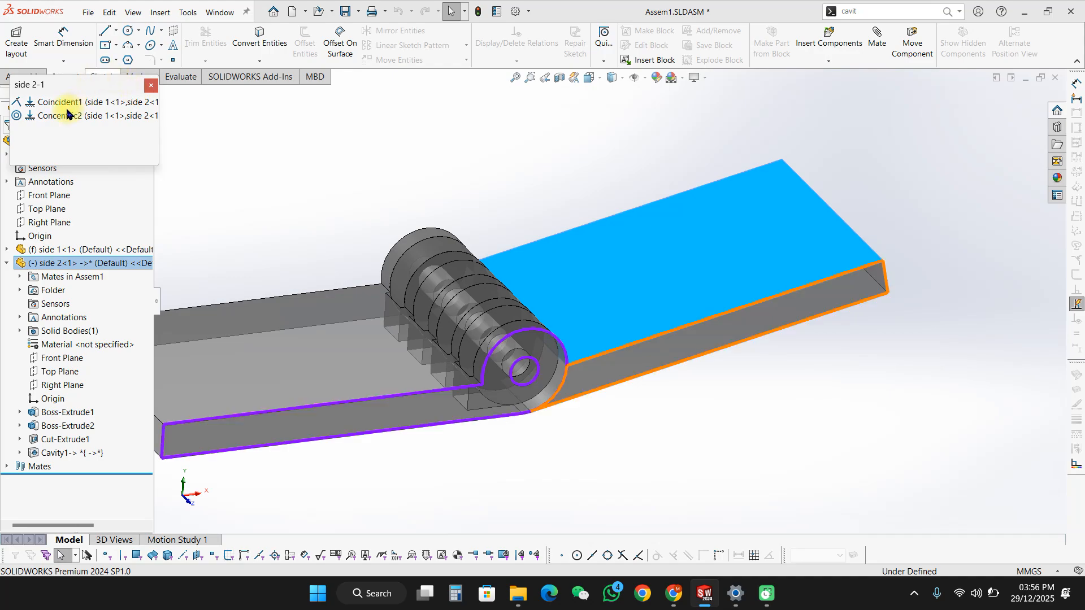
left_click(66, 115)
key("Delete")
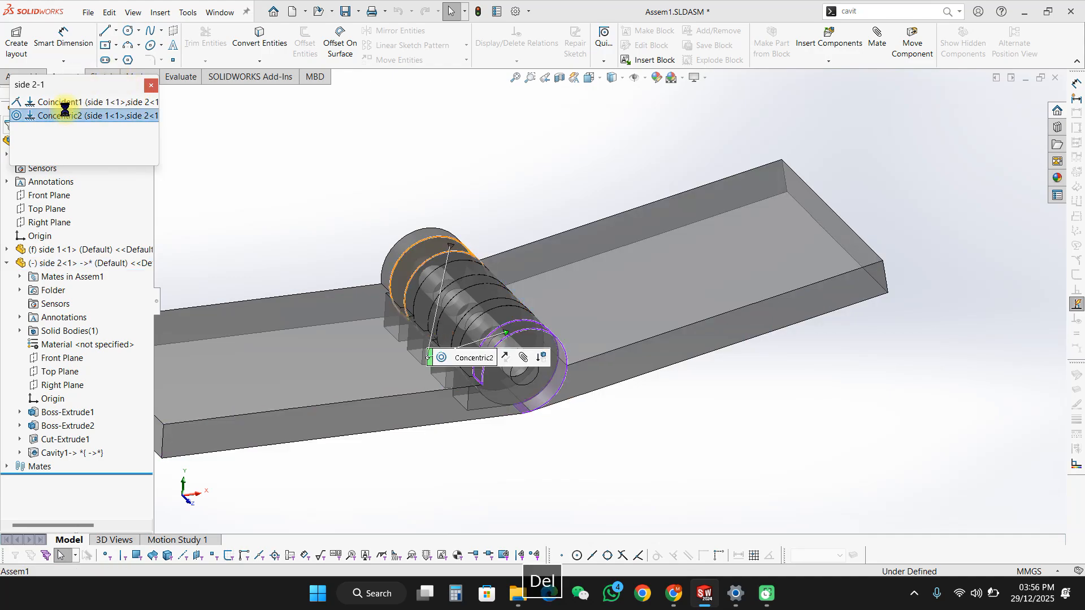
key("Return")
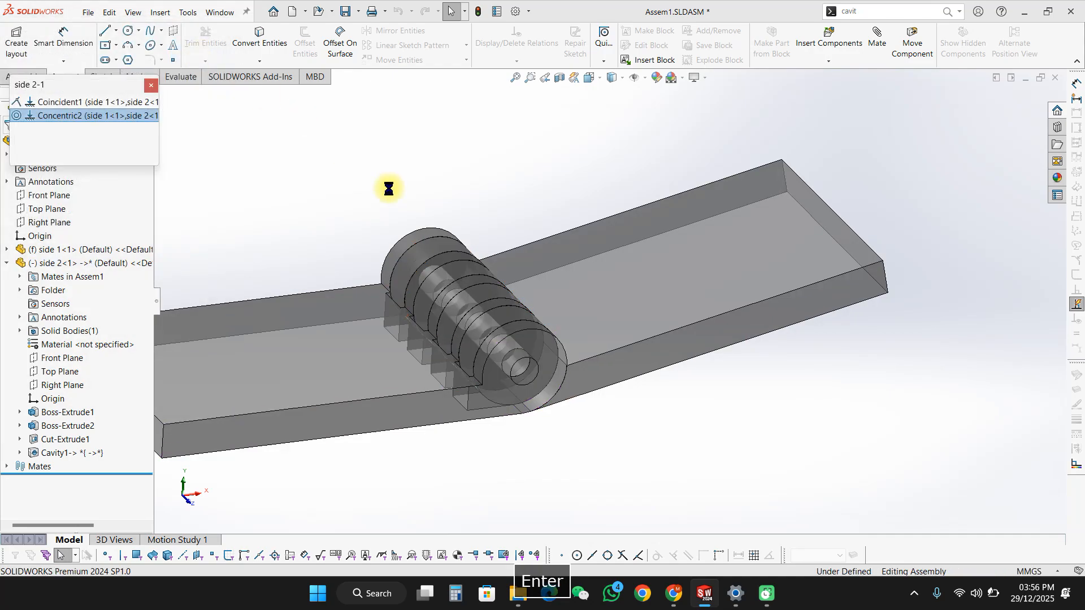
left_click(151, 84)
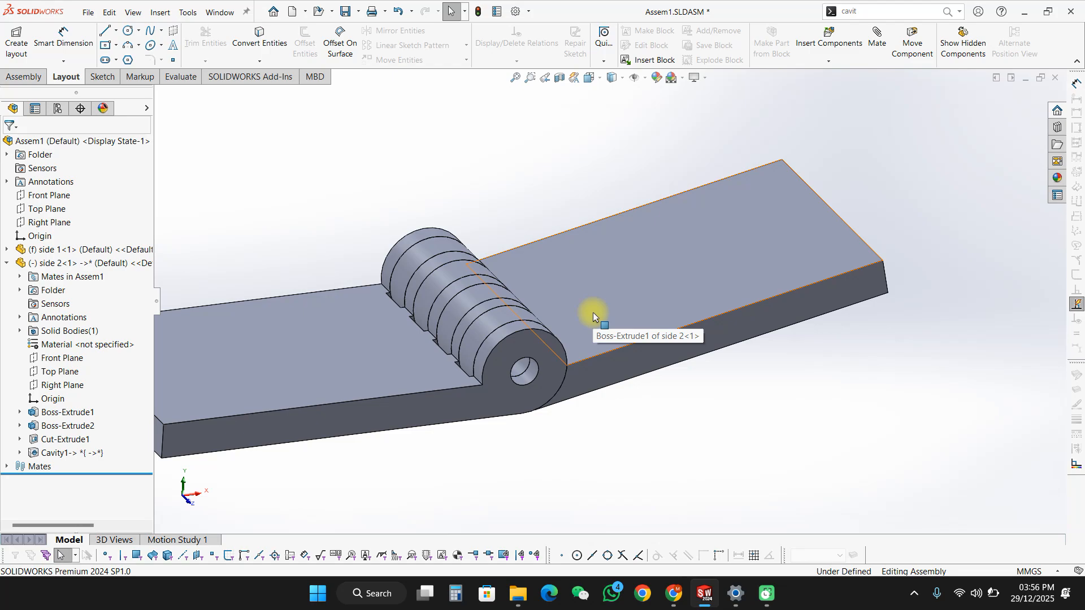
Step: Pull side 2 clear of side 1, rebuild the assembly, and check the locked Cavity1 reference and knuckle shape
left_click_drag(587, 319, 769, 259)
key("Escape")
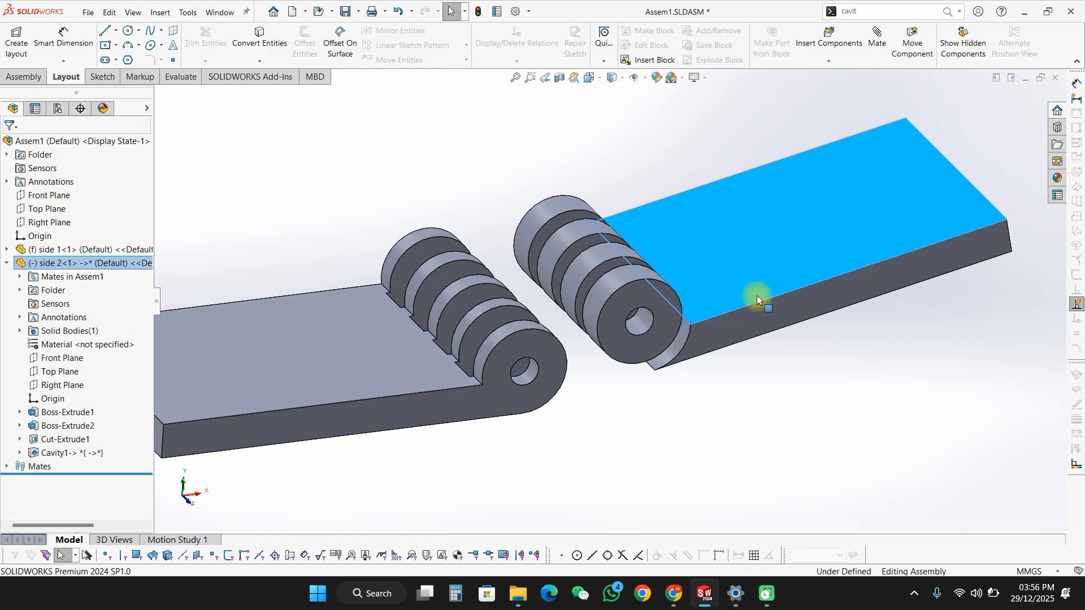
left_click(750, 396)
key("ctrl+b")
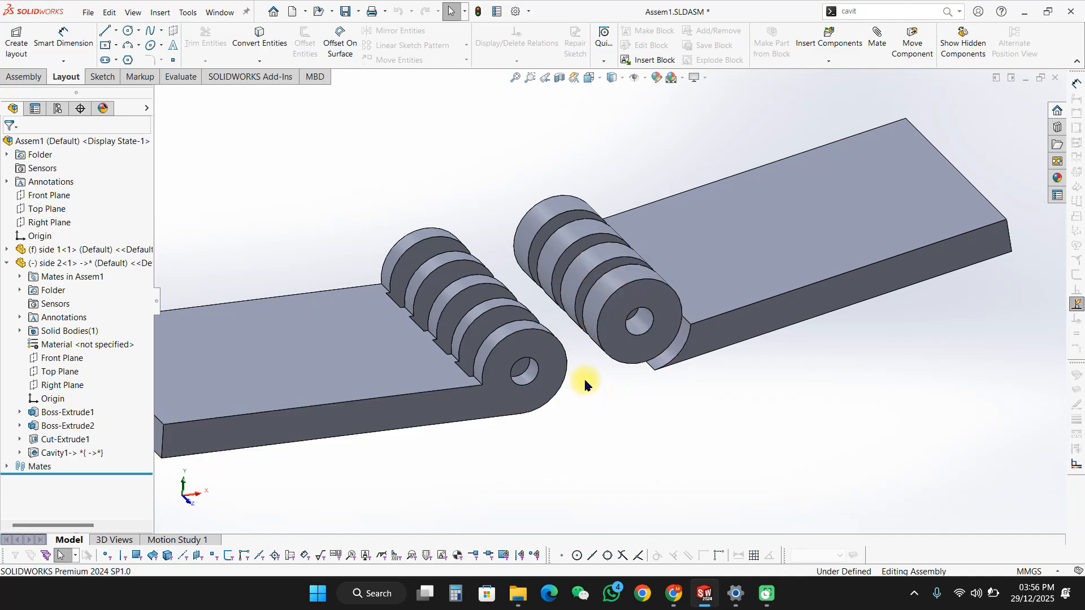
left_click(57, 452)
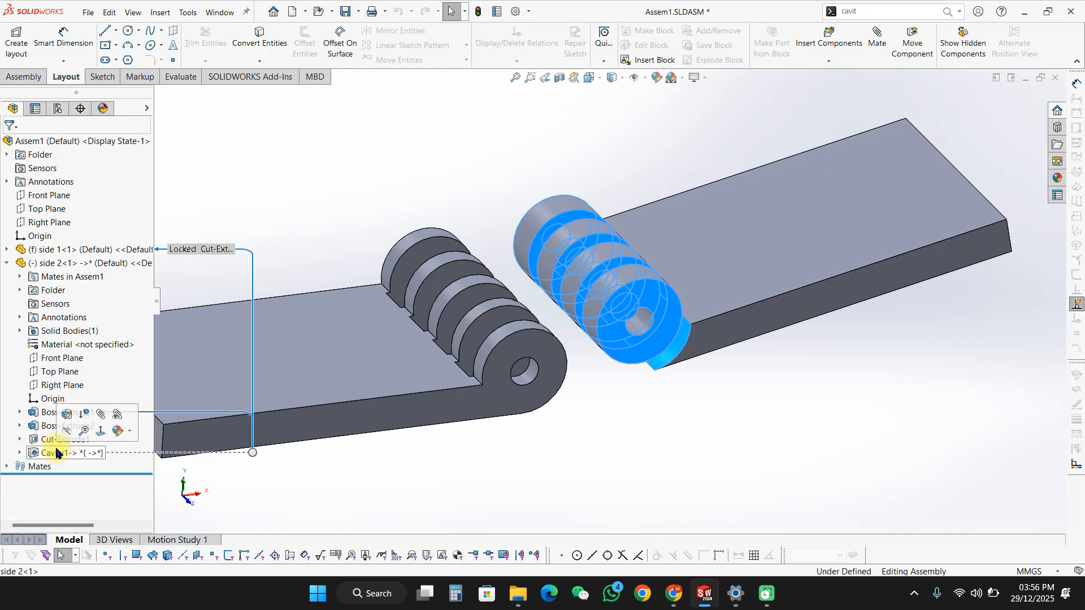
left_click(741, 481)
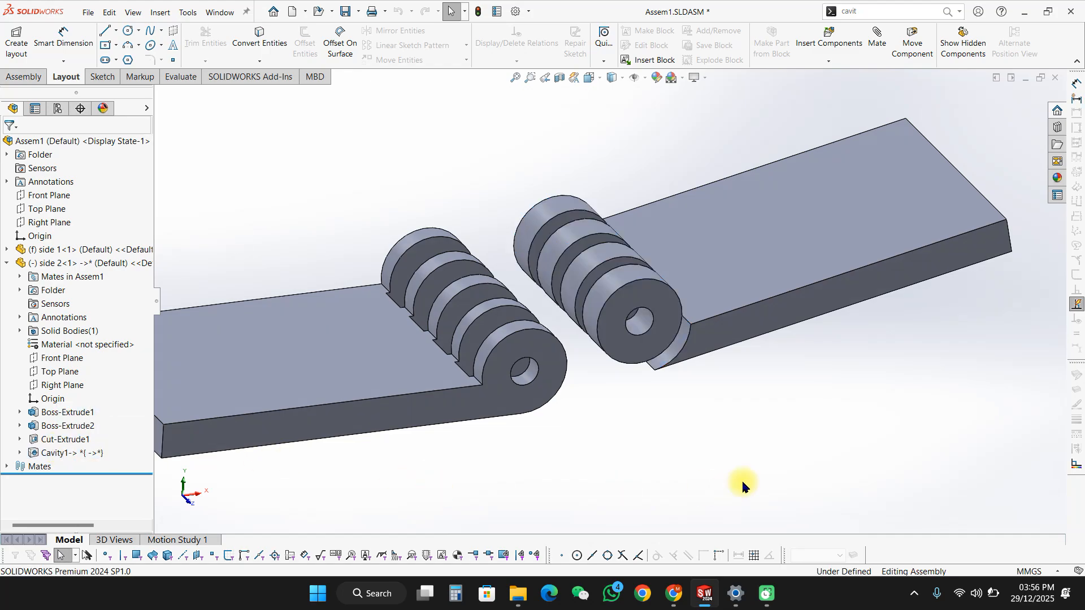
scroll(743, 482, "up", 1)
scroll(742, 482, "down", 2)
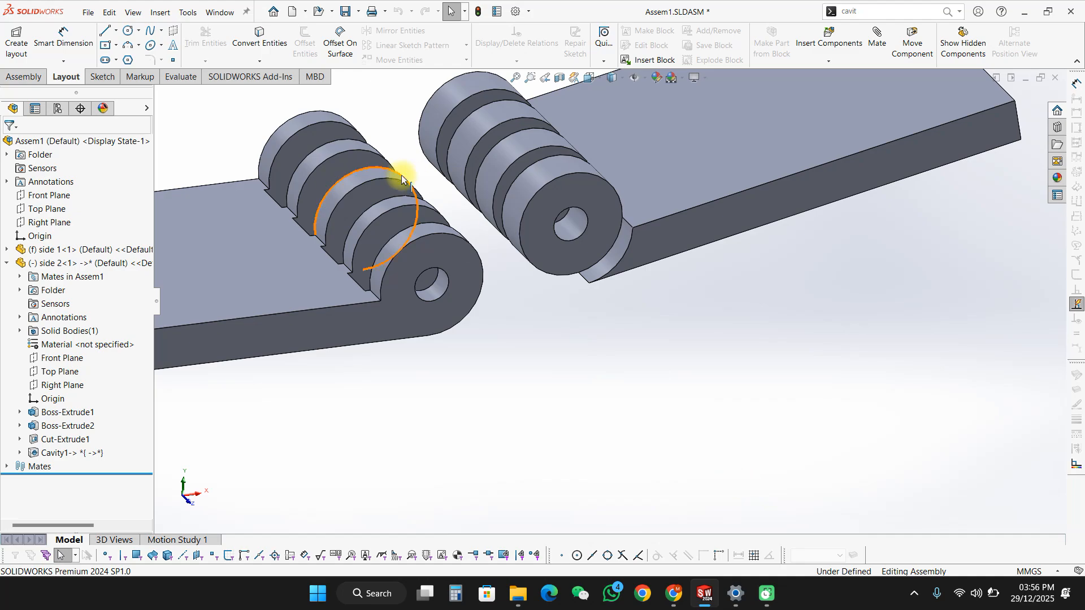
scroll(401, 175, "up", 2)
scroll(402, 176, "up", 2)
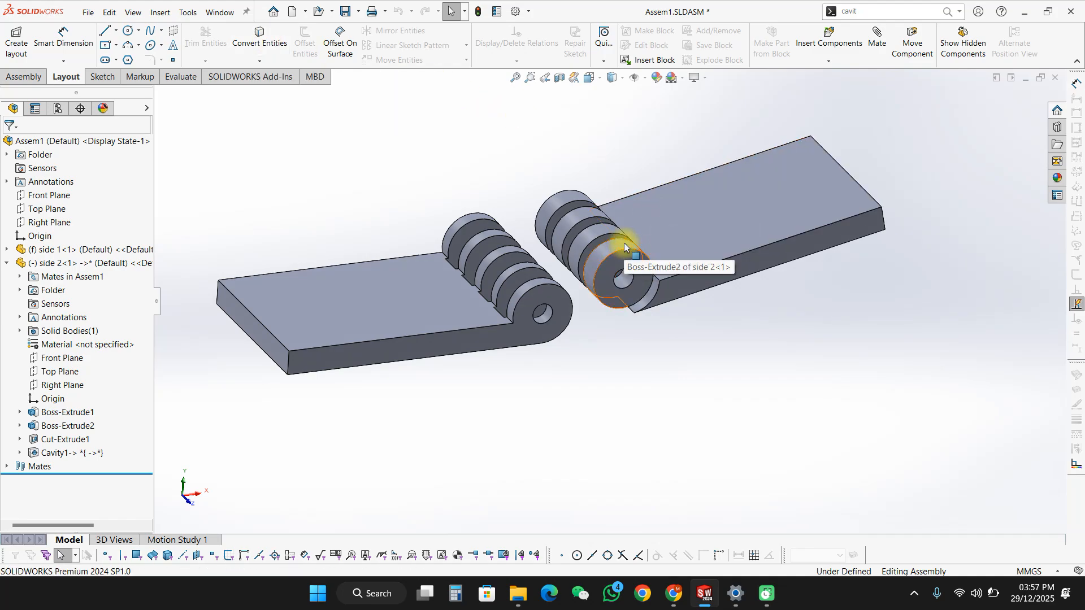
Step: Add a concentric mate between the outer cylindrical faces of the end knuckles on side 2 and side 1
key("ctrl+z")
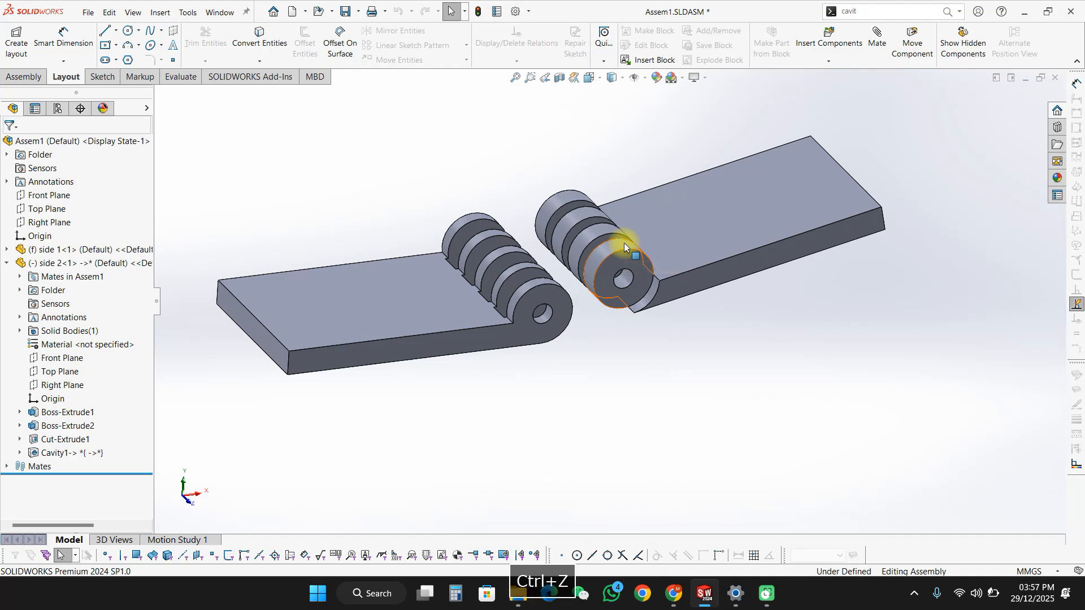
key("ctrl+z")
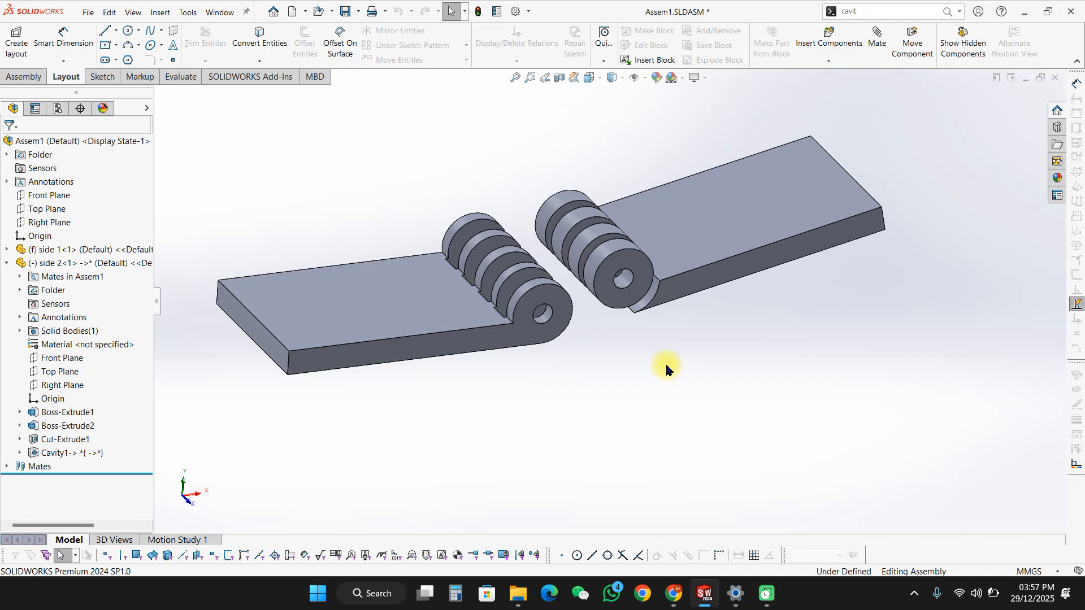
left_click(609, 271)
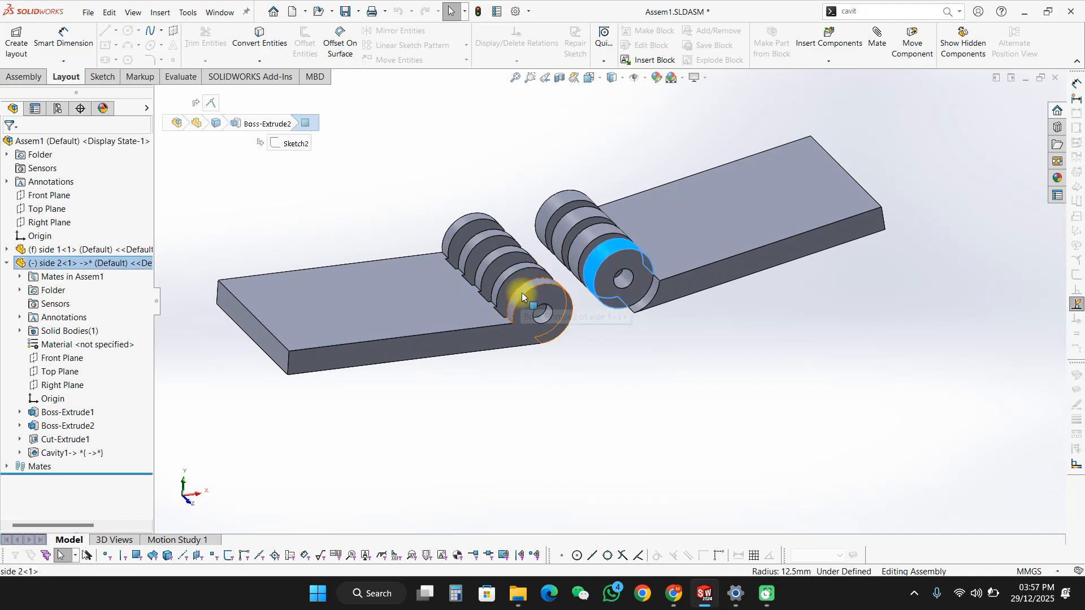
left_click(521, 293, "ctrl")
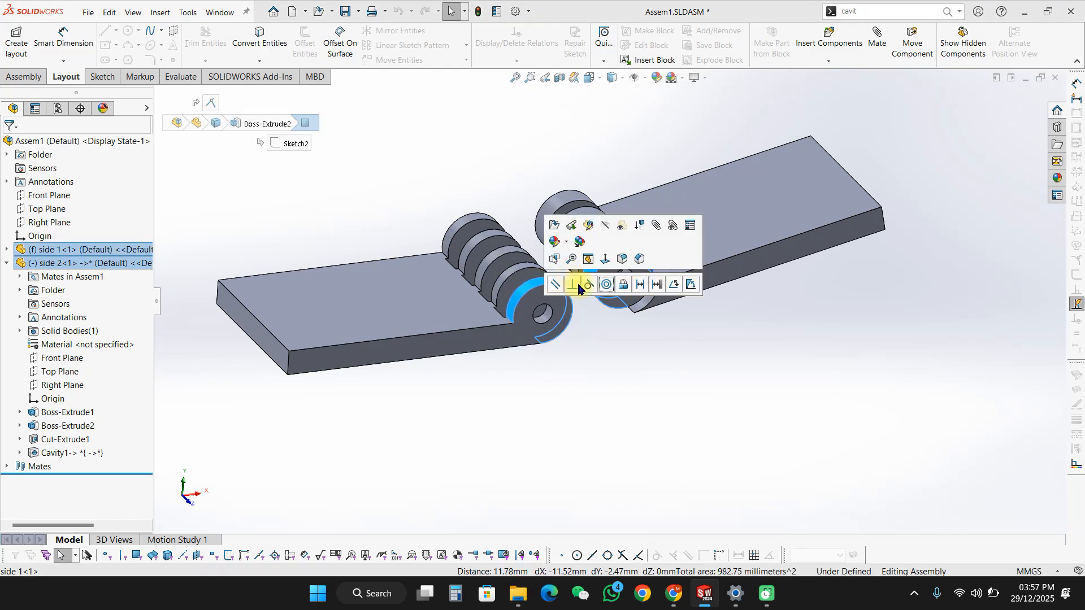
left_click(604, 285)
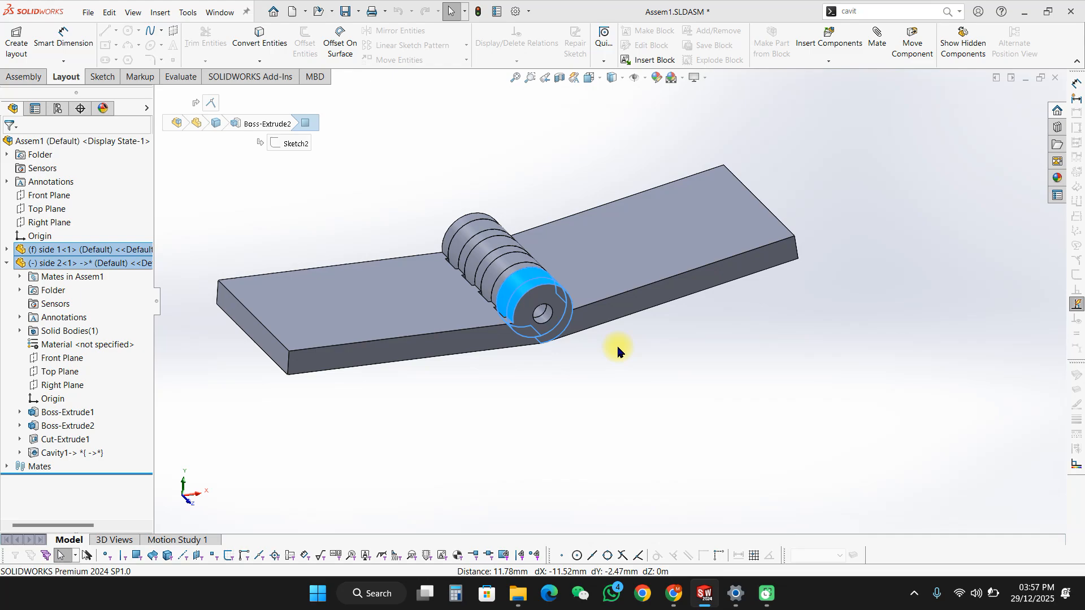
Step: Swing side 2 over side 1 and make the large flat faces of both leaves parallel
left_click_drag(665, 270, 427, 225)
left_click(428, 225)
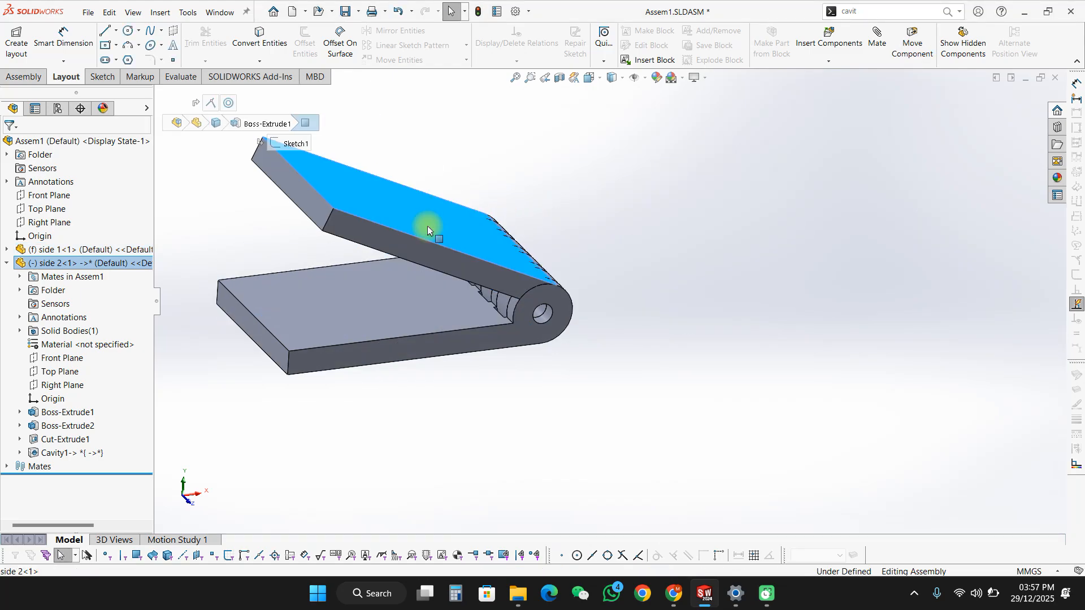
left_click(373, 306, "ctrl")
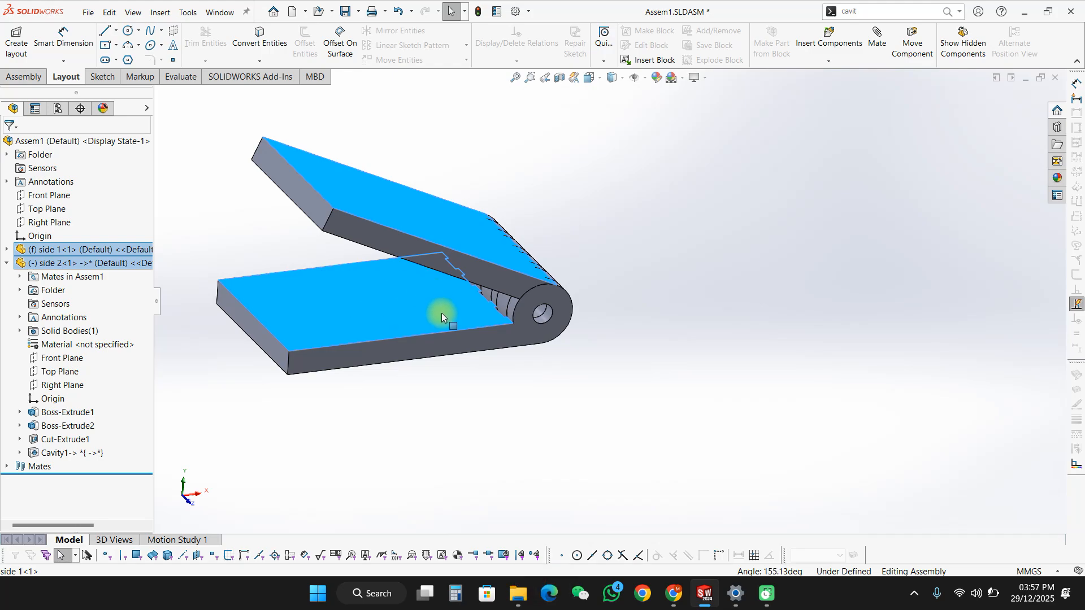
left_click(427, 304)
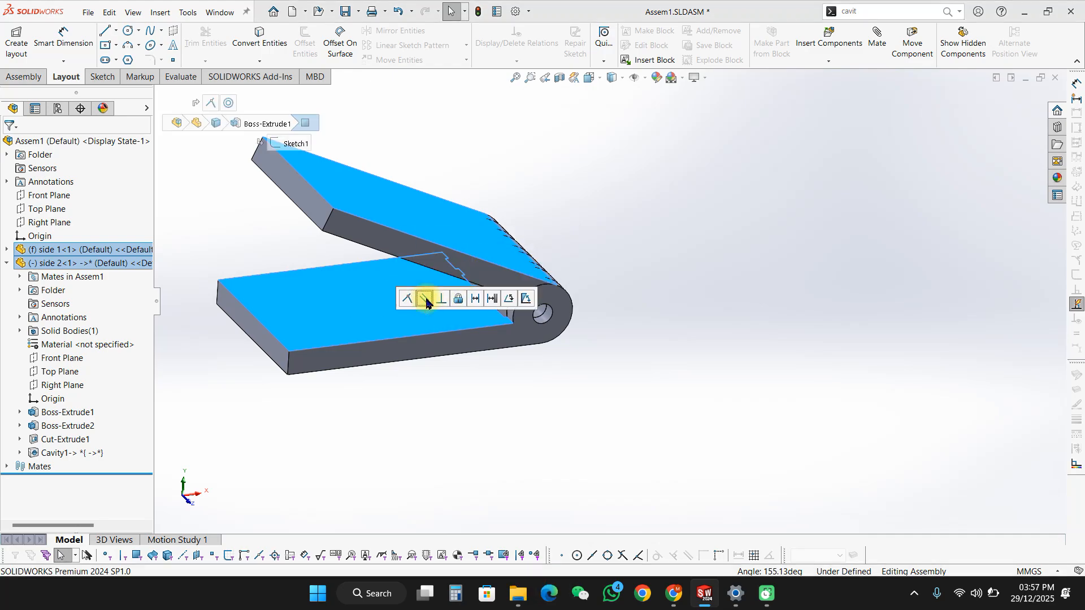
left_click(672, 452)
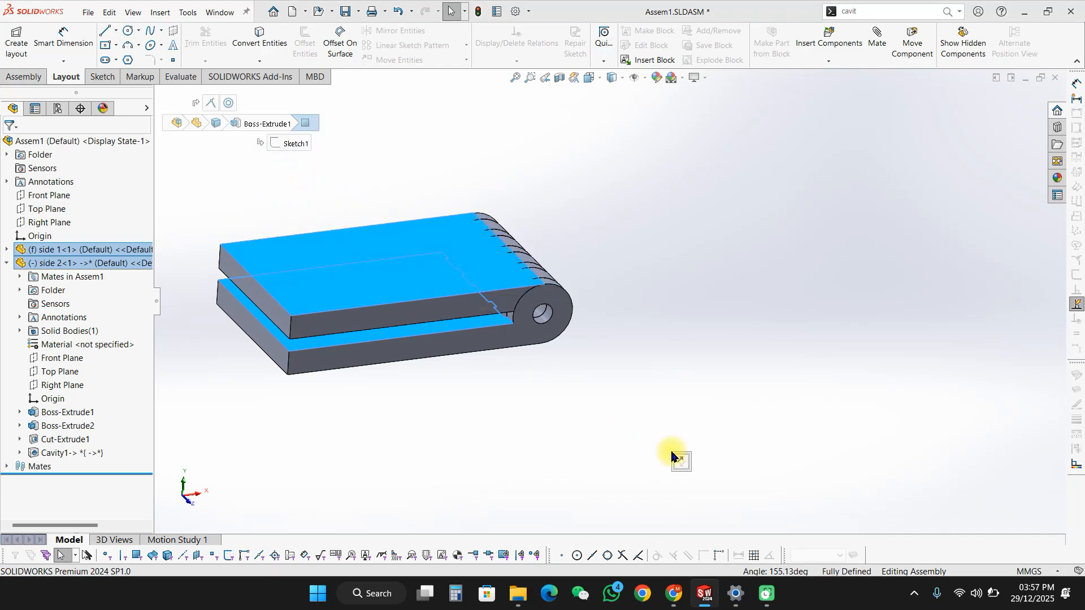
Step: Open the side 2 part and start a sketch on the large flat face of its plate
right_click(364, 199)
left_click(388, 157)
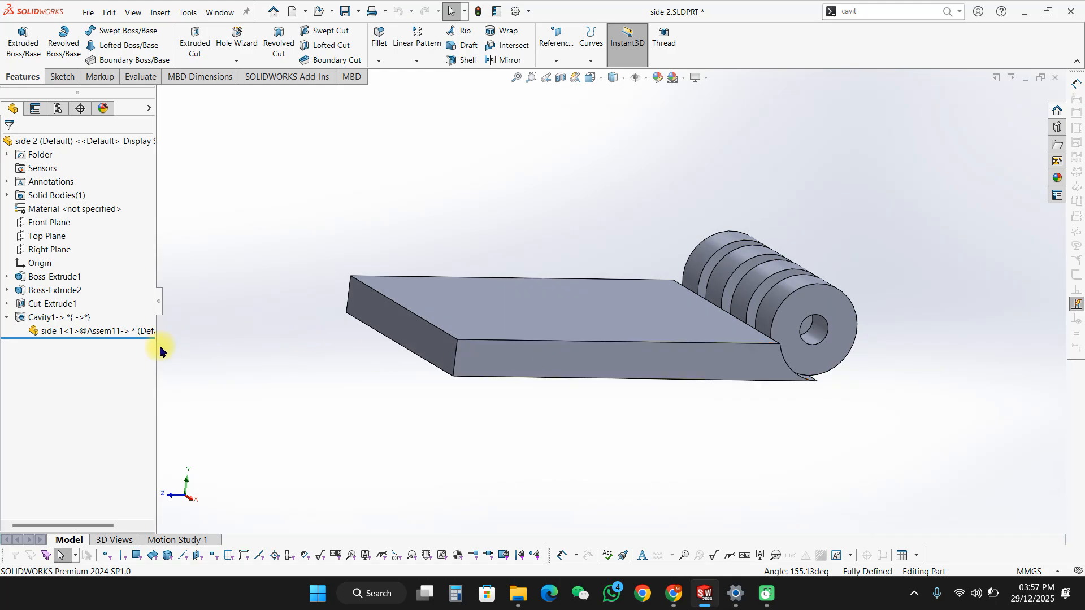
right_click(582, 318)
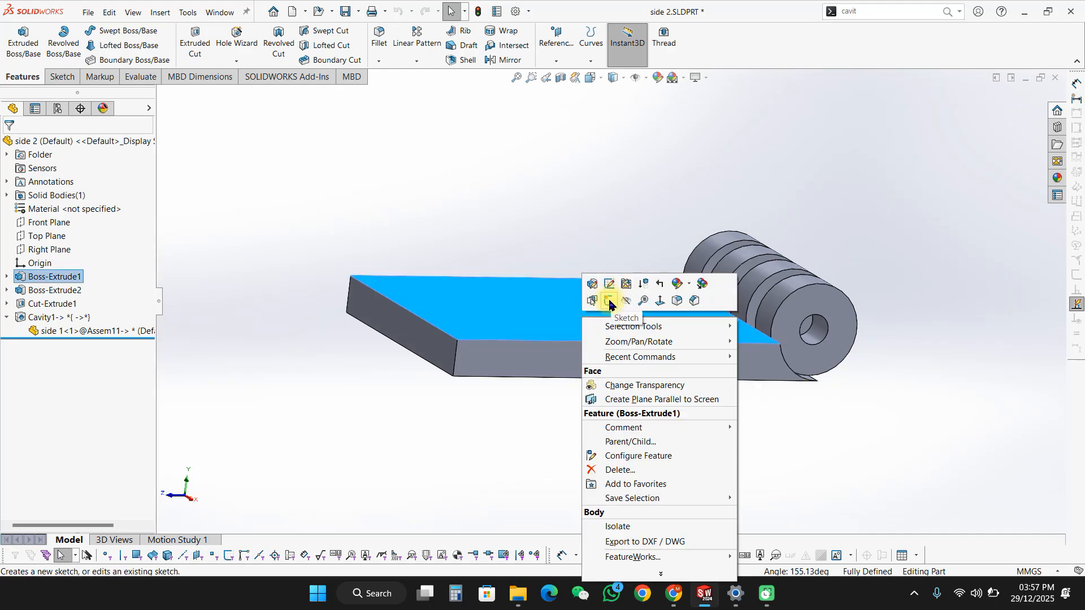
left_click(609, 301)
Step: Sketch two circles side by side on the plate near the knuckles, the first larger than the second
key("s")
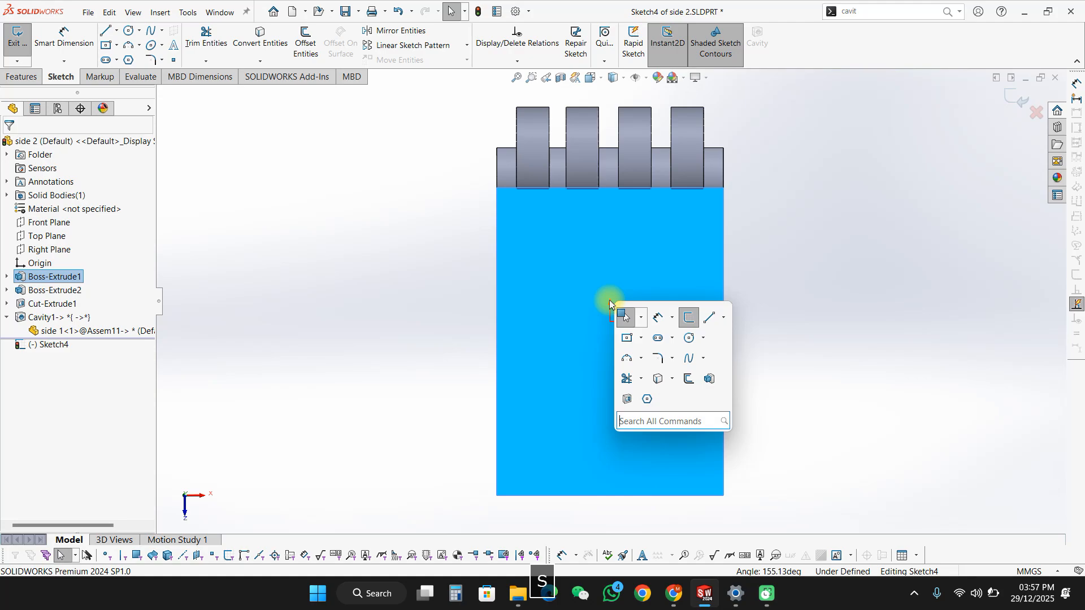
left_click(690, 341)
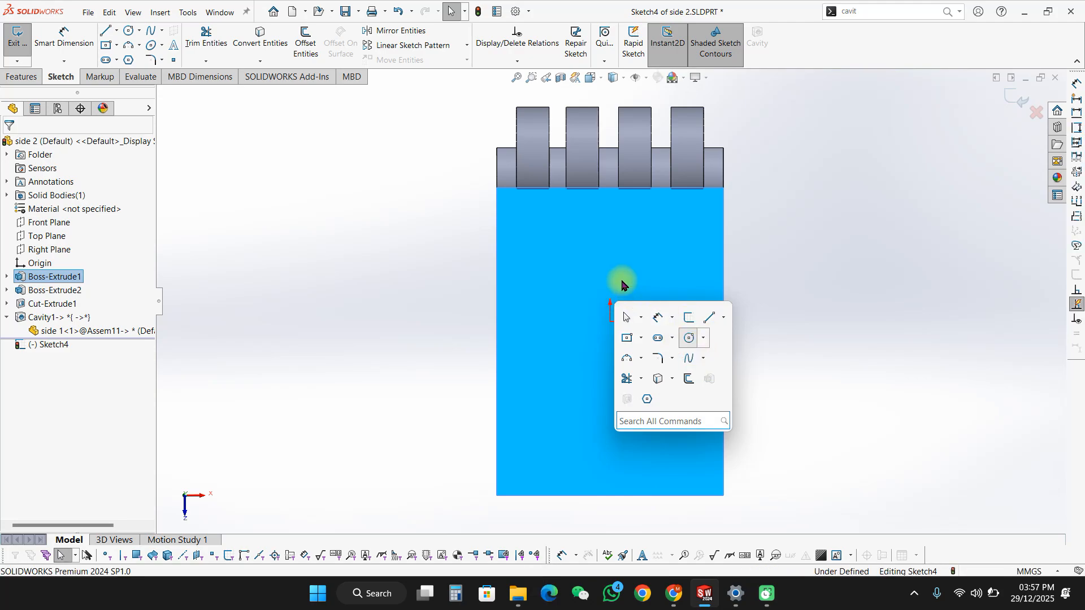
left_click_drag(547, 256, 565, 277)
left_click_drag(647, 256, 688, 288)
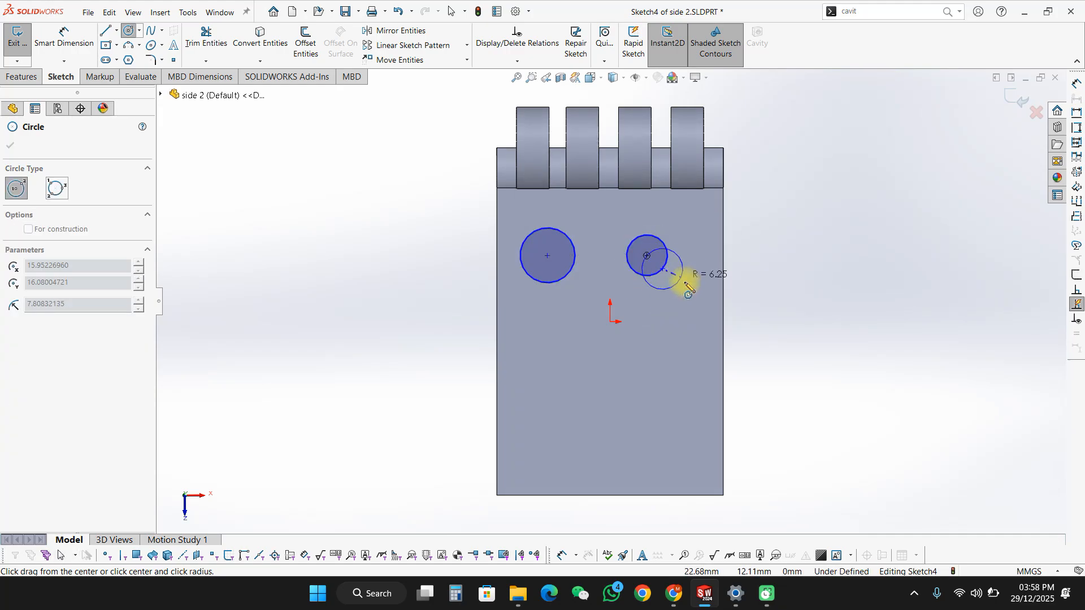
key("Escape")
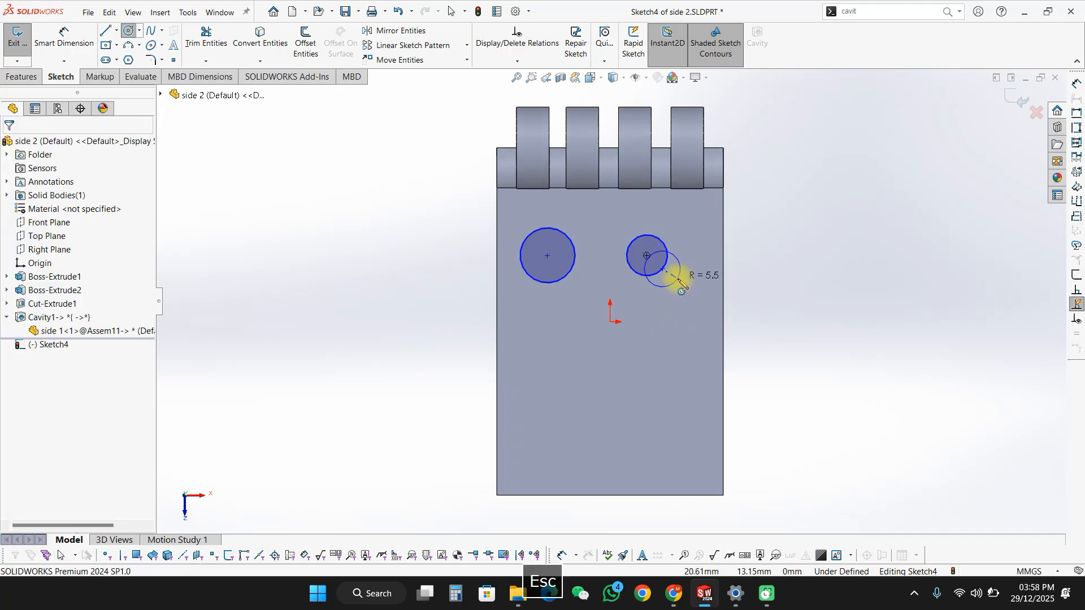
Step: Add five more scattered circles to the plate, including ones of about 2.6, 3.6, 4.1 and 6.2 mm radius, with one touching the long edge
key("s")
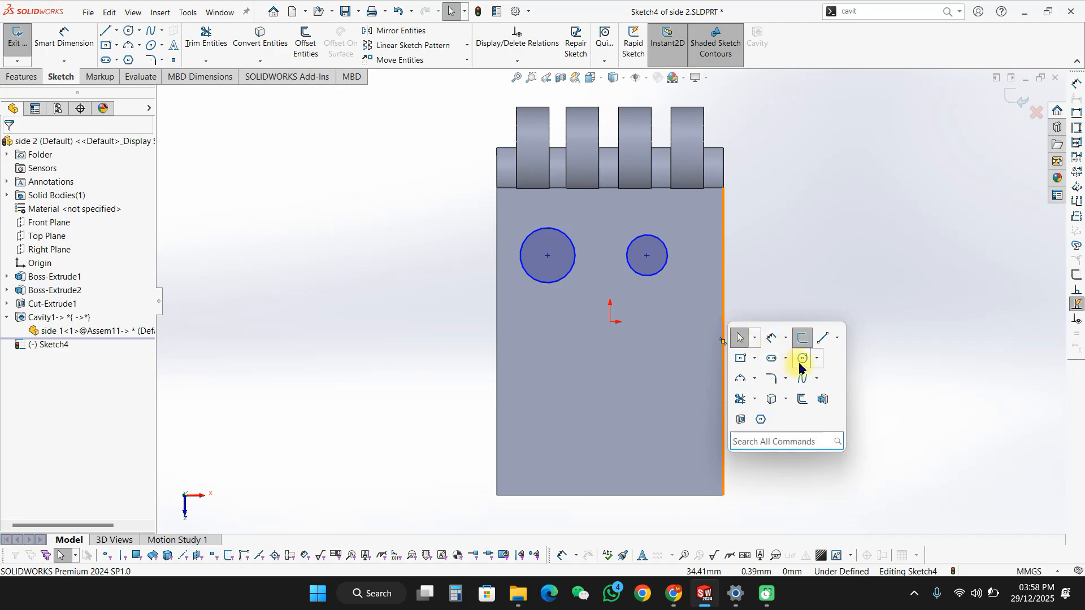
left_click(803, 358)
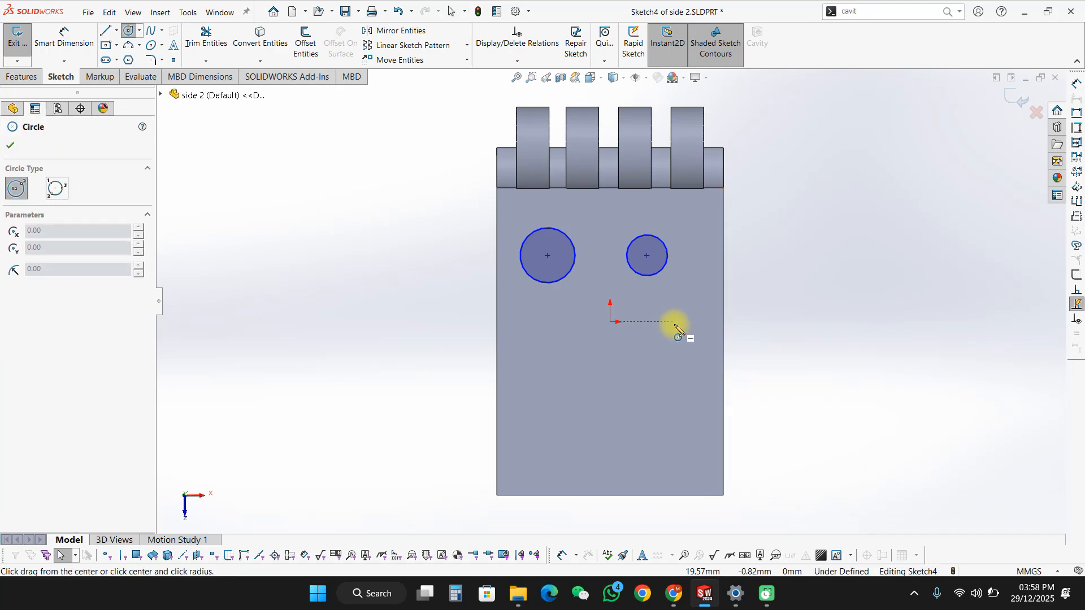
left_click(683, 338)
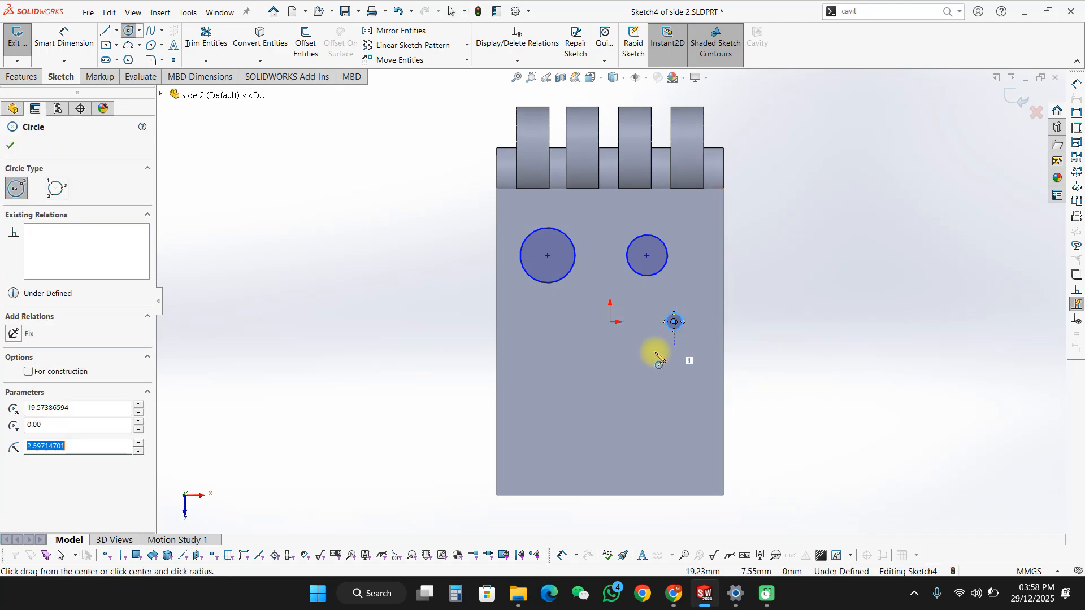
left_click(661, 362)
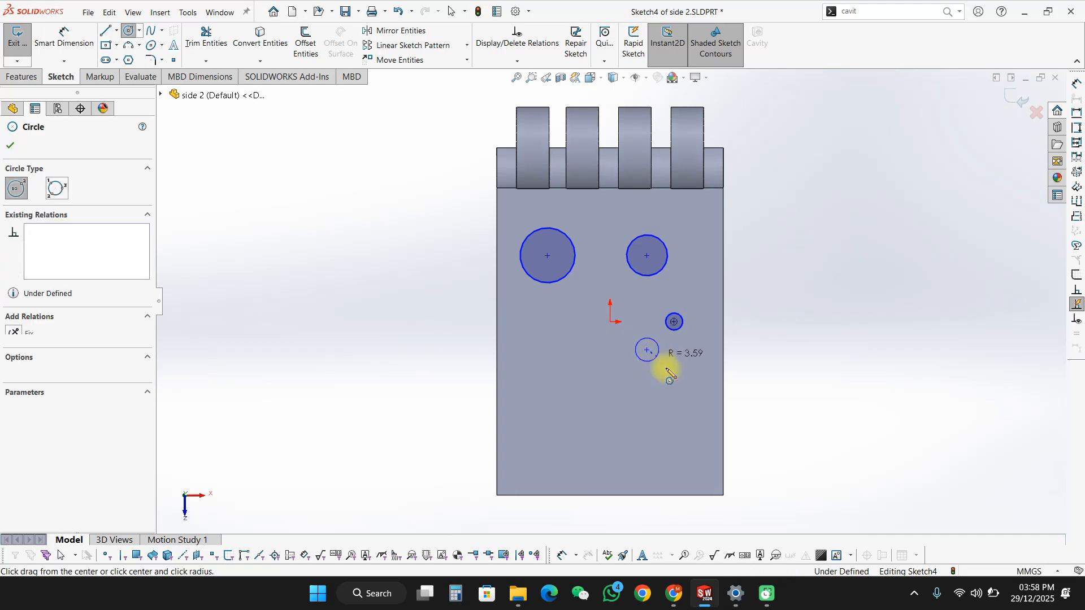
left_click(710, 406)
left_click(706, 419)
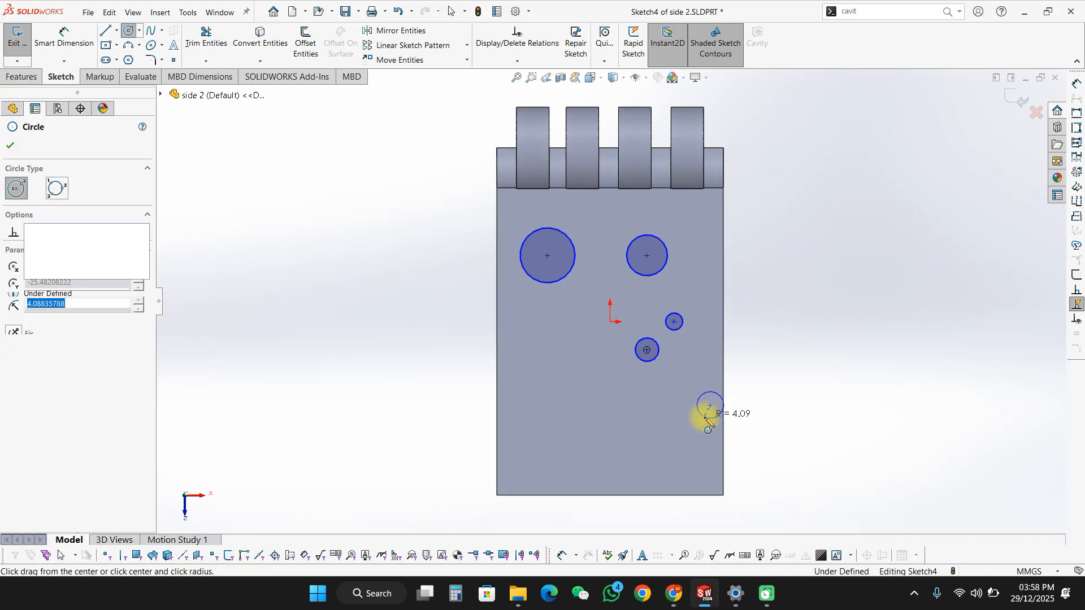
left_click(536, 362)
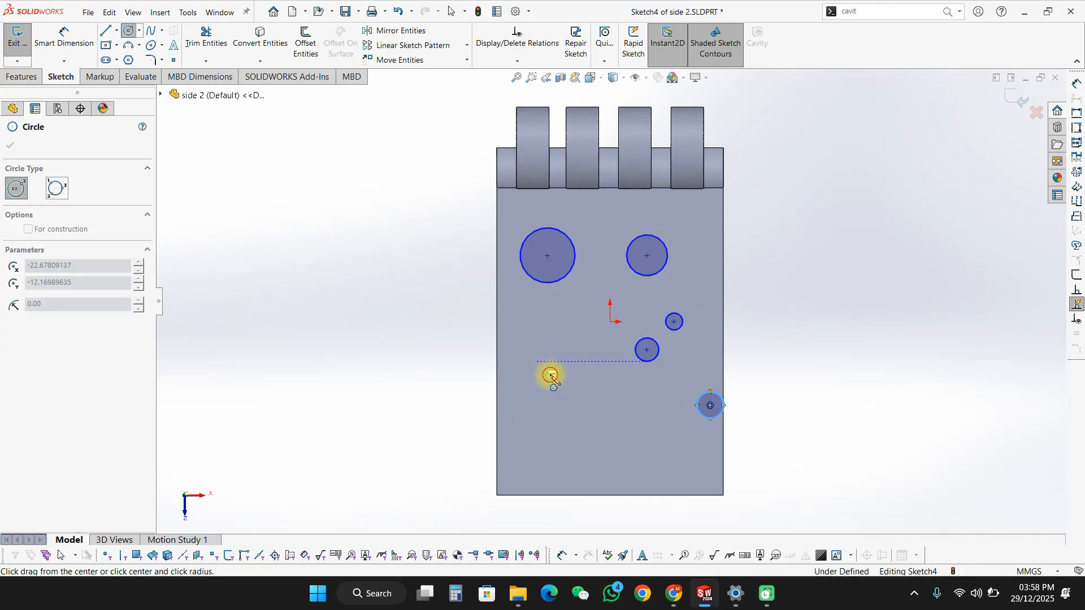
left_click(548, 374)
left_click(584, 405)
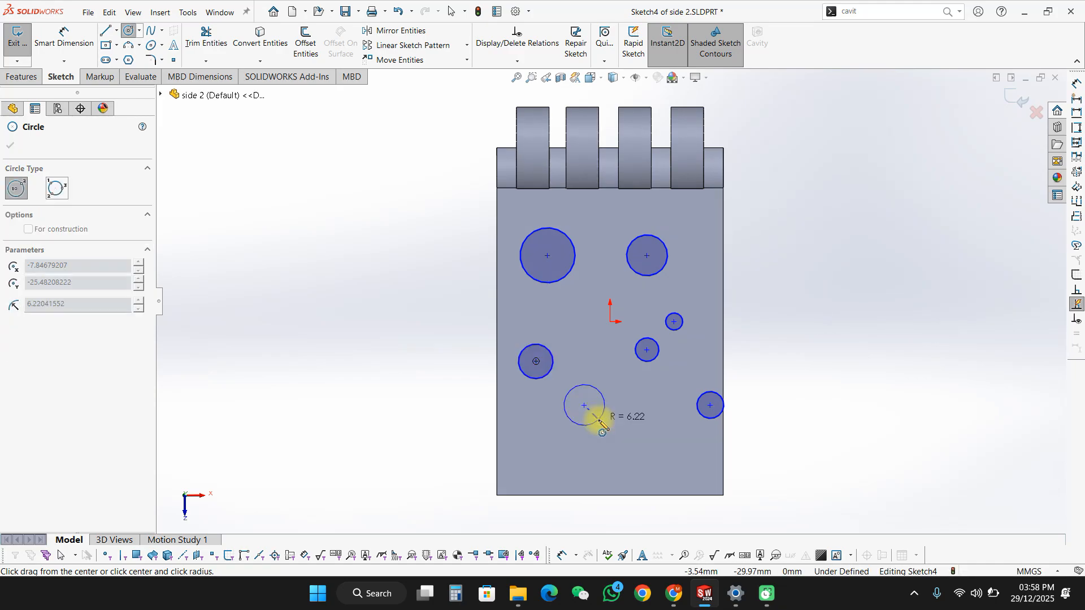
left_click(599, 421)
key("s")
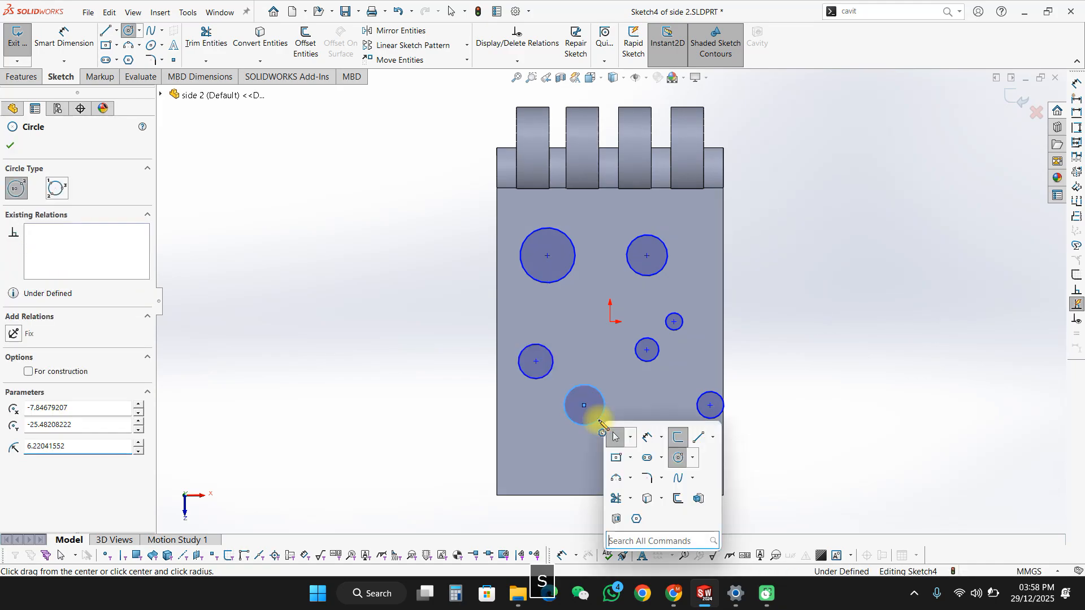
Step: Cut all seven sketched circles through side 2's plate using Through All - Both
left_click(617, 519)
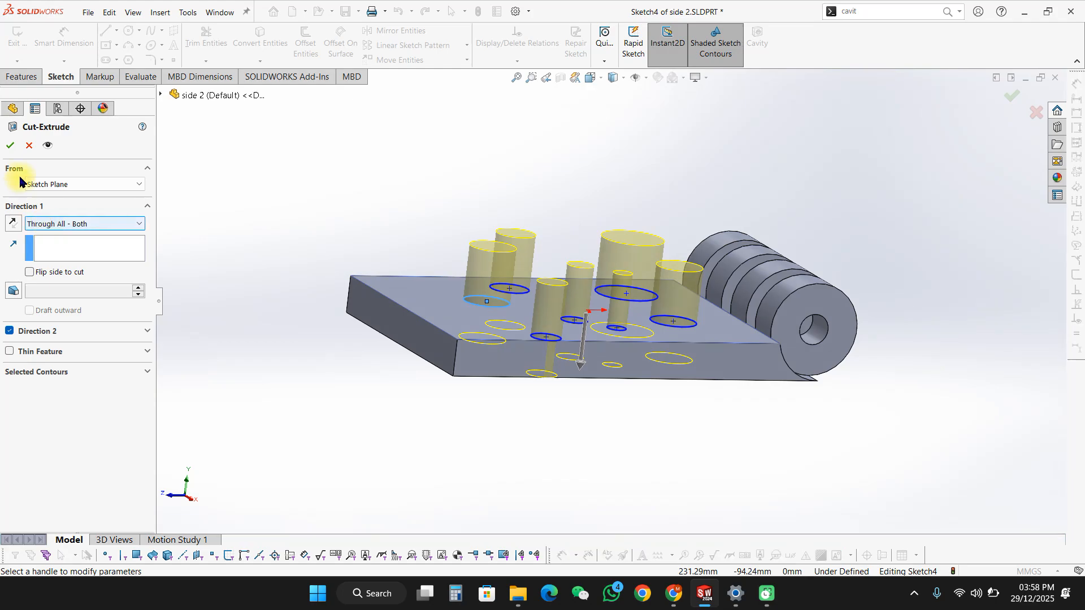
left_click(12, 147)
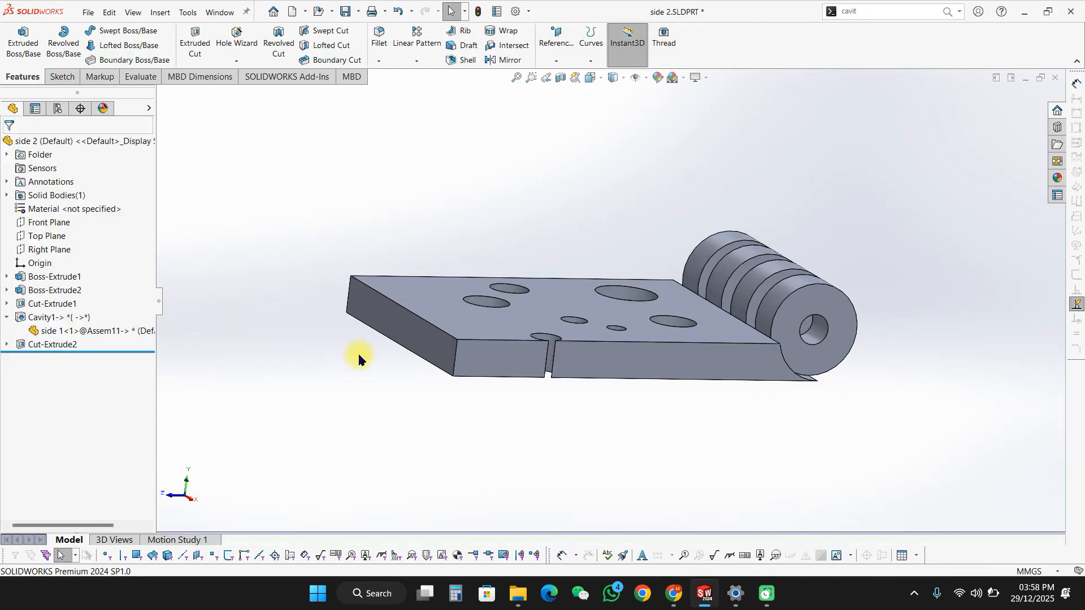
key("ctrl+7")
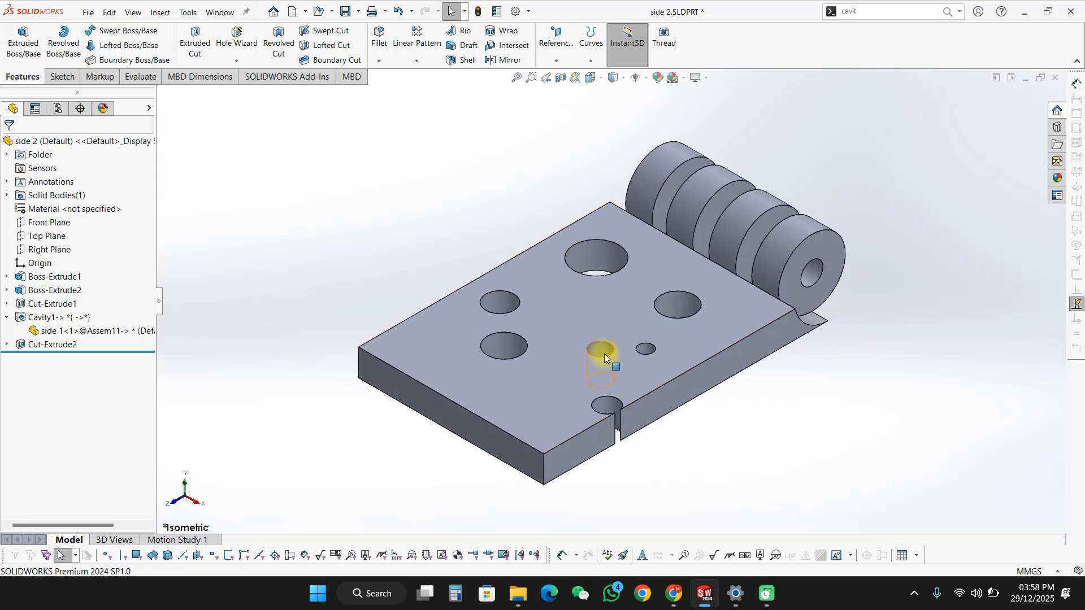
Step: Return to the Assem1 assembly and rebuild it with the changed side 2 part
key("ctrl+Tab")
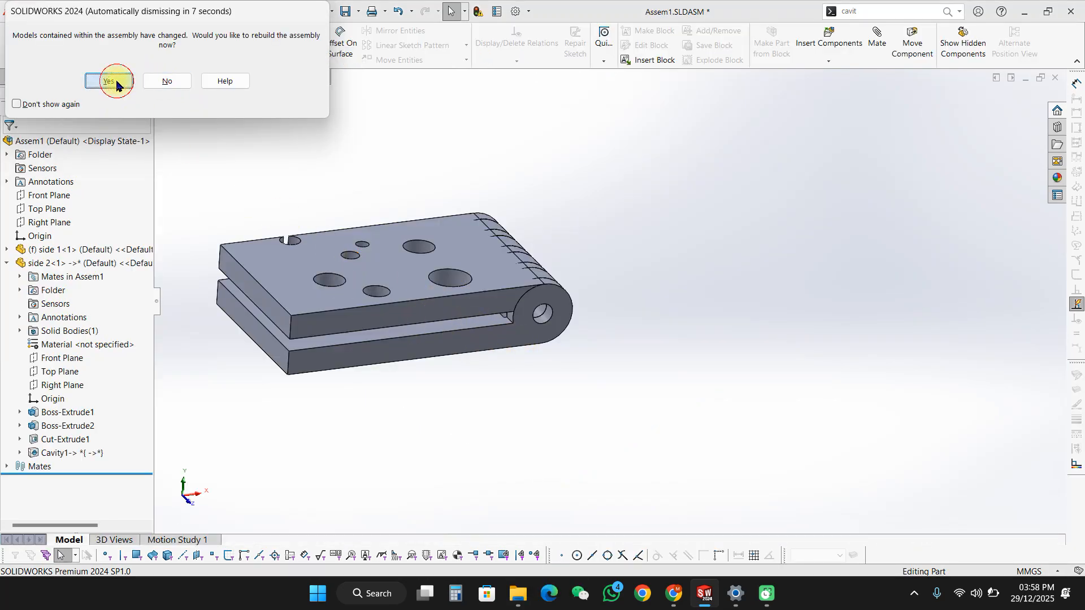
left_click(117, 83)
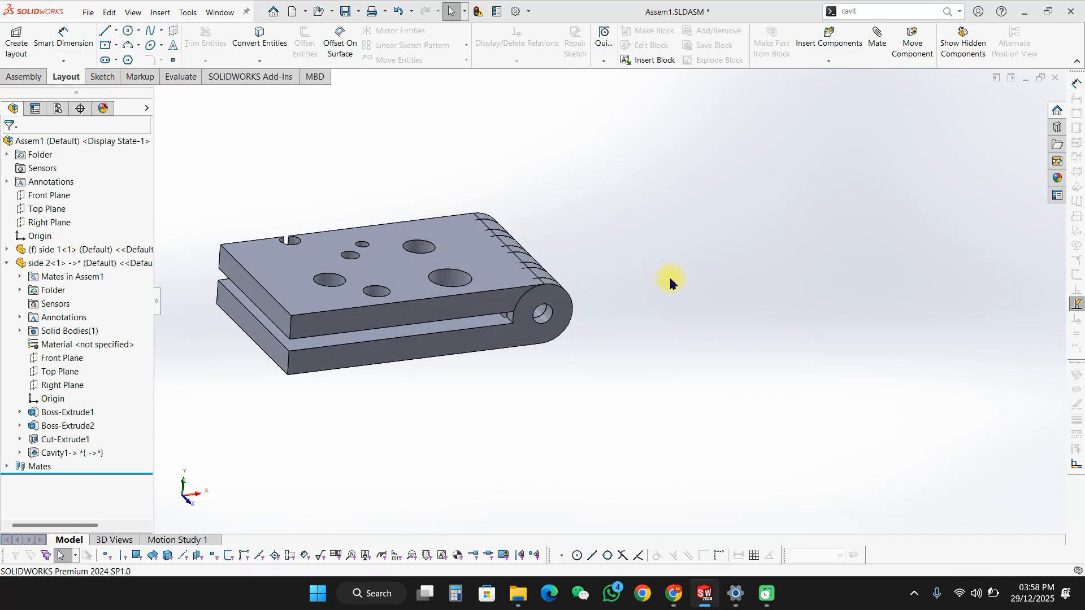
middle_click_drag(598, 281, 588, 380)
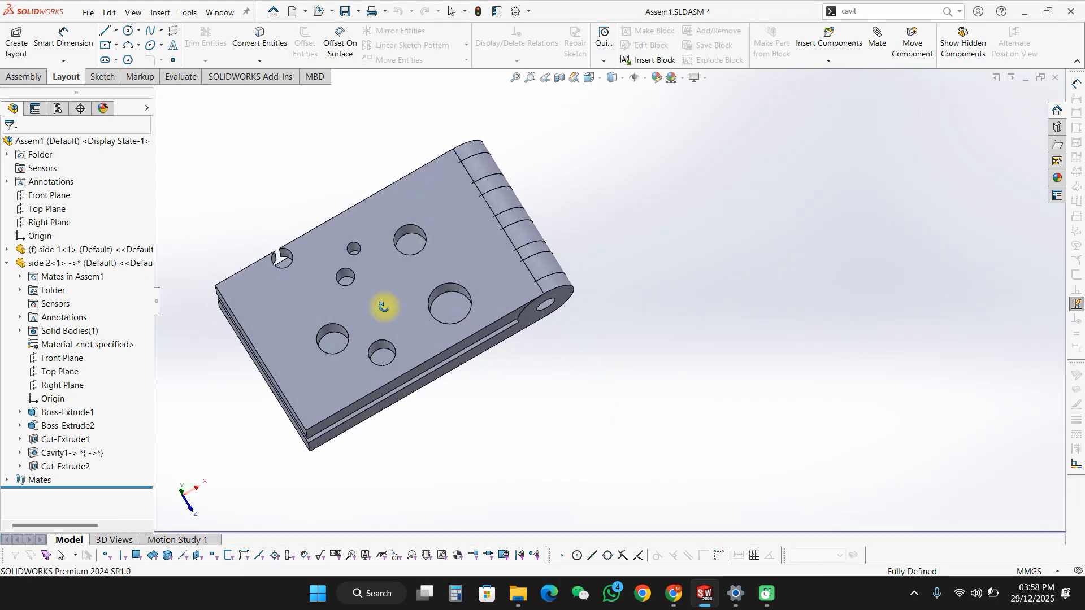
middle_click_drag(383, 307, 414, 249)
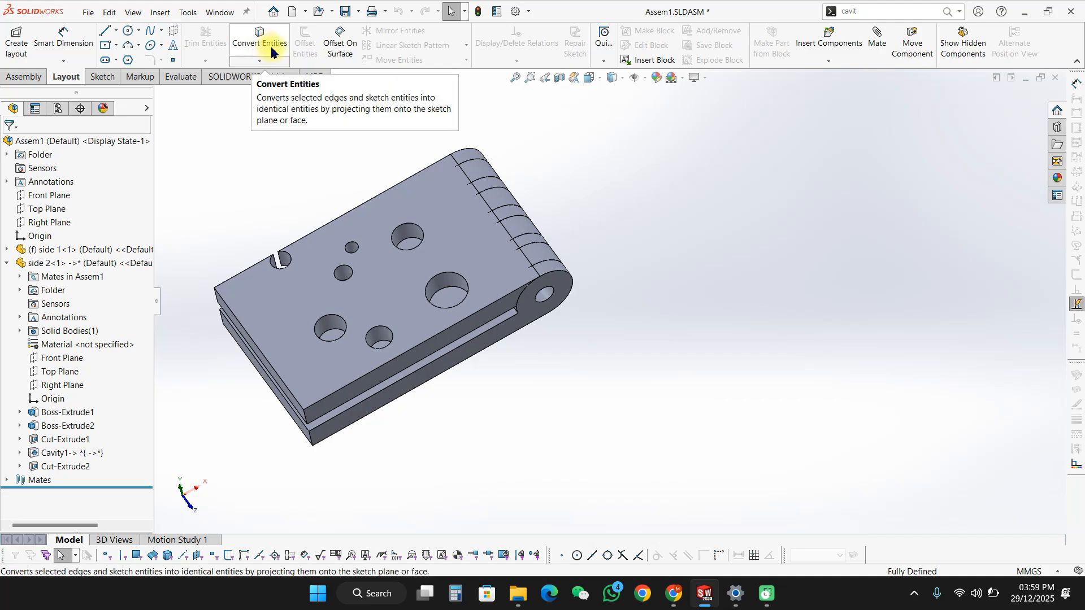
Step: Start editing side 1 in the context of the assembly and expand its feature list
left_click(446, 302)
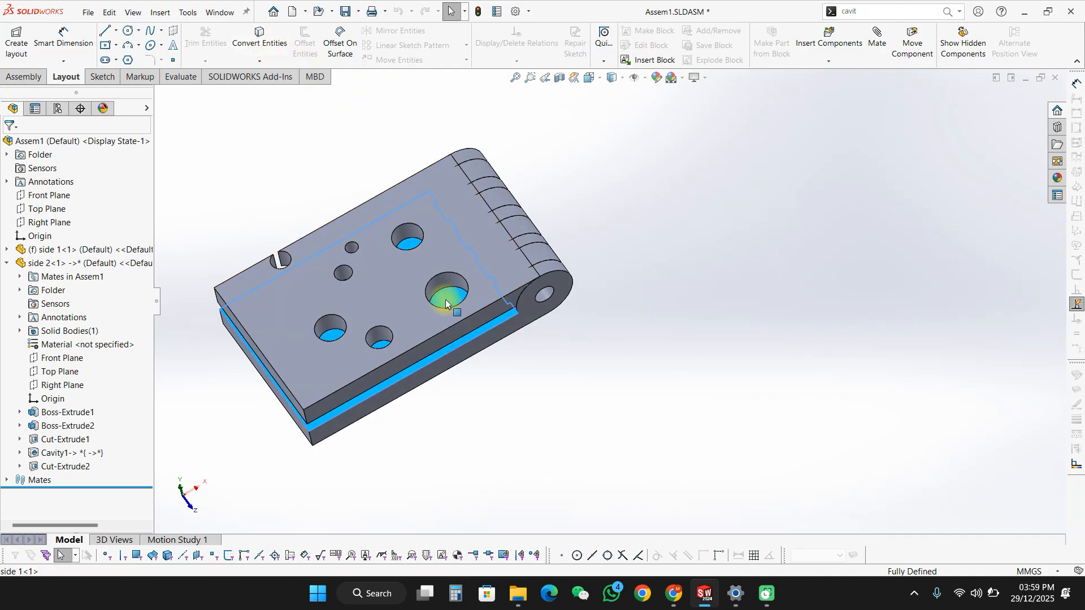
right_click(447, 302)
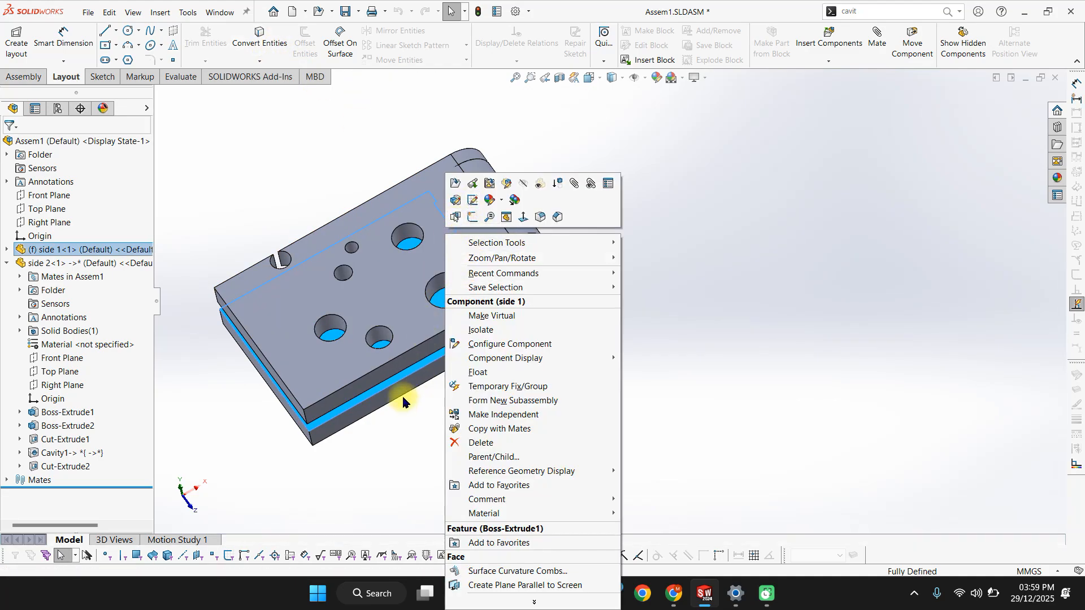
left_click(506, 183)
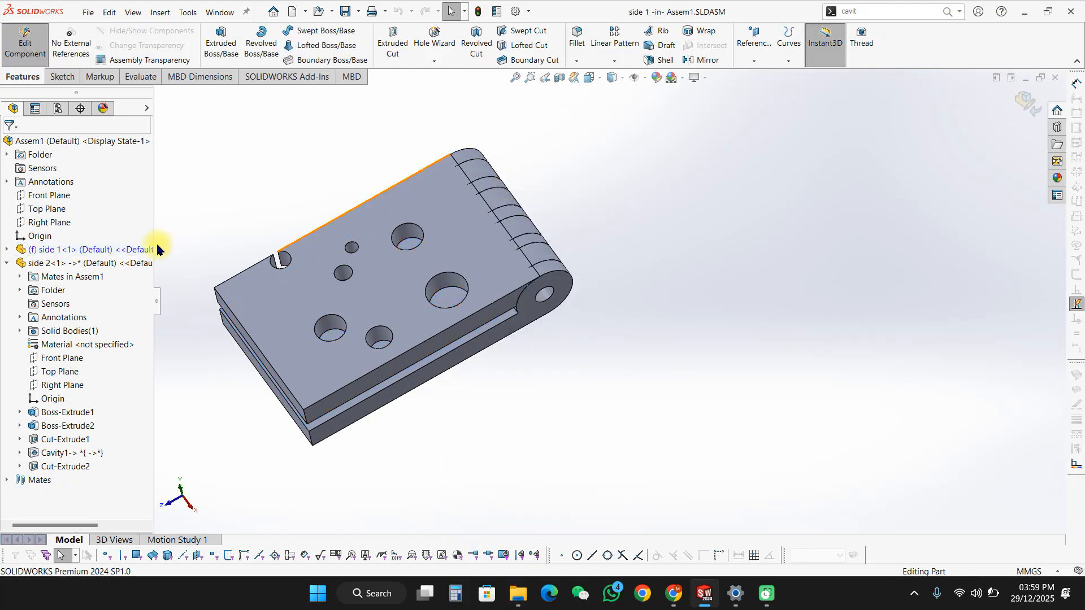
left_click(6, 249)
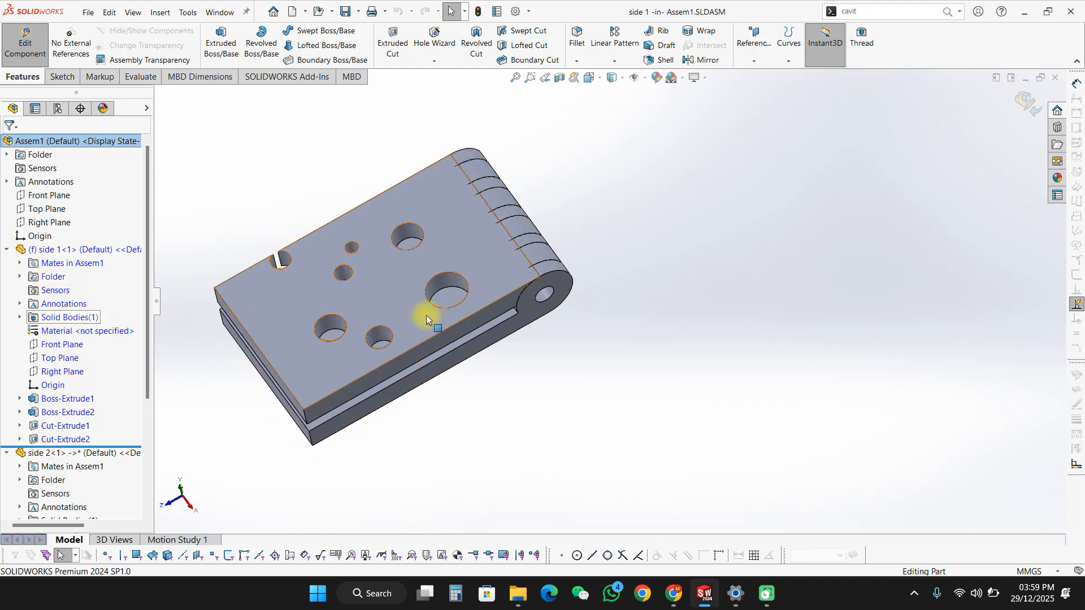
Step: Start a sketch on side 1's inner plate face and convert the face's outline into sketch entities
left_click(447, 300)
right_click(449, 296)
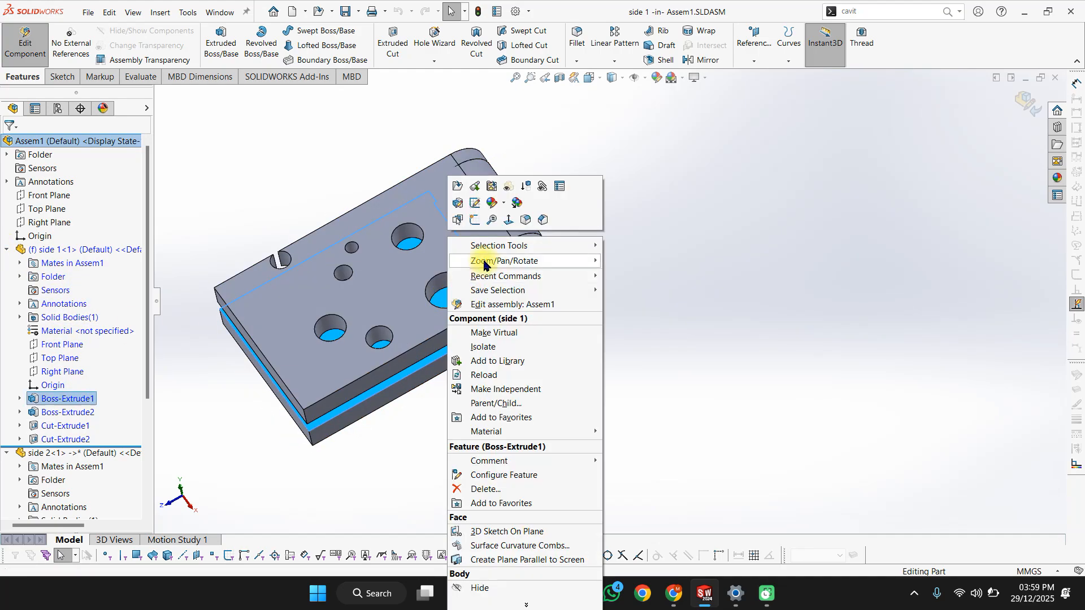
left_click(476, 219)
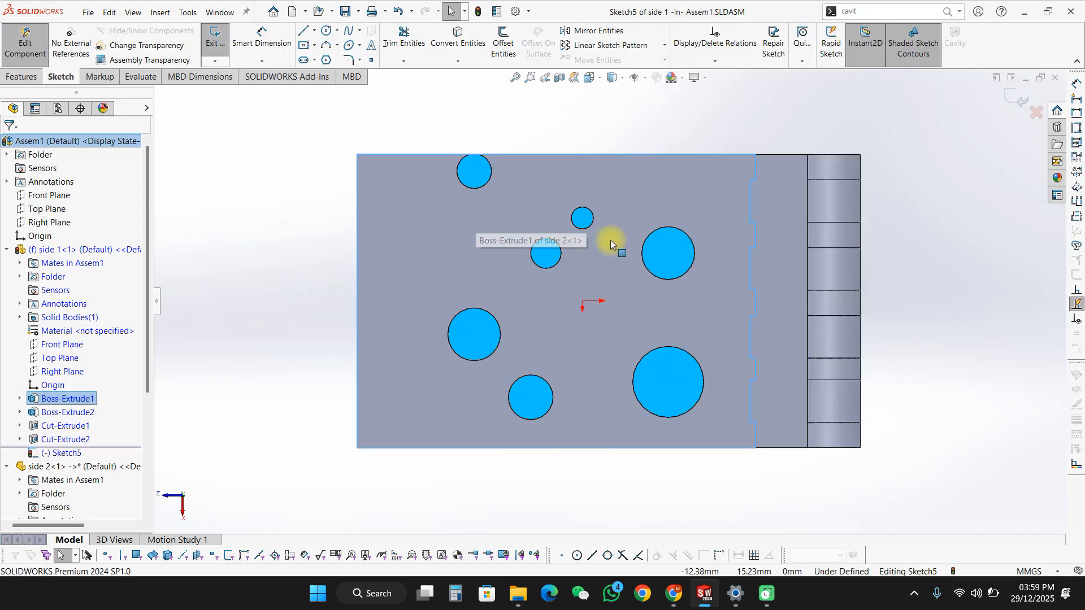
left_click(639, 257)
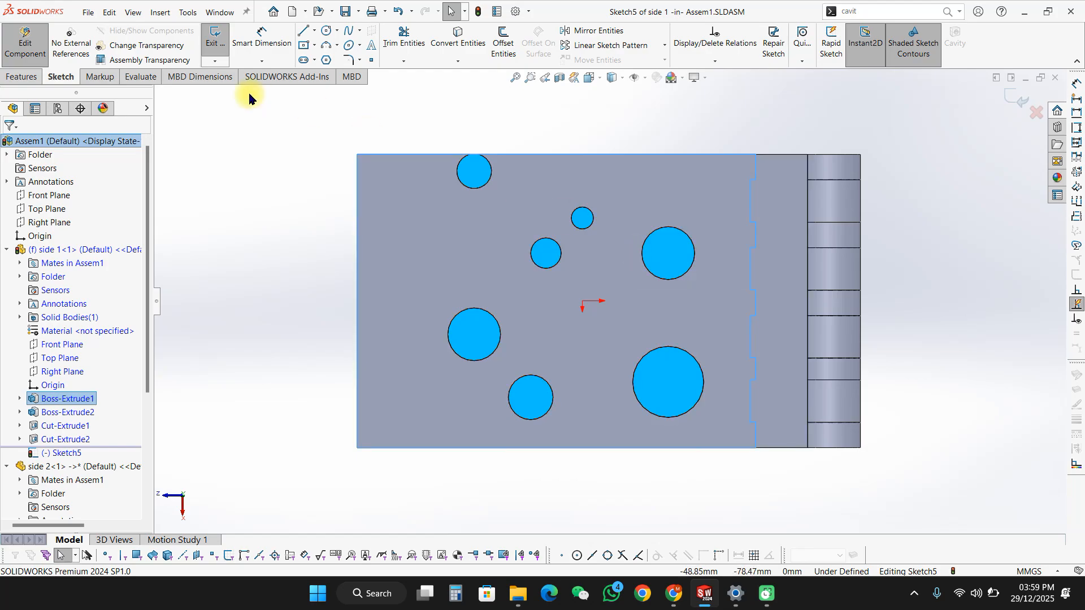
left_click(462, 40)
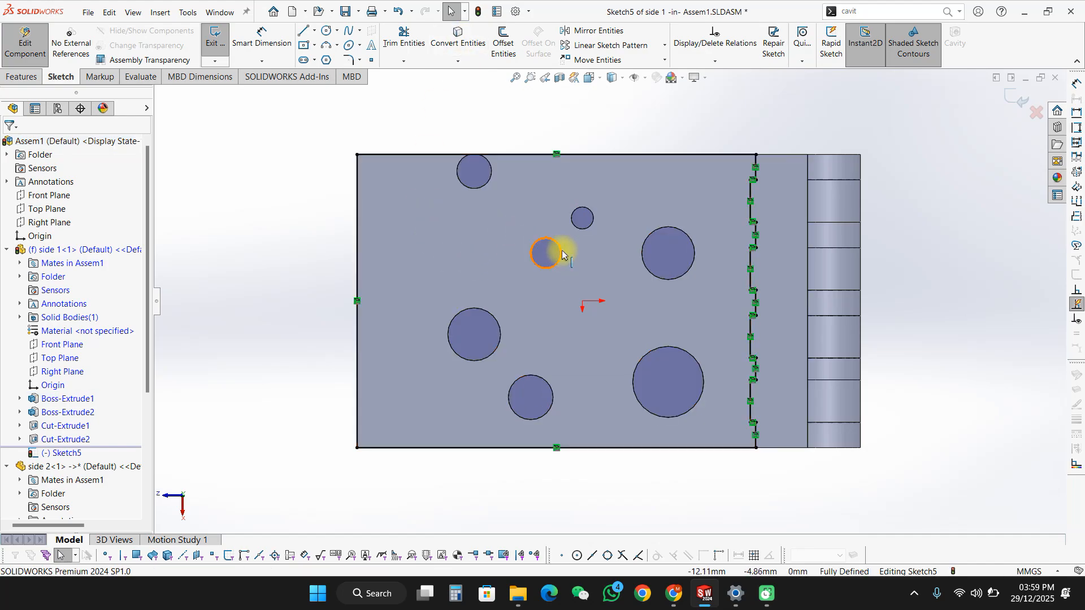
Step: Convert the edges of four side 2 holes into the sketch: the two smallest, the smaller one near the knuckles, and the one beside the intact long edge
left_click(561, 253)
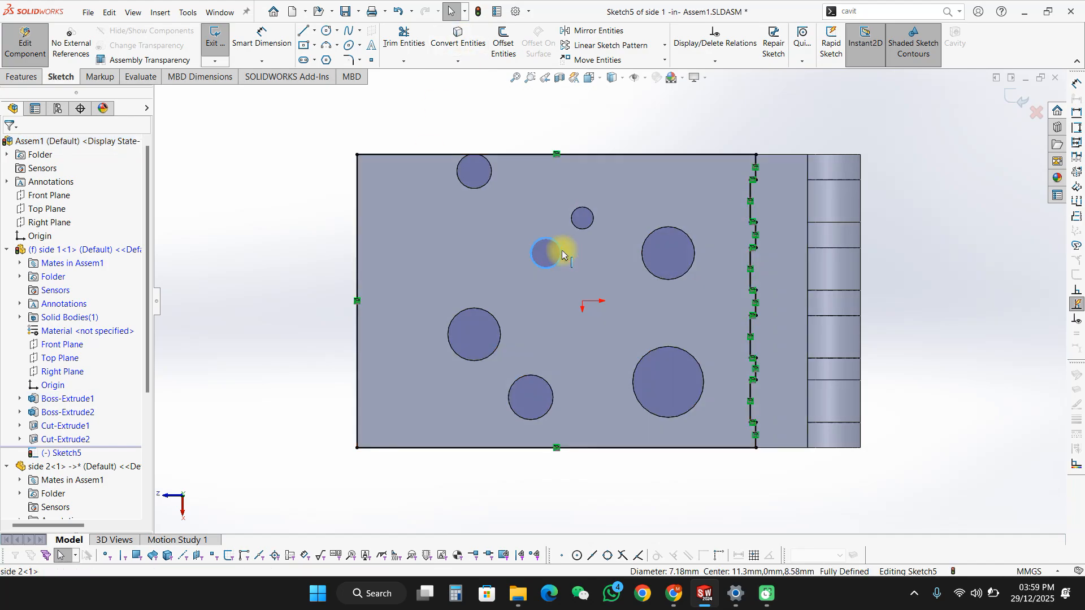
left_click(595, 221)
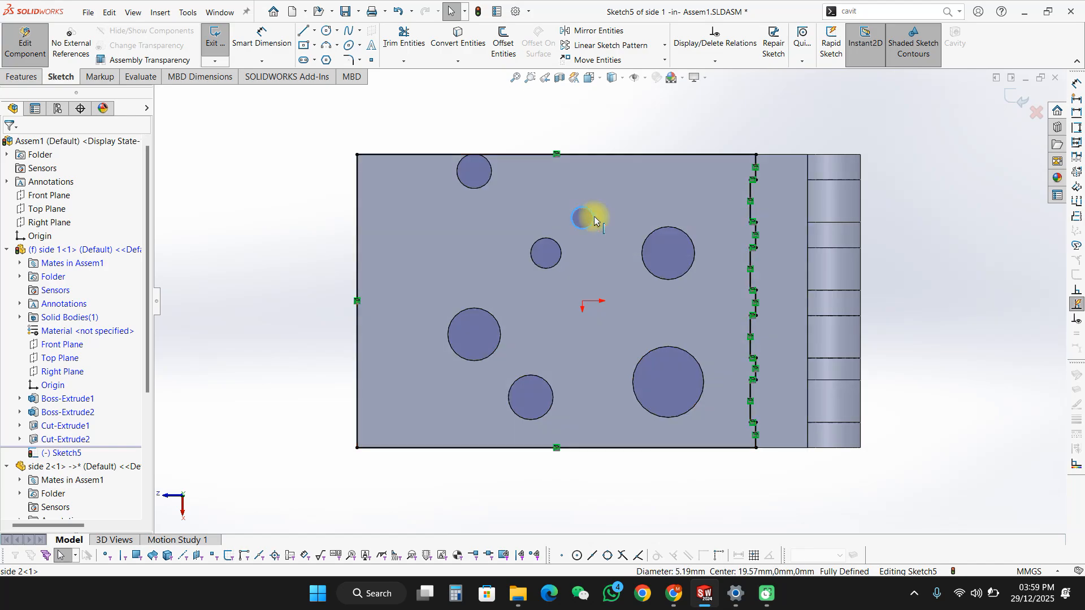
left_click(562, 253, "ctrl")
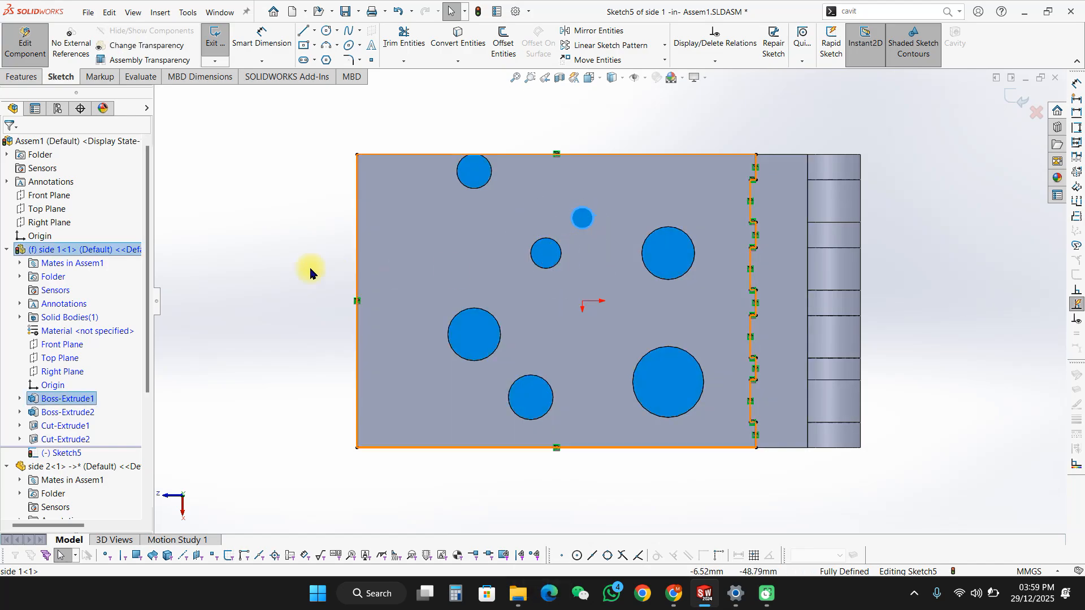
left_click(522, 280)
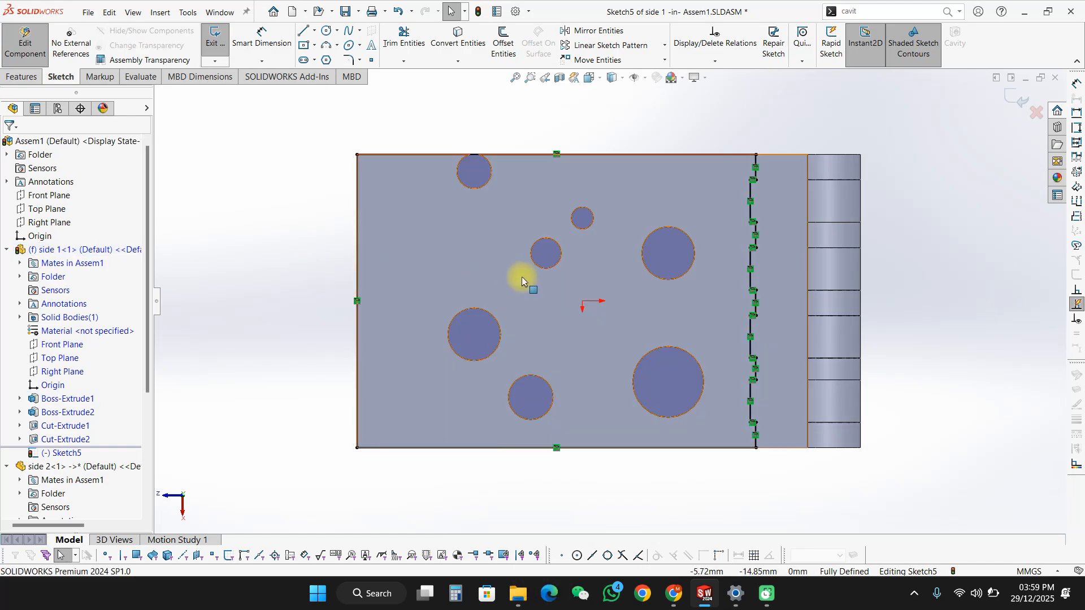
left_click(554, 266, "ctrl")
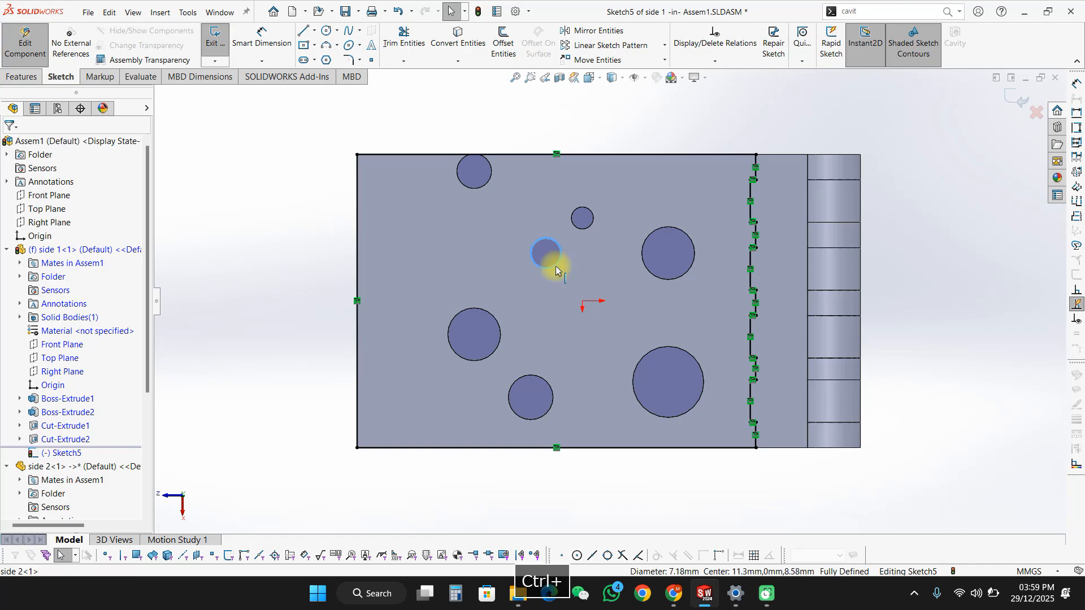
left_click(592, 226, "ctrl")
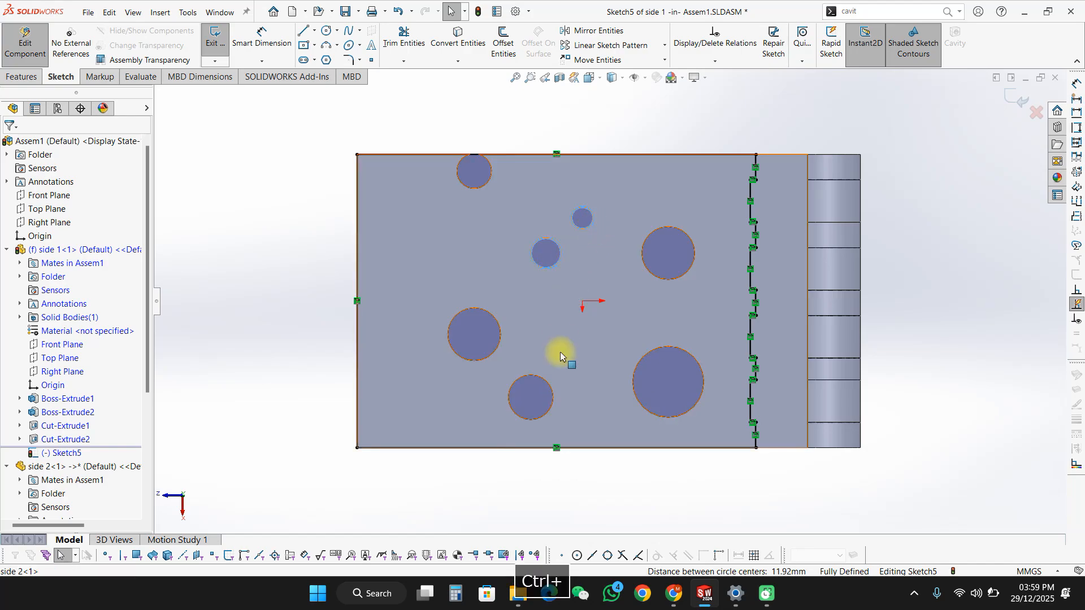
left_click(554, 401, "ctrl")
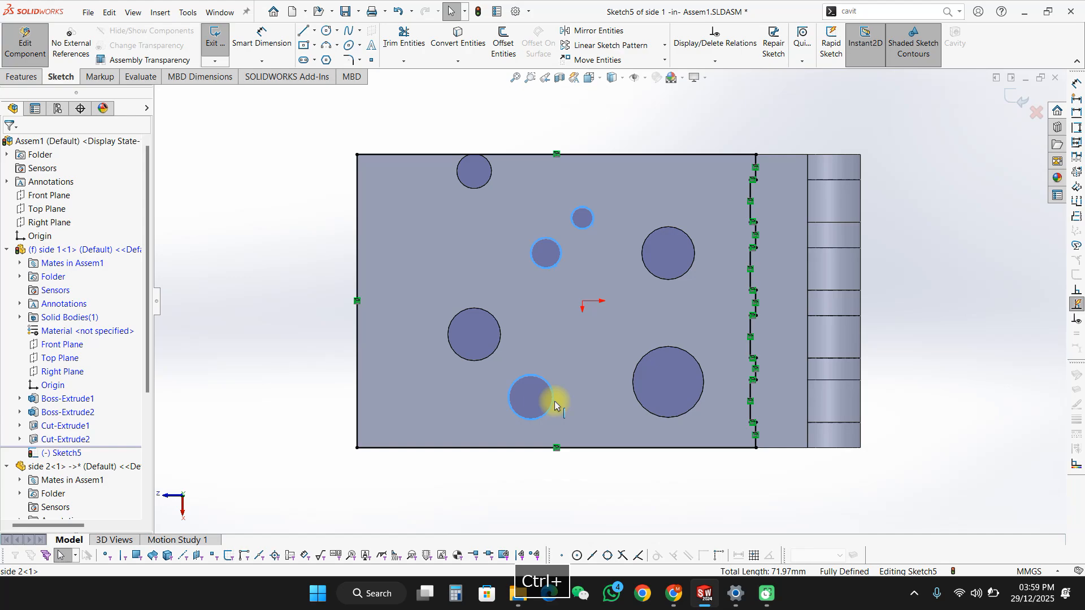
left_click(665, 281, "ctrl")
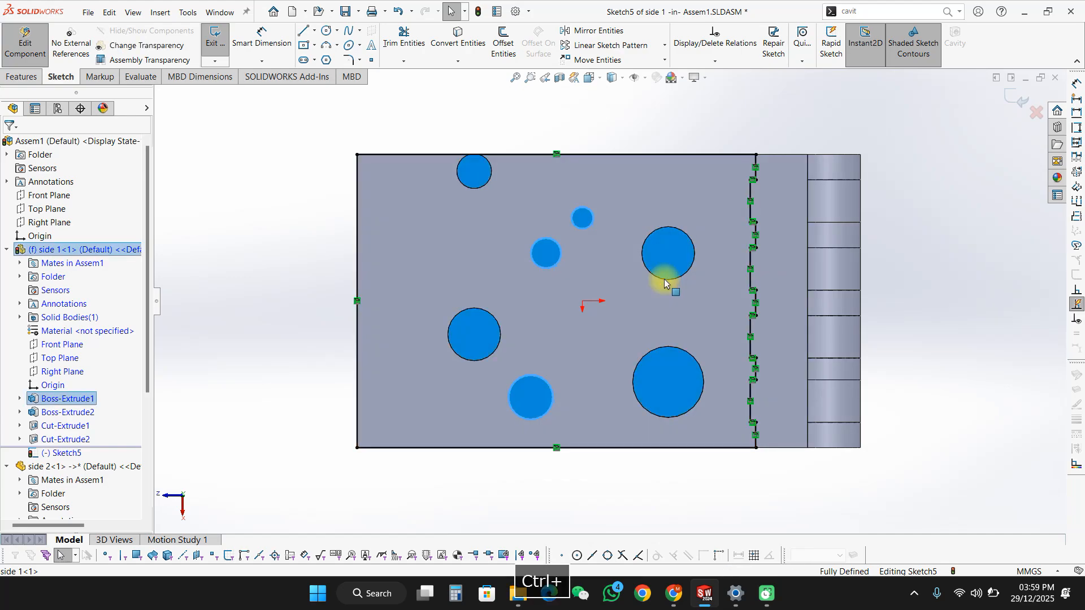
left_click(665, 280, "ctrl")
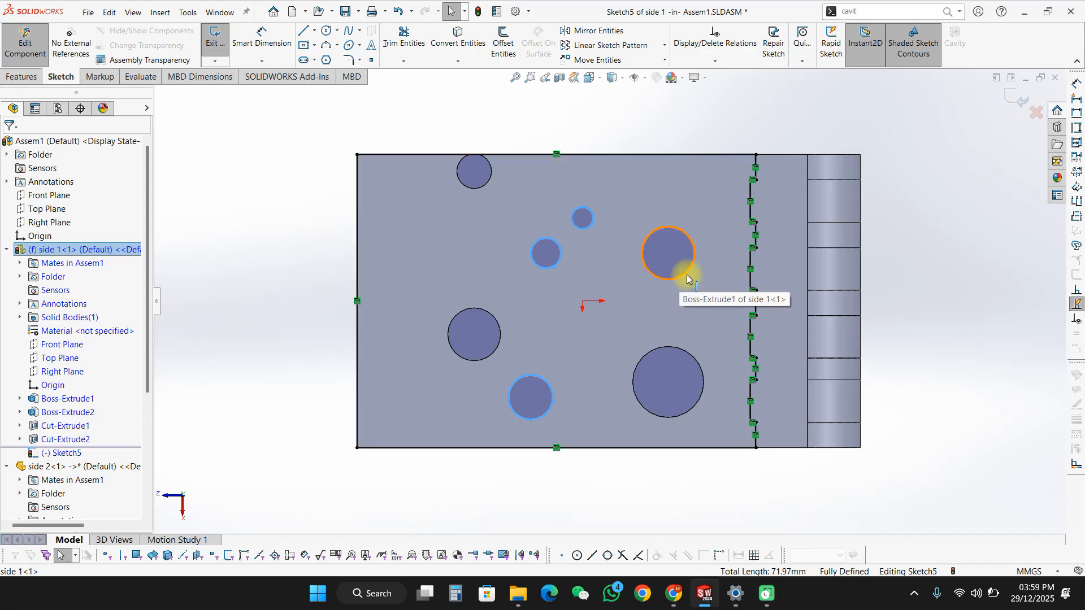
left_click(687, 277, "ctrl")
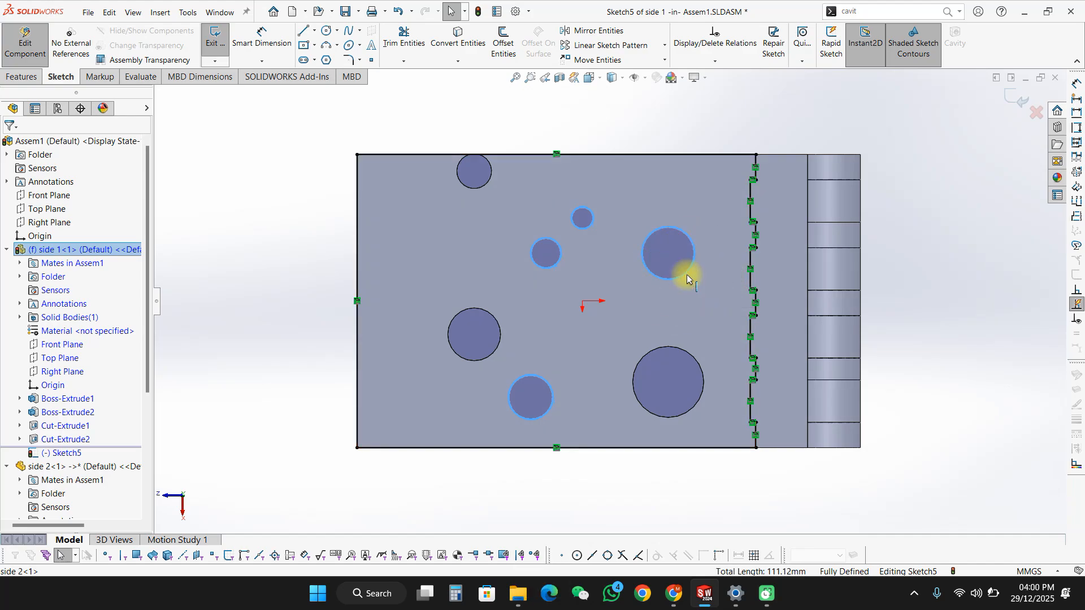
left_click(452, 34)
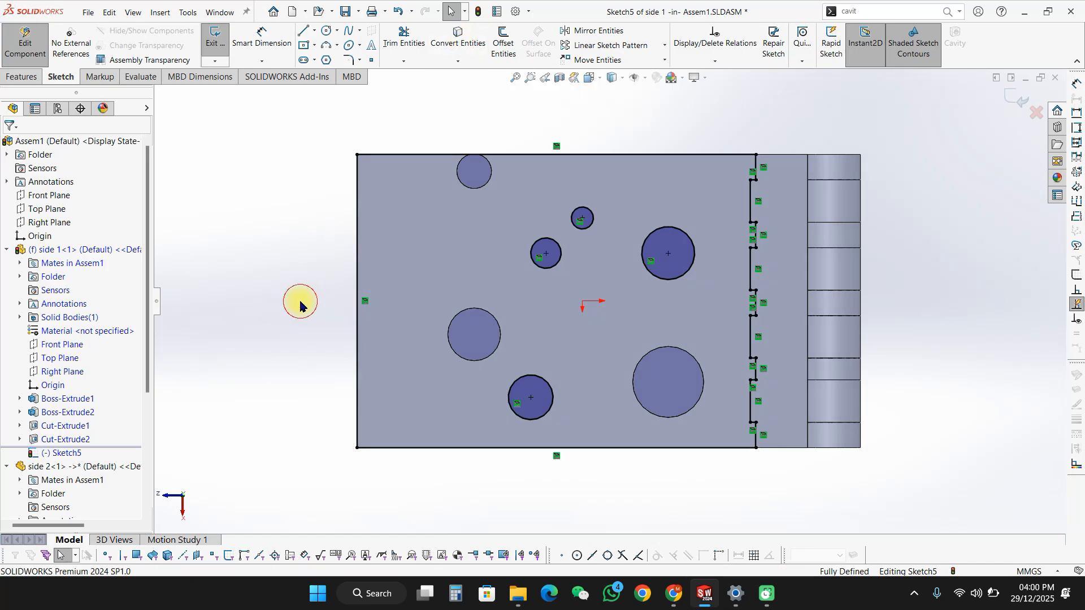
Step: Delete the converted outline line along the short free edge of side 1's plate
mouse_move(300, 305)
middle_mouse_down()
mouse_move(303, 218)
mouse_move(322, 358)
mouse_move(359, 220)
mouse_move(350, 242)
middle_mouse_up()
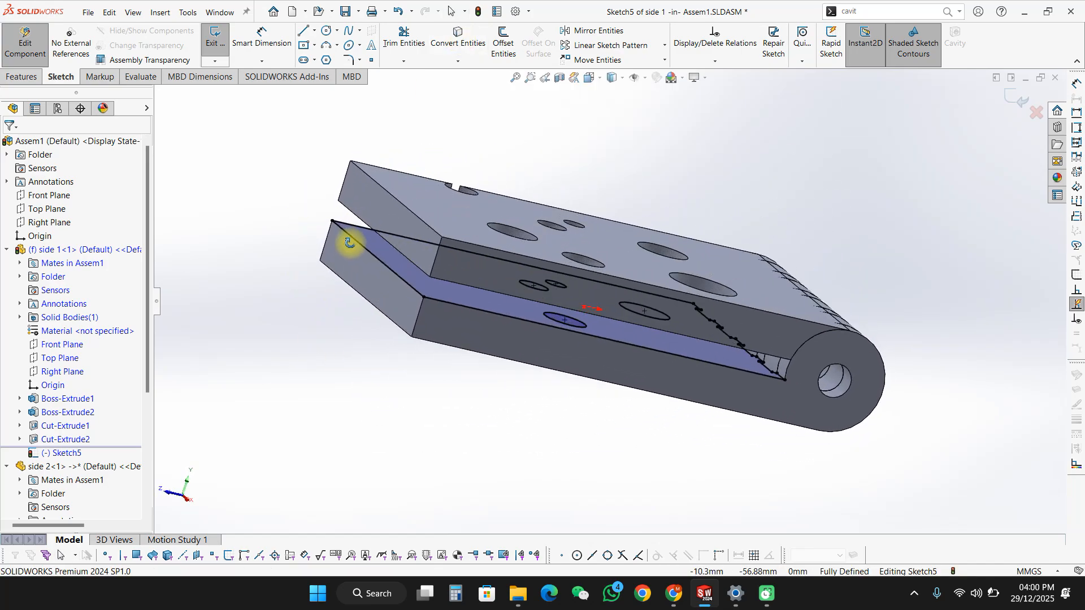
key("Escape")
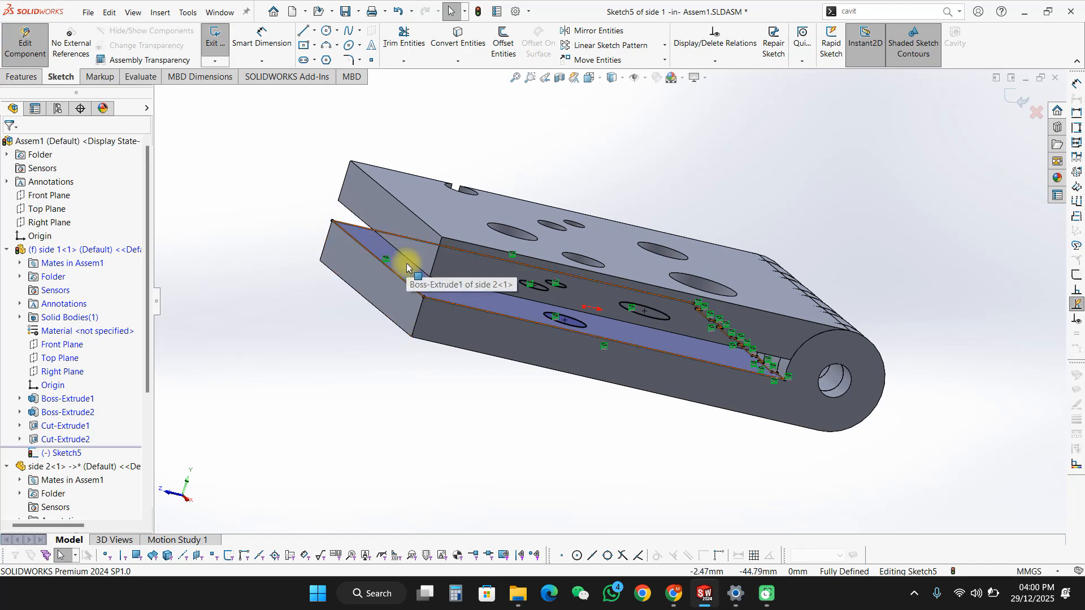
left_click(407, 268)
key("Delete")
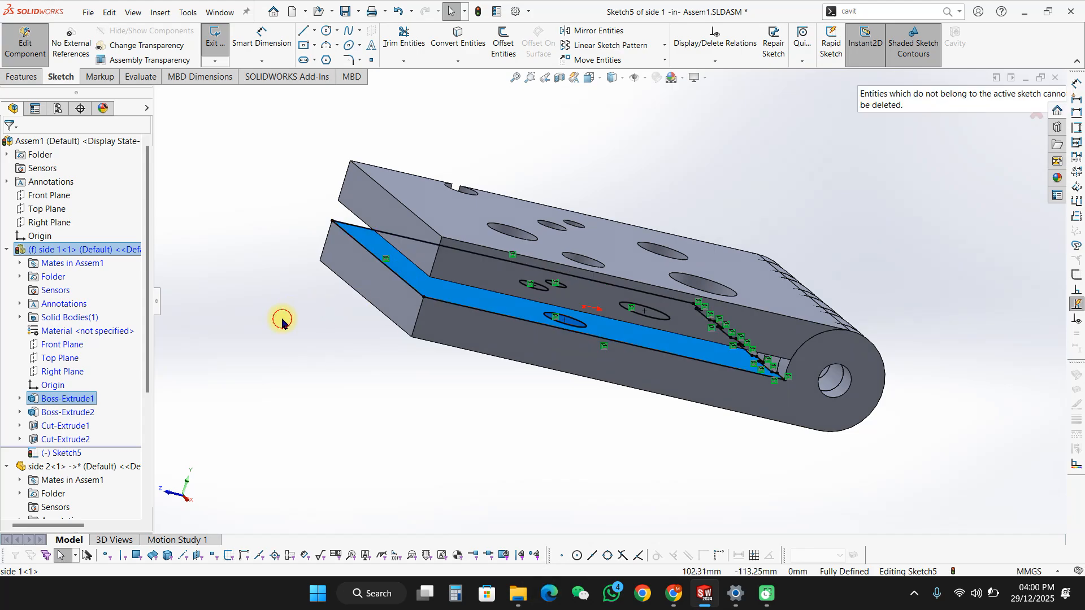
key("Escape")
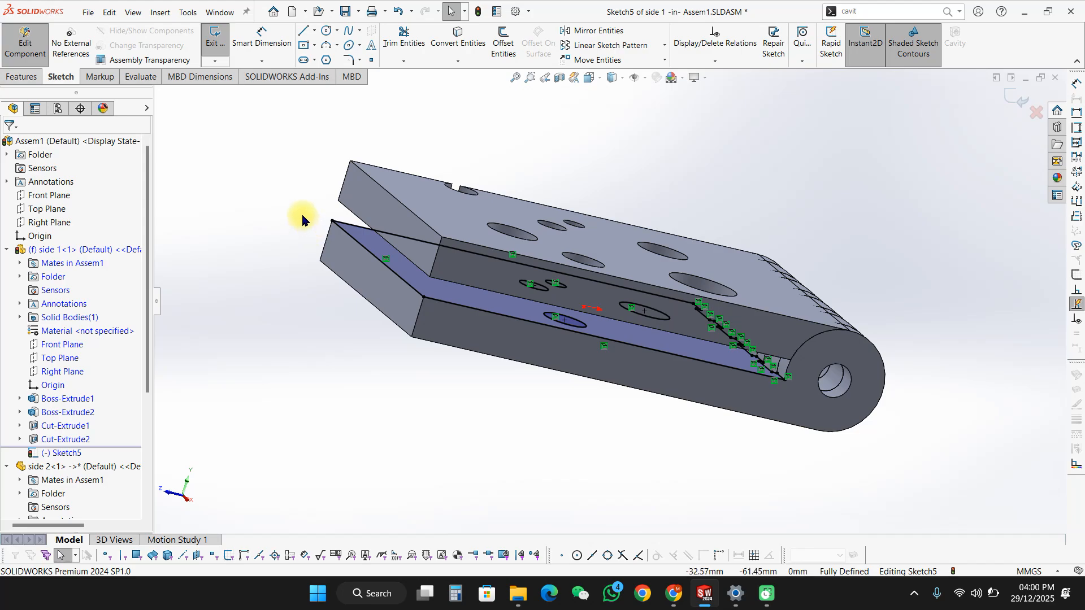
left_click(354, 243)
key("Delete")
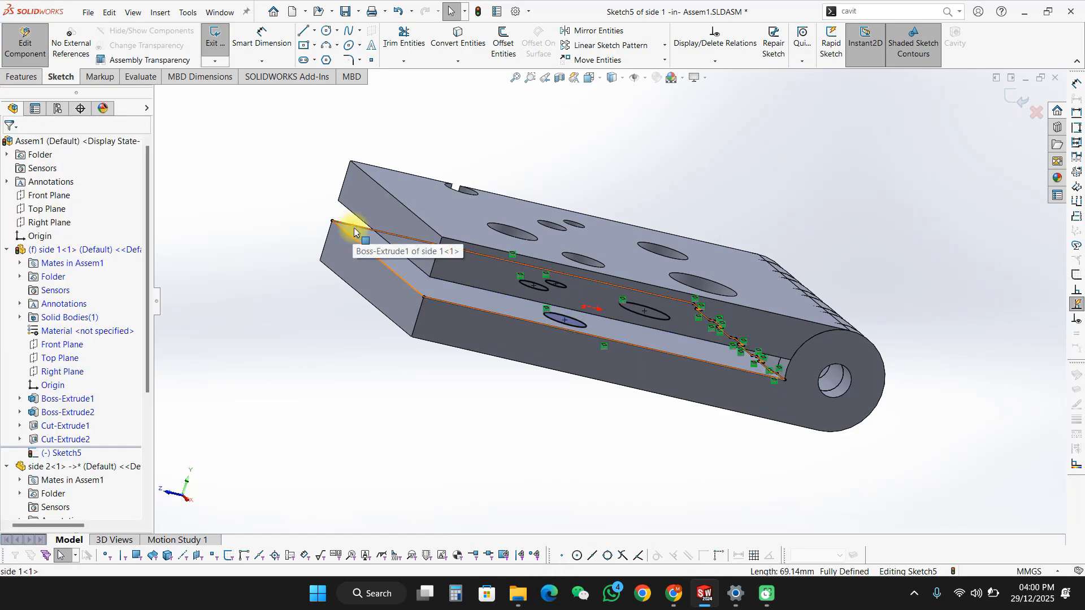
left_click(354, 231)
left_click(287, 223)
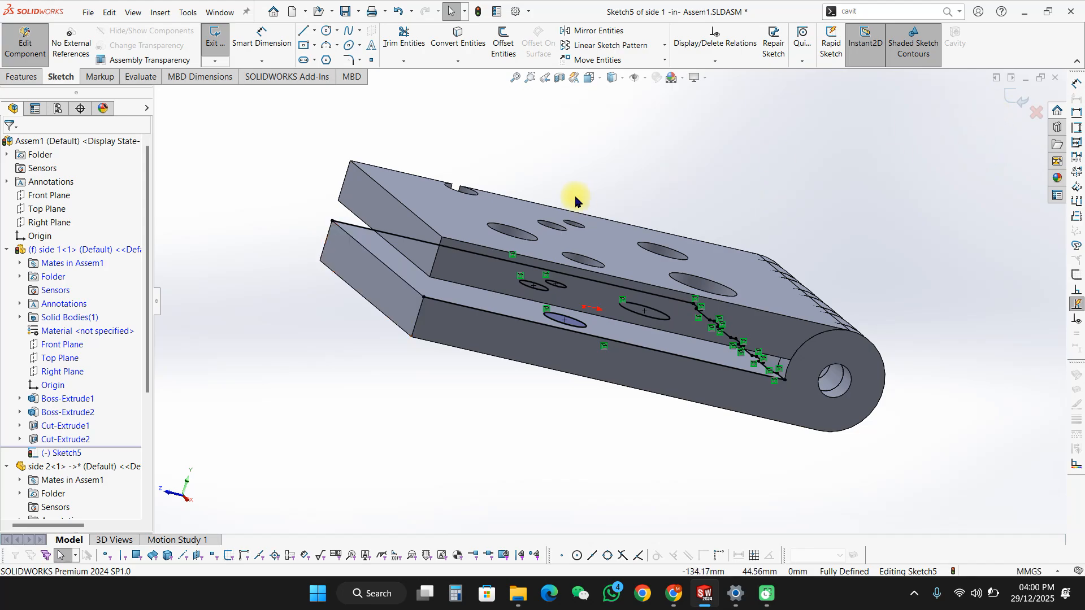
Step: Extrude-cut the four converted hole circles in side 1 with Through All - Both, then return to editing the assembly
key("s")
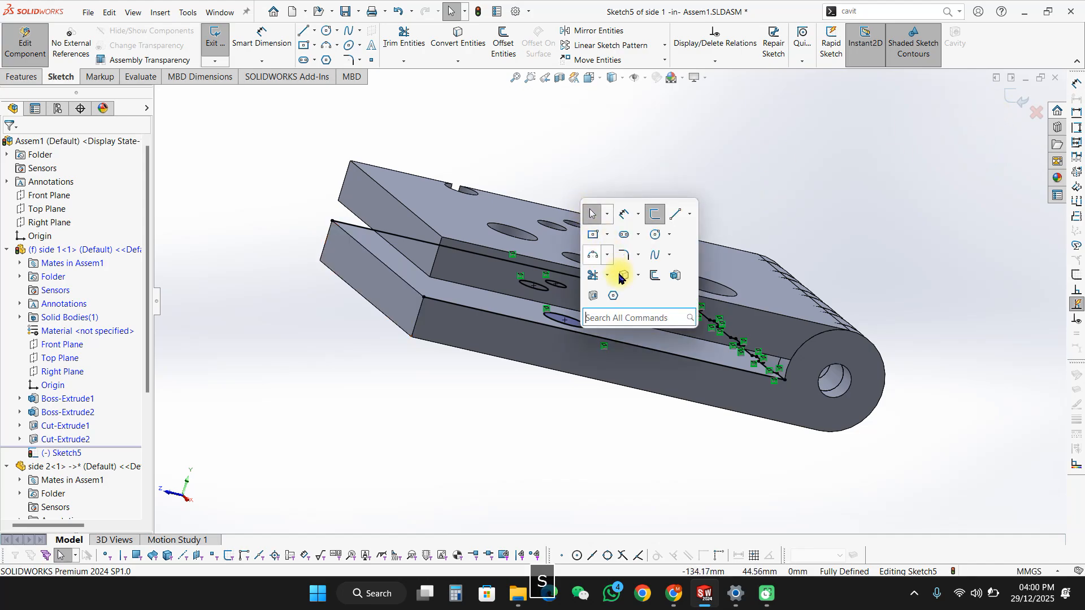
left_click(595, 299)
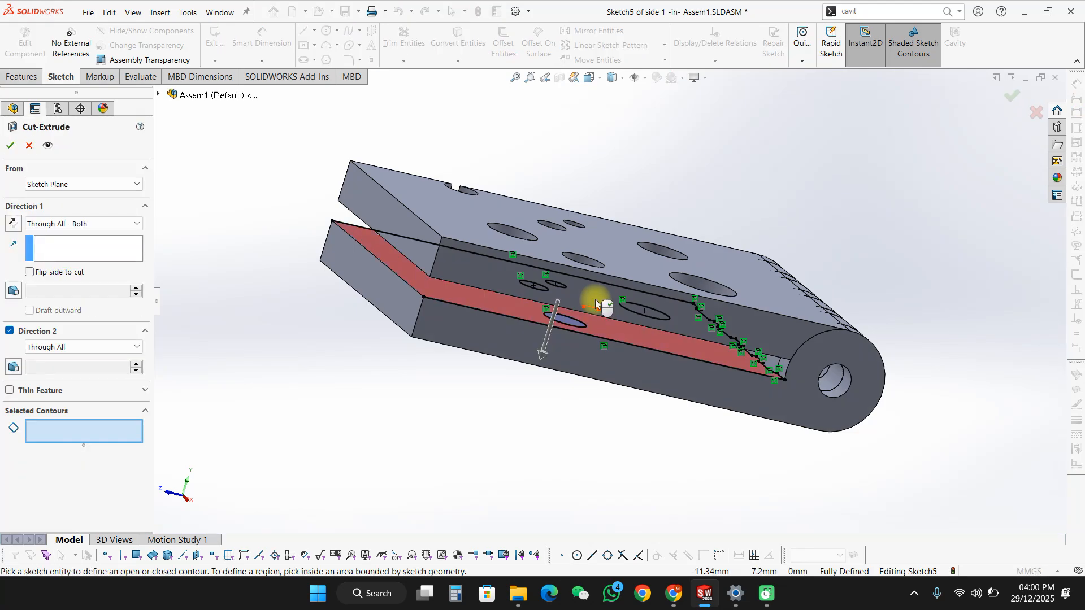
left_click(576, 323)
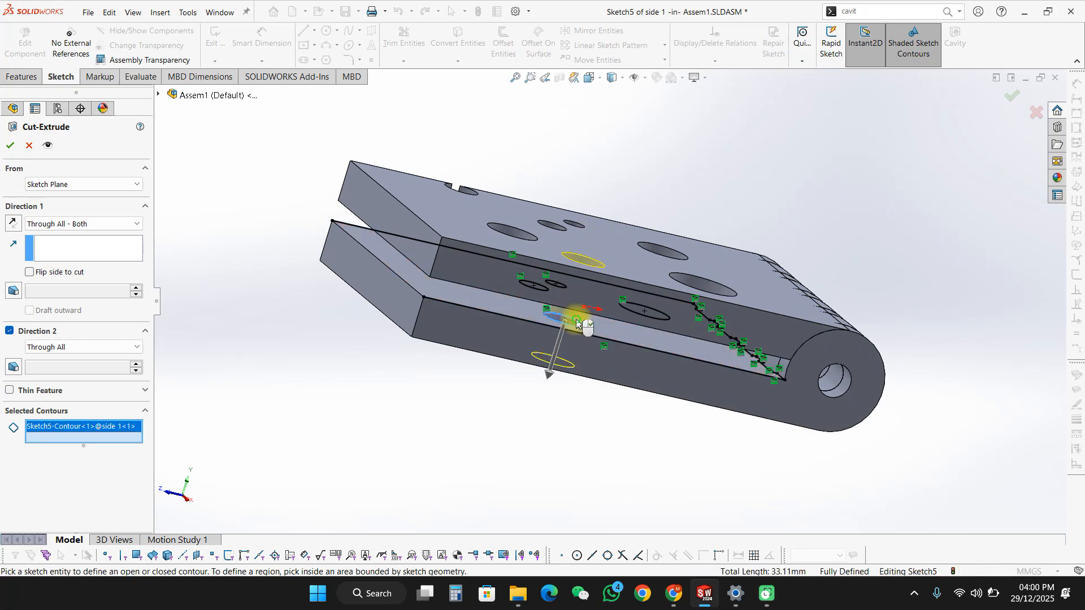
middle_click_drag(575, 319, 607, 209)
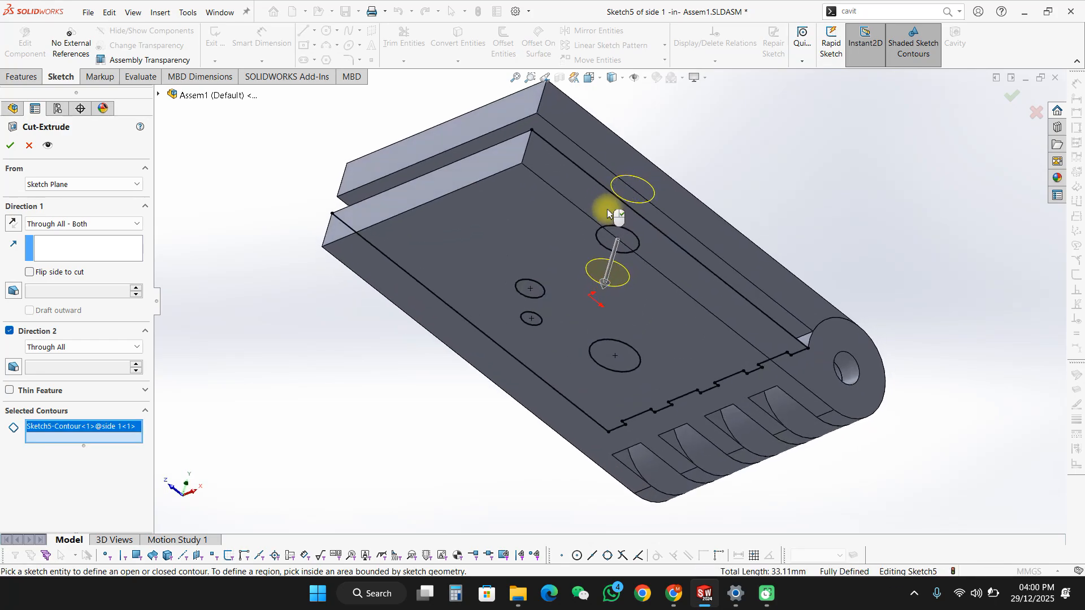
left_click(531, 290)
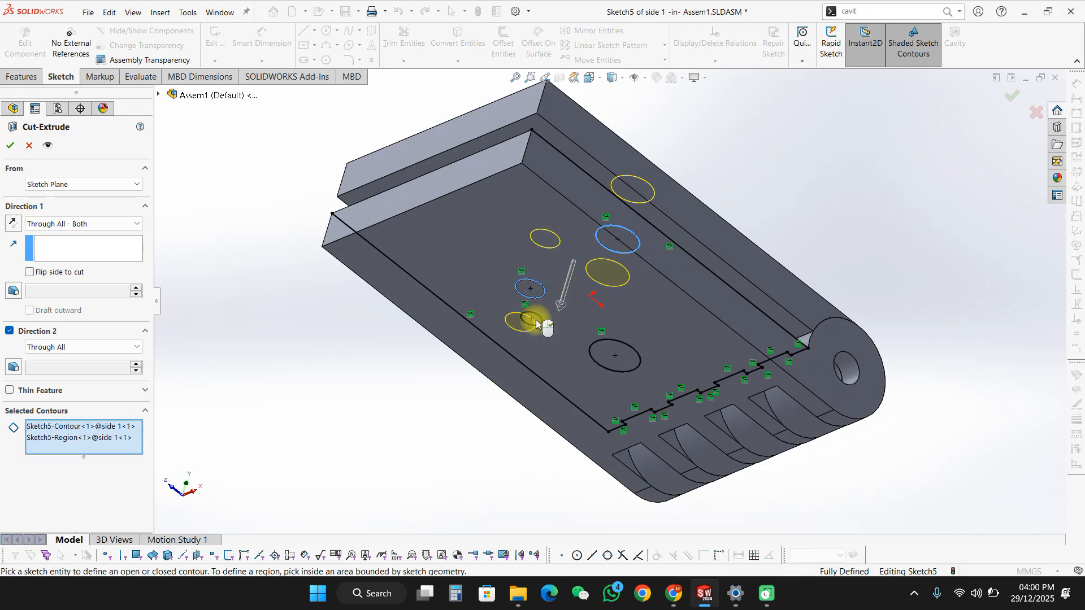
left_click(540, 325)
left_click(603, 365)
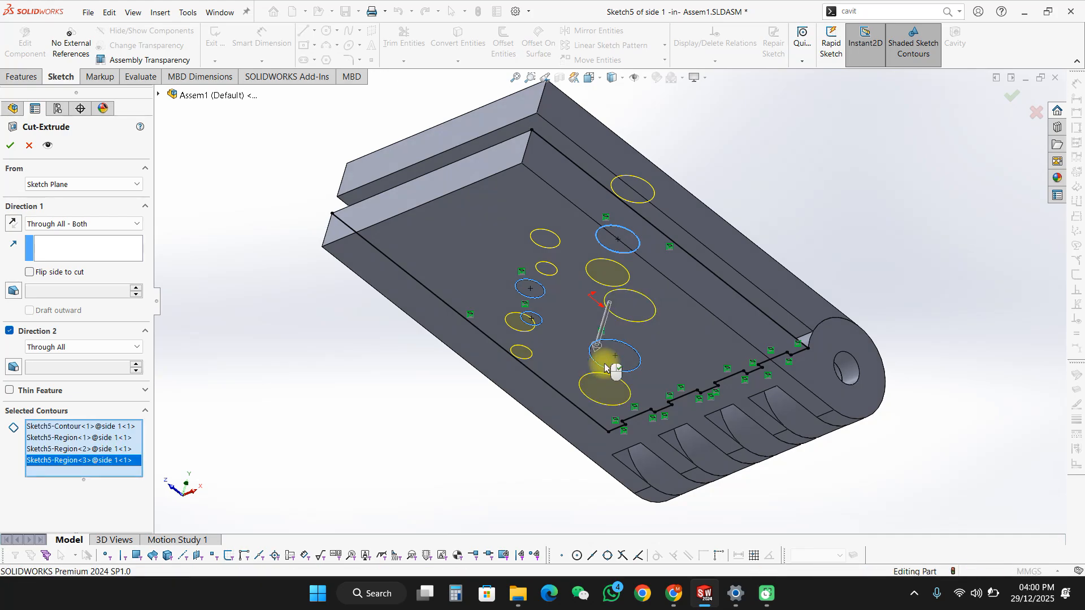
right_click(605, 367)
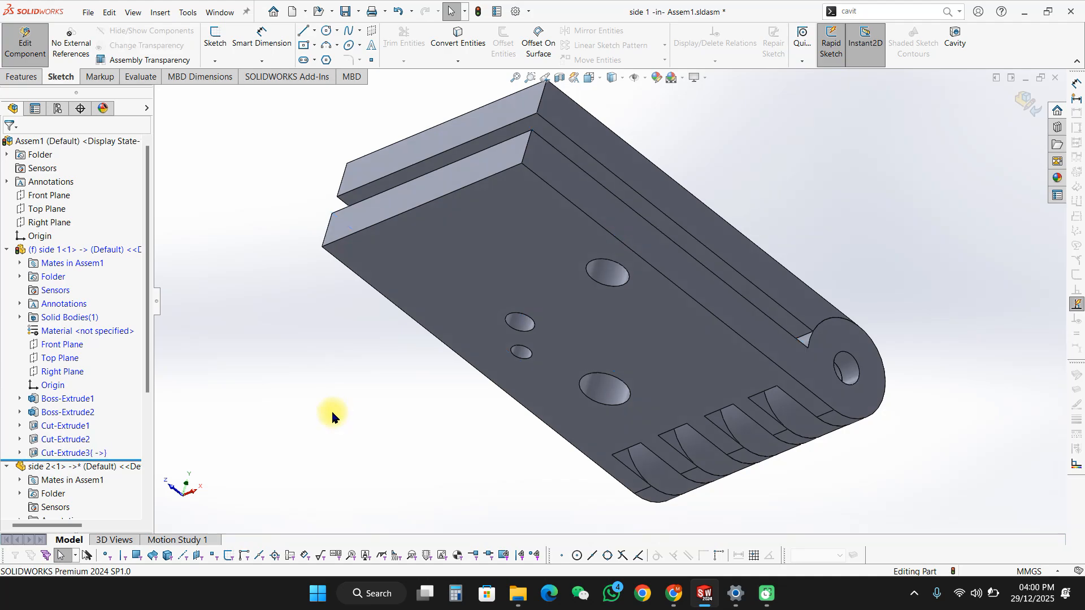
mouse_move(402, 429)
middle_mouse_down()
mouse_move(444, 303)
mouse_move(339, 453)
mouse_move(436, 273)
mouse_move(429, 358)
mouse_move(387, 334)
middle_mouse_up()
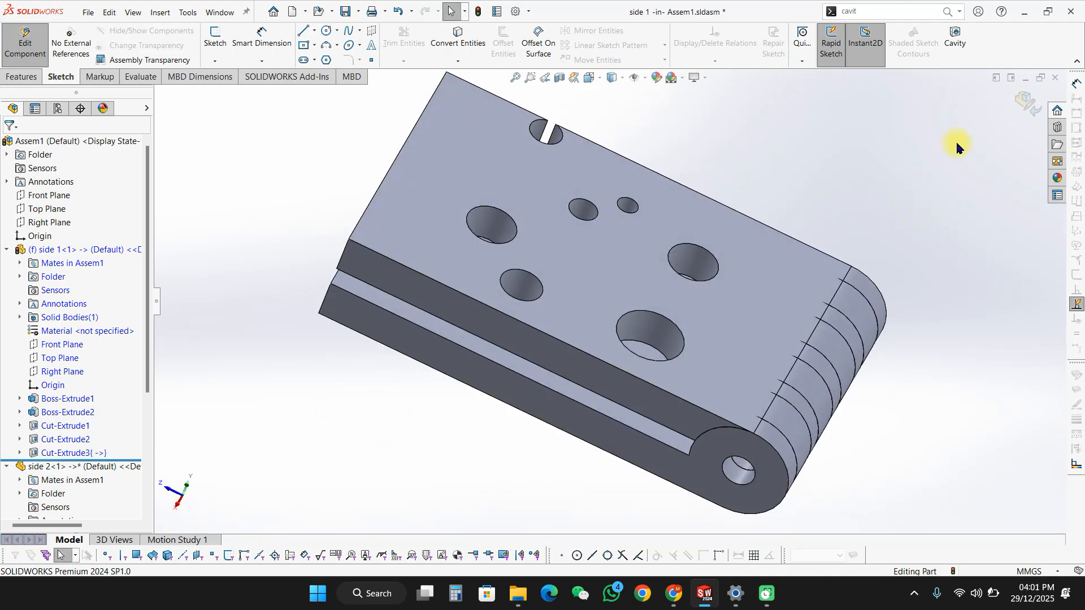
left_click(1029, 107)
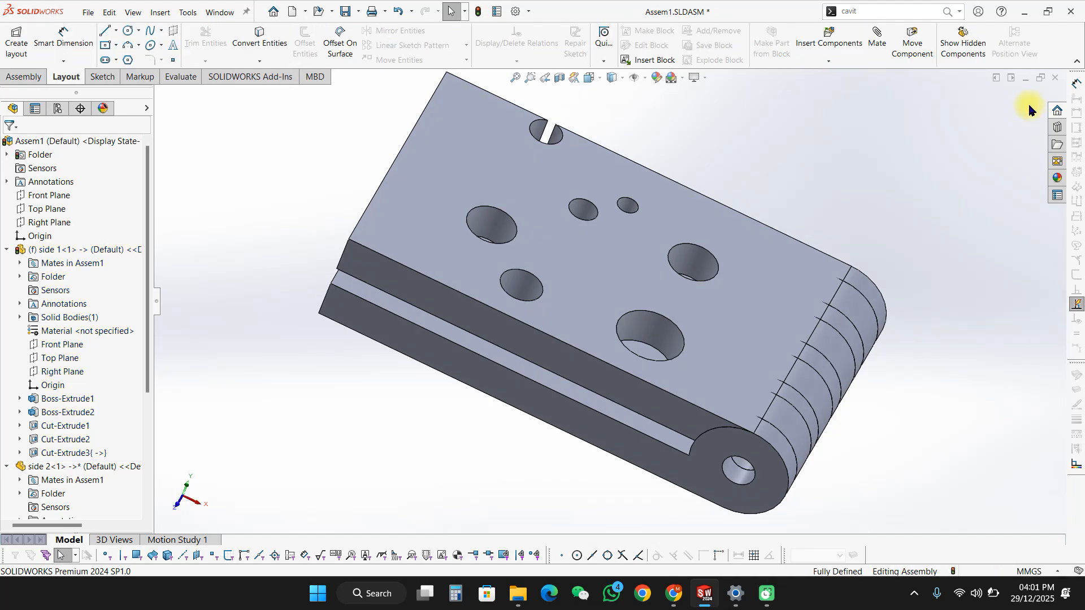
Step: View the mates of side 2 and delete its parallel mate with side 1
middle_click_drag(774, 167, 791, 241)
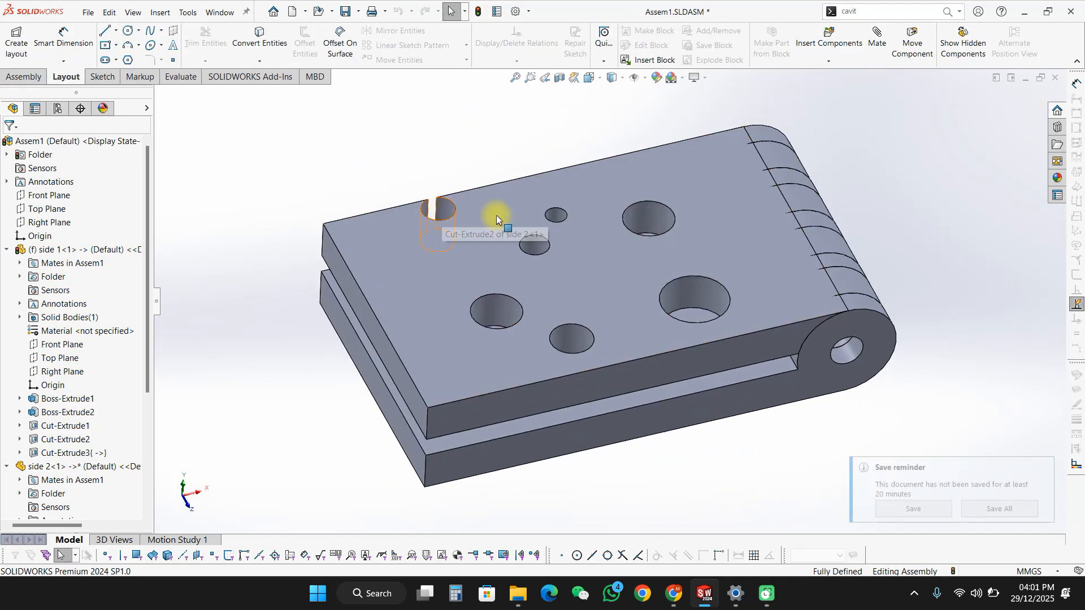
left_click(682, 225)
right_click(683, 225)
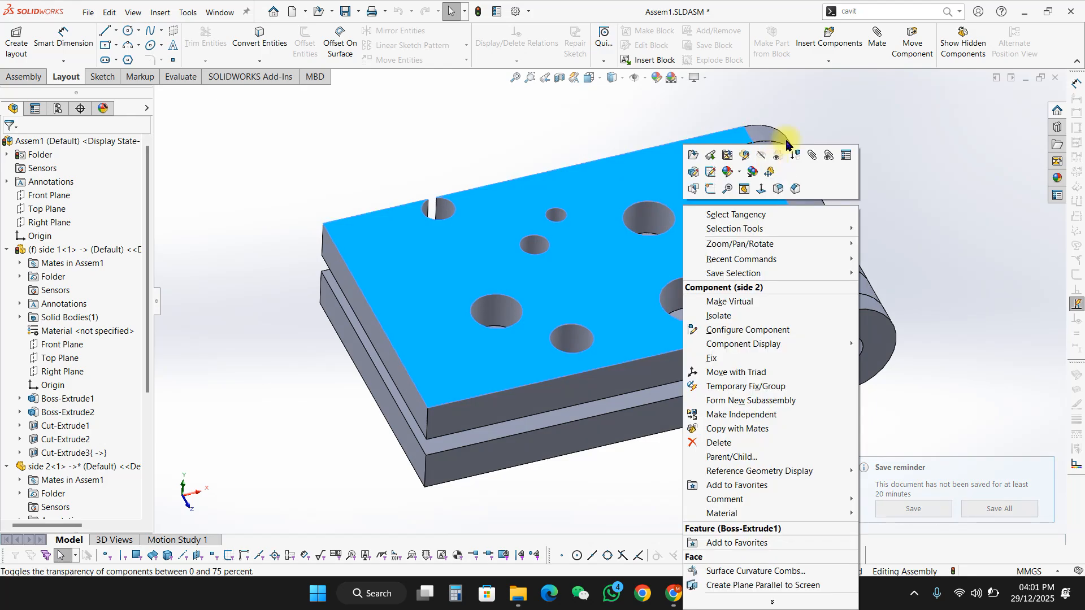
left_click(827, 152)
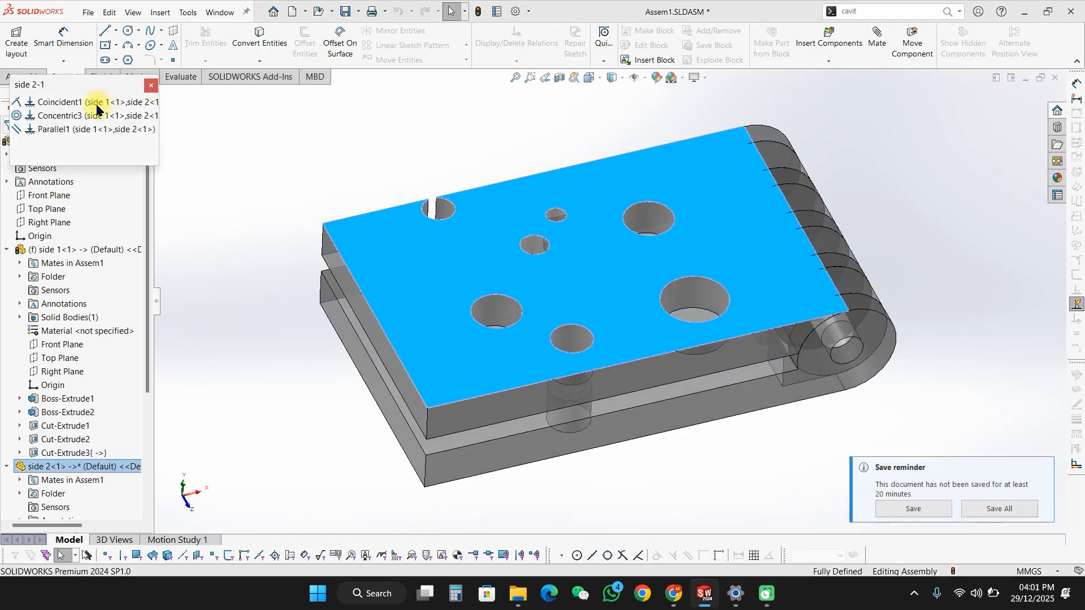
left_click(95, 105)
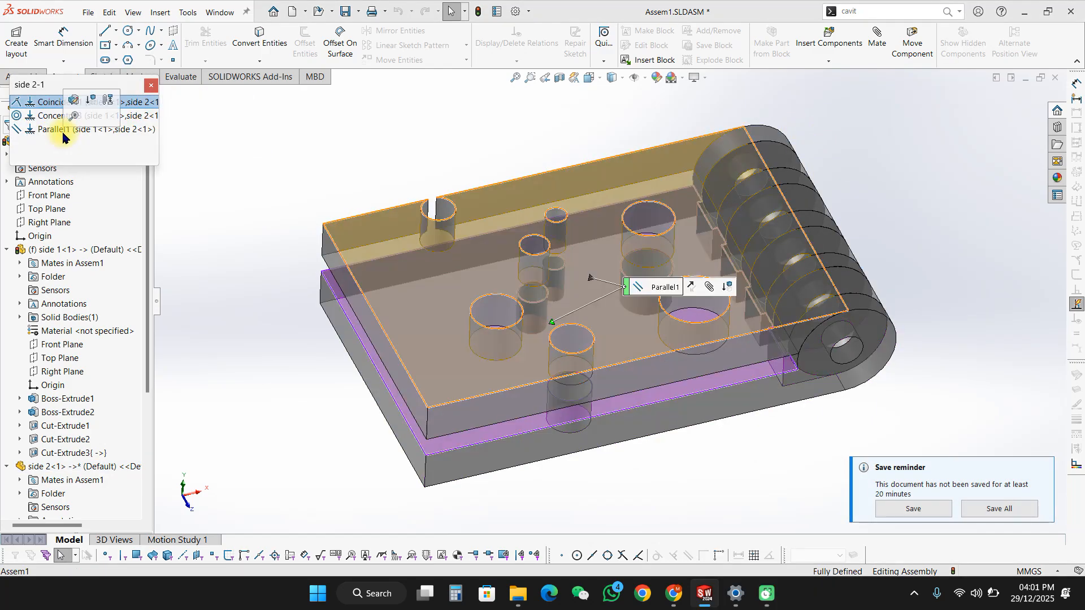
left_click(64, 133)
key("Delete")
key("Return")
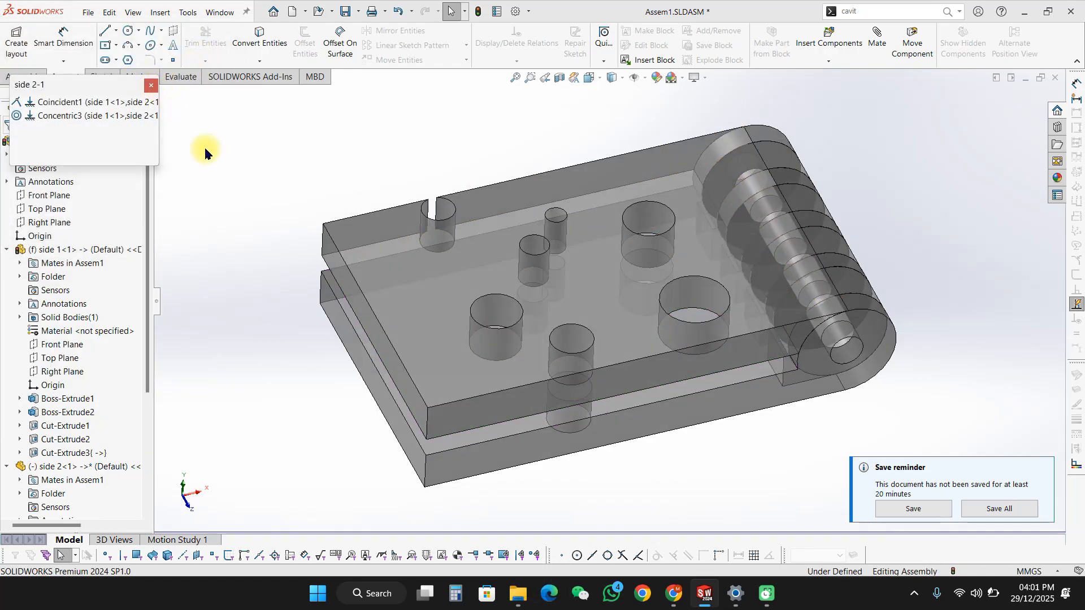
left_click(151, 85)
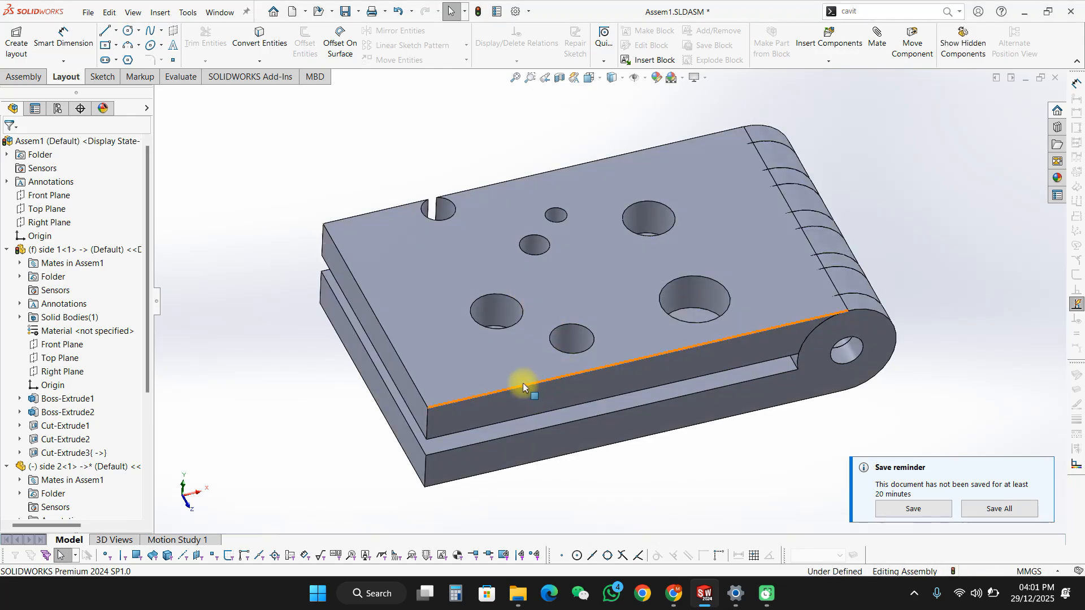
Step: Swing side 2 open about the hinge axis and rebuild the assembly to test the in-context holes
left_click_drag(507, 399, 575, 231)
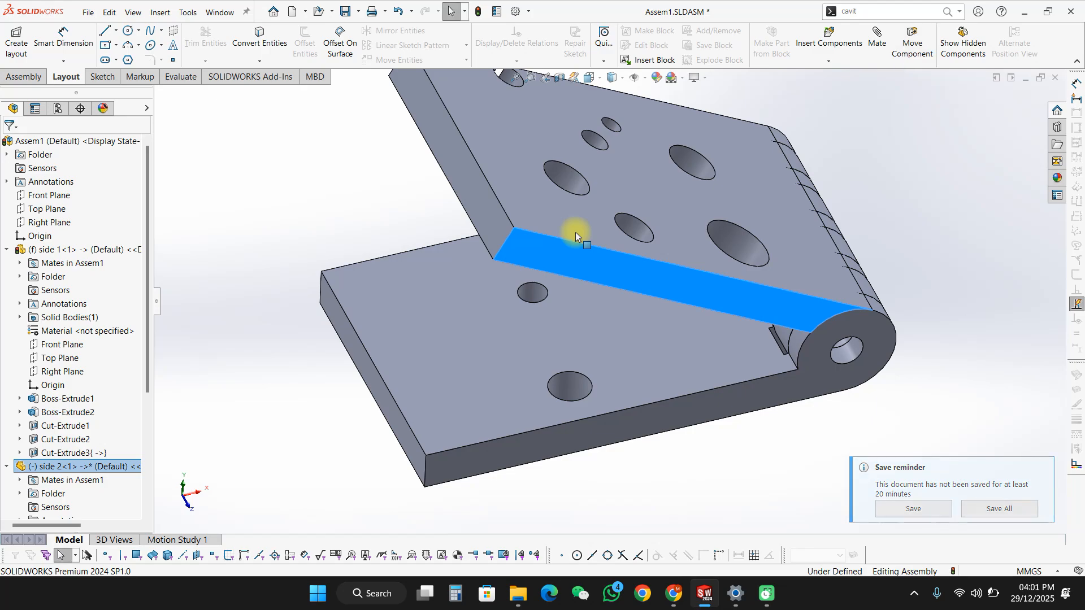
key("ctrl+b")
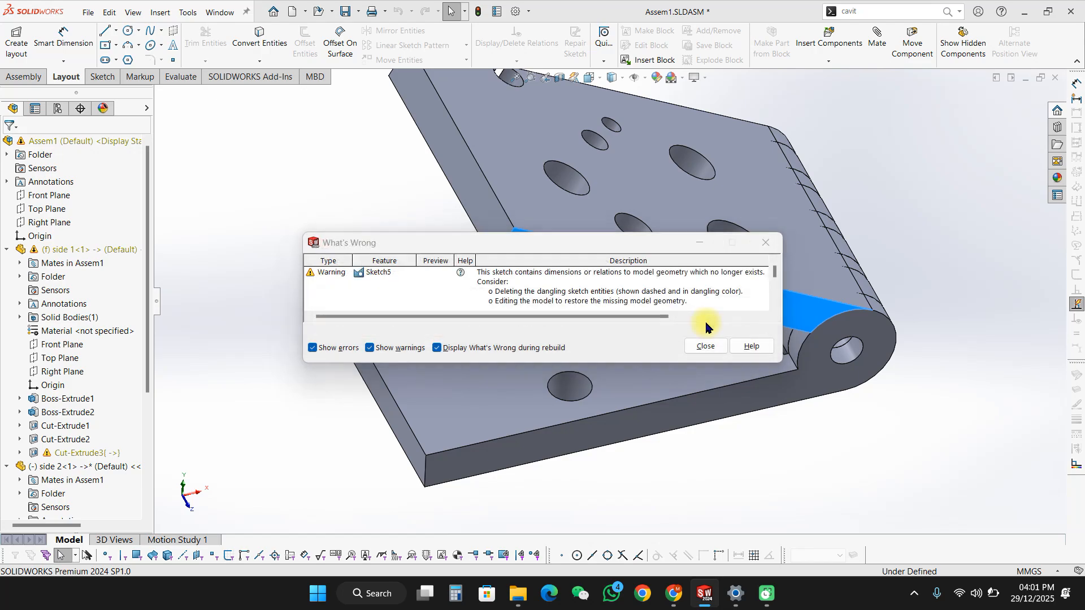
left_click(704, 345)
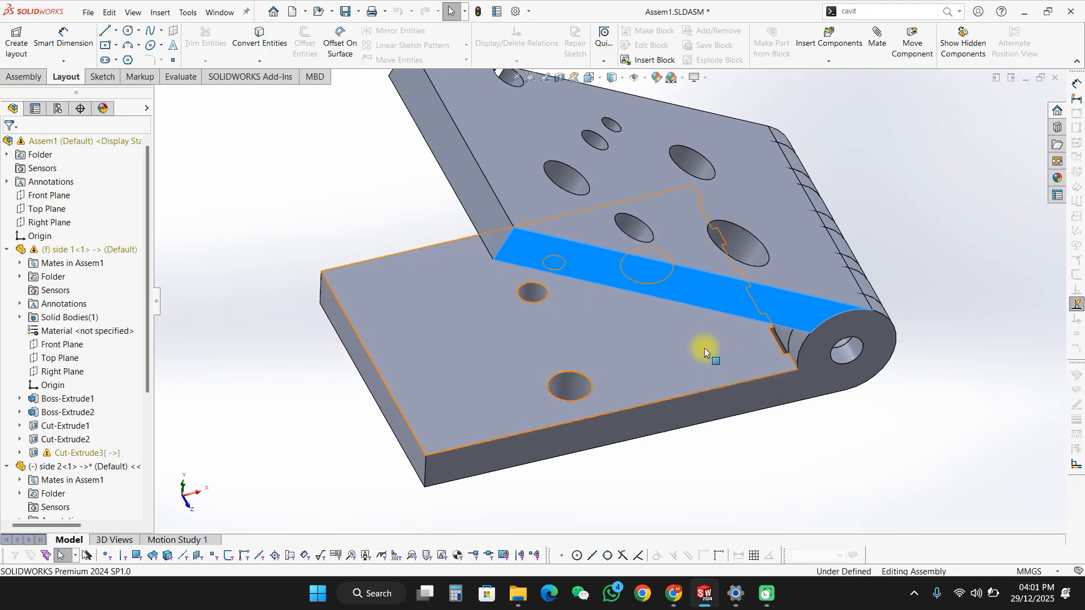
key("ctrl+z")
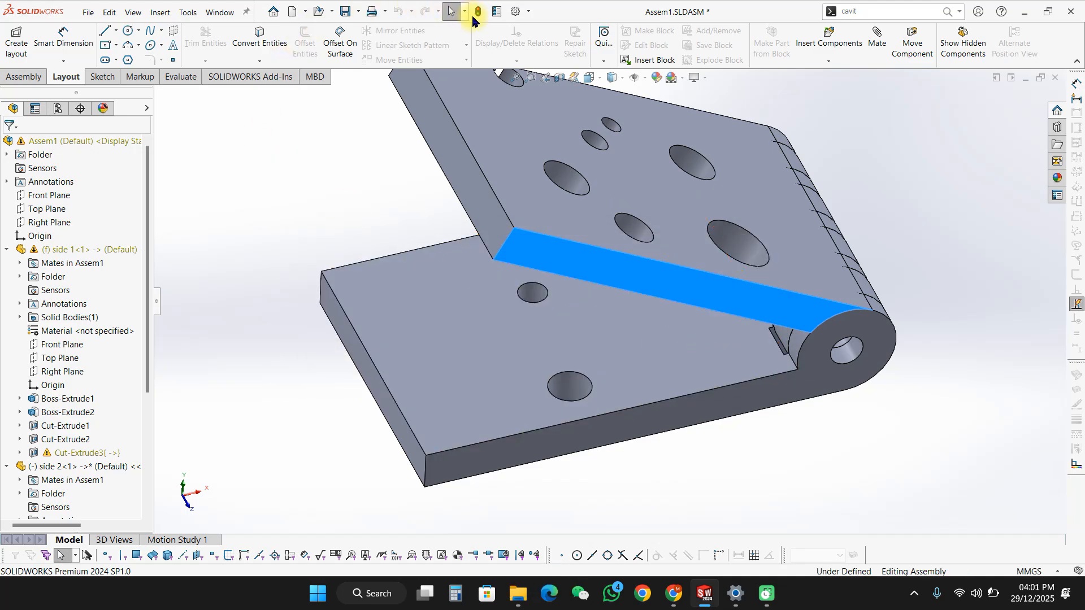
Step: Mate side 2's outer plate face parallel to side 1's inner plate face and rebuild the assembly
left_click(552, 207)
left_click(440, 393, "ctrl")
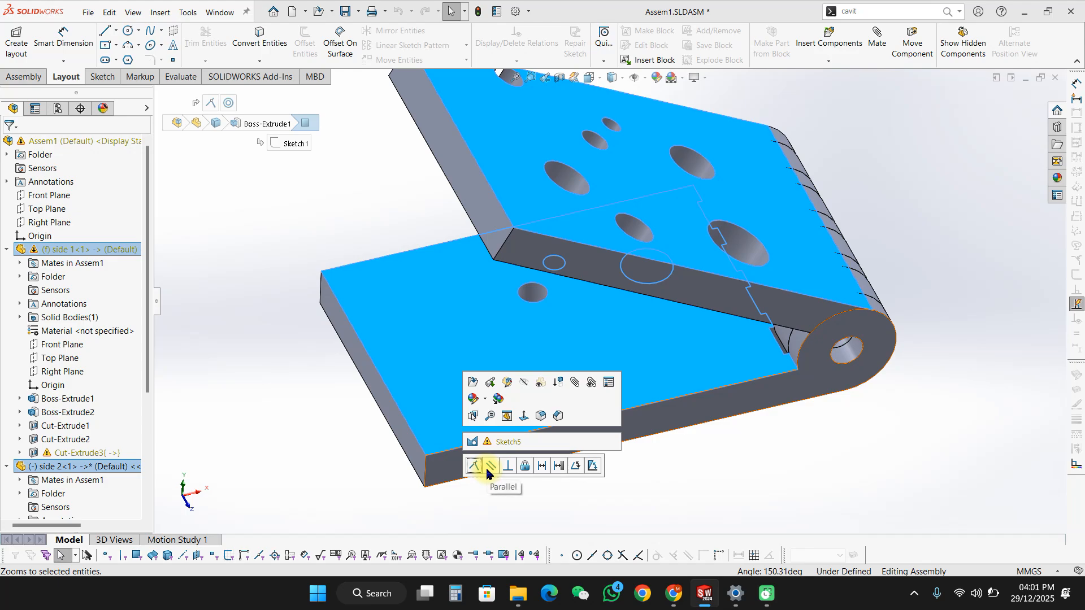
left_click(487, 469)
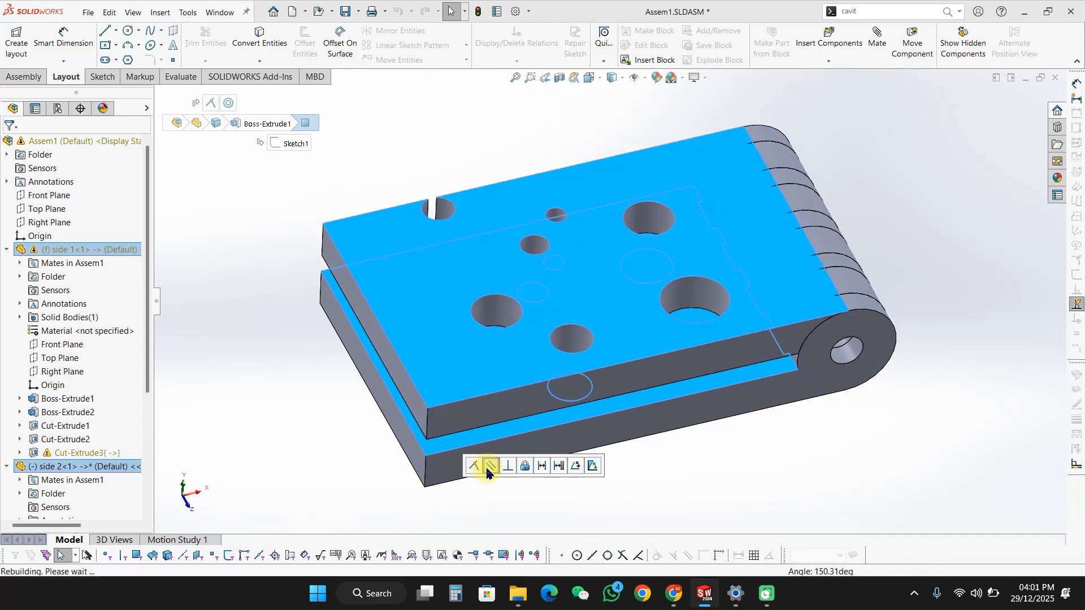
left_click(334, 479)
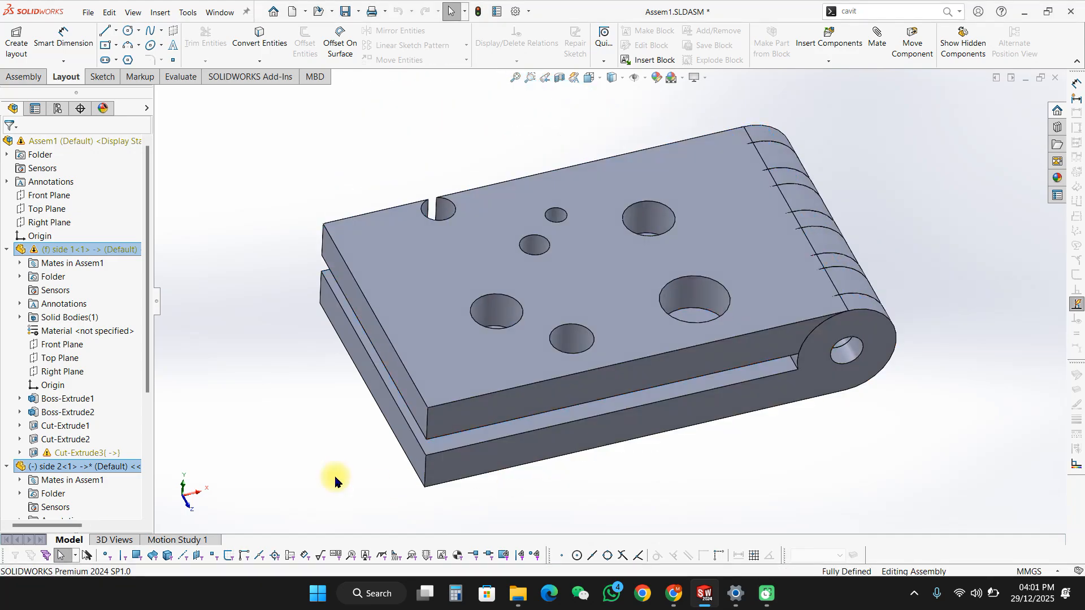
left_click(55, 309)
scroll(54, 309, "down", 1)
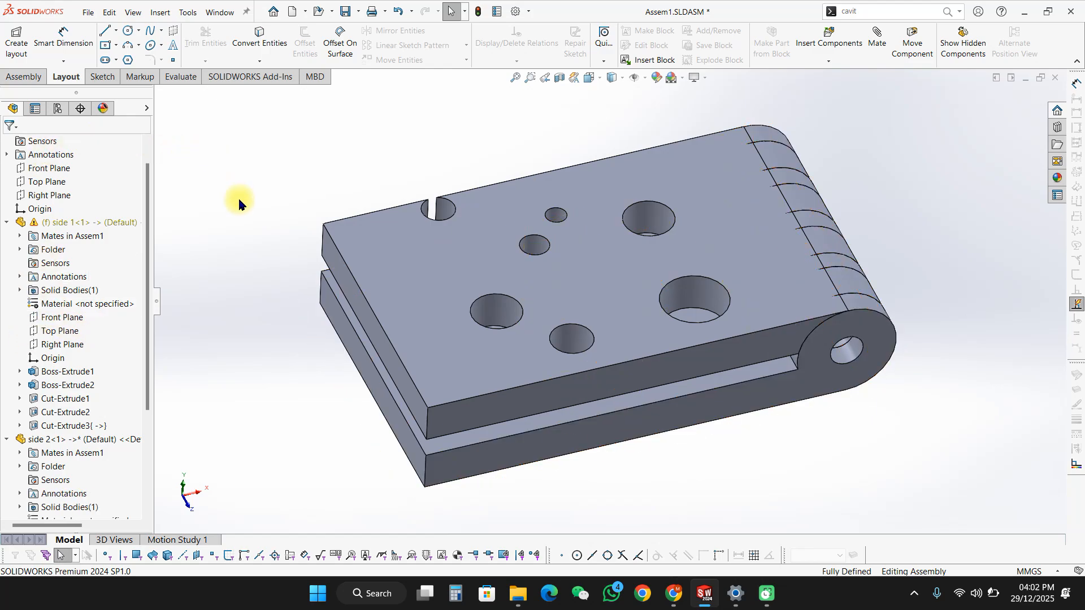
key("ctrl+b")
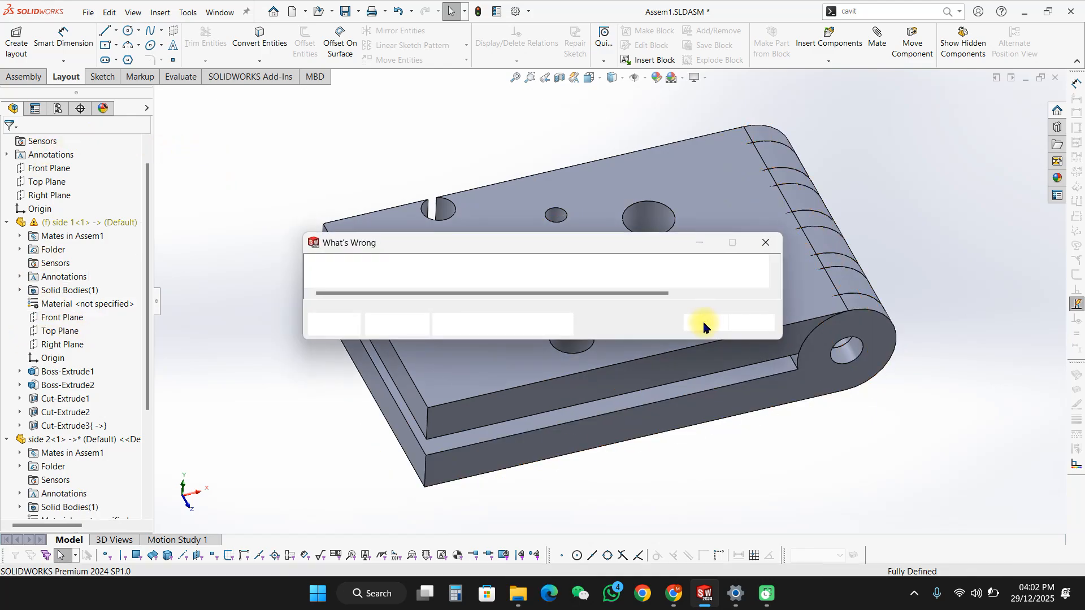
left_click(703, 324)
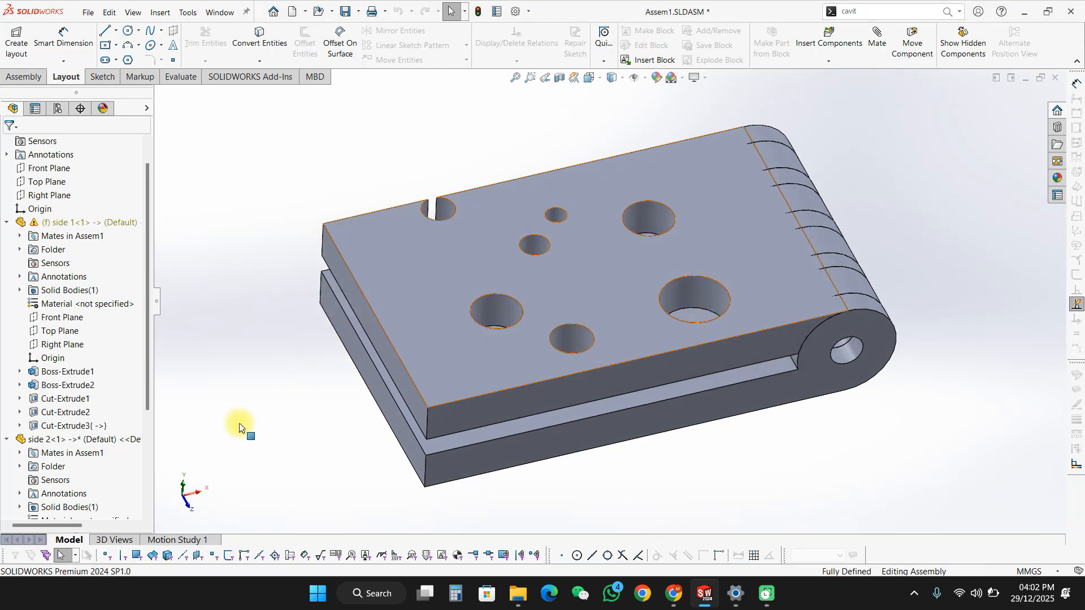
Step: Lock all external references of side 1's Cut-Extrude3
left_click(57, 428)
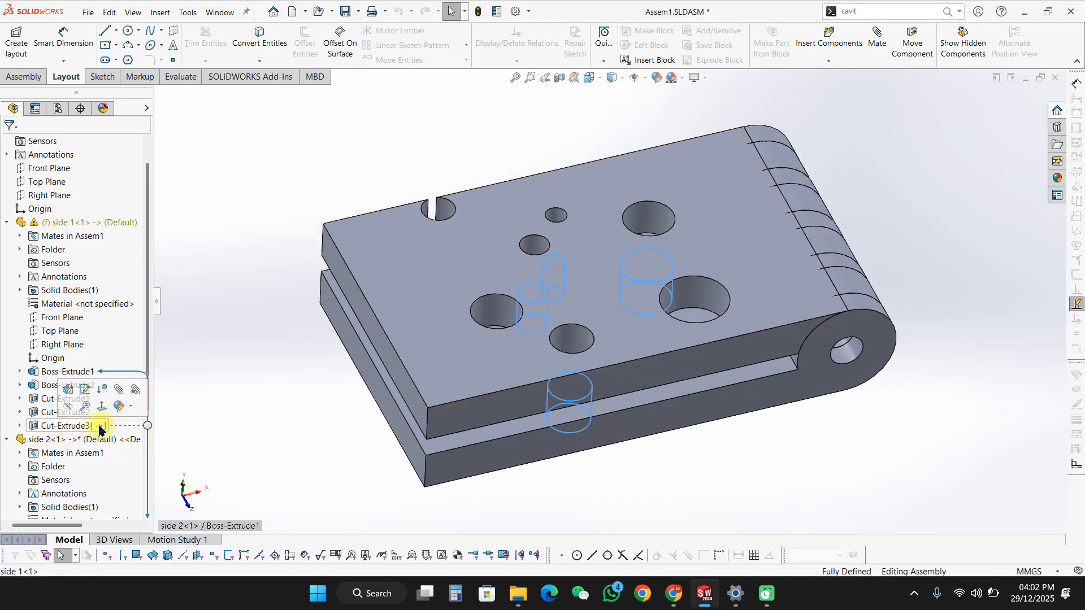
right_click(99, 429)
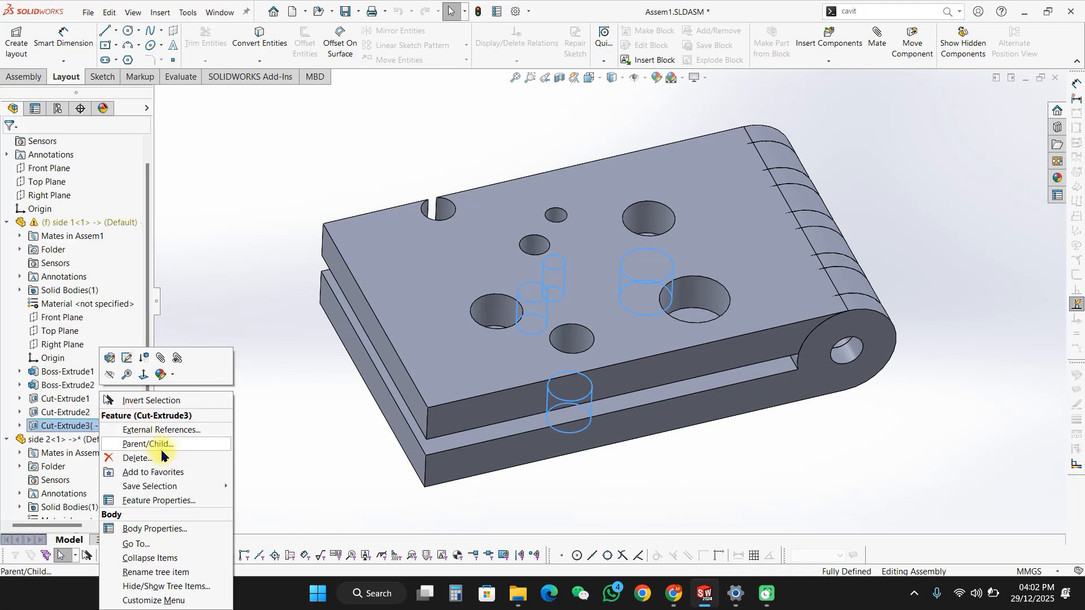
left_click(189, 431)
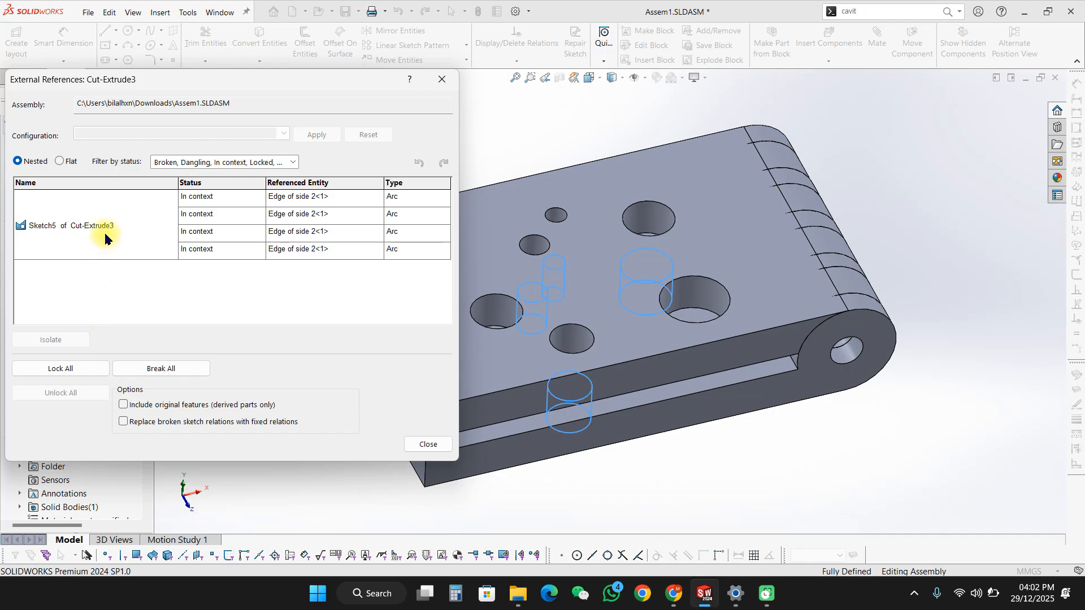
left_click(75, 371)
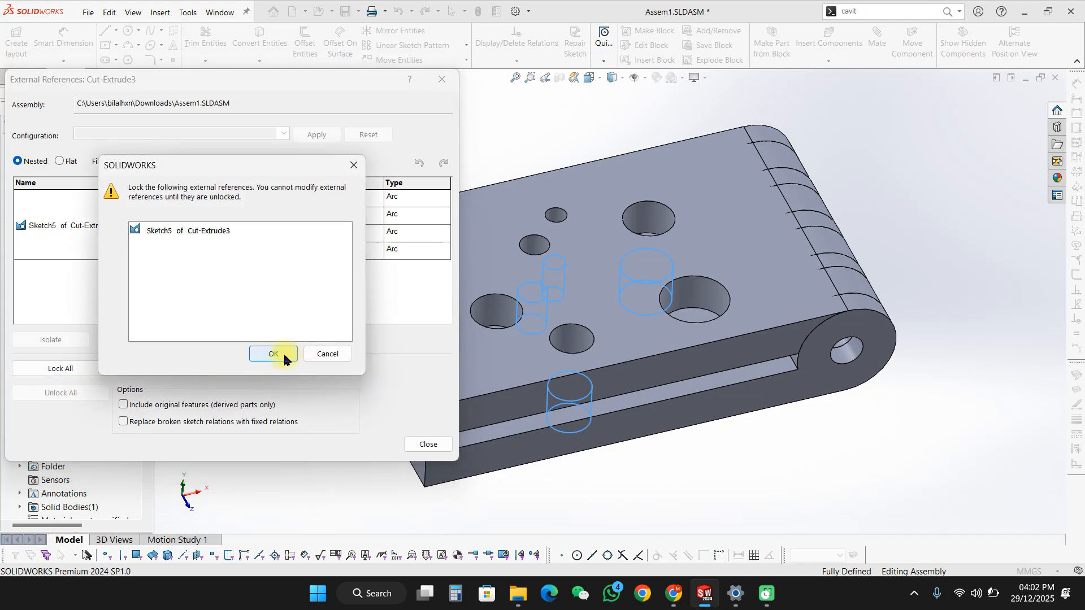
left_click(283, 353)
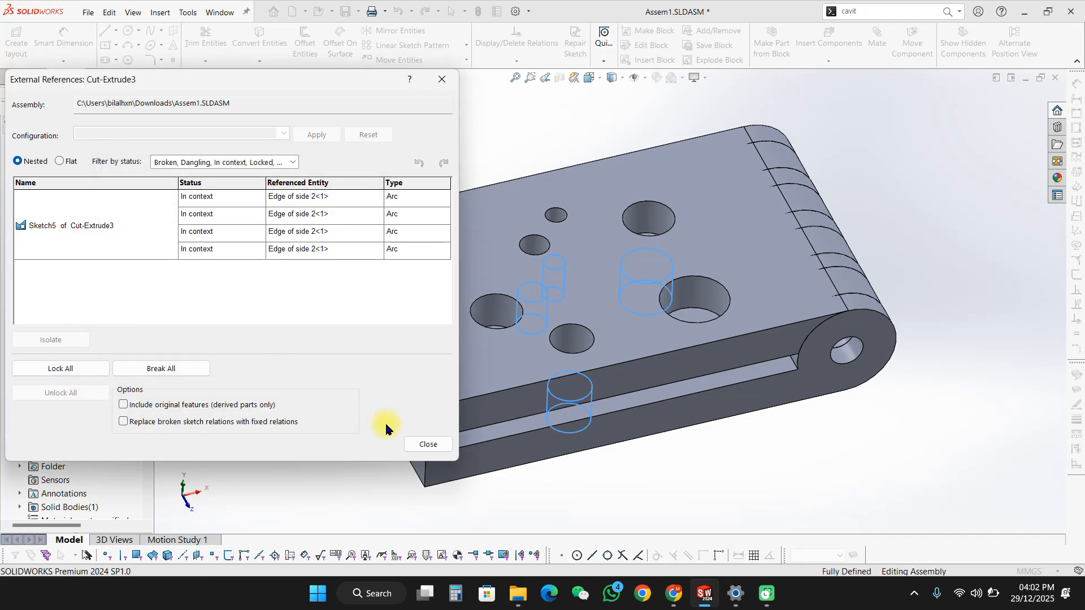
left_click(428, 445)
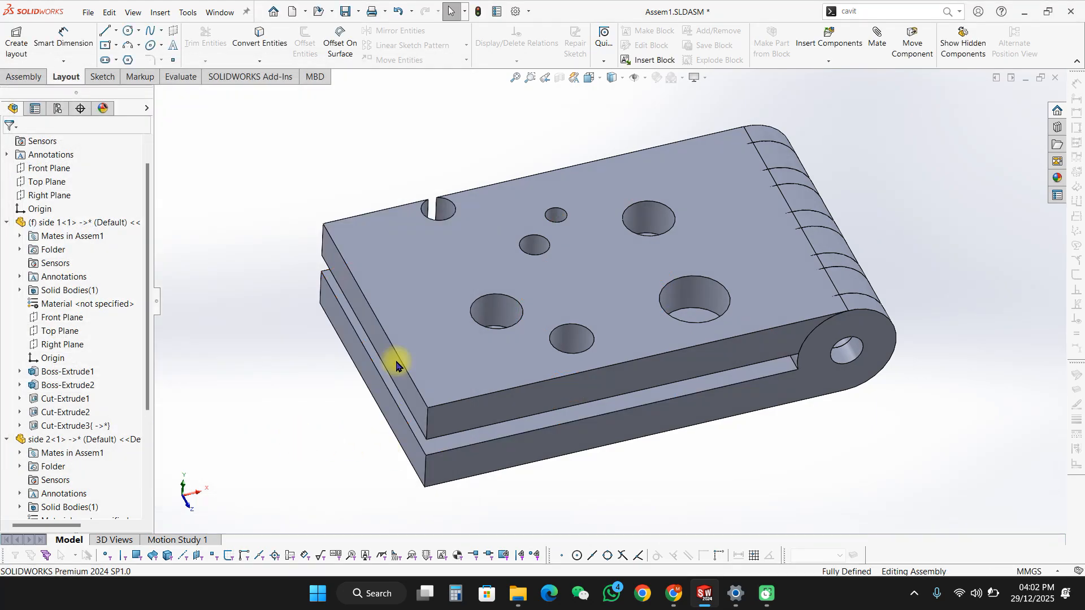
Step: Delete the re-added parallel mate between side 2 and side 1 from side 2's list of mates
left_click(459, 297)
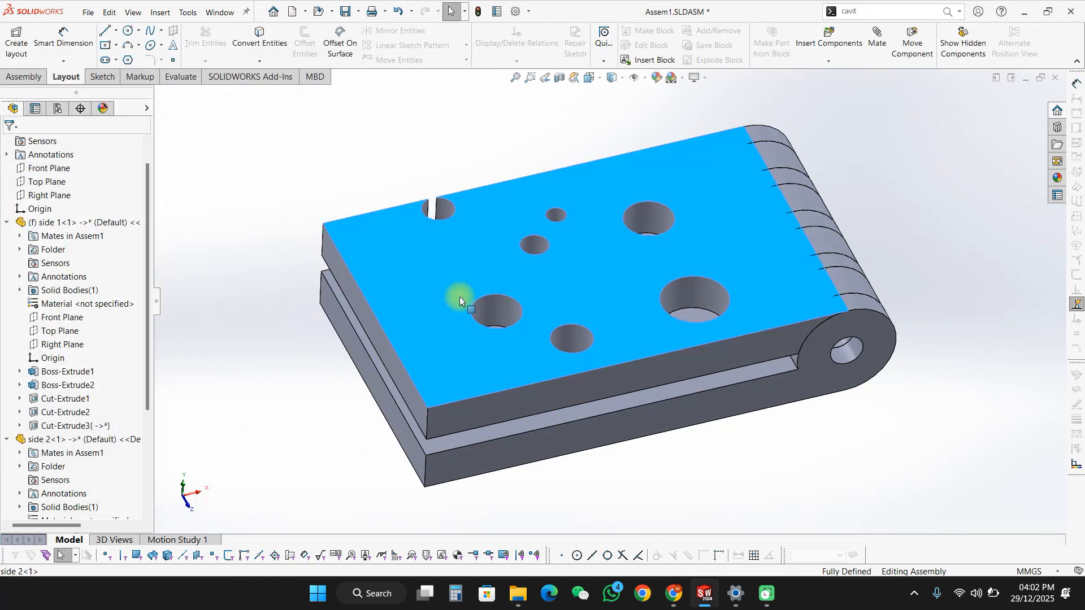
right_click(459, 299)
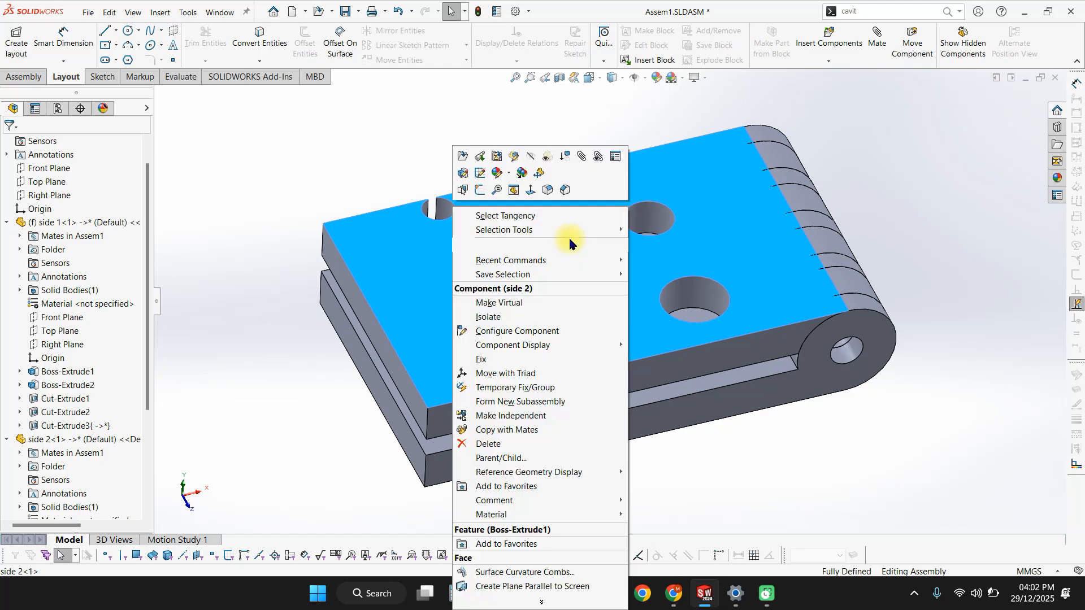
left_click(599, 157)
left_click(106, 129)
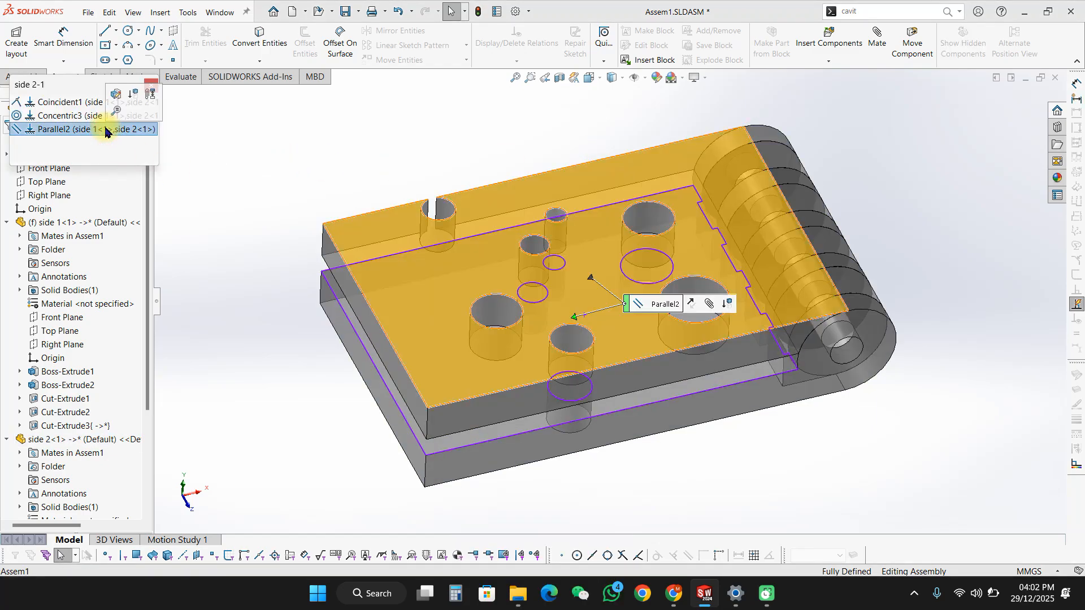
key("Delete")
left_click(203, 51)
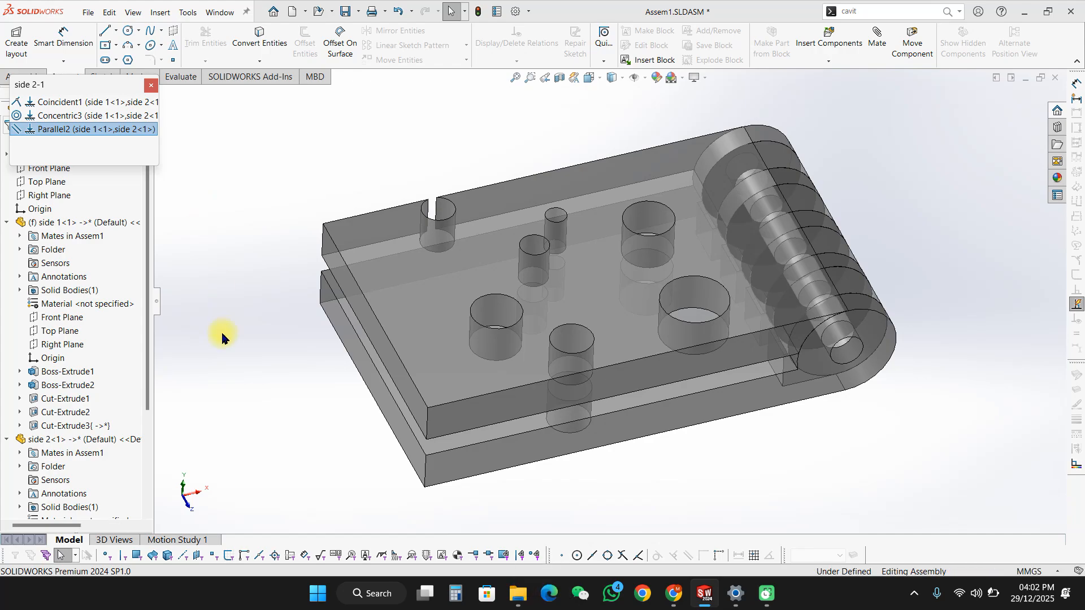
Step: Swing side 2 upright about the hinge axis and rebuild the assembly to test the holes with locked references
left_click(149, 85)
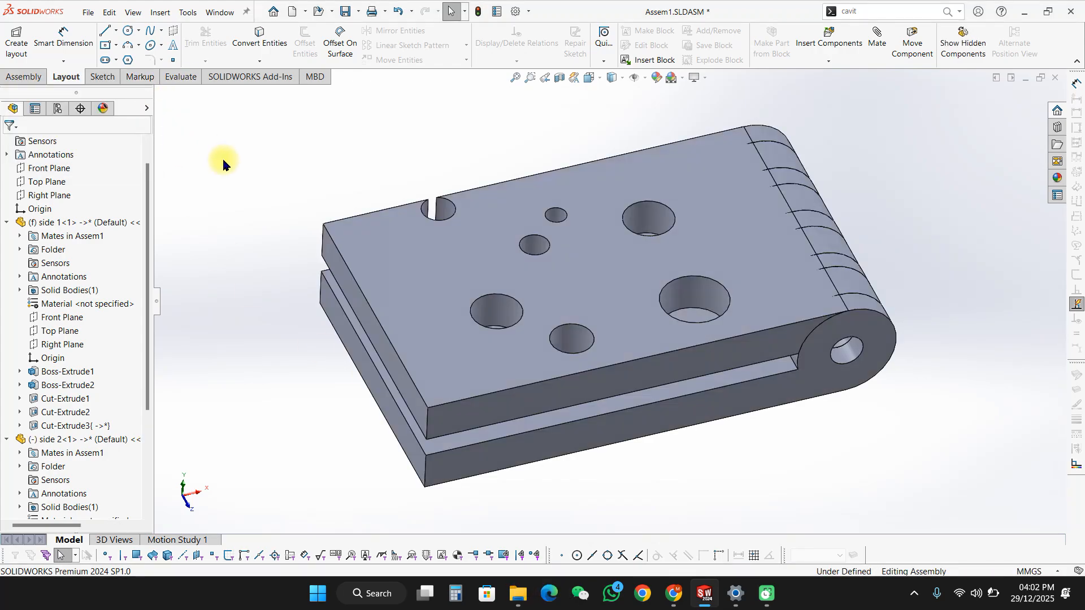
left_click(436, 291)
left_click_drag(435, 292, 774, 189)
key("ctrl+b")
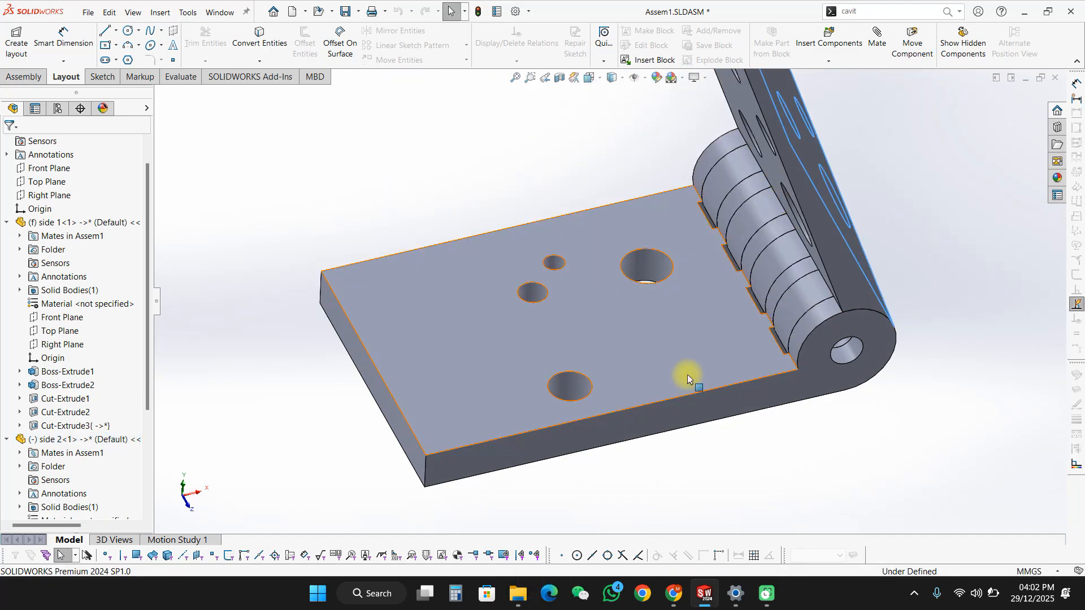
Step: Swing side 2 wide open to the far side of the hinge and show the assembly in isometric view
scroll(688, 379, "up", 2)
left_click_drag(731, 218, 942, 322)
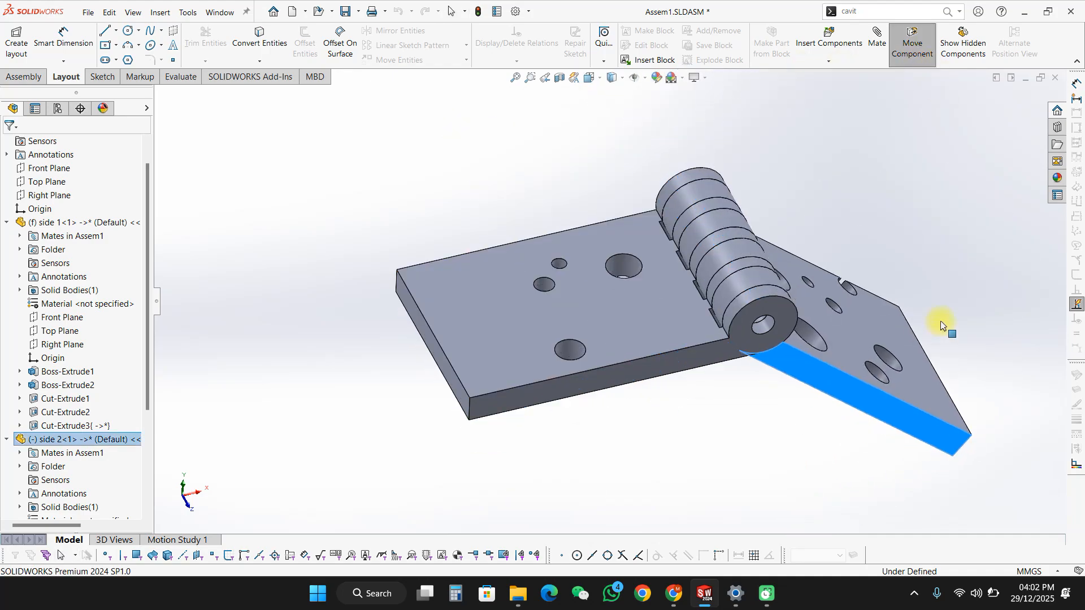
key("Escape")
left_click(620, 407)
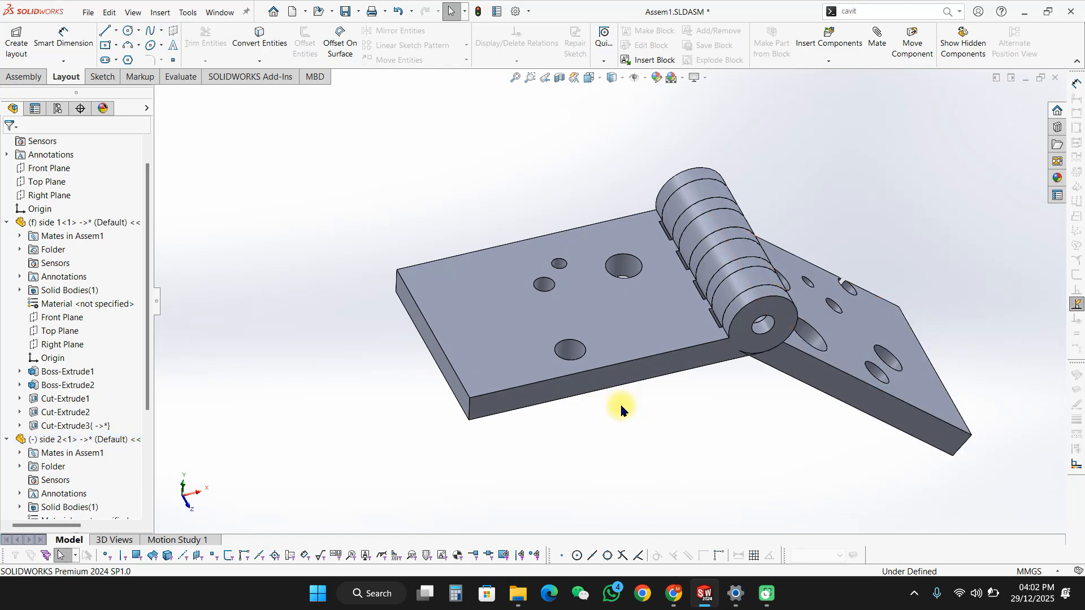
key("ctrl+7")
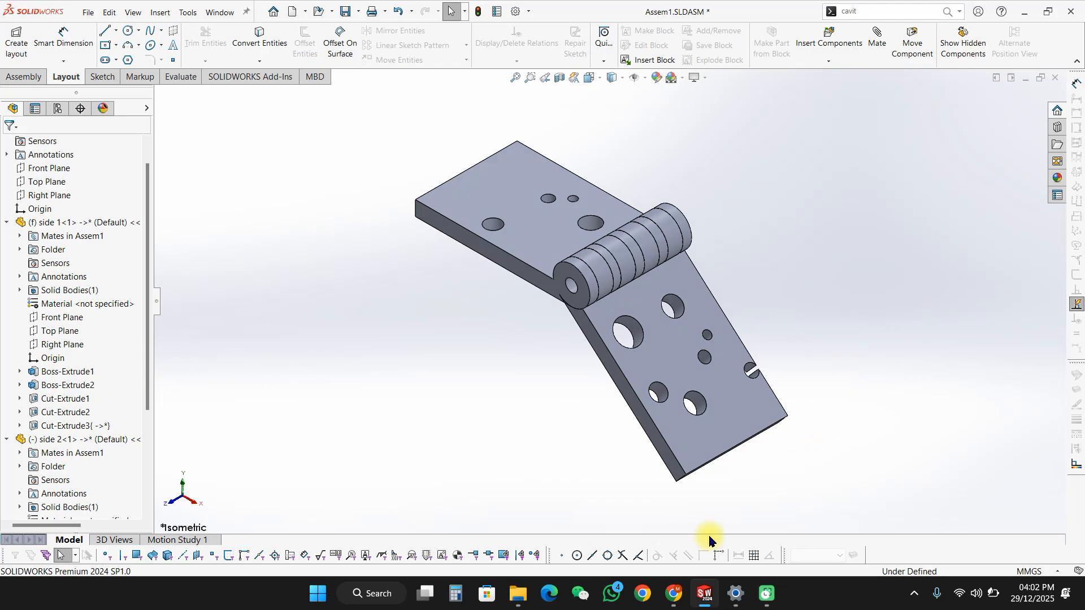
Step: Save Assem1 together with the modified side 1 and side 2 parts, rebuilding the document before saving
mouse_move(676, 602)
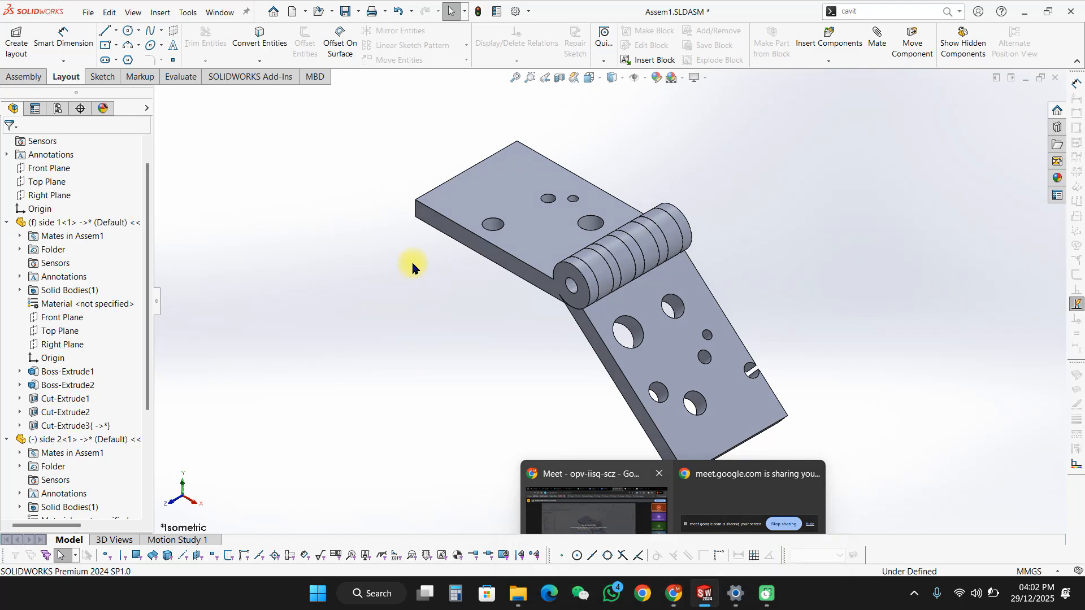
key("ctrl+s")
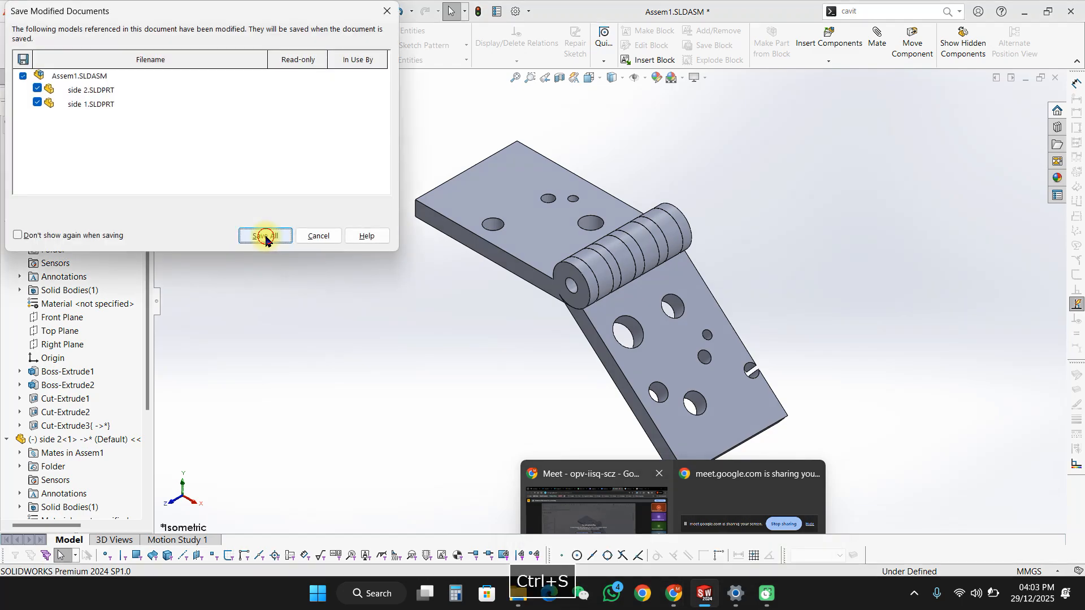
left_click(265, 237)
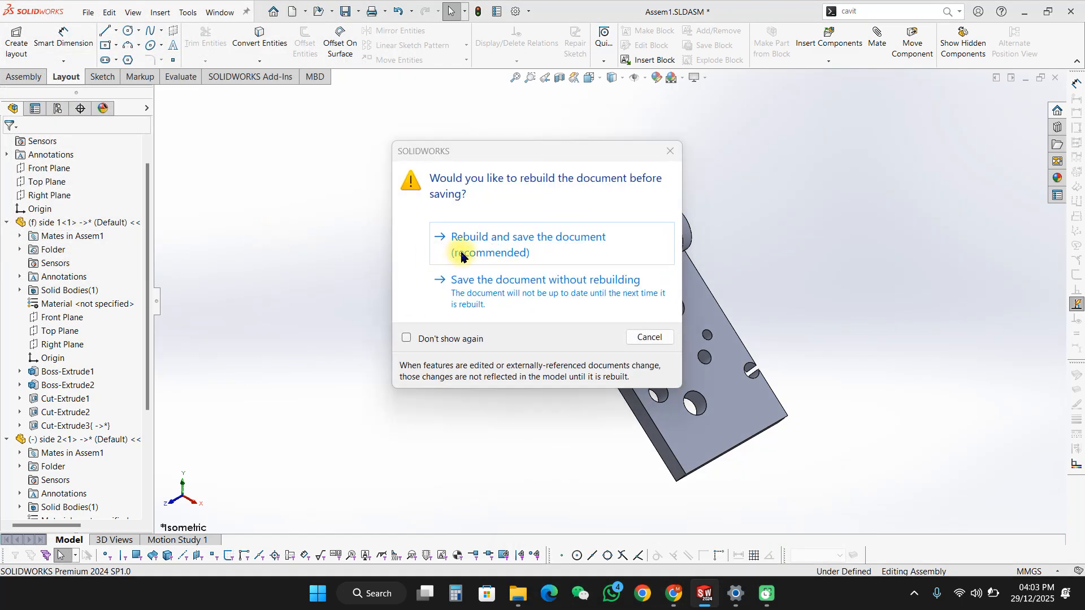
left_click(461, 255)
left_click(501, 321)
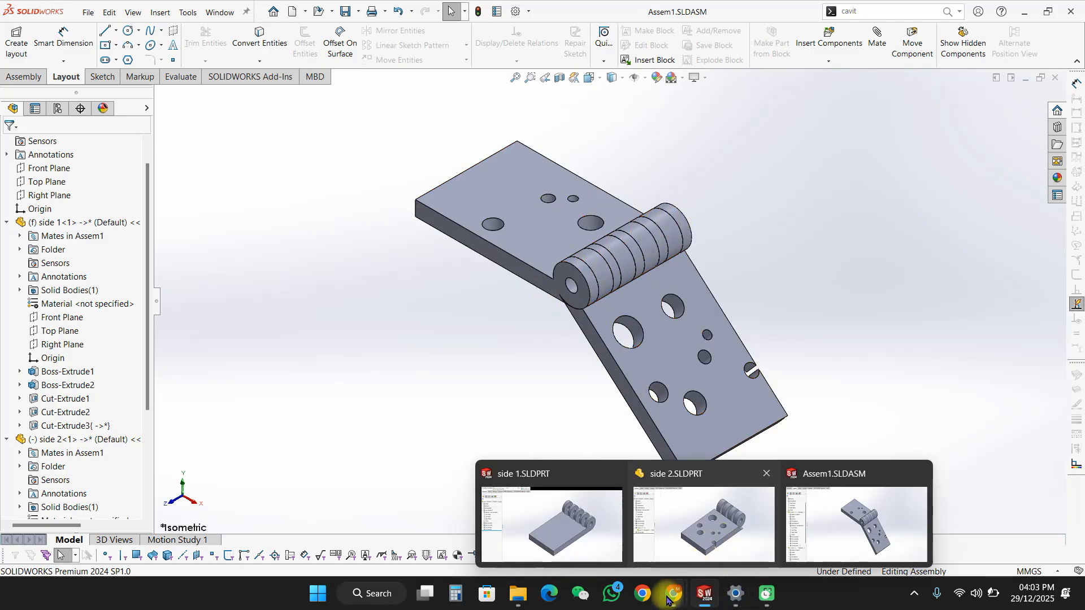
Step: Switch to the Google Meet call window in Chrome
mouse_move(671, 600)
left_click(617, 552)
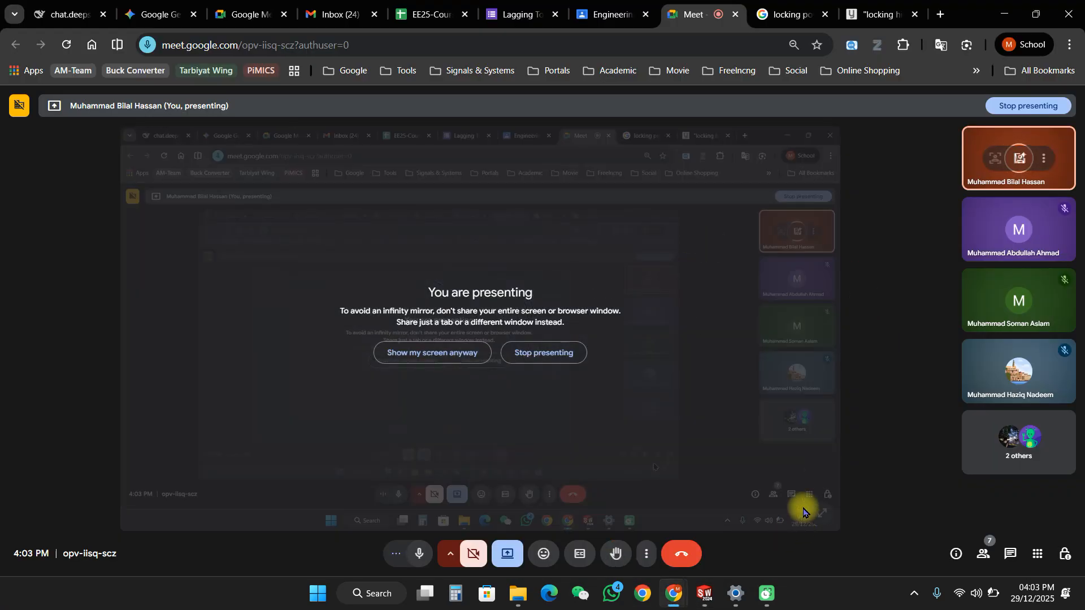
key("F2")
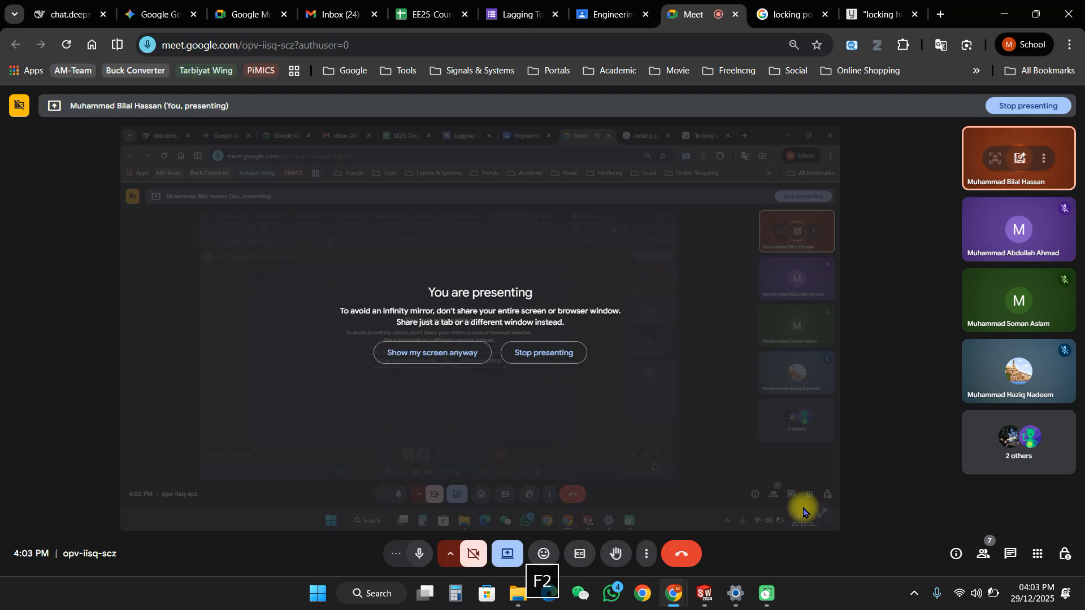